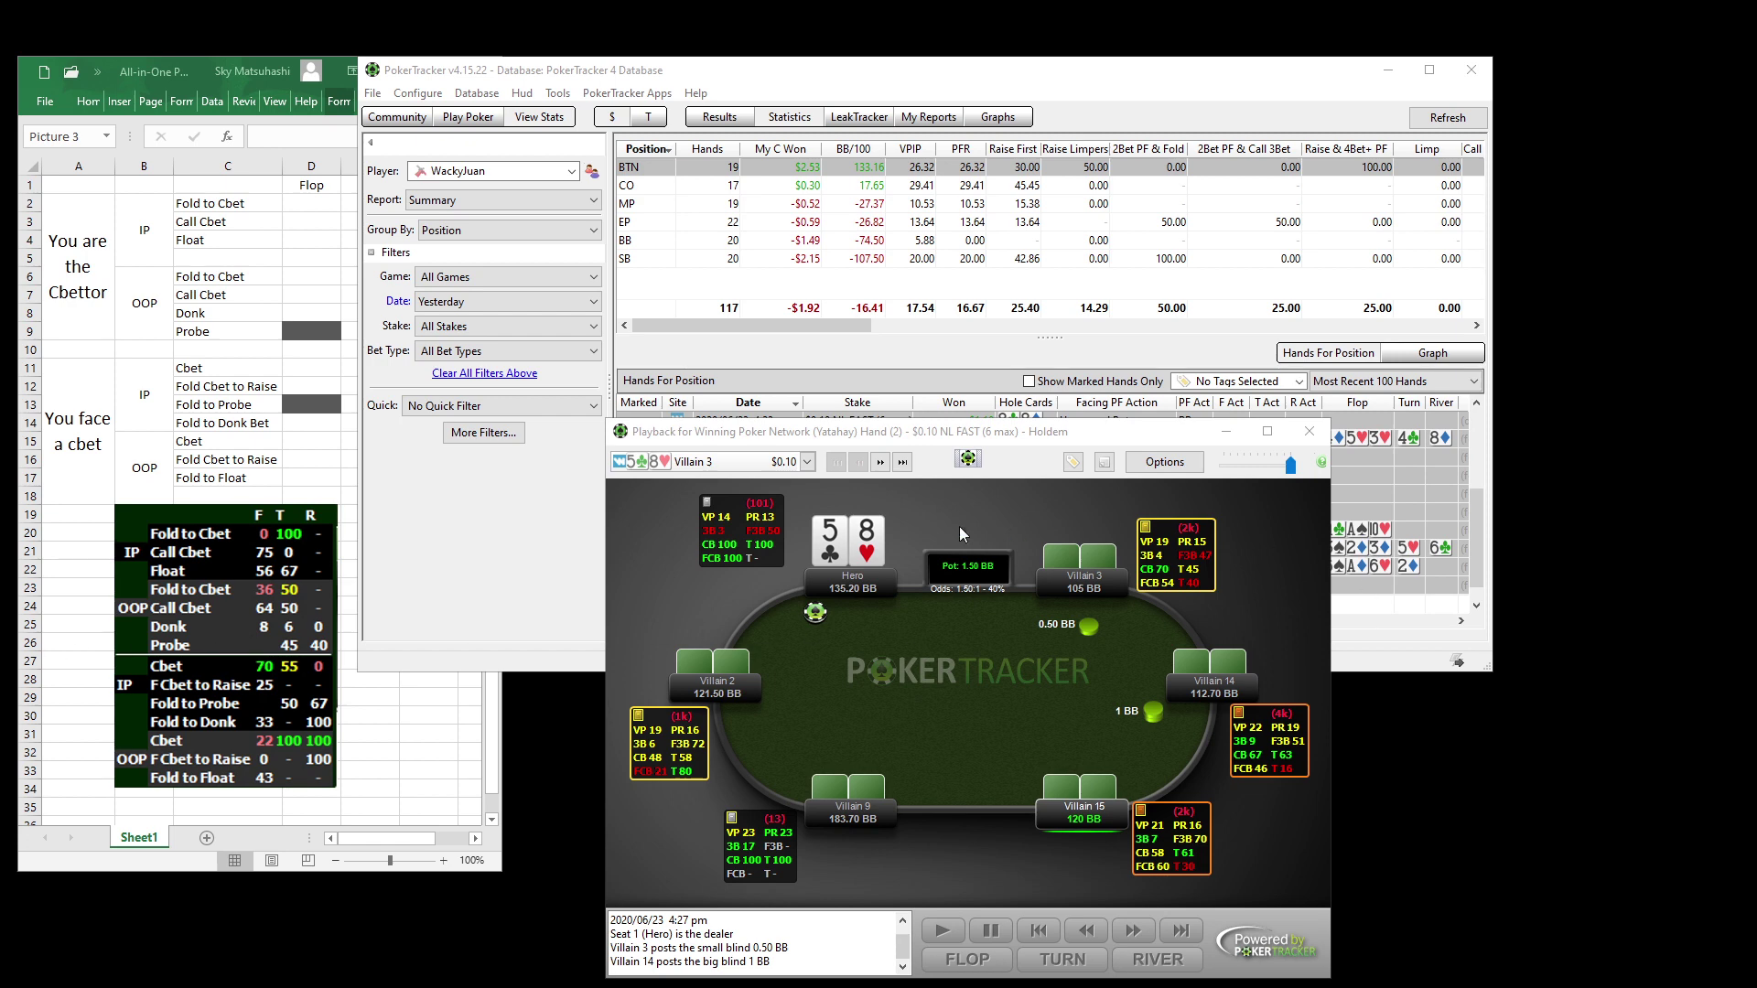
Preview the F/T/R cbet stats popup for Villain 2 in the hand playback HUD.
mouse_move(675, 750)
click(651, 760)
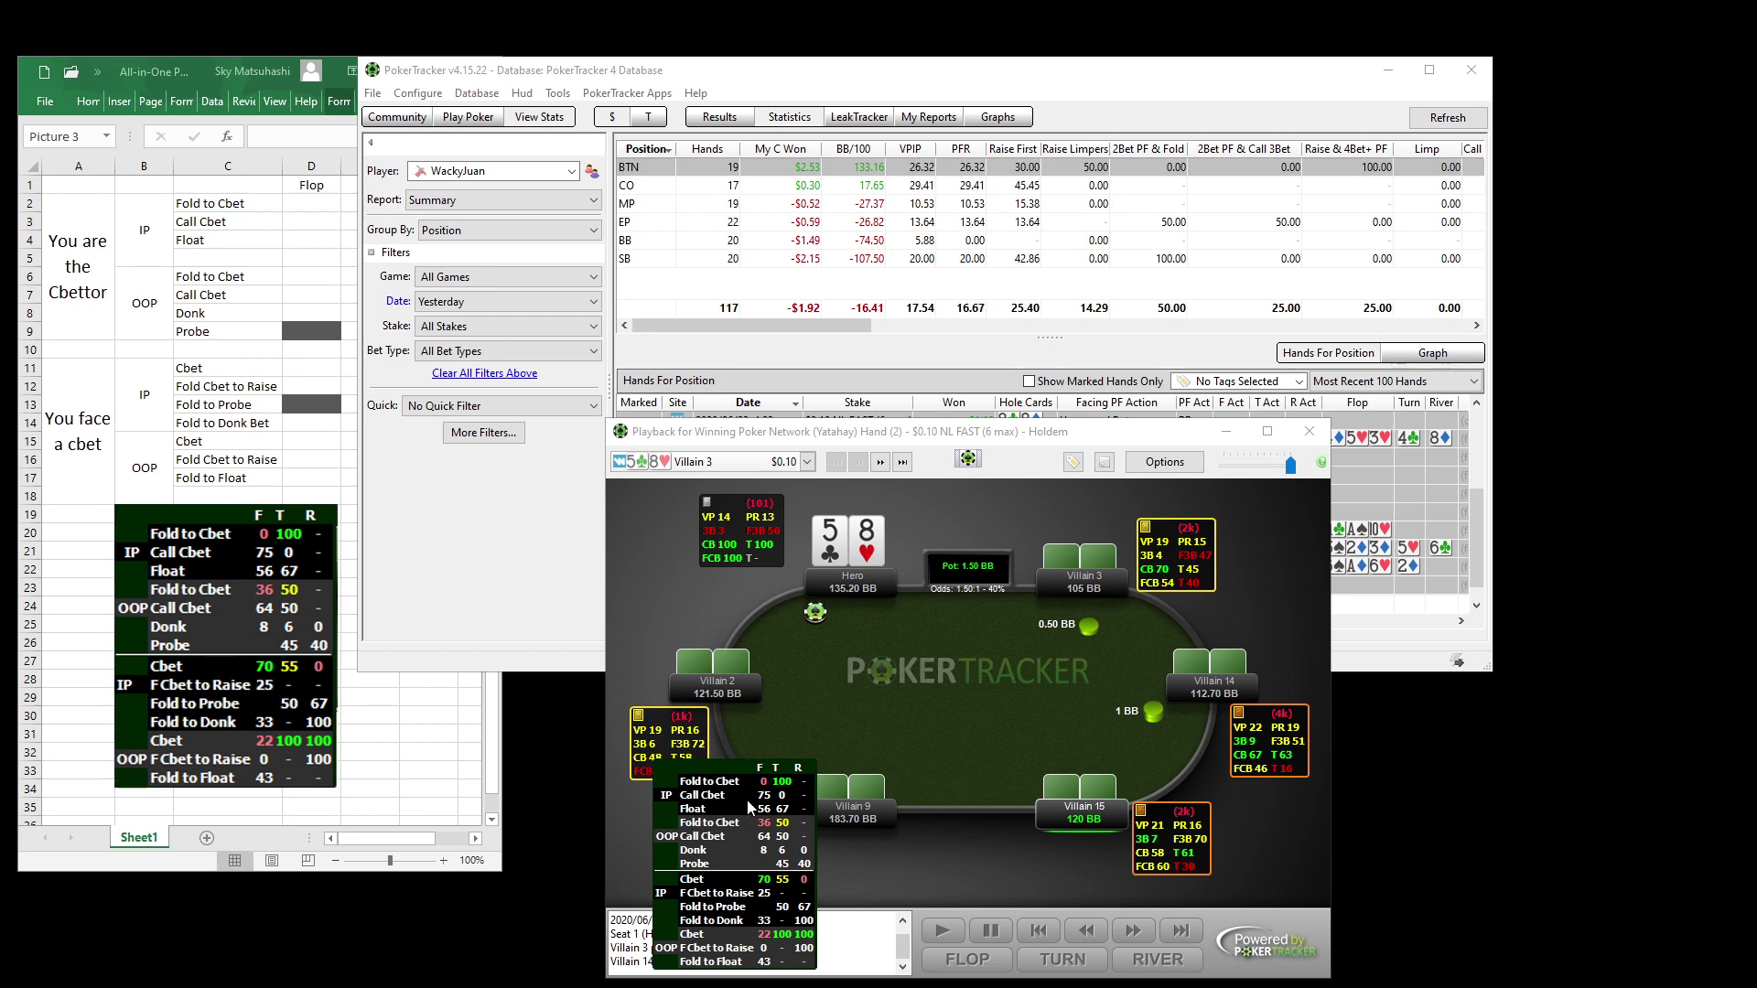
click(774, 847)
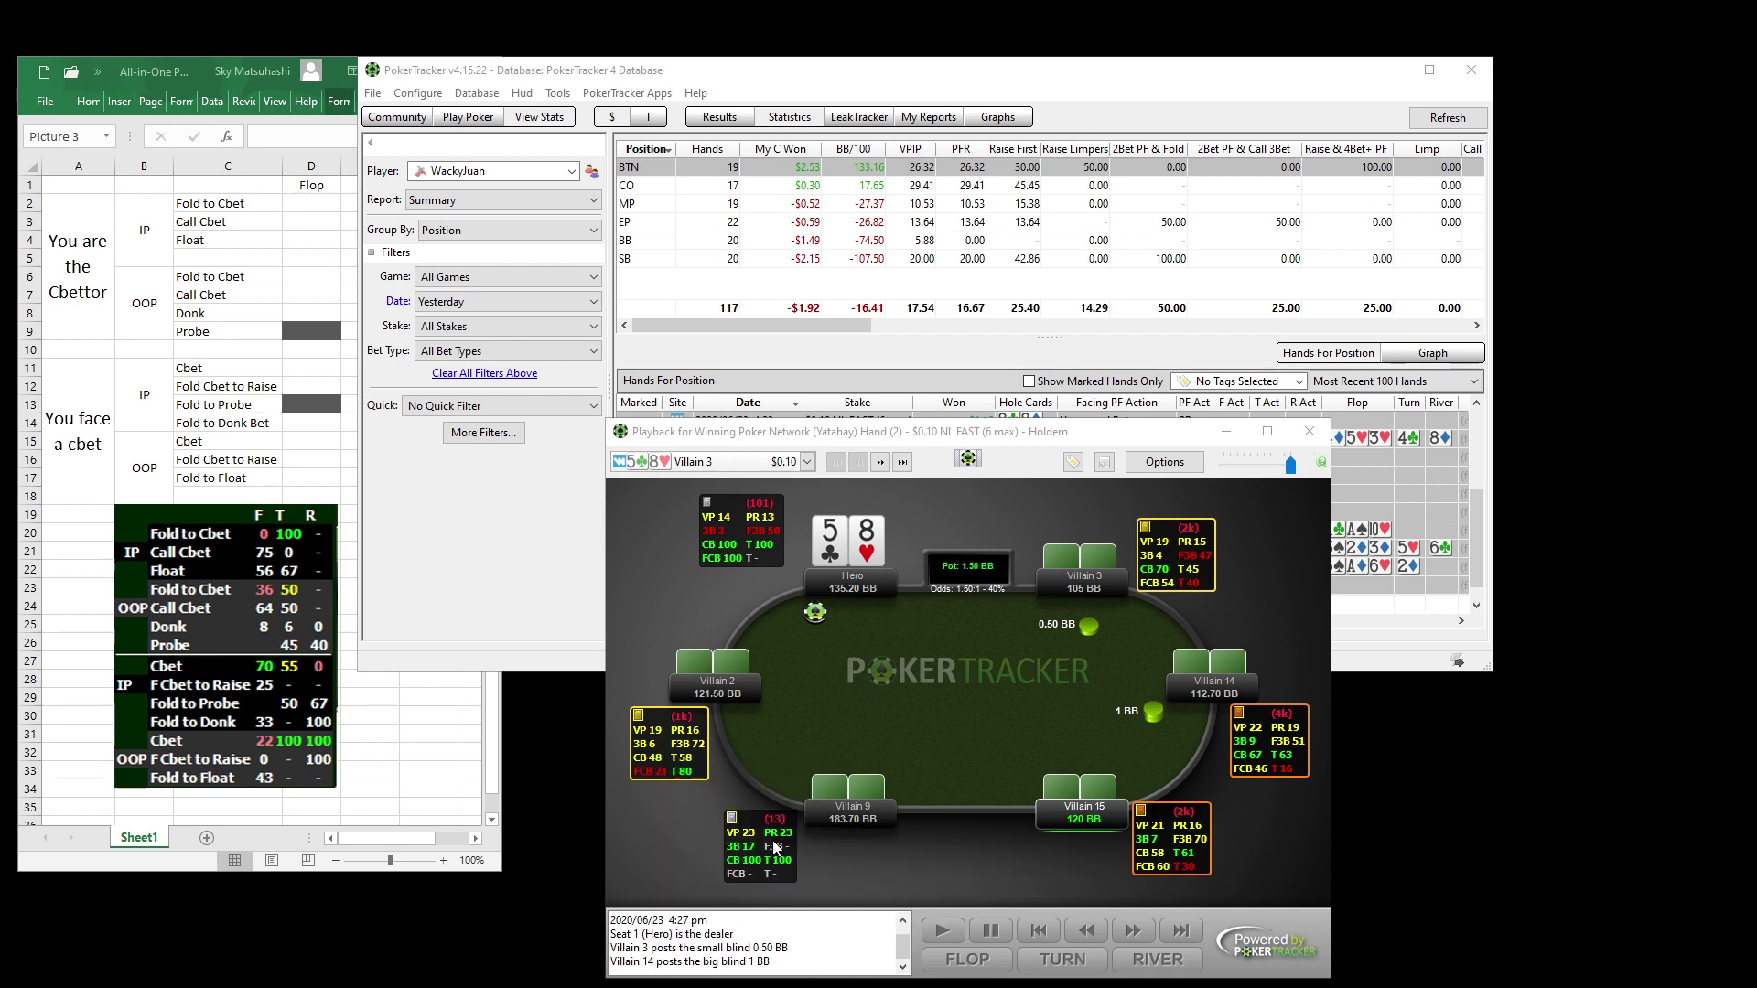
click(643, 767)
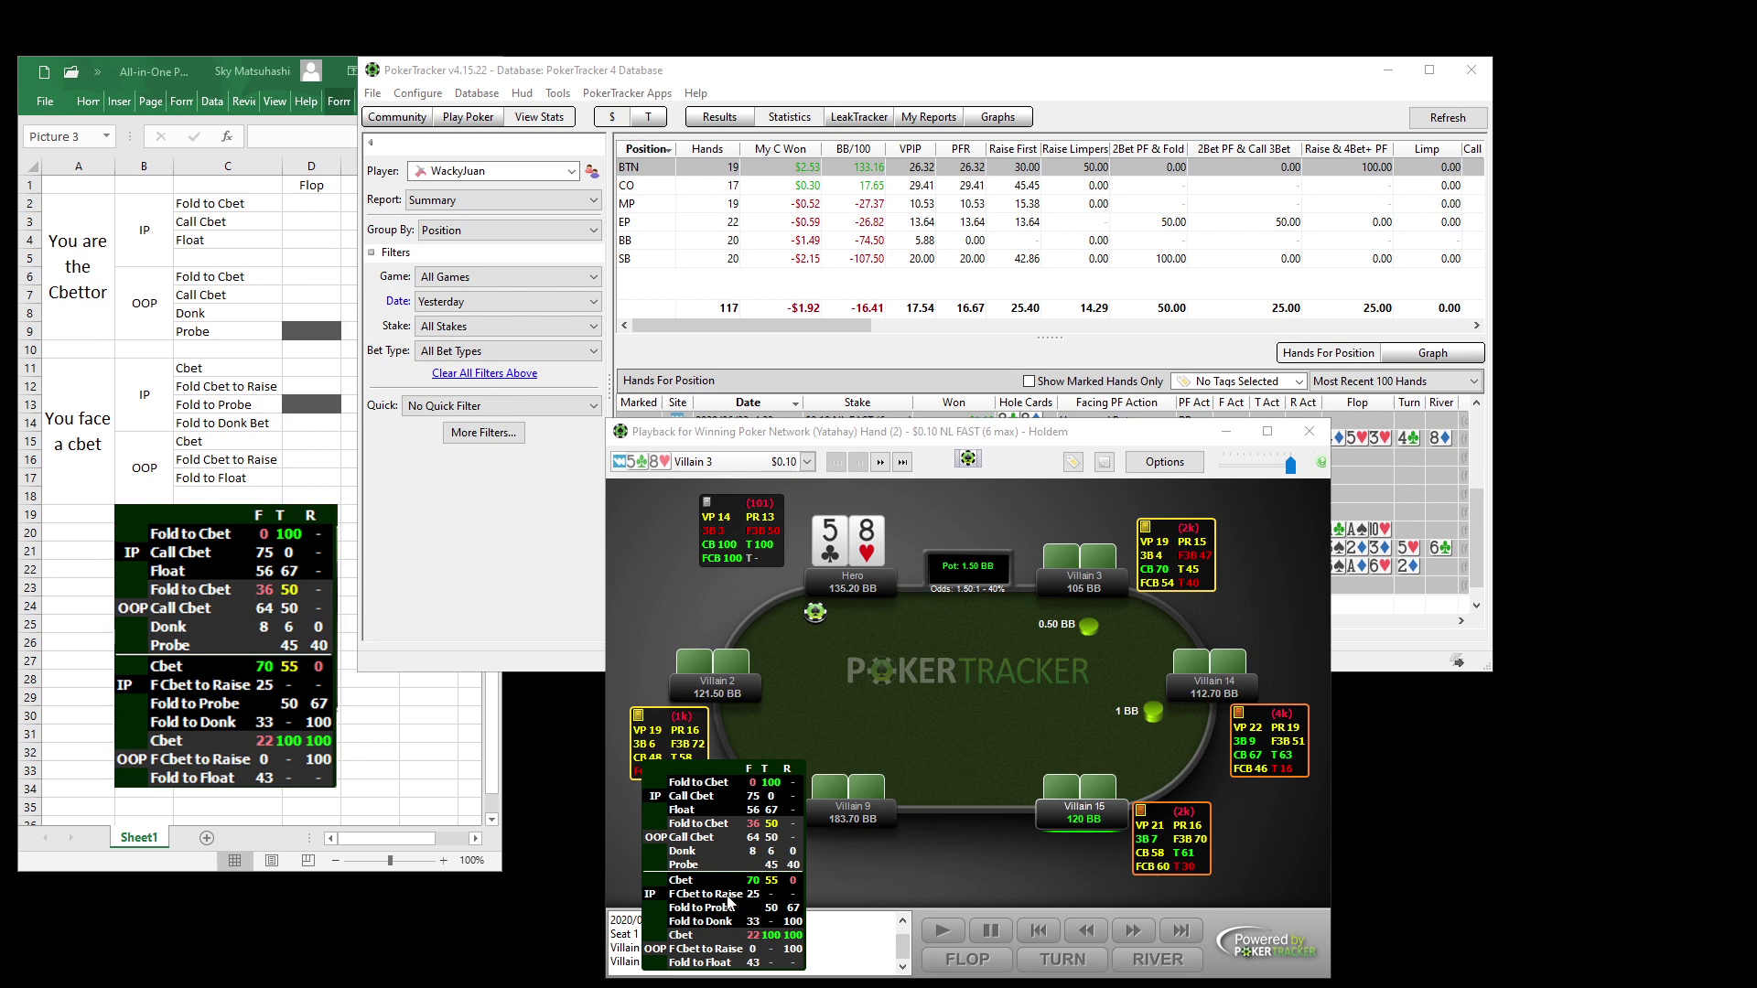
mouse_move(768, 869)
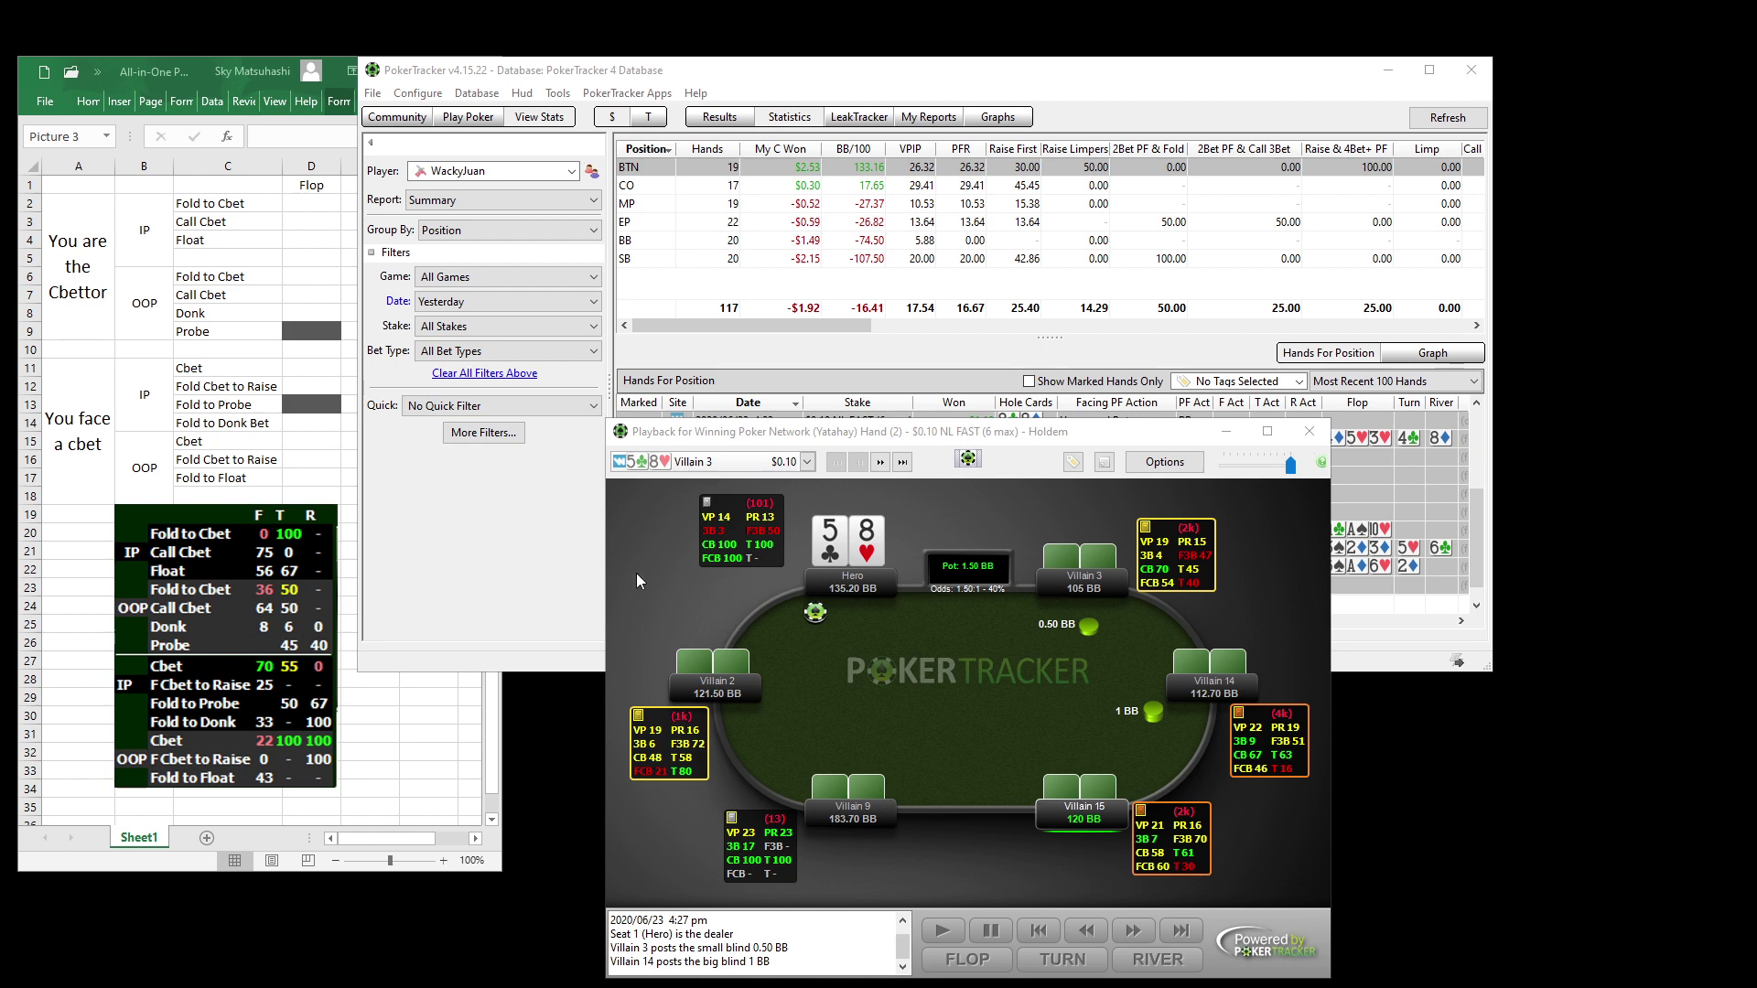
Open the HUD Profile Editor from the Hud menu and load the Cash - KISS HUD profile.
click(543, 533)
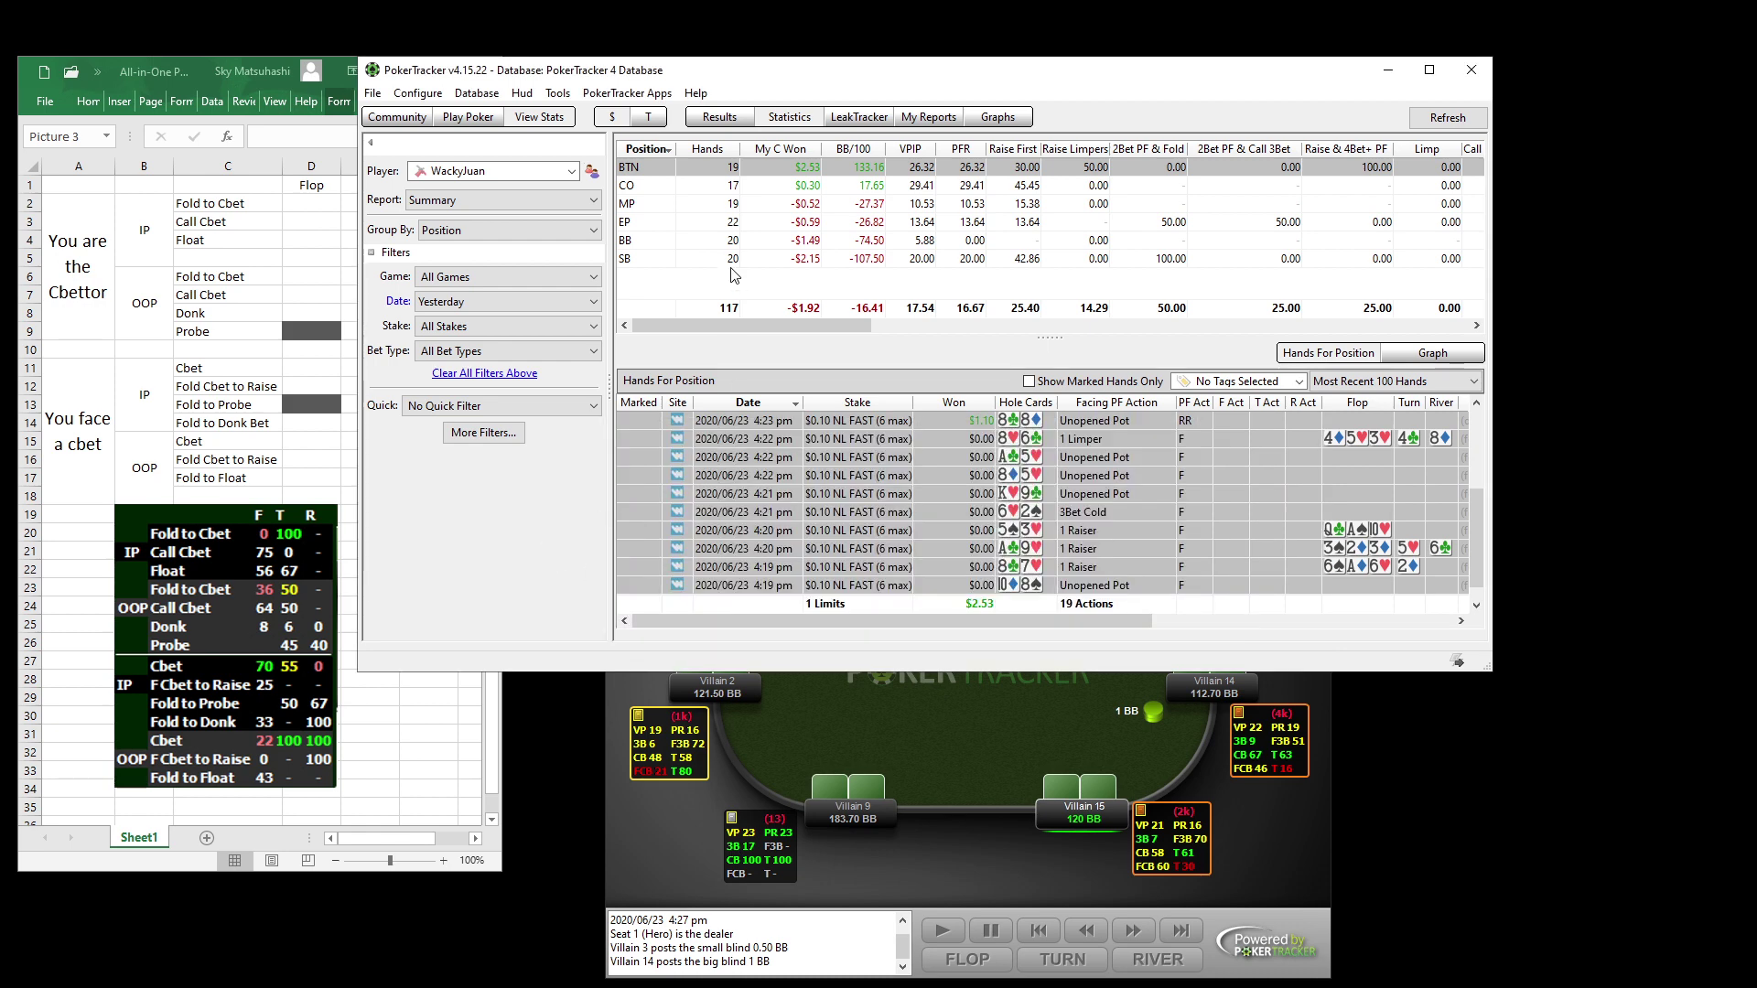
click(519, 95)
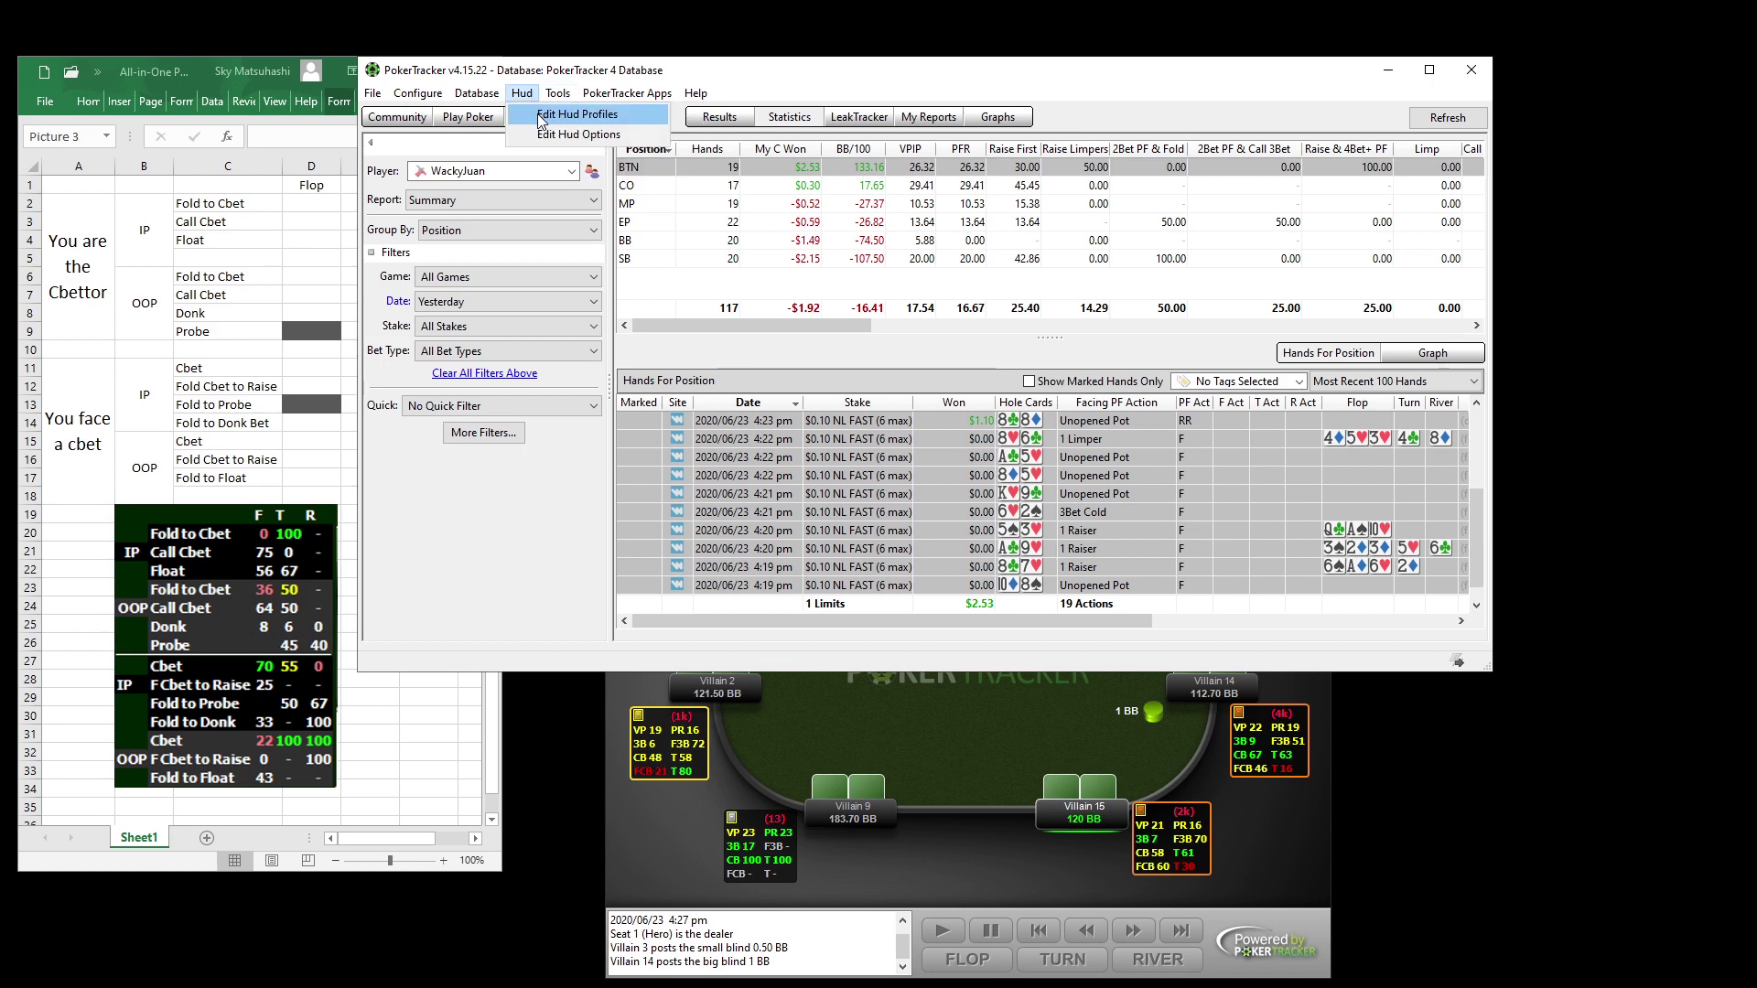
click(543, 115)
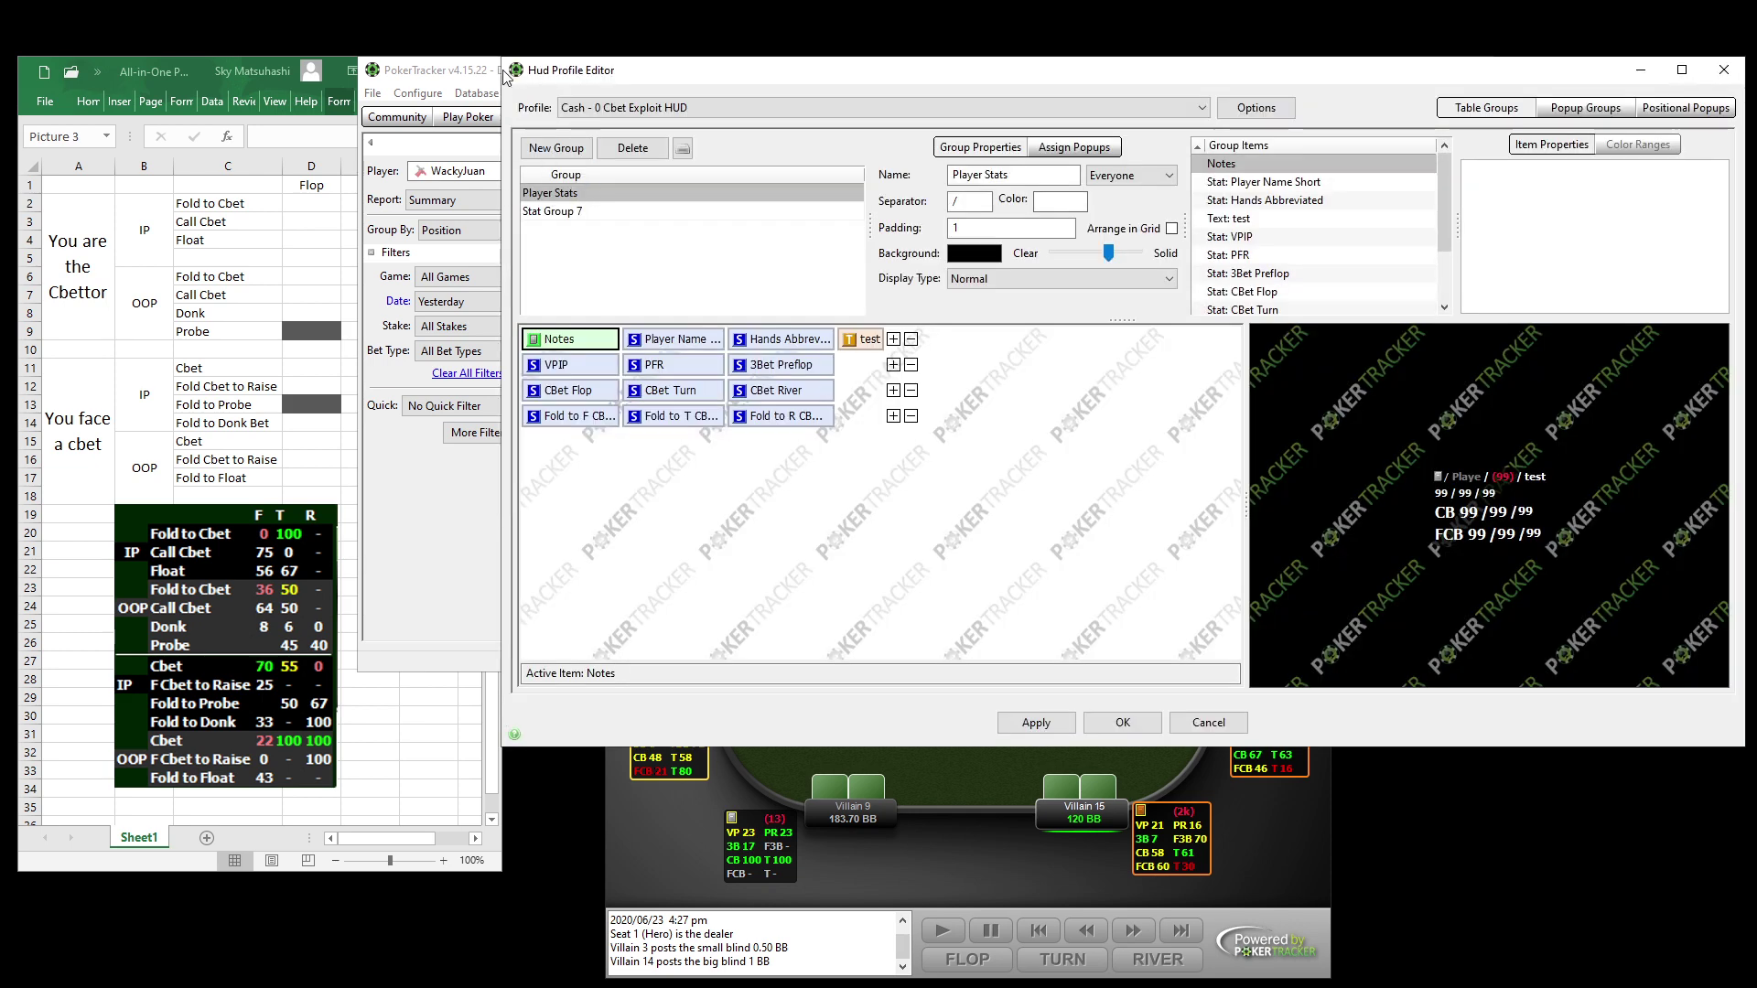
click(470, 78)
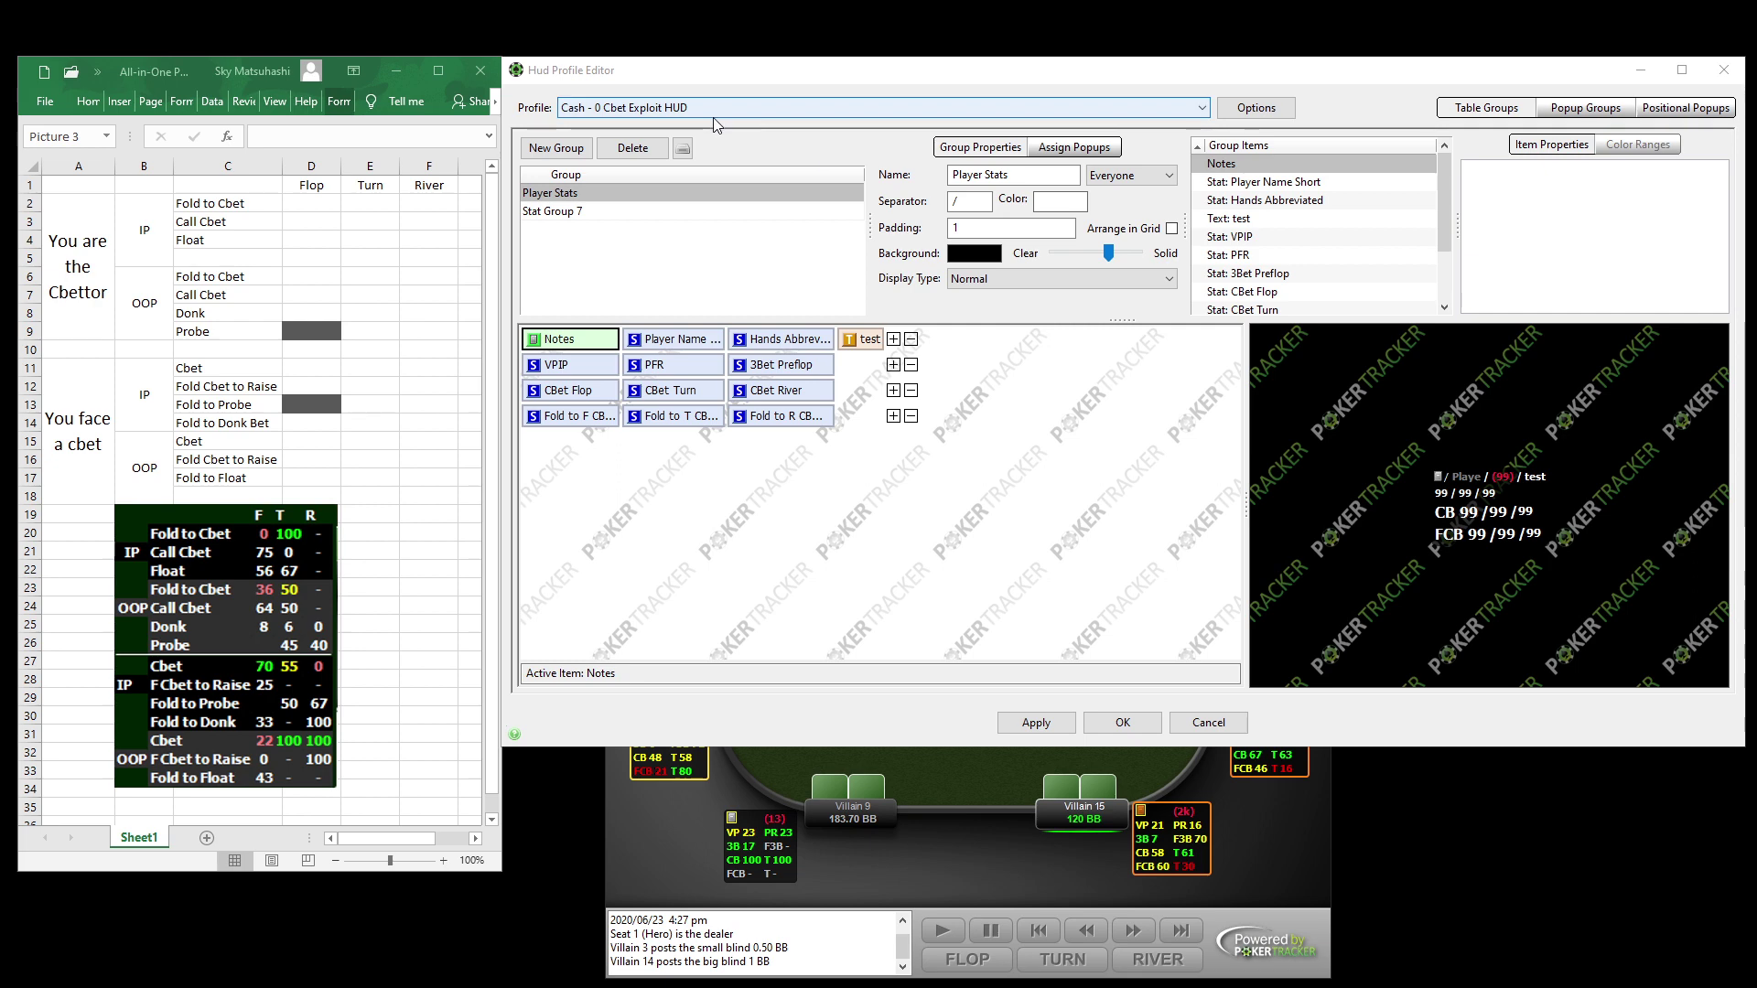
click(710, 106)
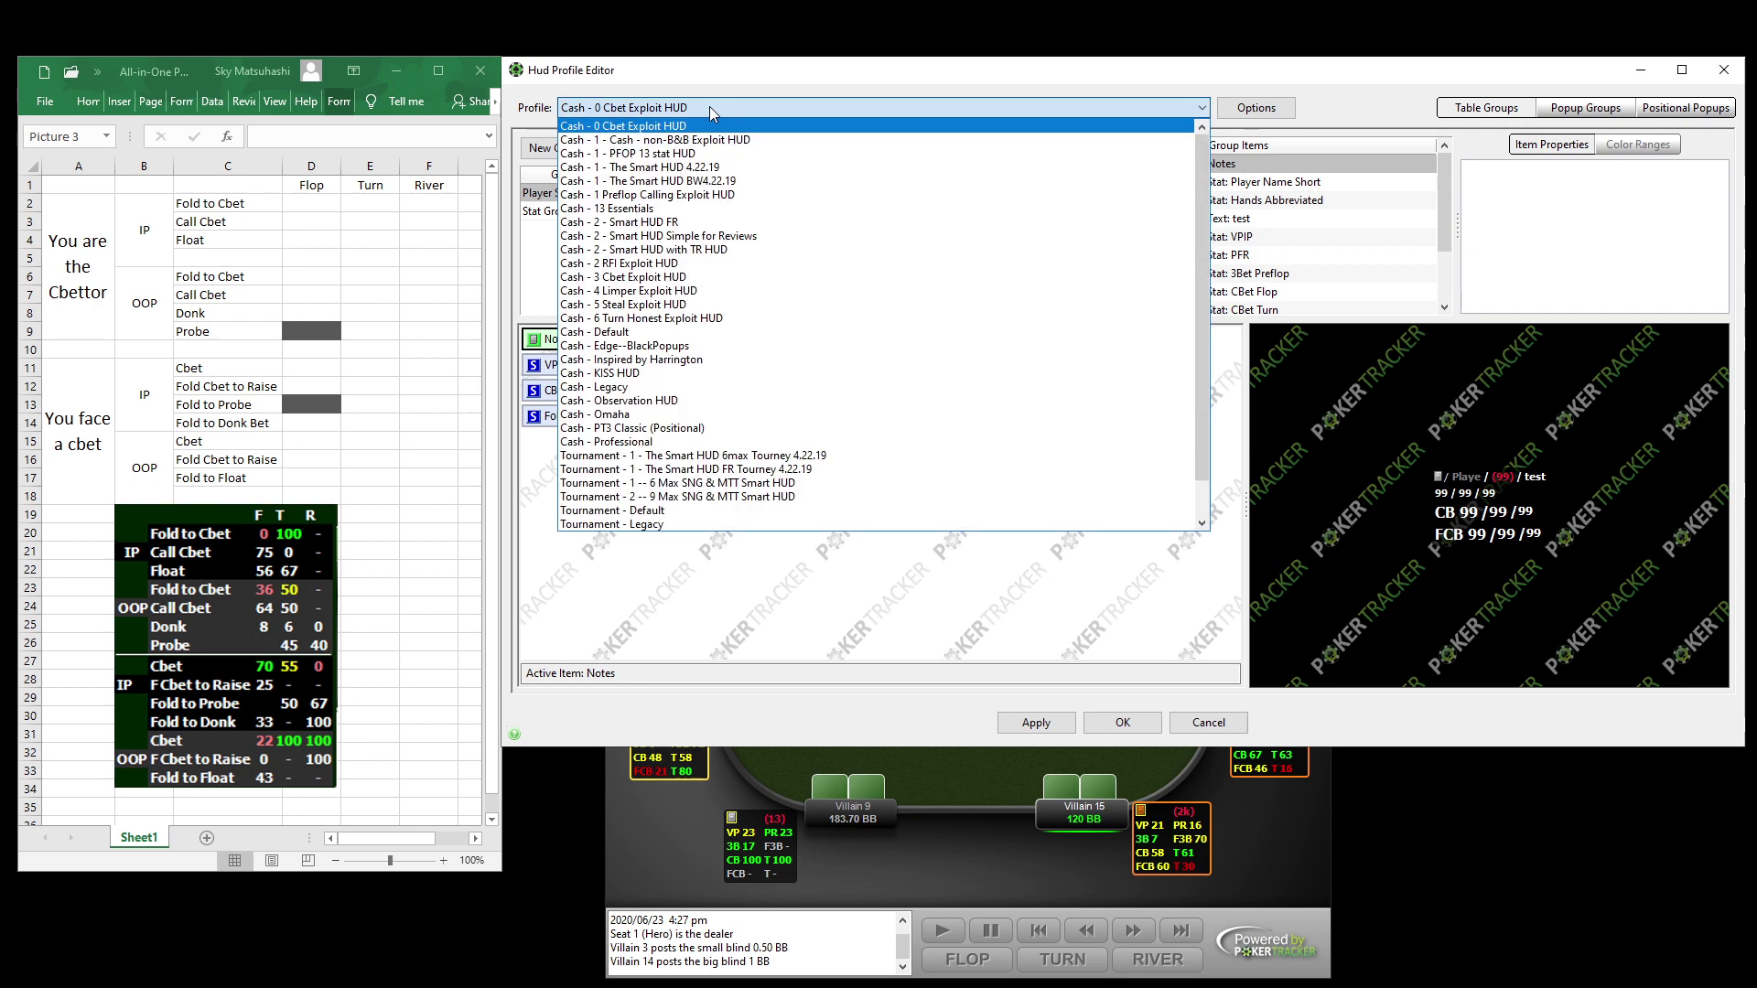
click(634, 371)
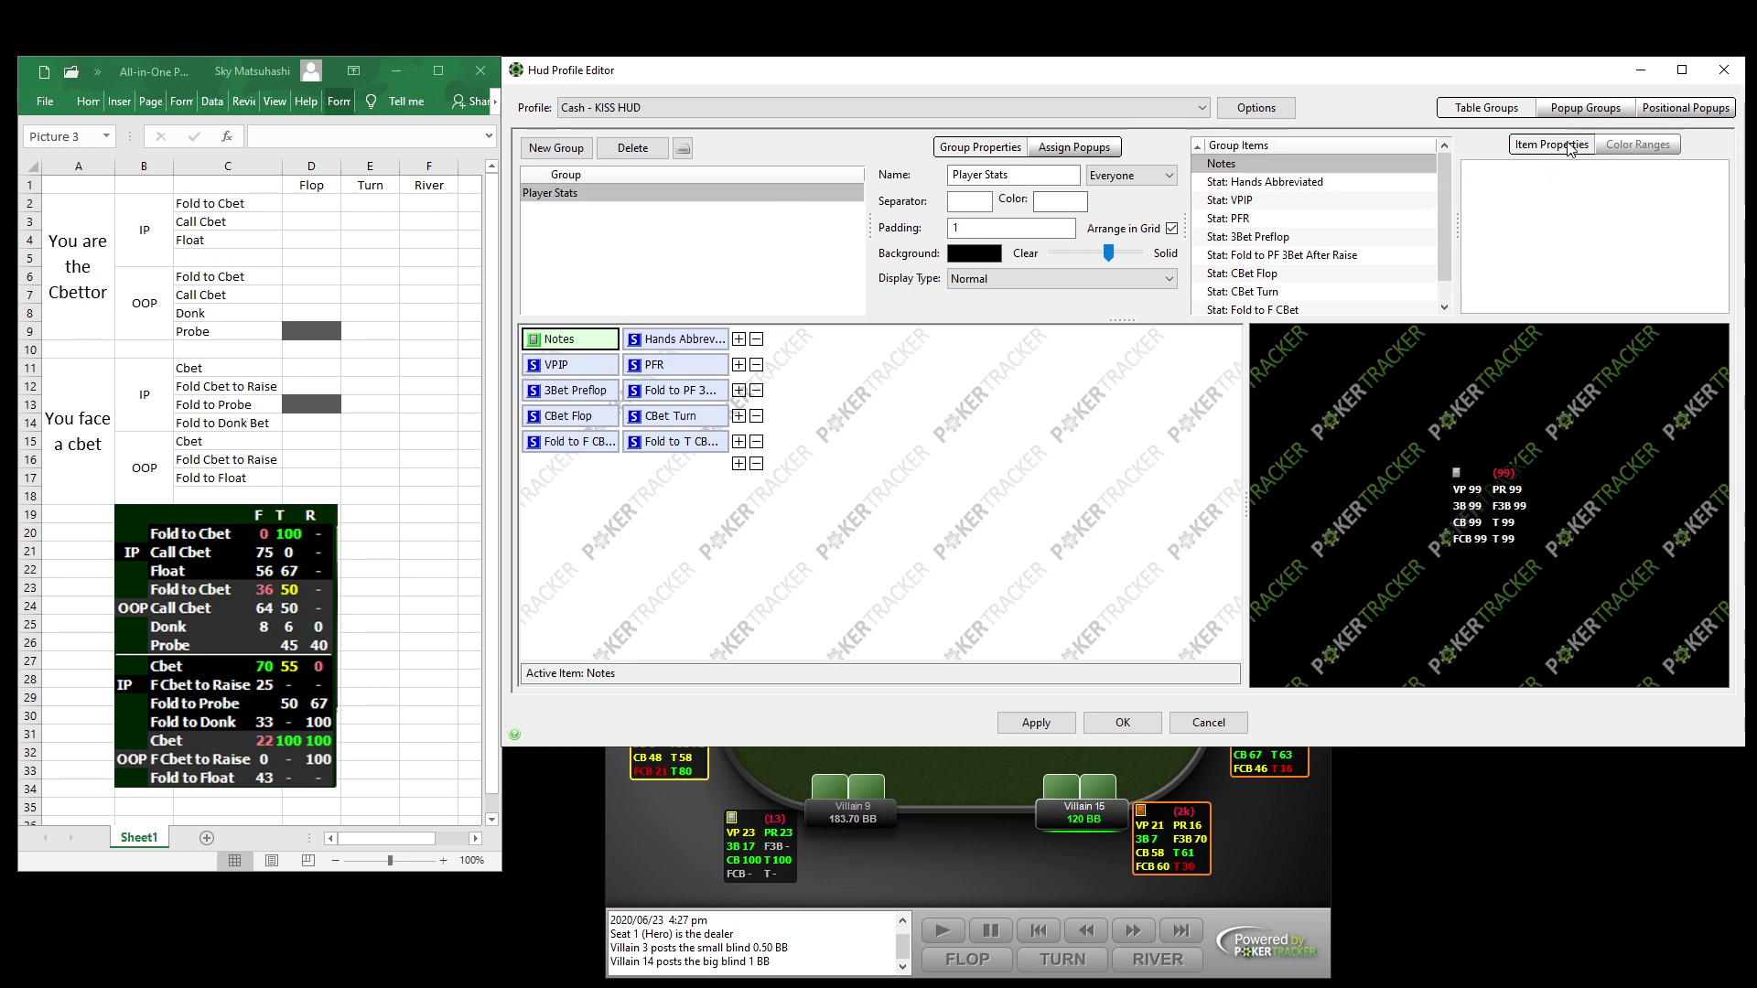
Review the Post-flop All-in-1 popup, then create a new popup group named 'Post-flop'.
click(1580, 109)
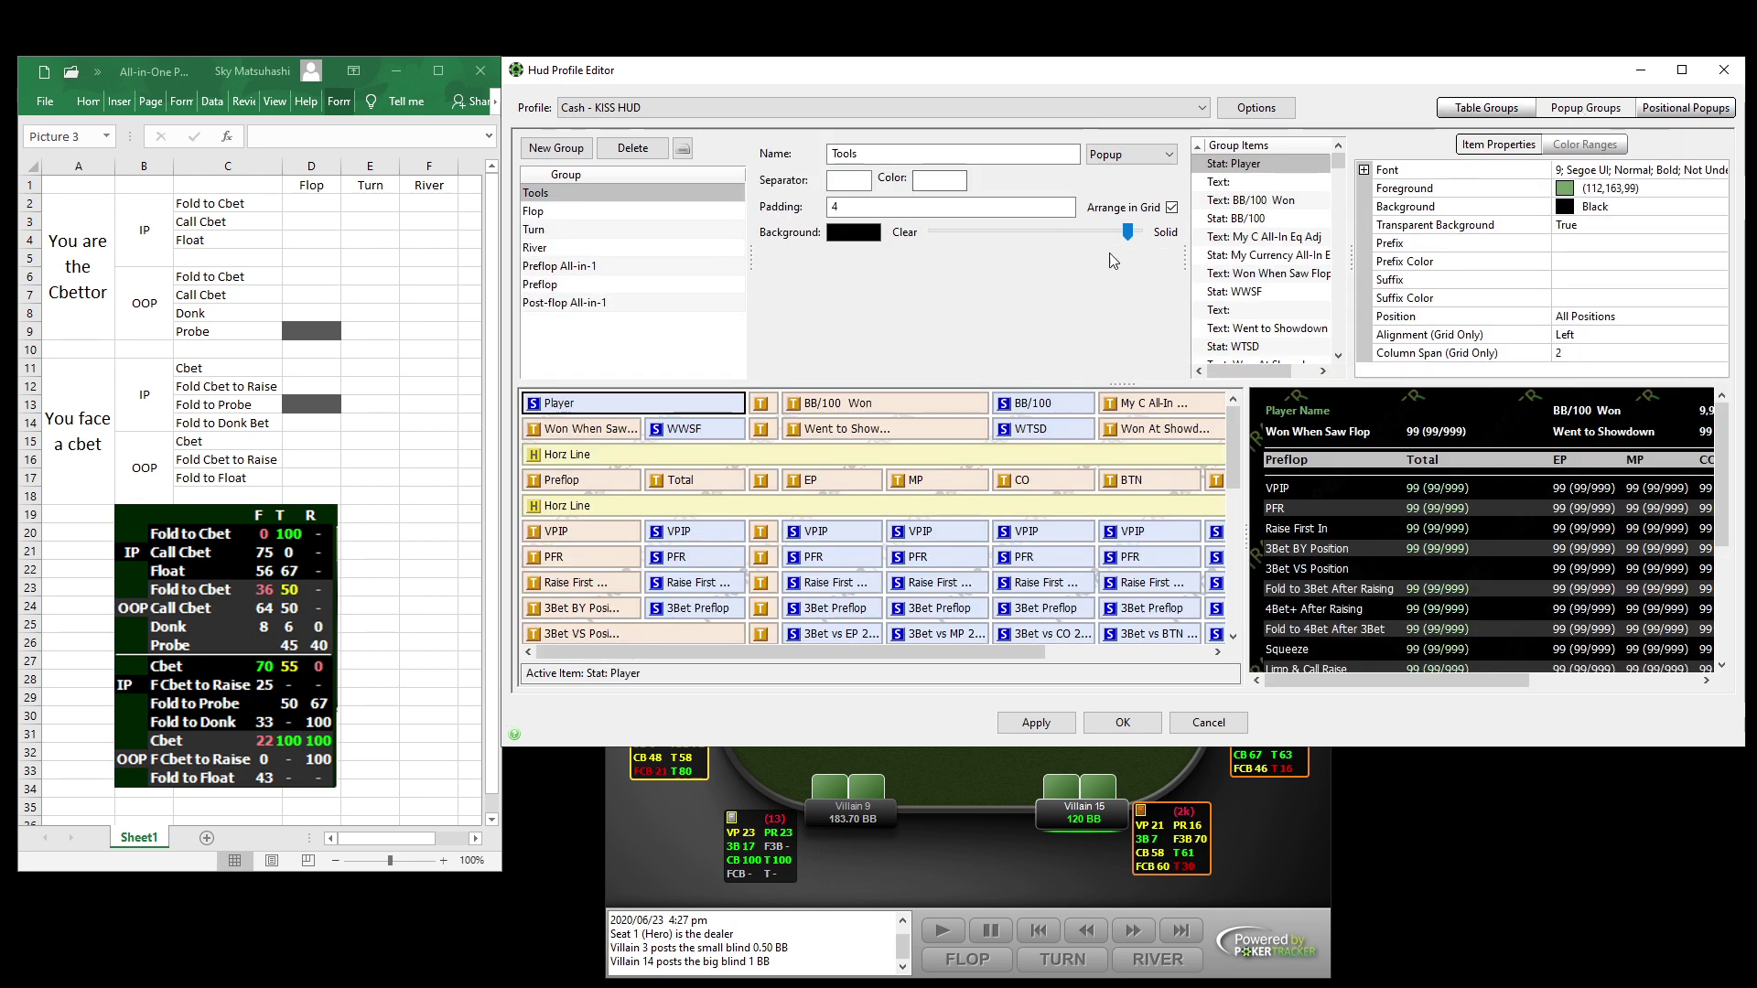
click(582, 303)
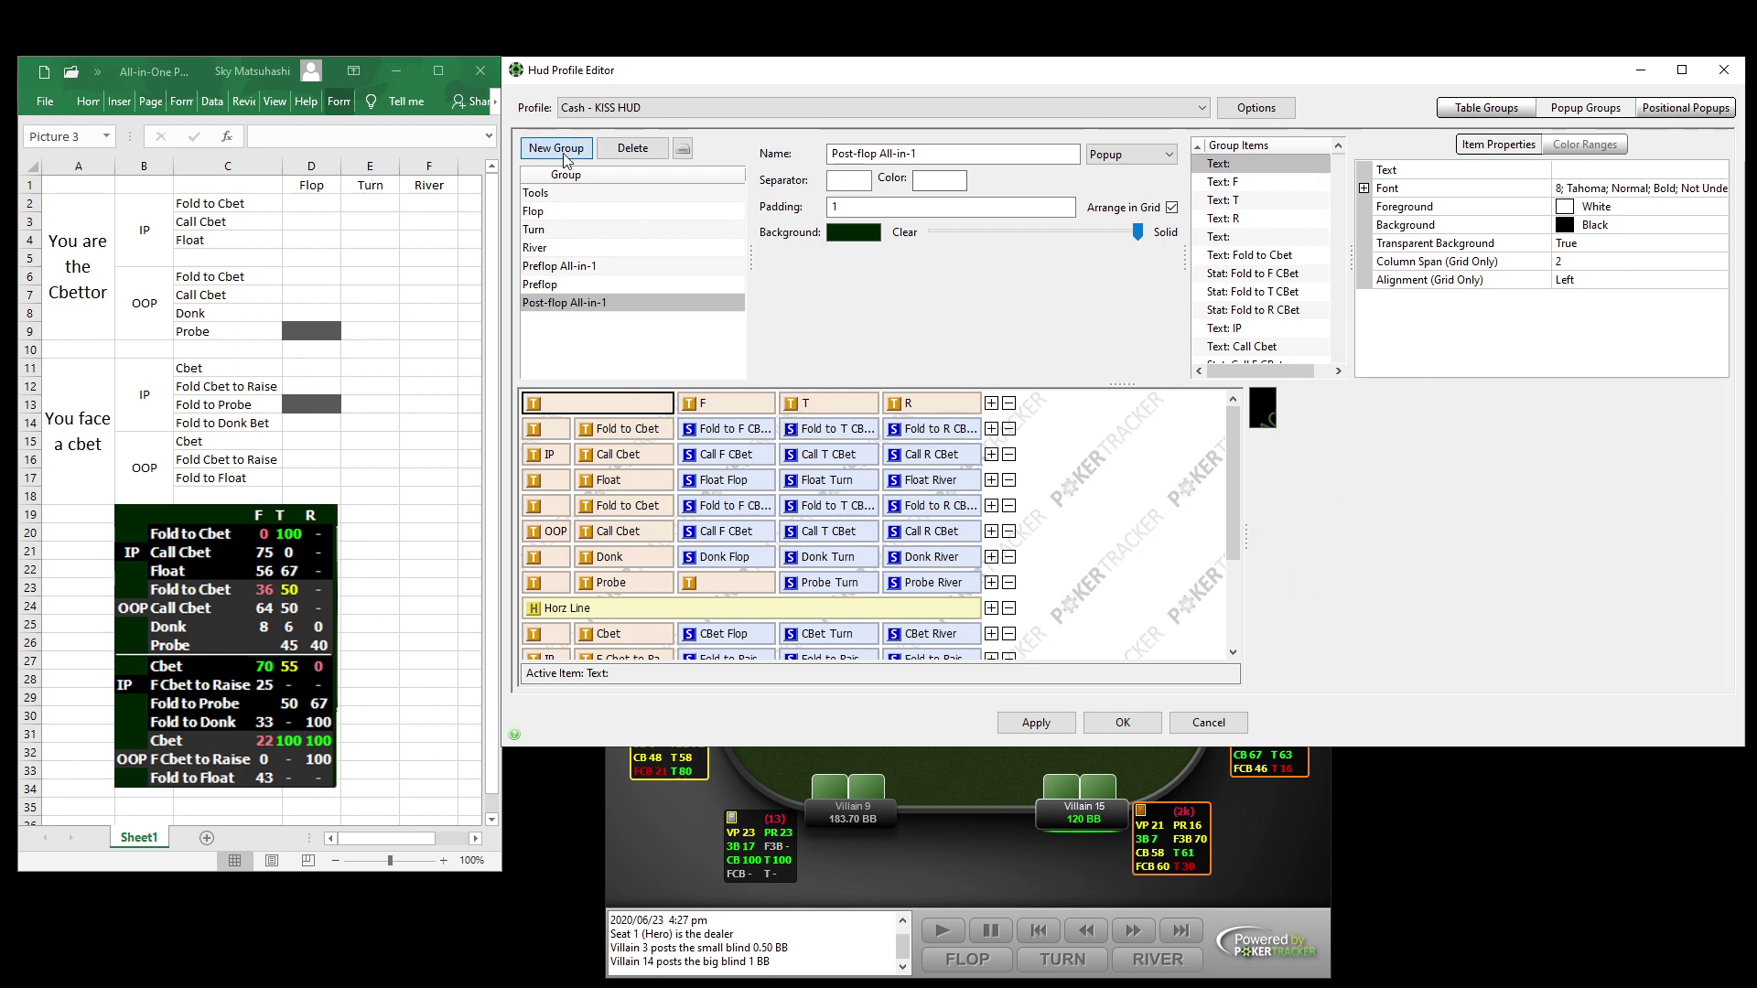
click(563, 151)
triple_click(879, 153)
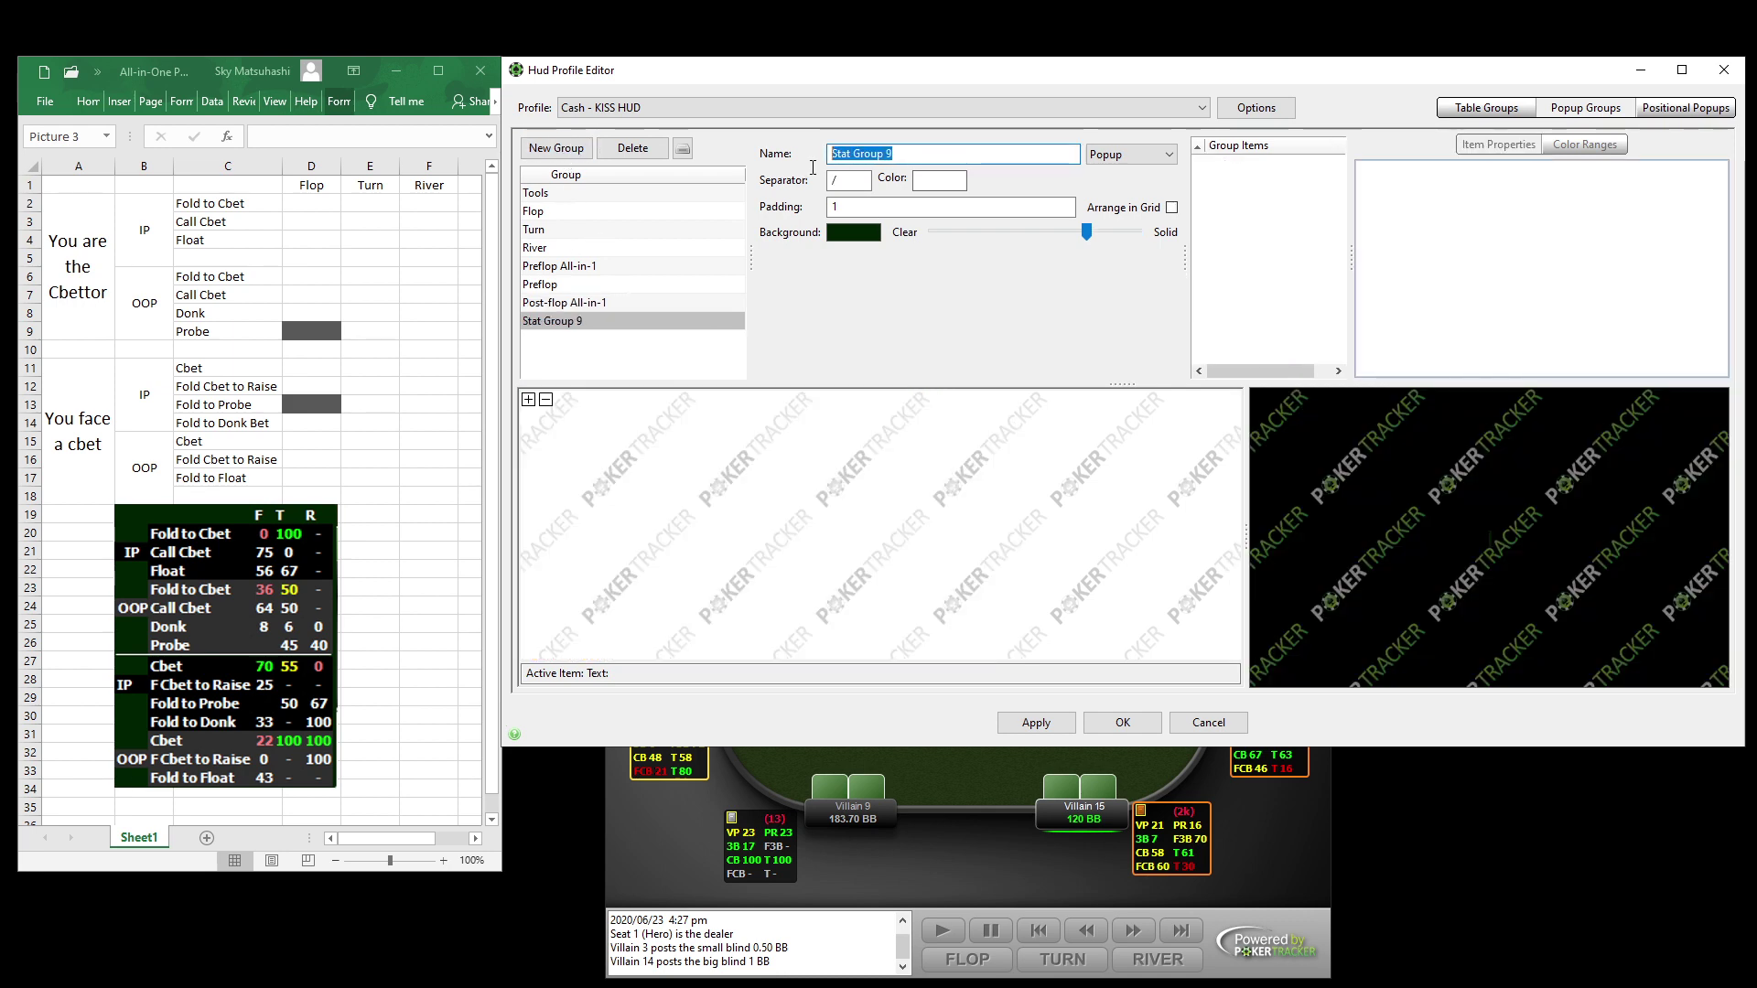
text(Post-flop)
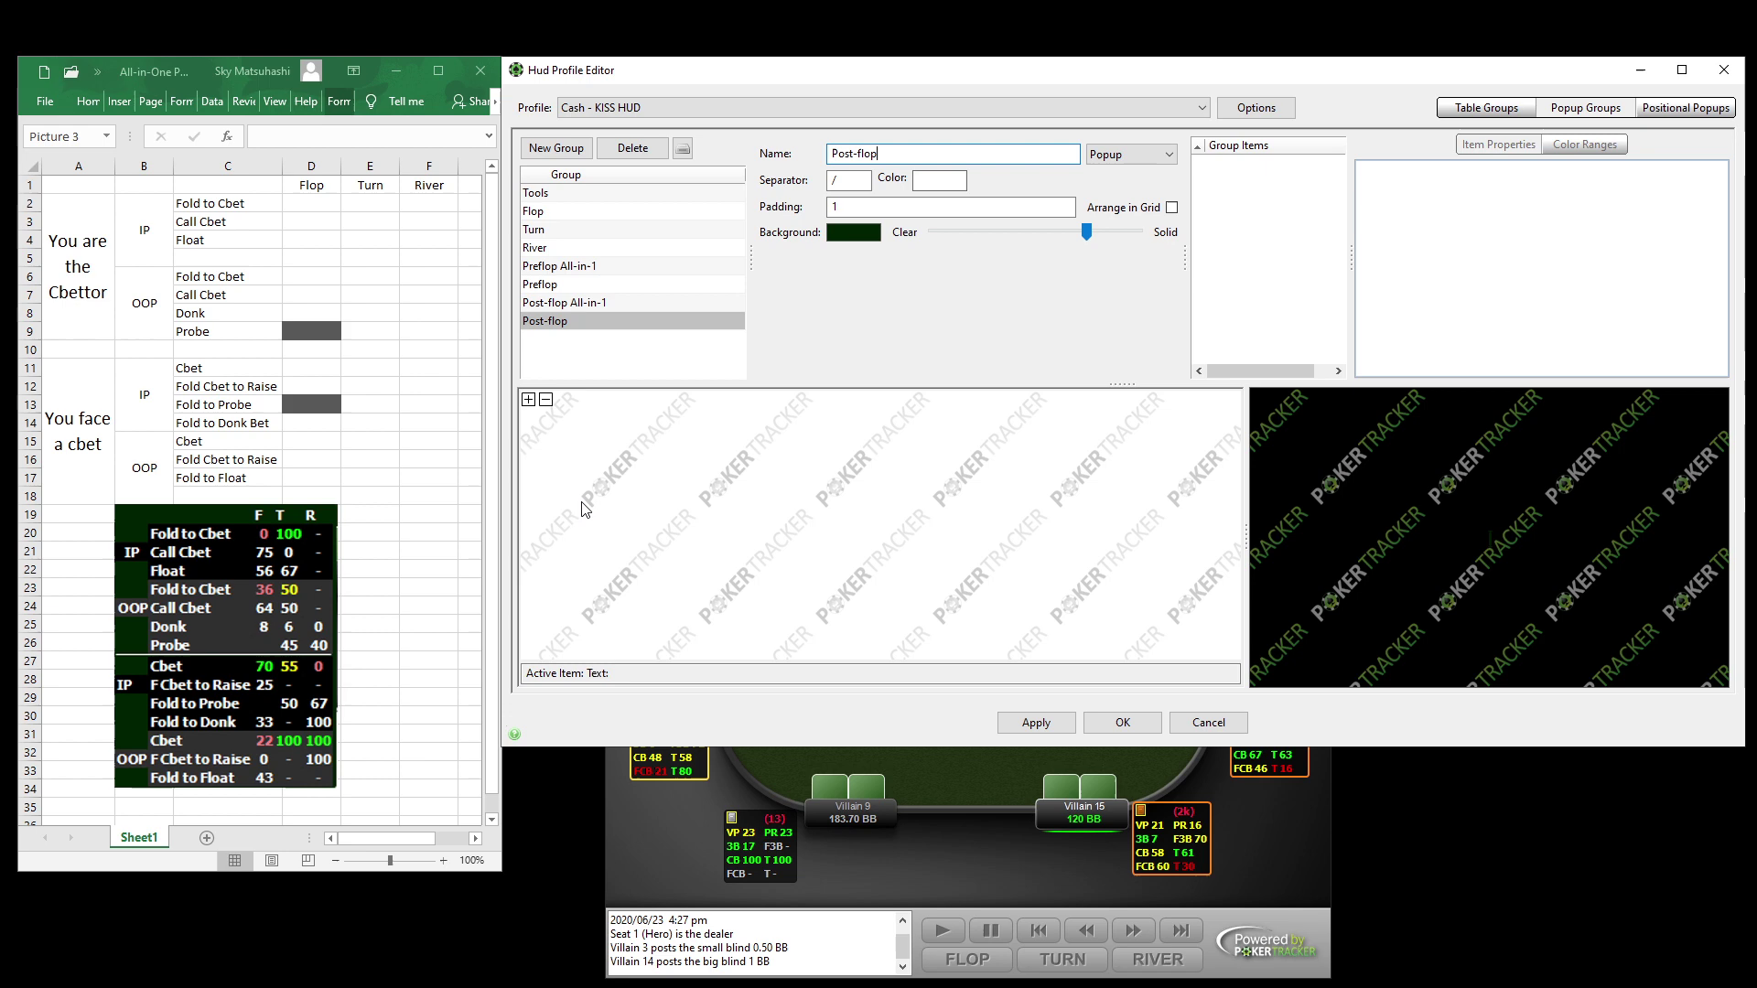
Add new lines until the Post-flop popup has ten rows, then start a text item on the first row.
click(529, 401)
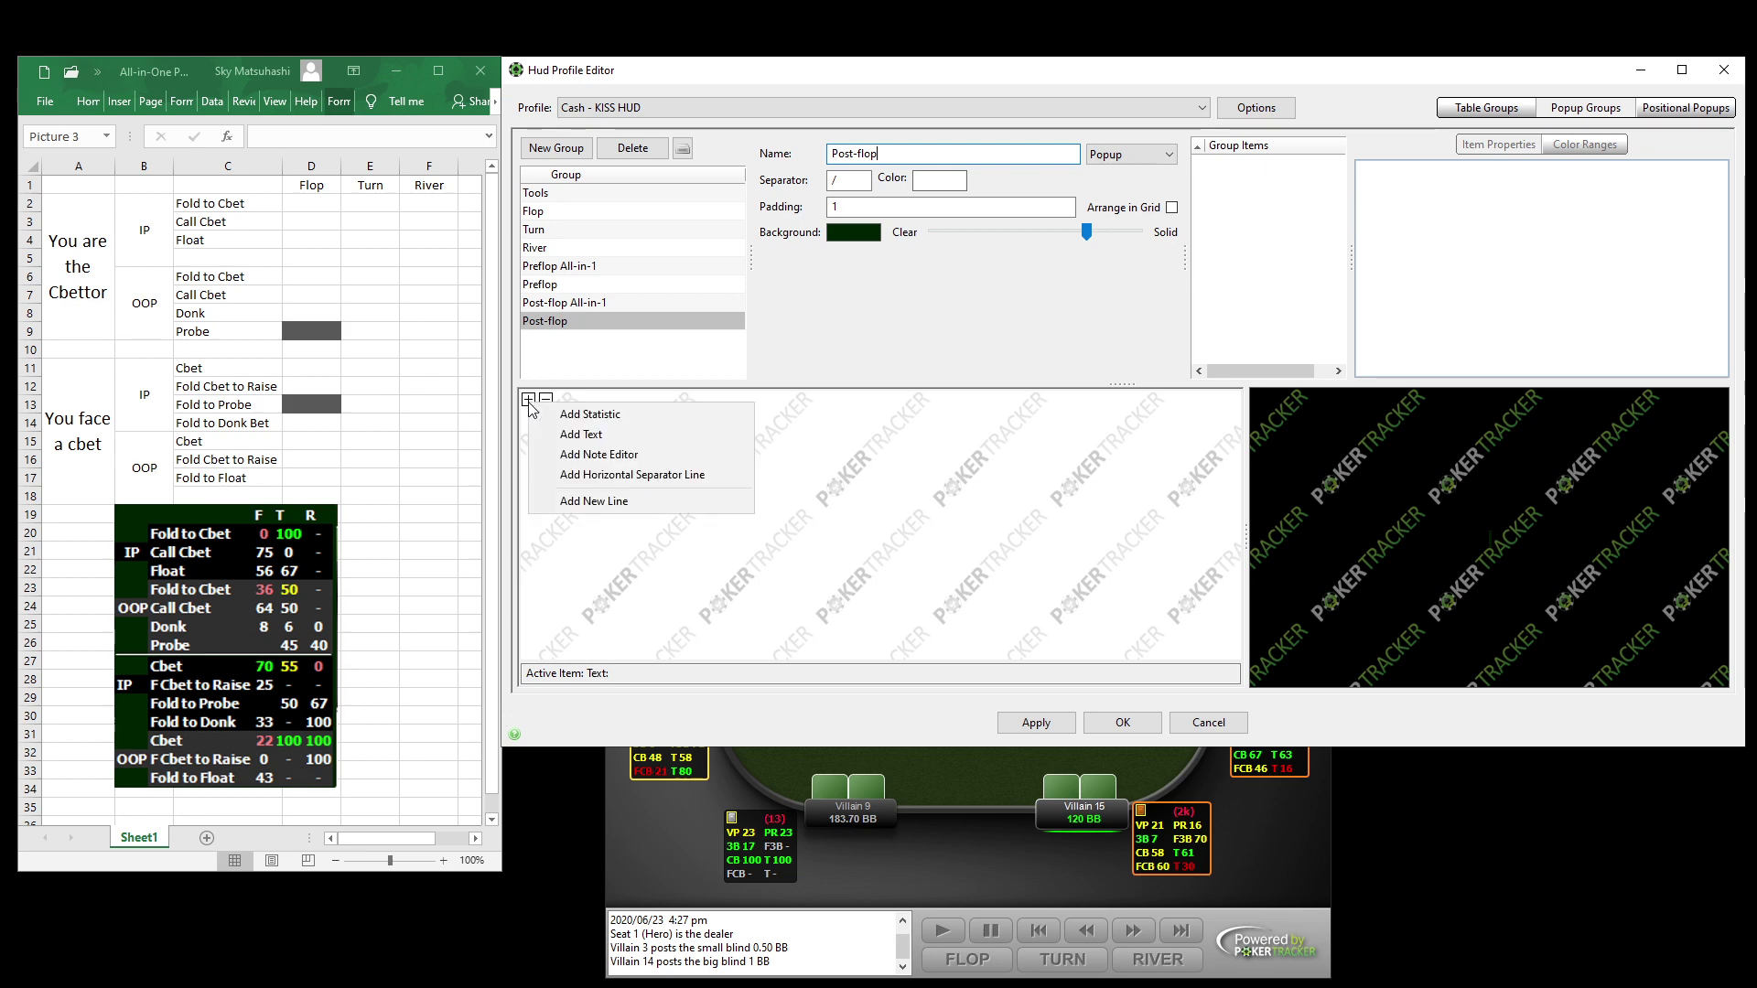
click(586, 502)
click(528, 417)
click(578, 511)
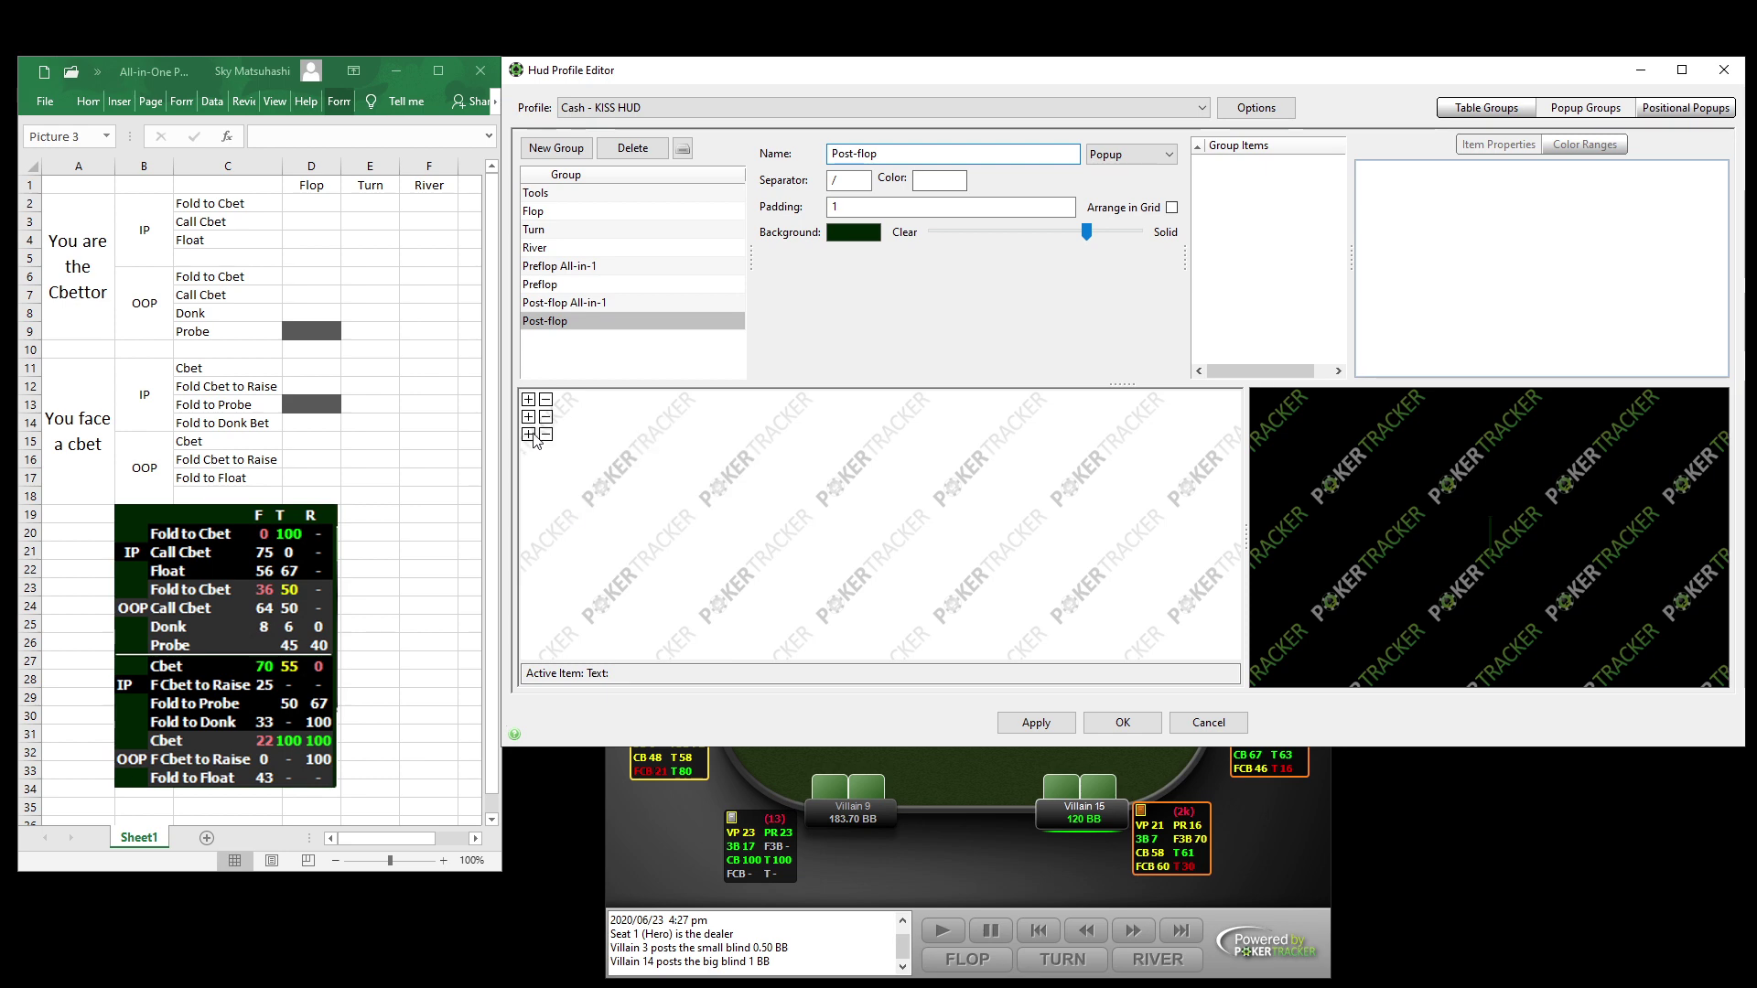
click(529, 434)
click(578, 532)
click(529, 452)
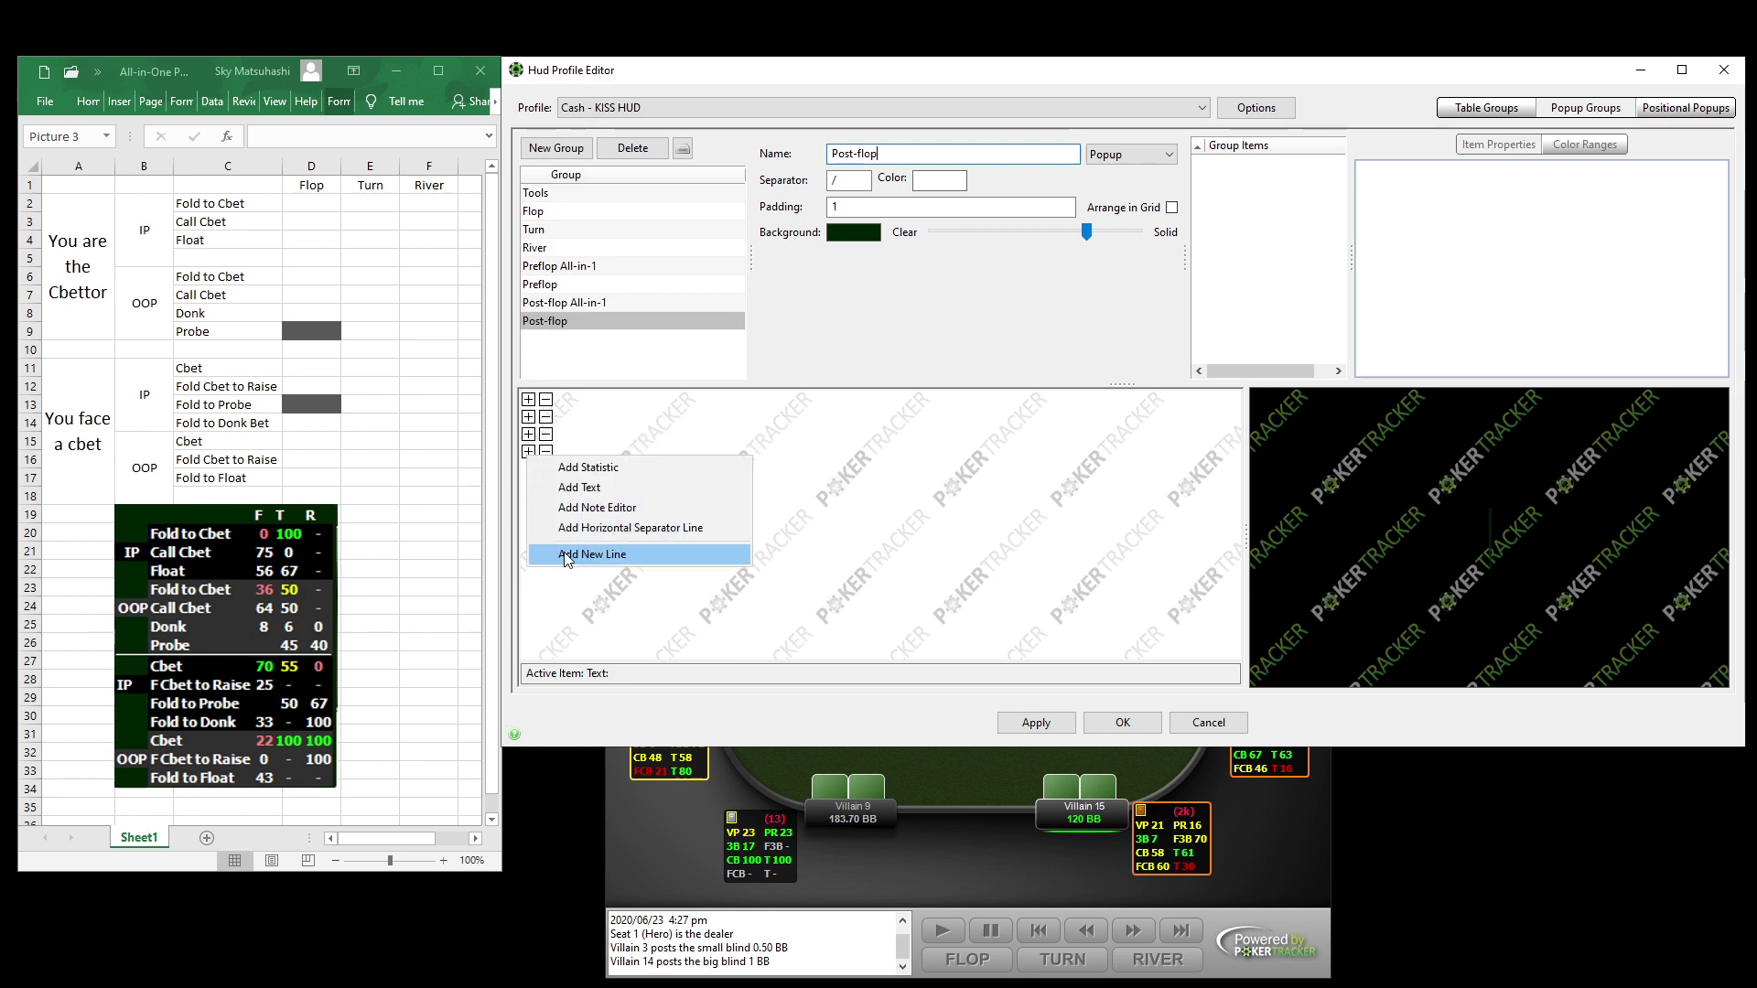
click(576, 550)
click(528, 469)
click(577, 568)
click(528, 487)
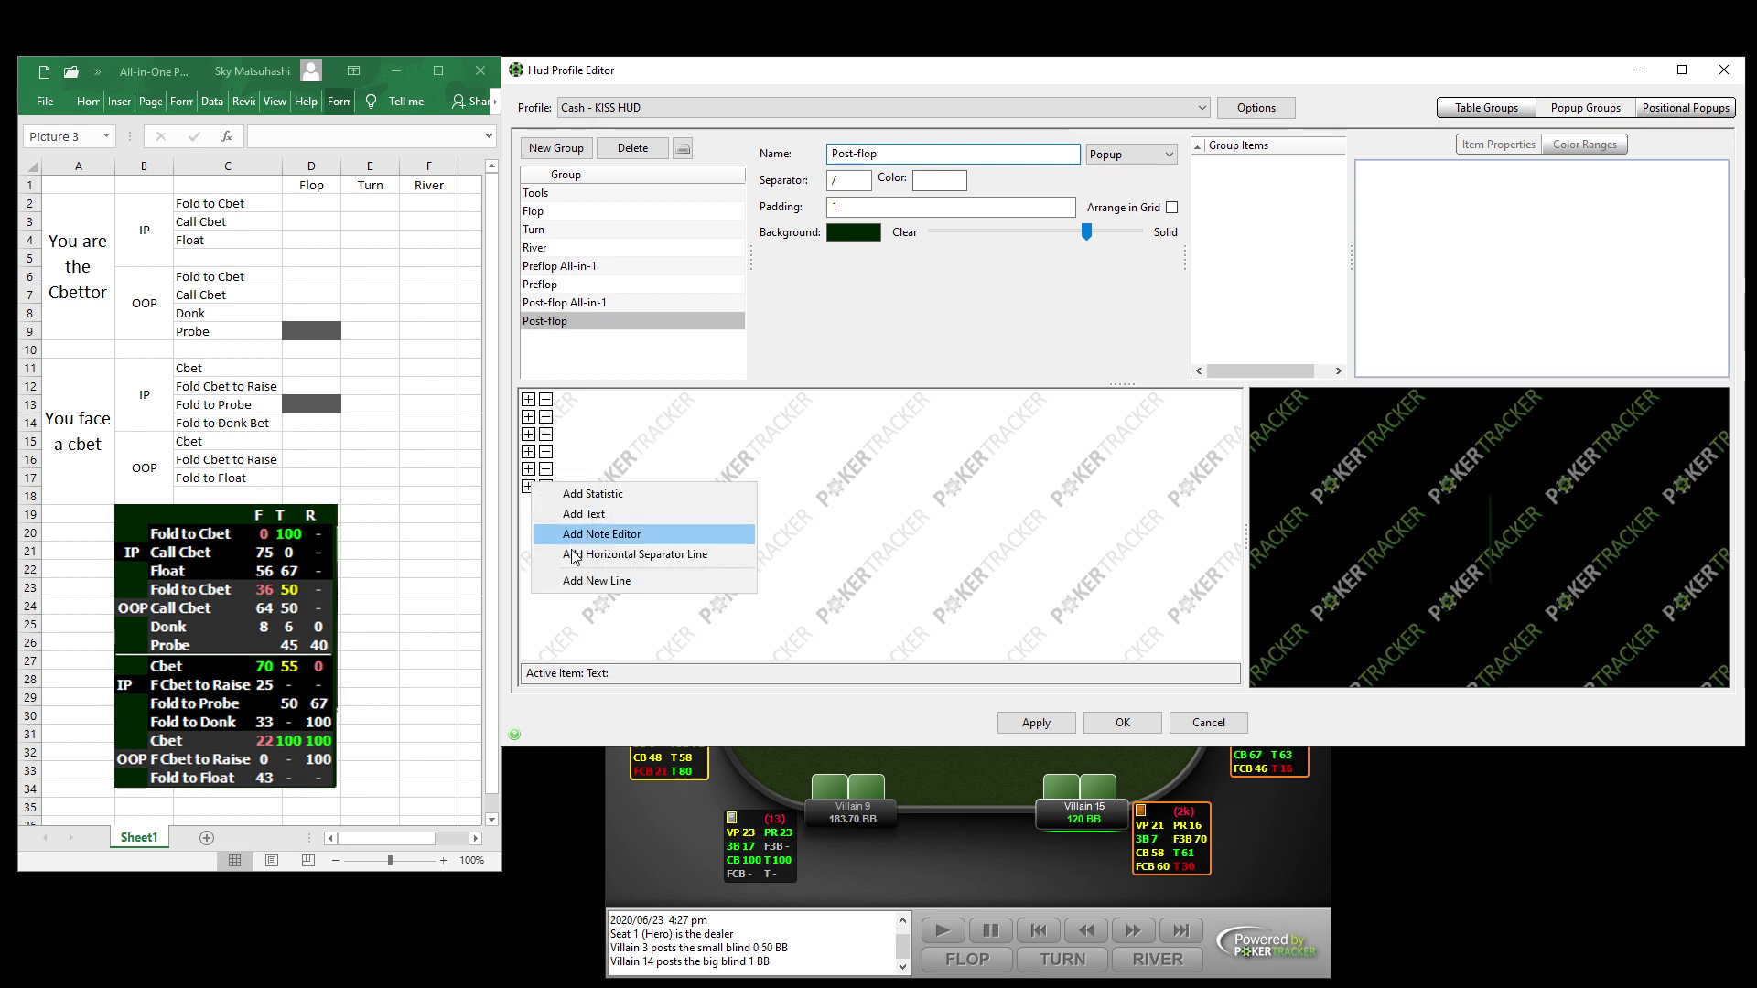
click(578, 585)
click(529, 504)
click(586, 599)
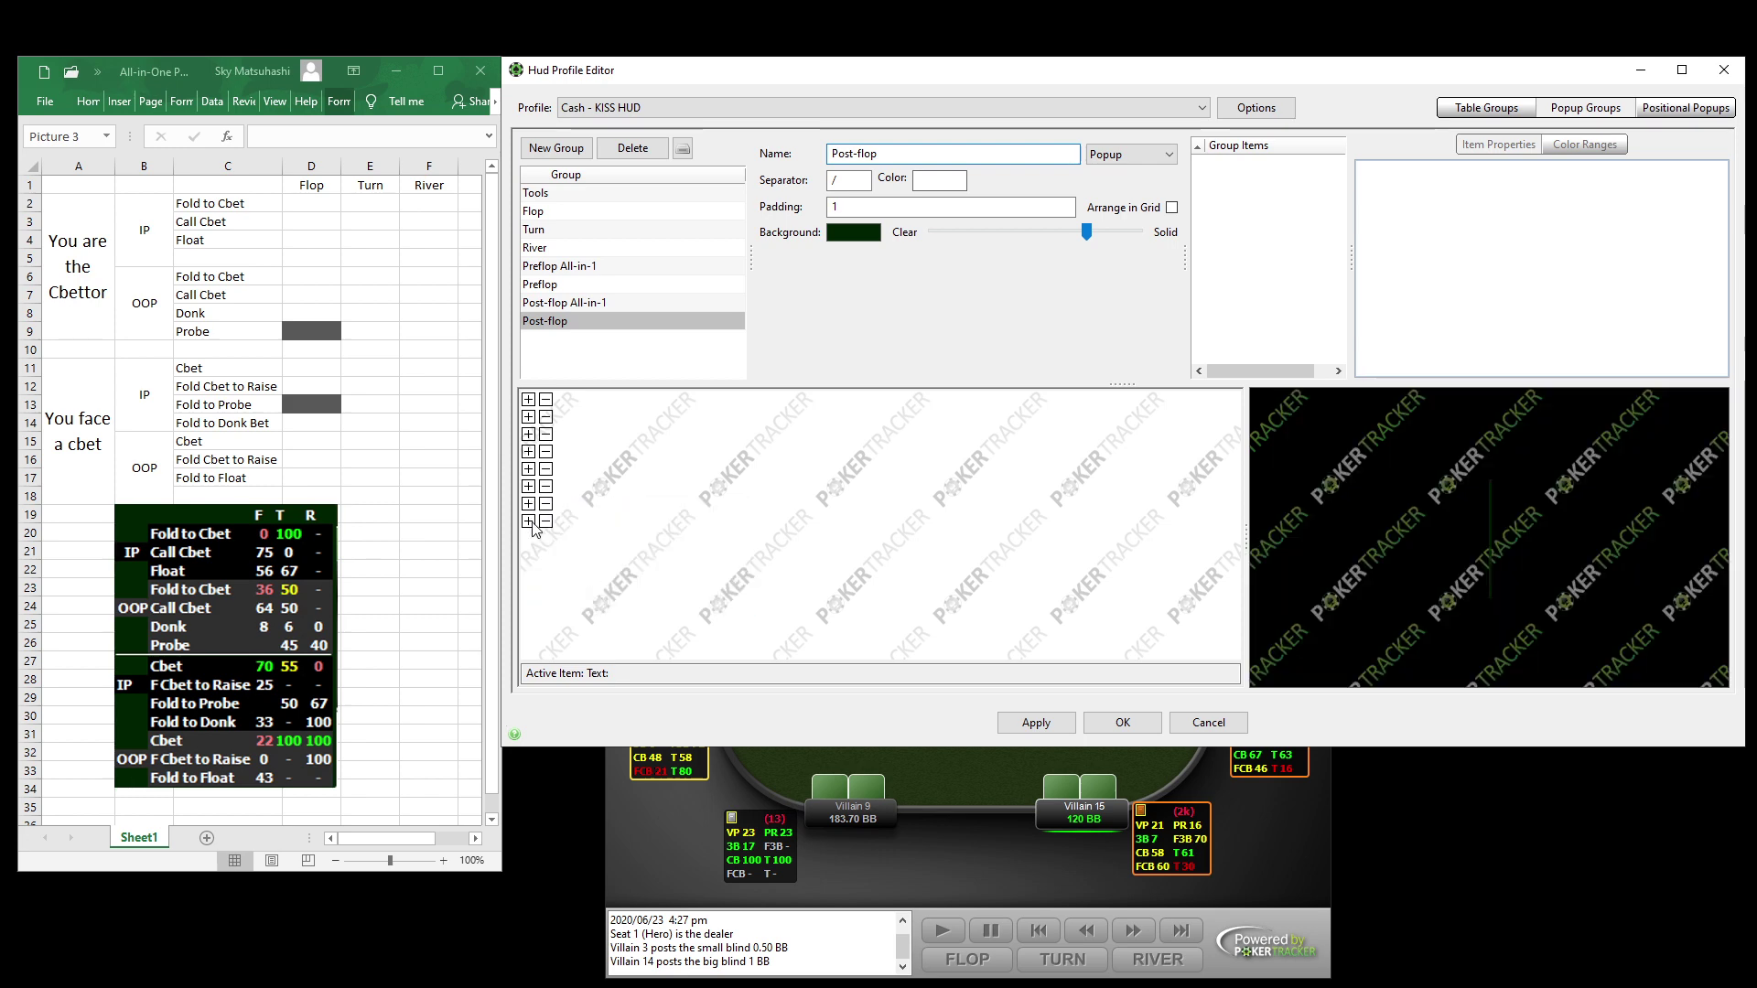
click(528, 522)
click(578, 619)
click(530, 540)
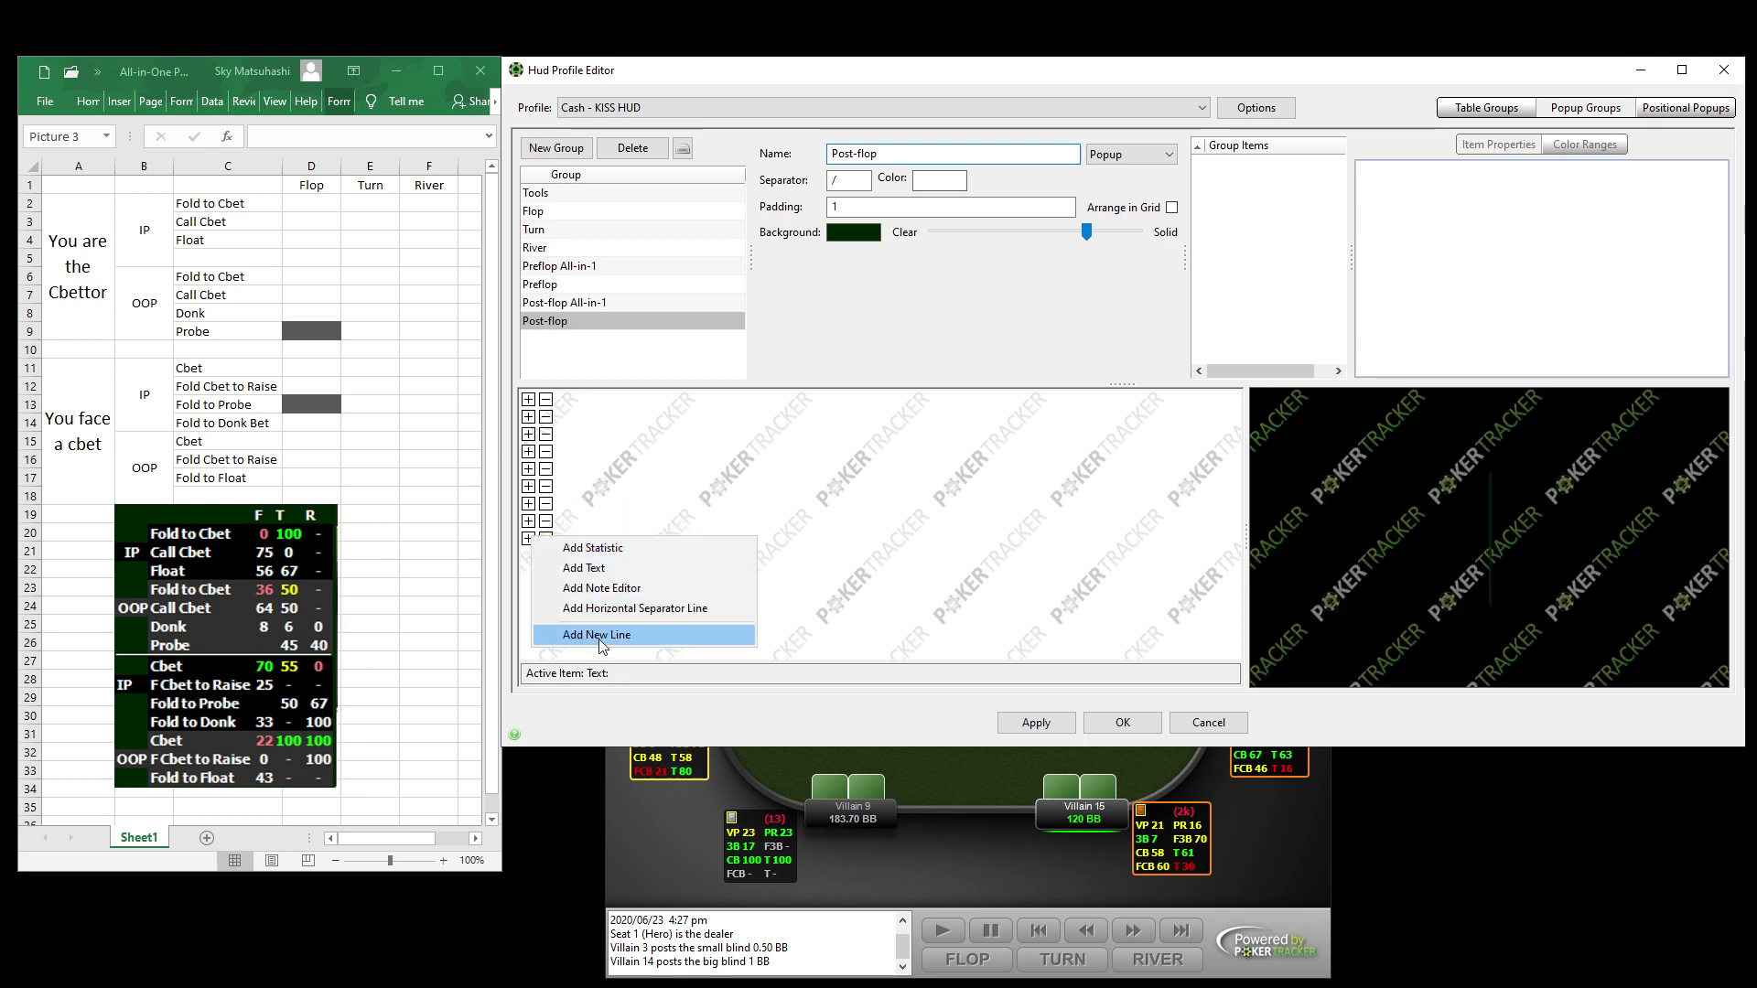
click(584, 637)
click(528, 417)
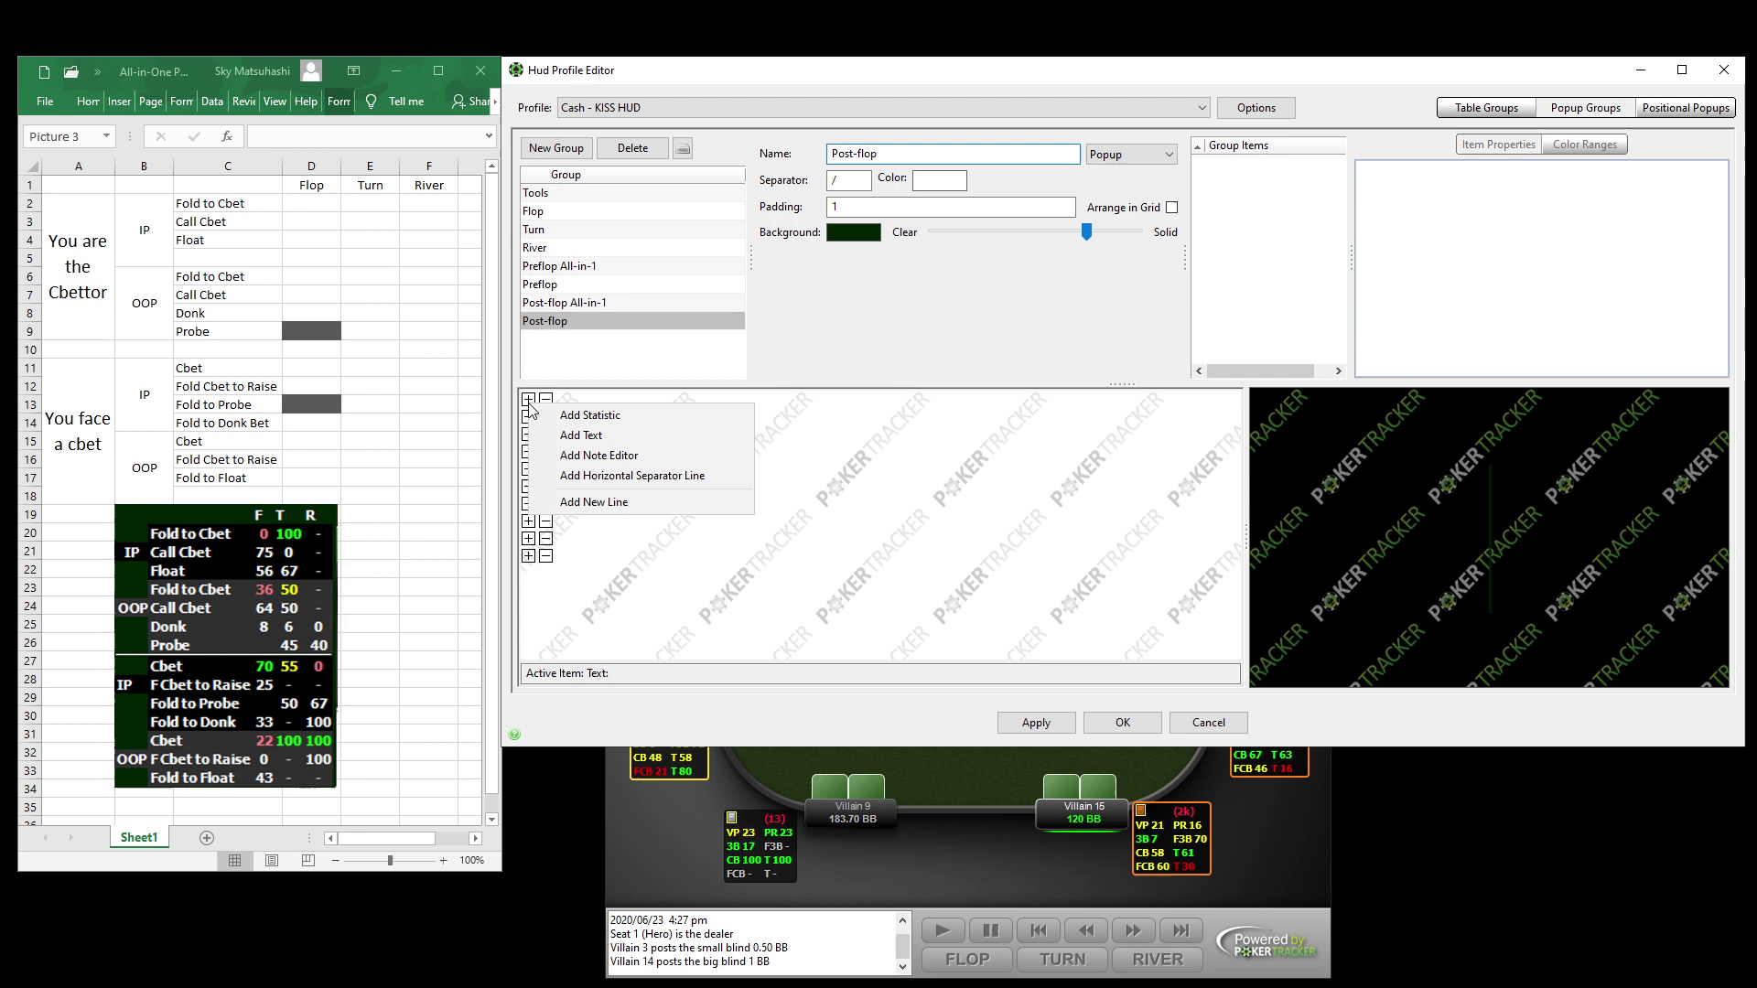
click(597, 436)
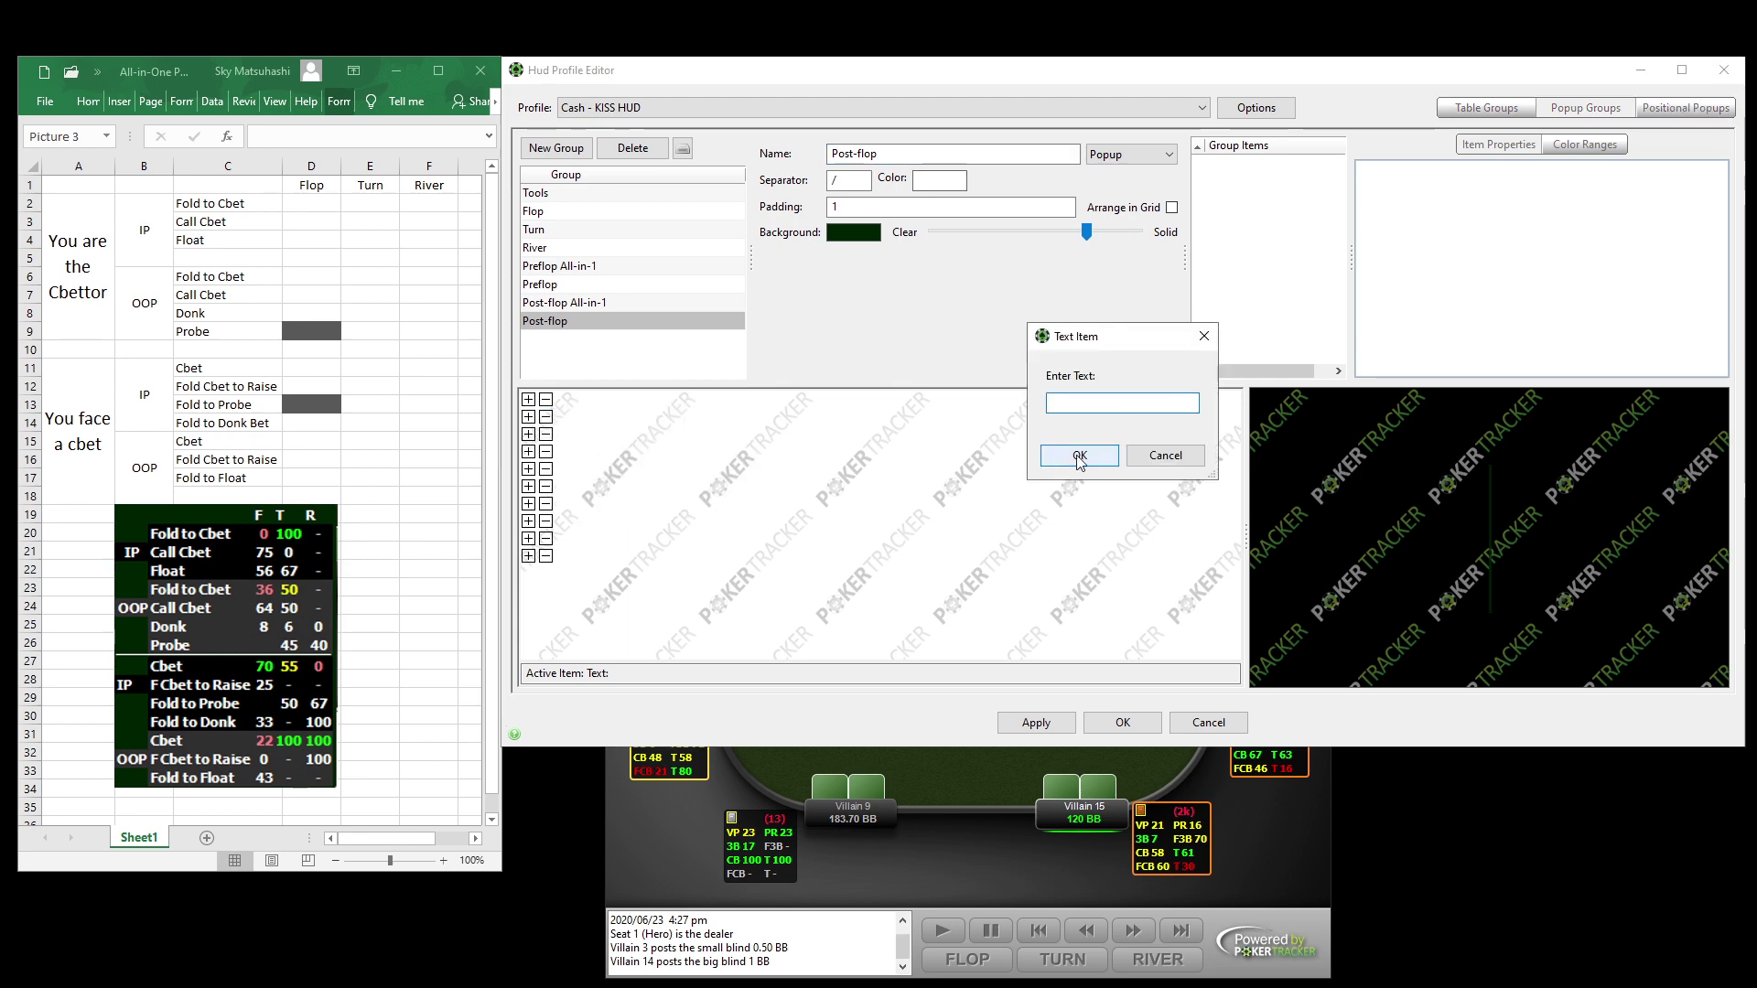
Add a blank corner text item and a '/' text item to the first row.
click(1077, 455)
click(563, 404)
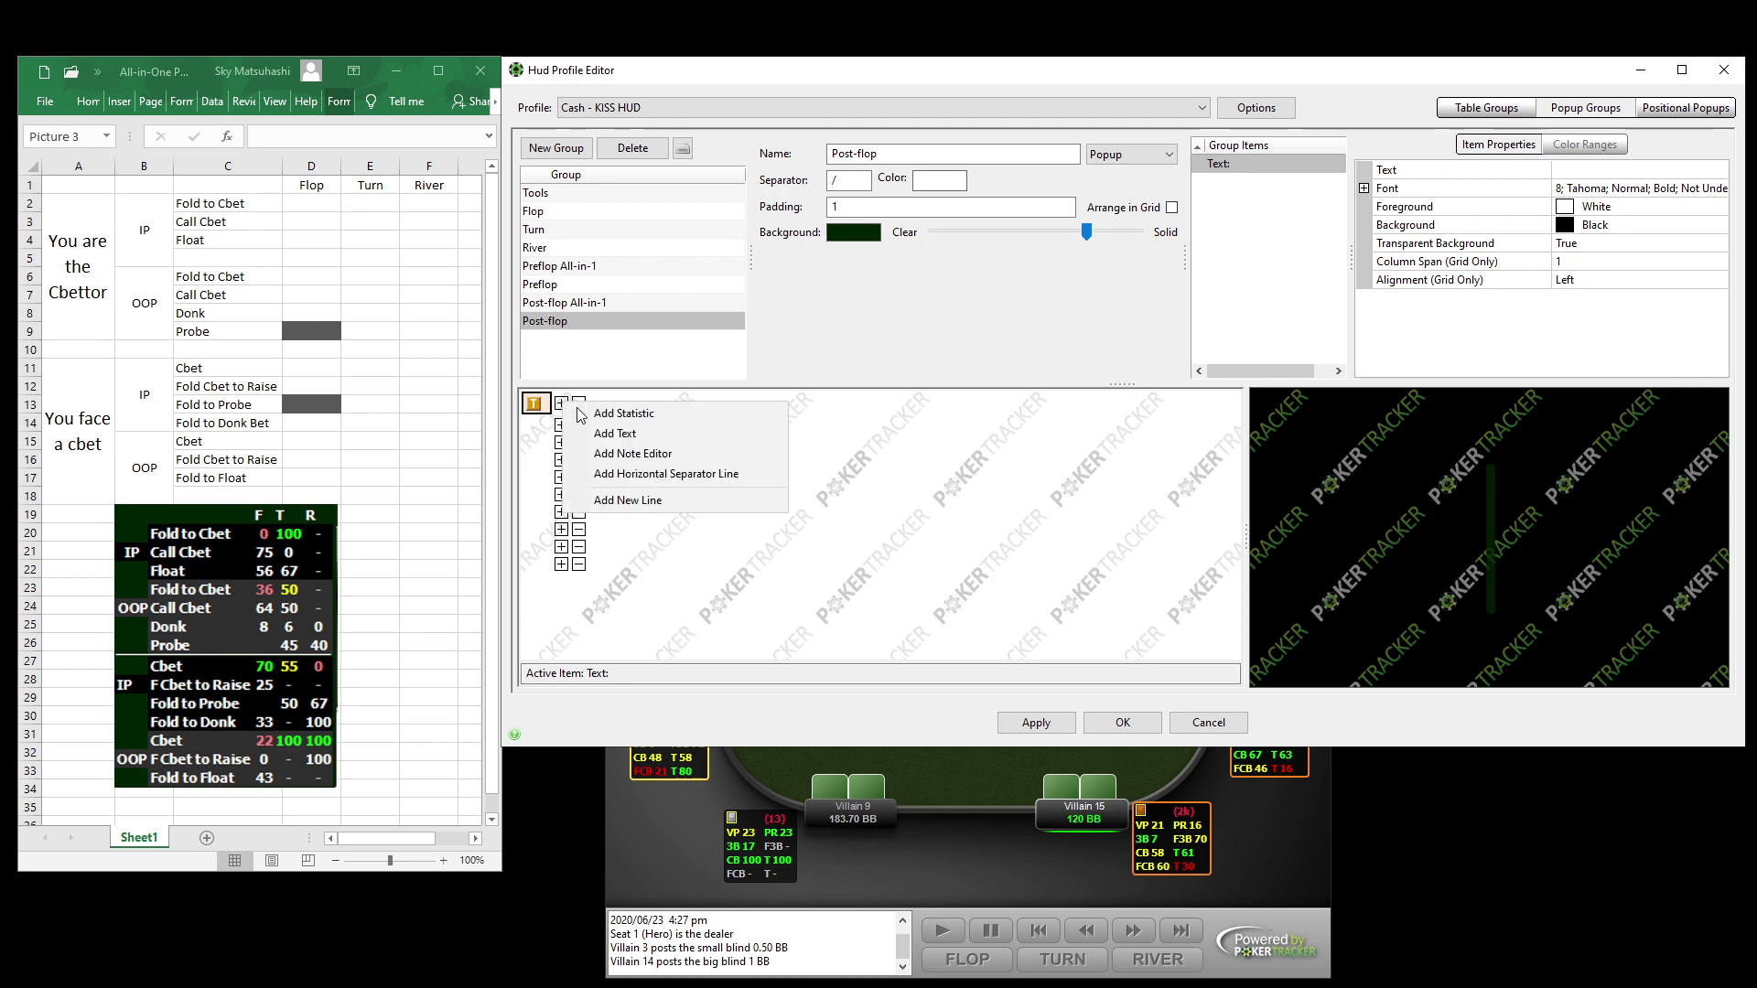
click(596, 429)
text(/)
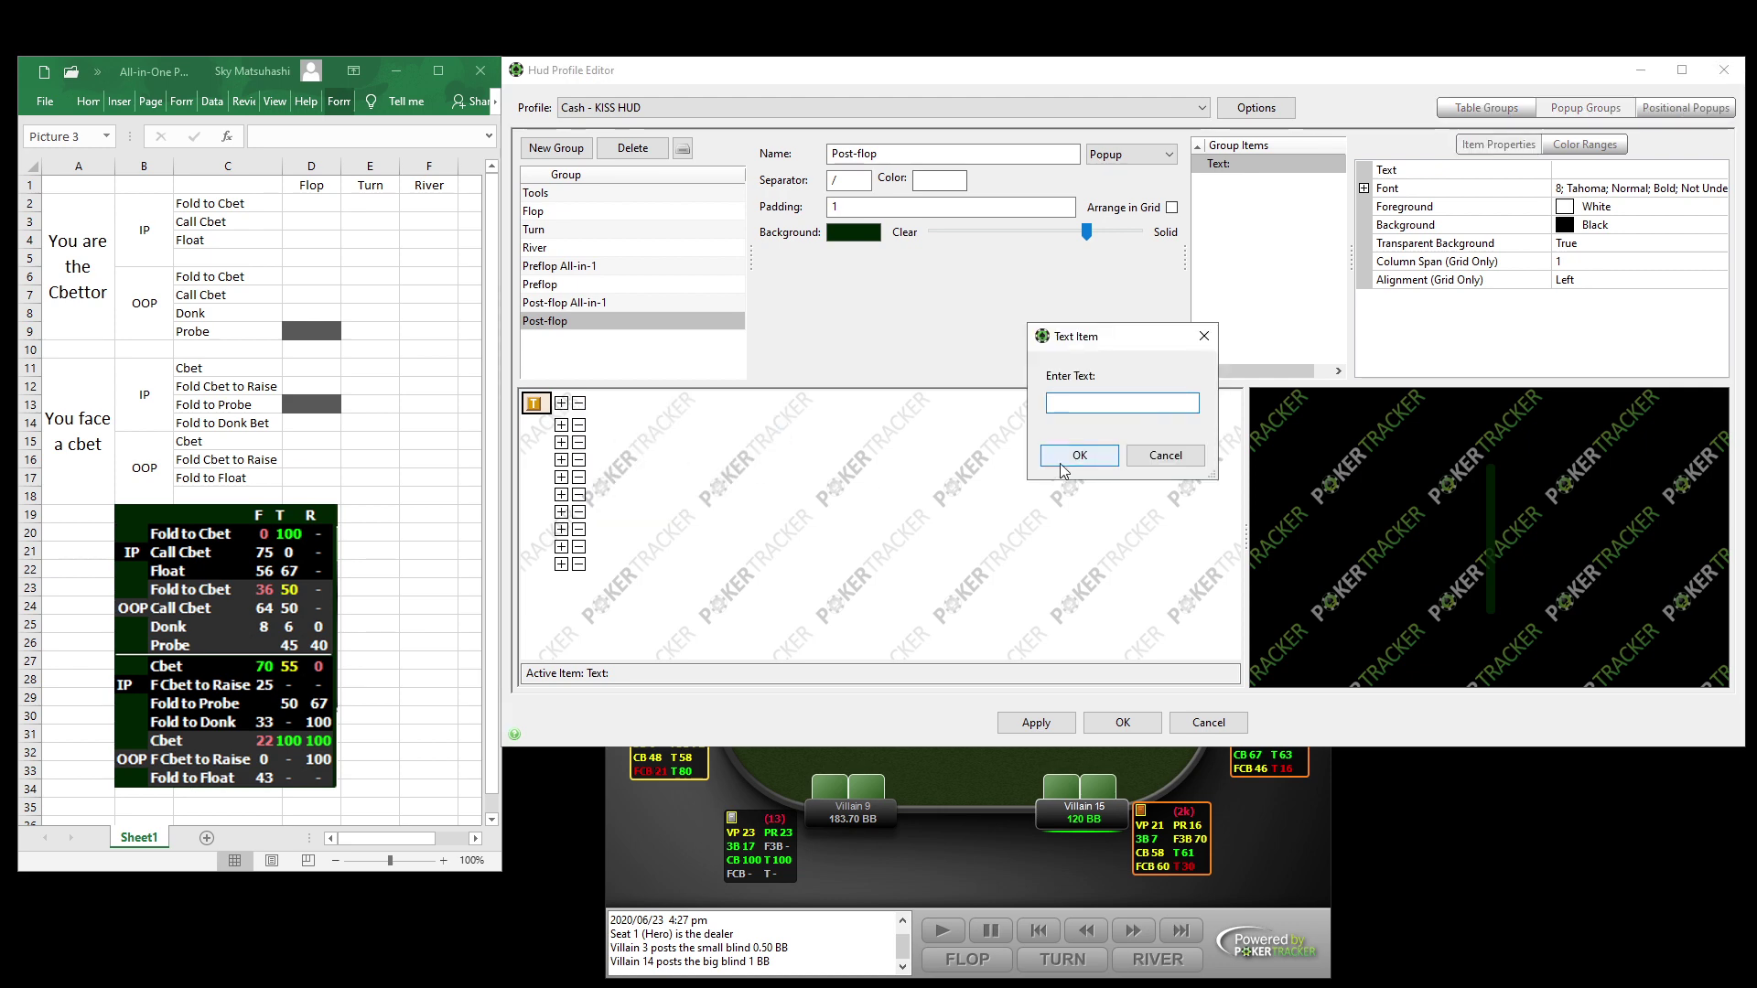
click(1080, 455)
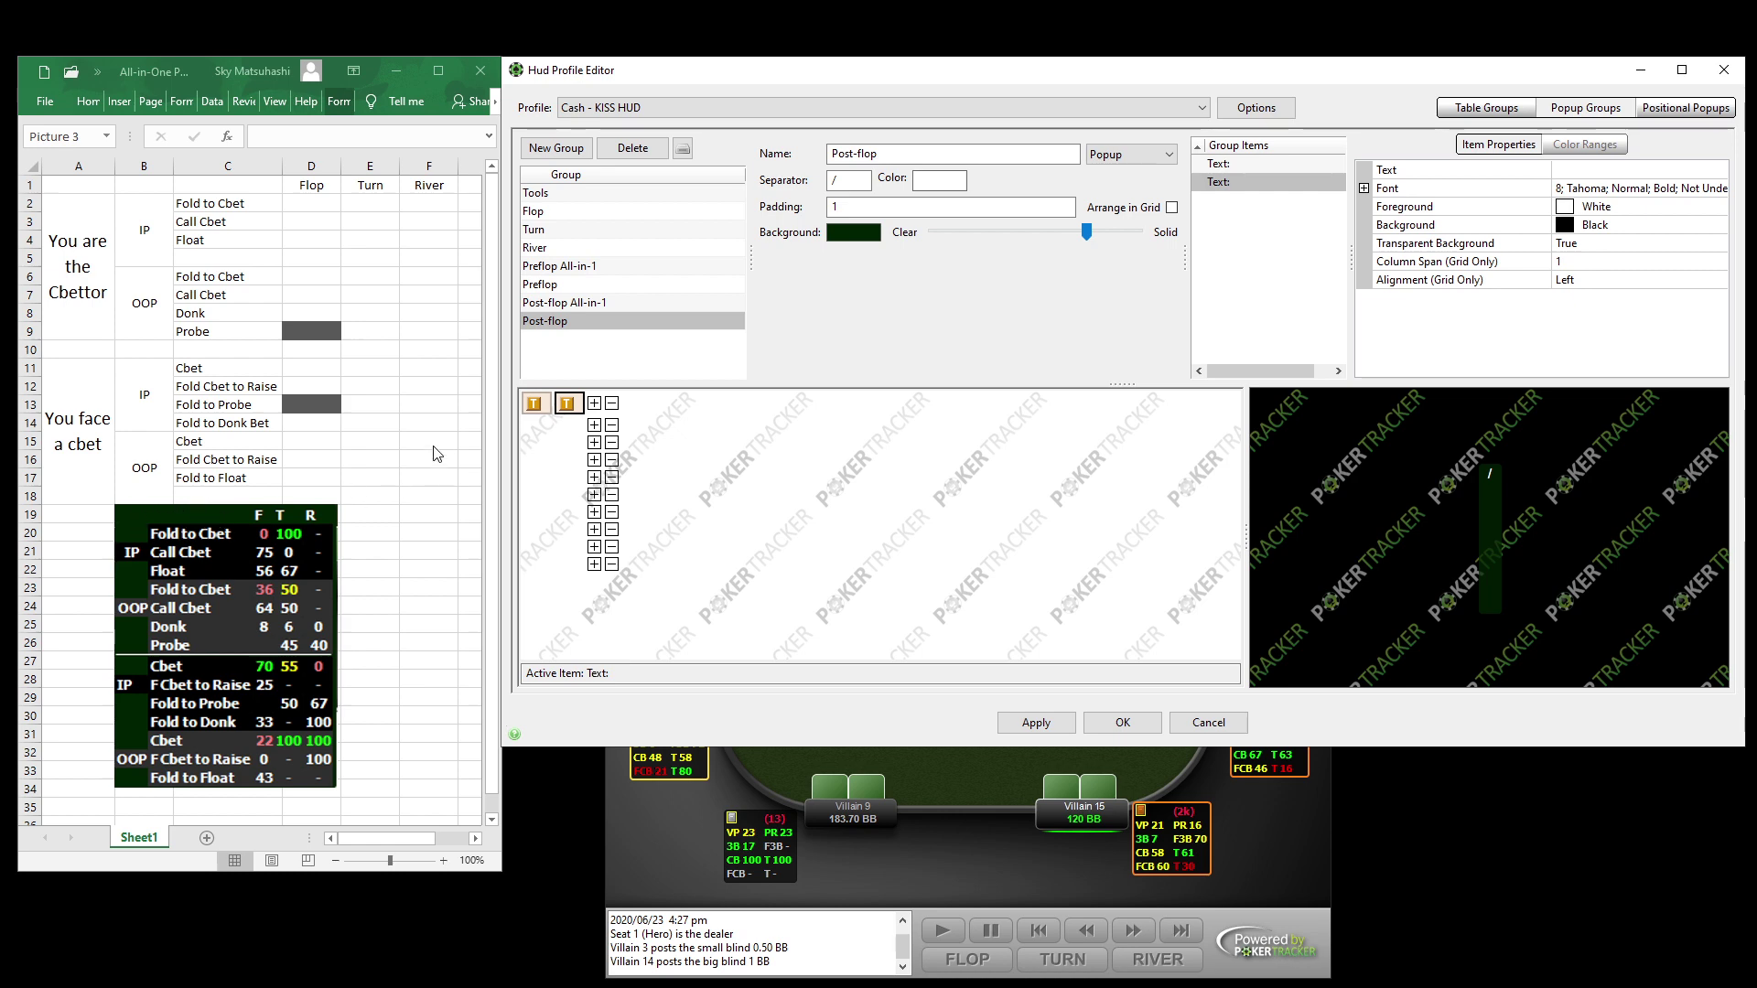
Add F, T and R column header text items to the first row.
click(595, 403)
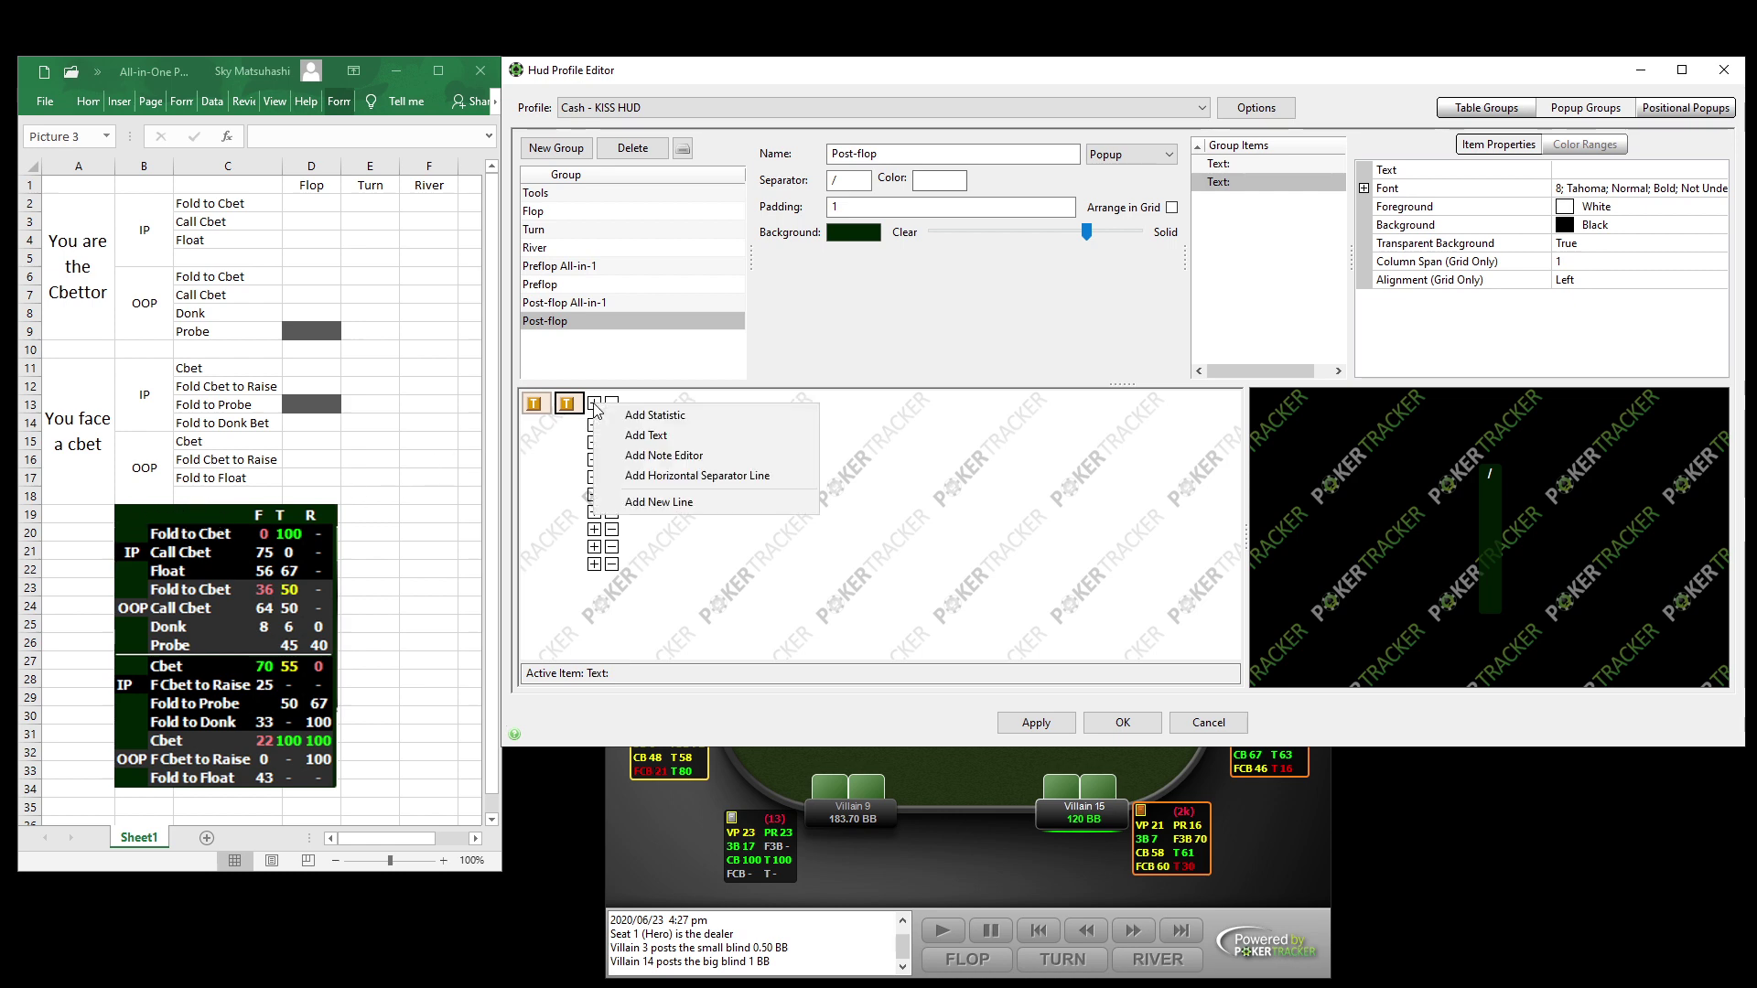
click(652, 436)
text(F)
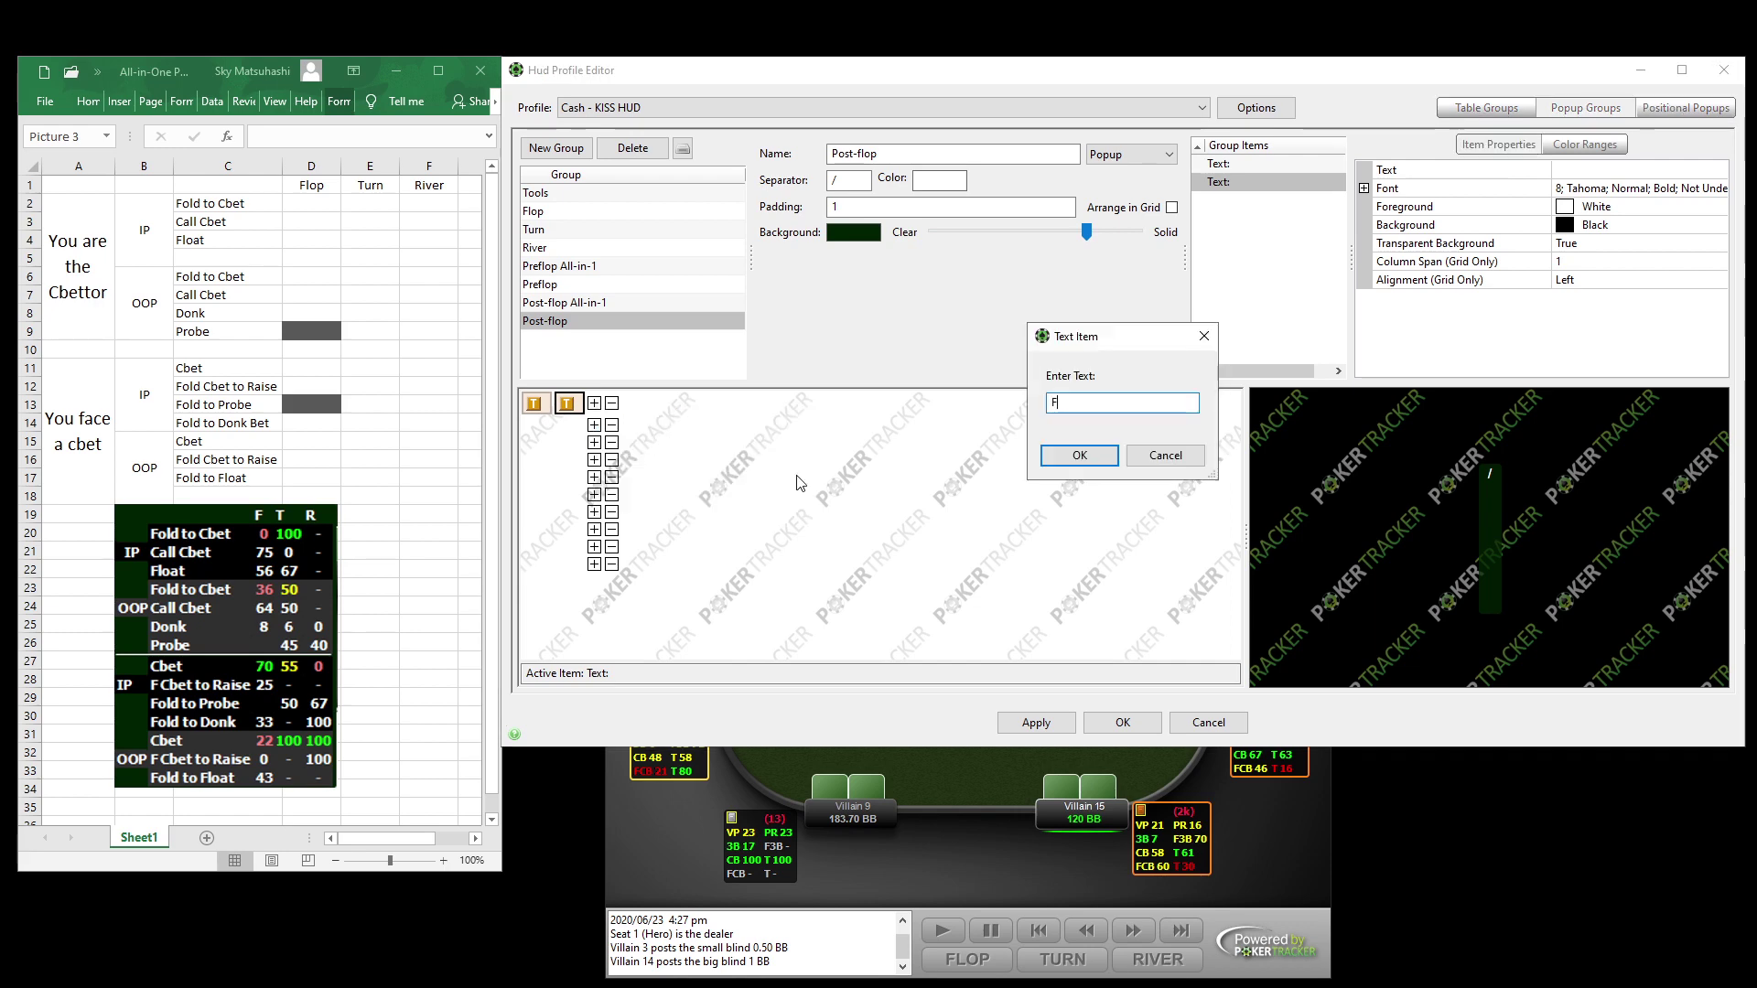
click(1080, 455)
click(629, 403)
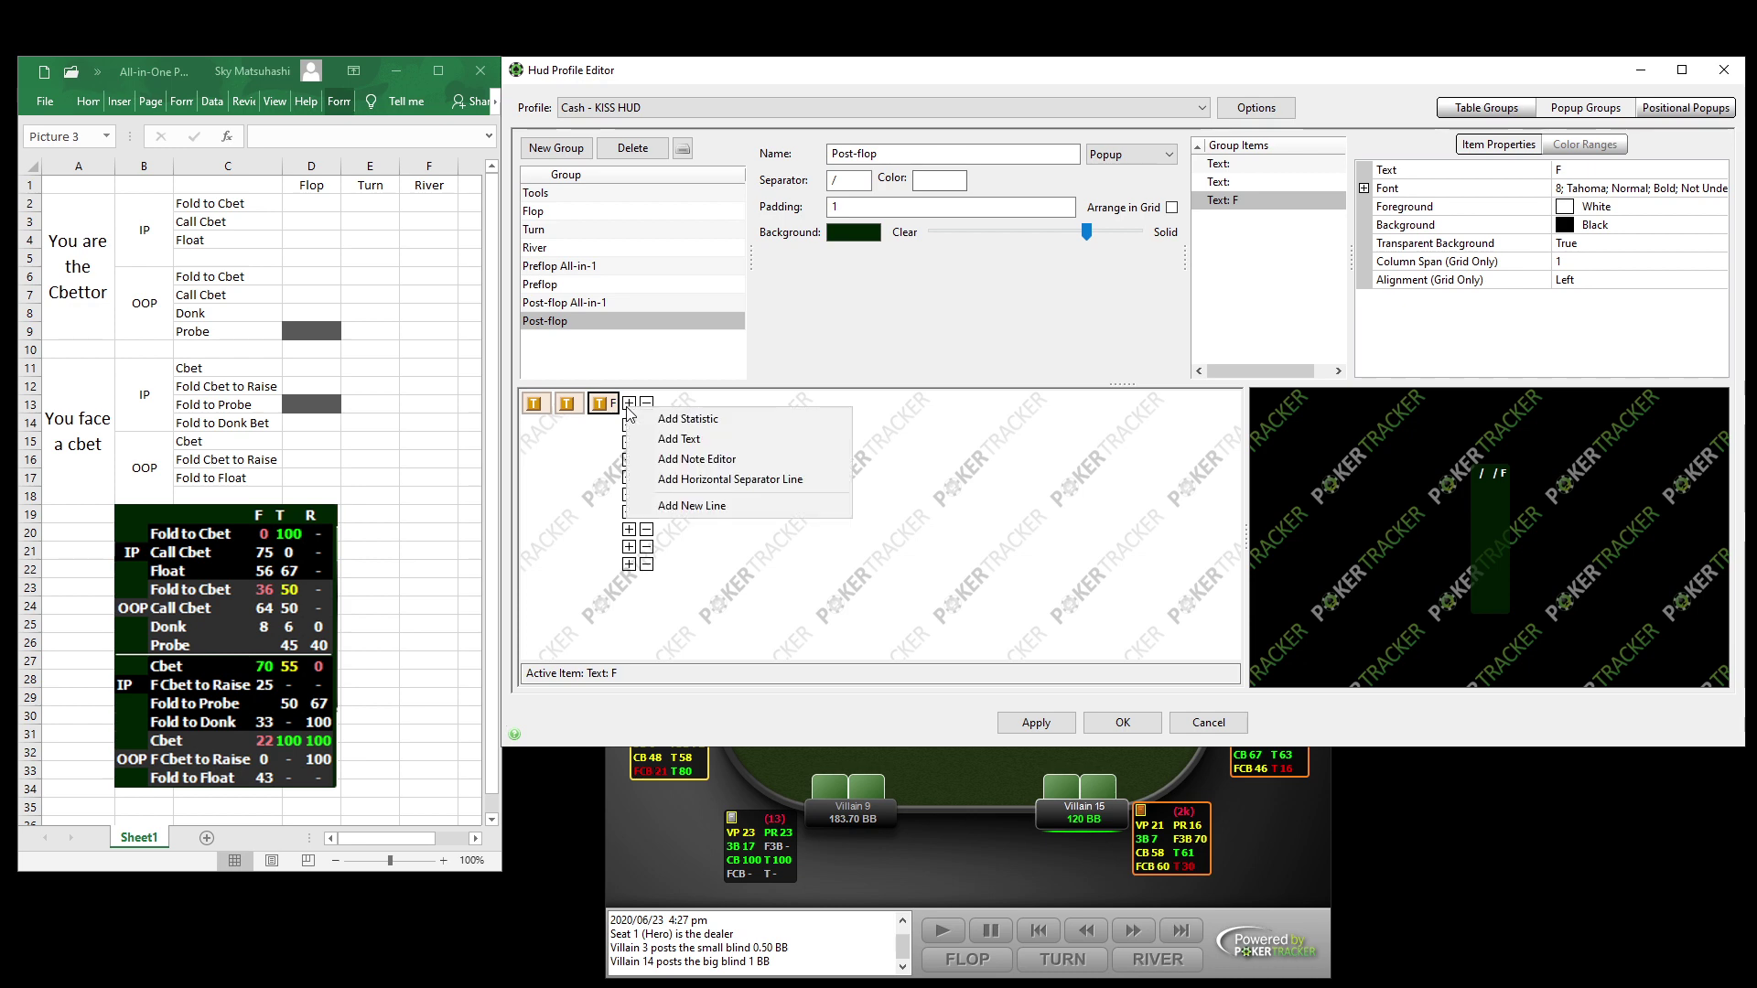
click(688, 436)
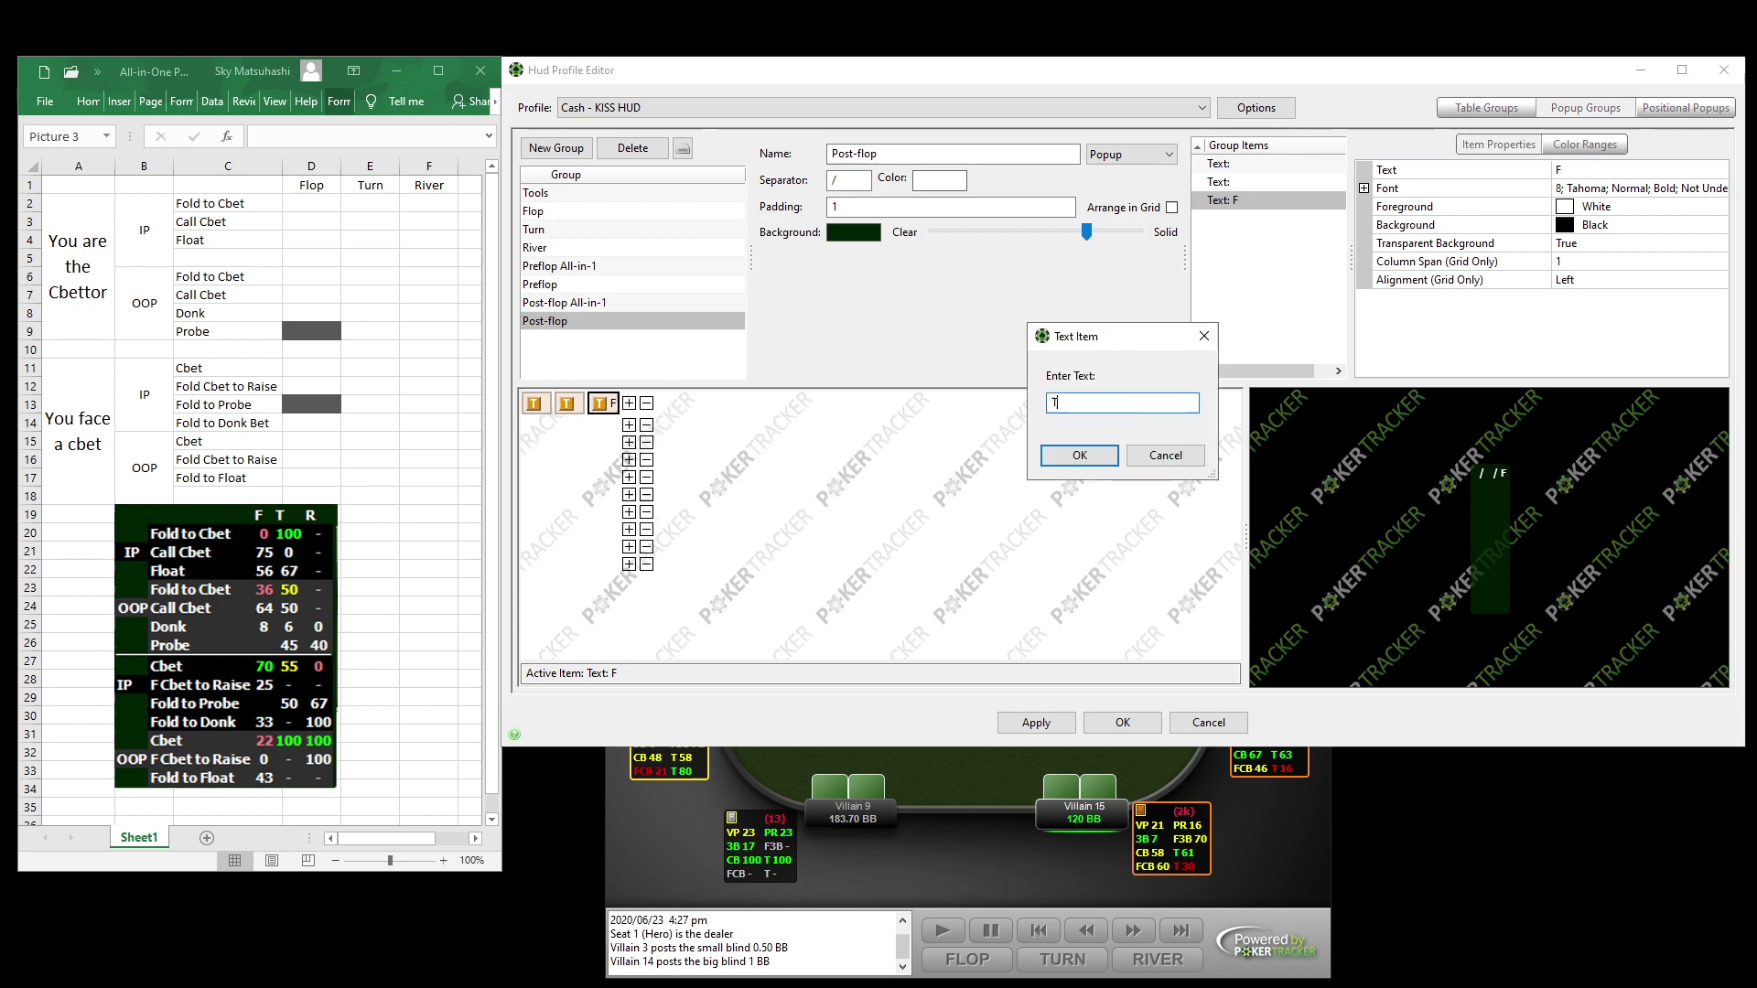
click(1080, 456)
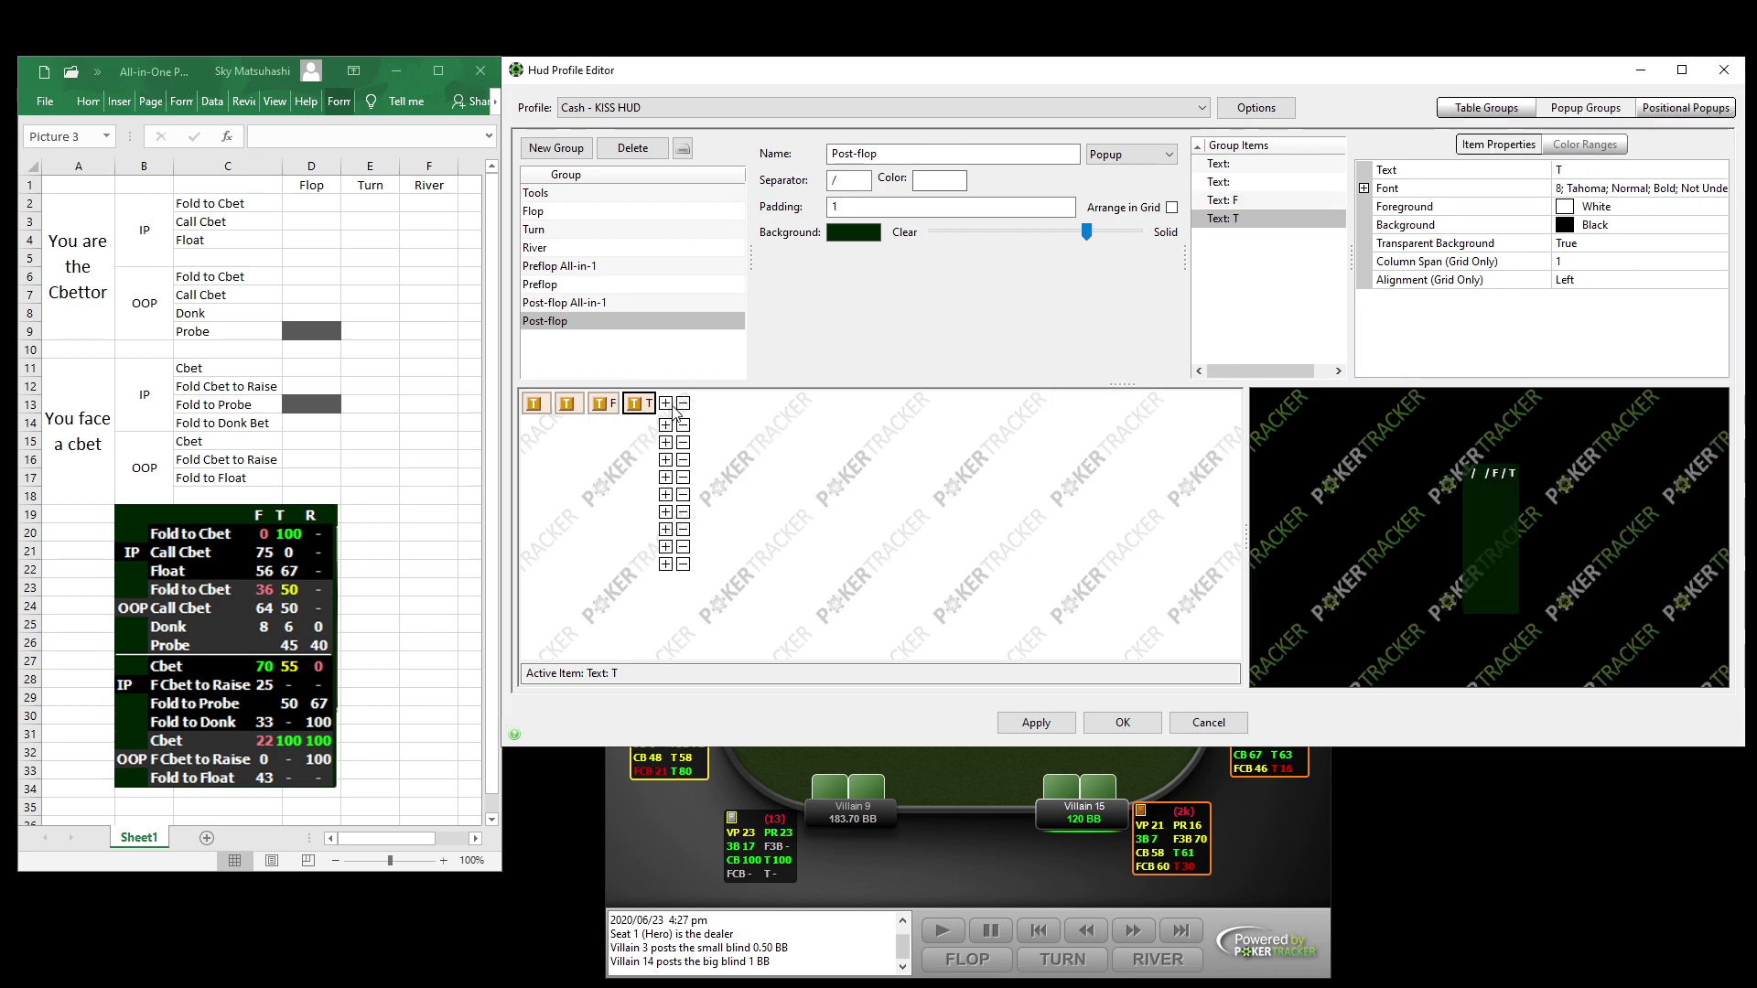
click(672, 408)
click(780, 441)
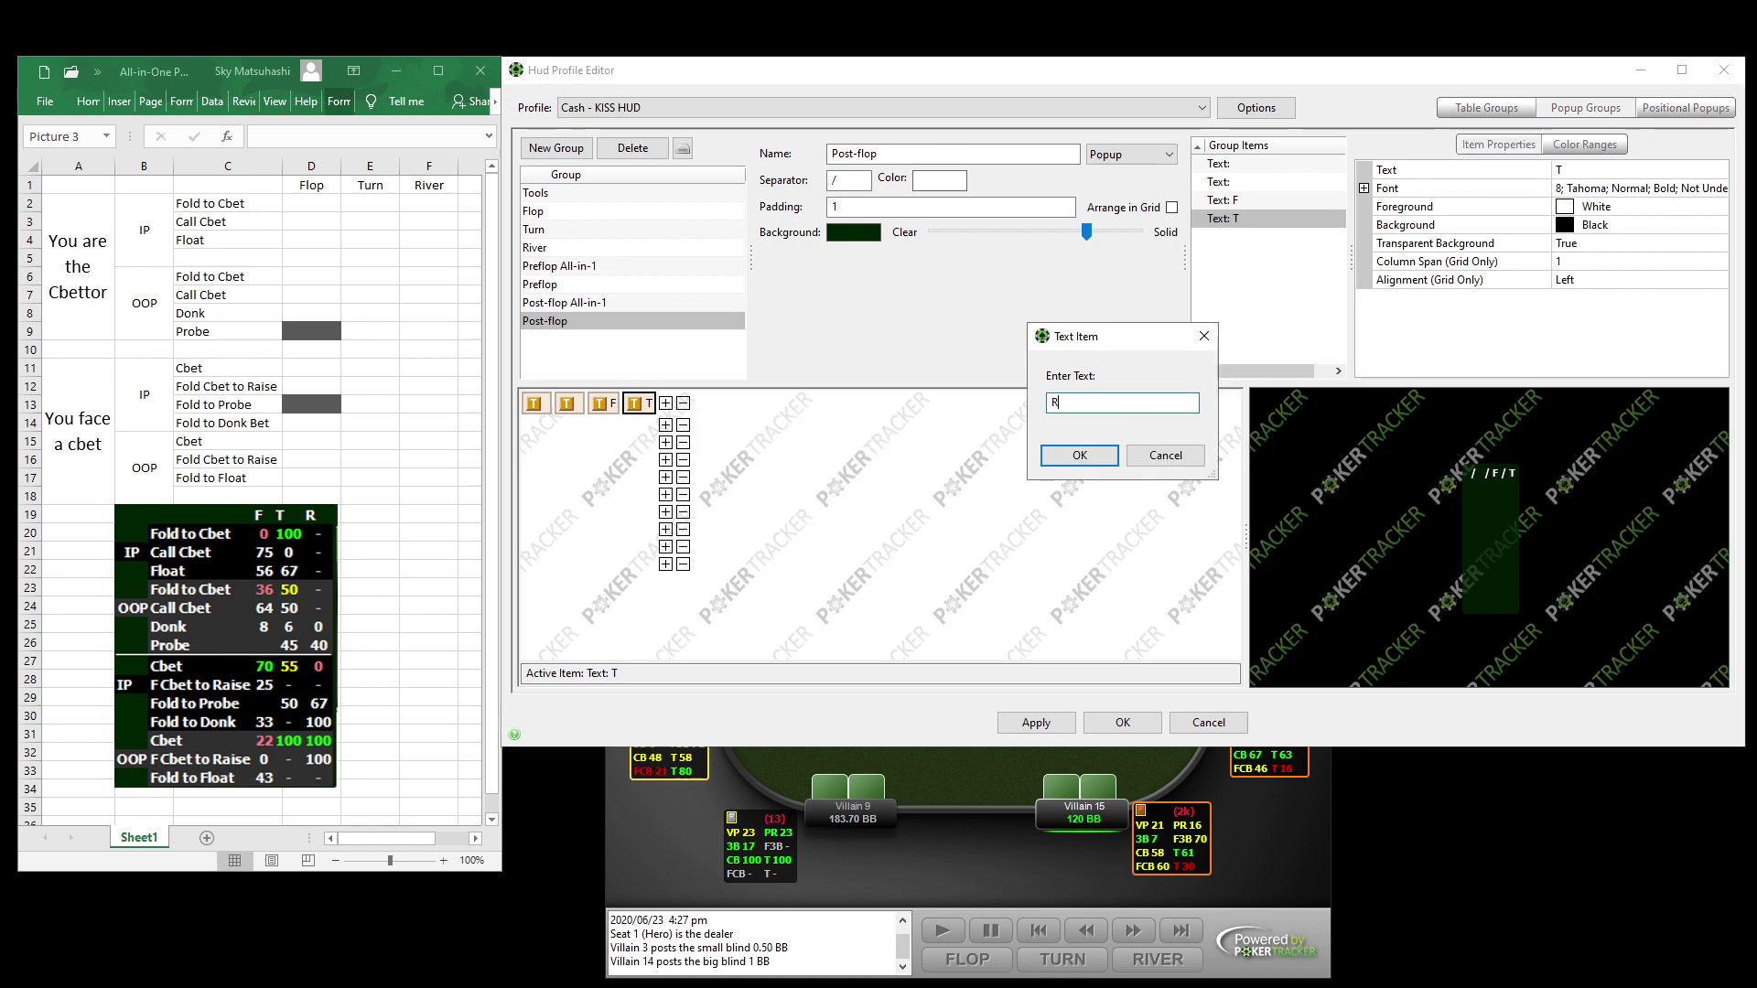
click(1080, 456)
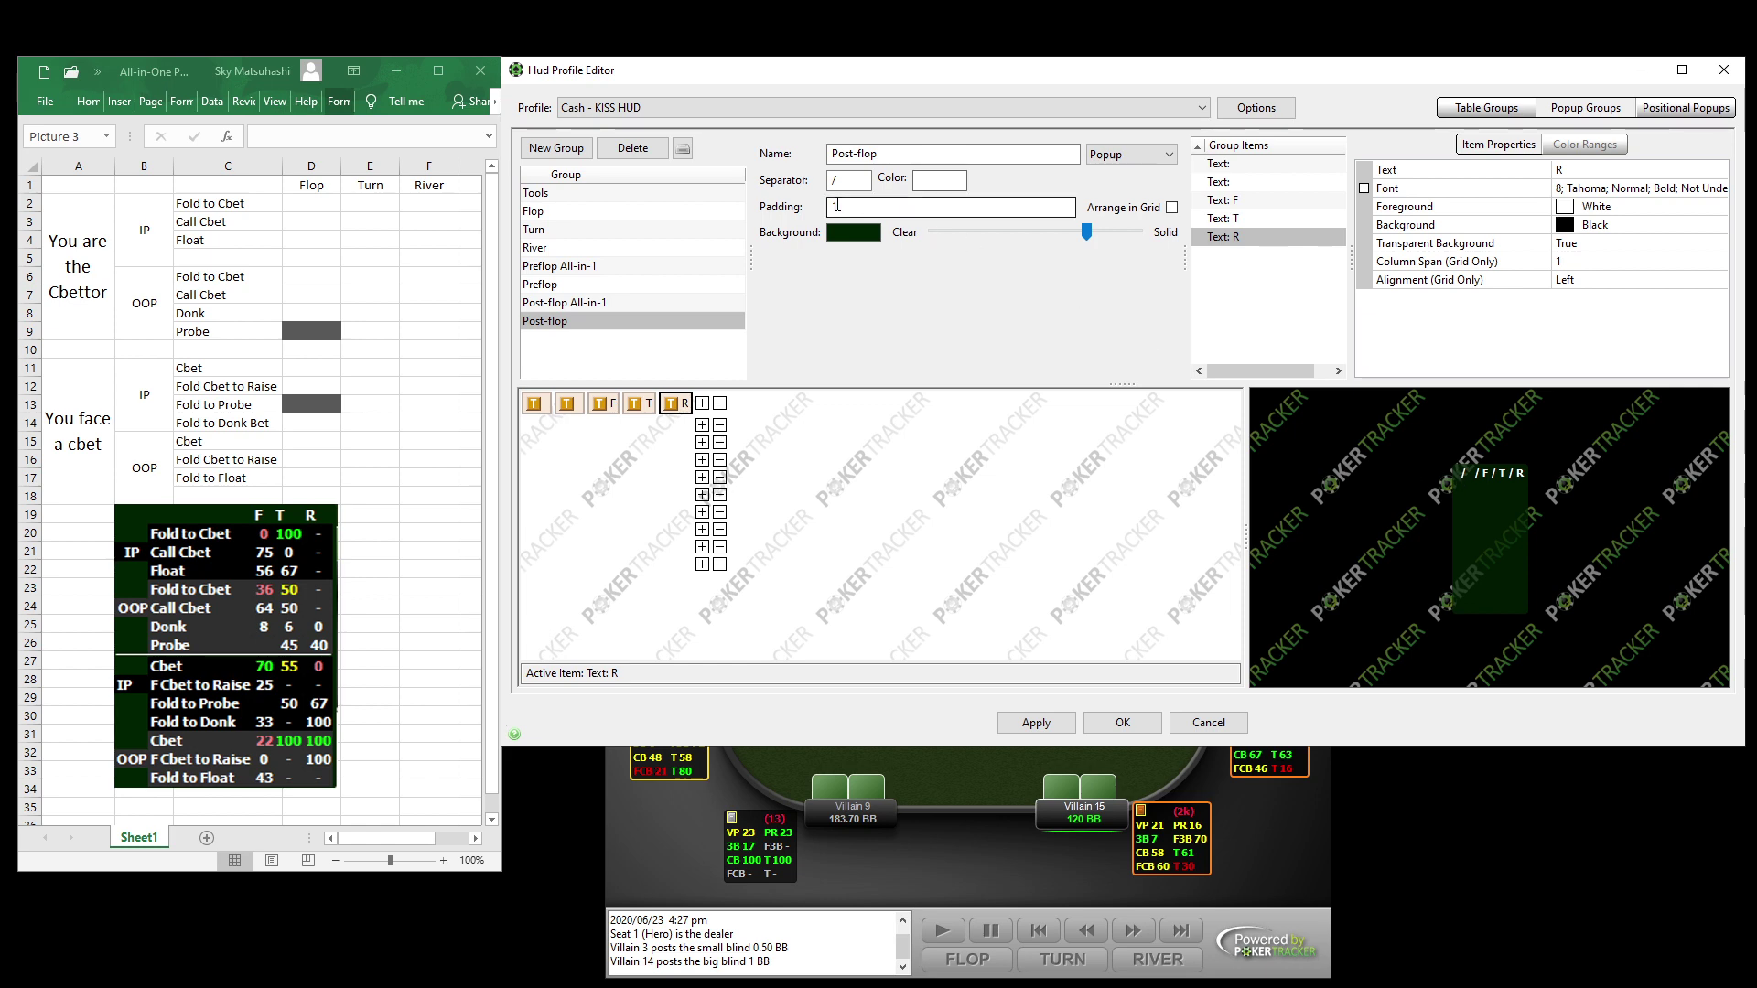
Clear the '/' separator, then add a blank spacer cell and an IP row label.
double_click(840, 181)
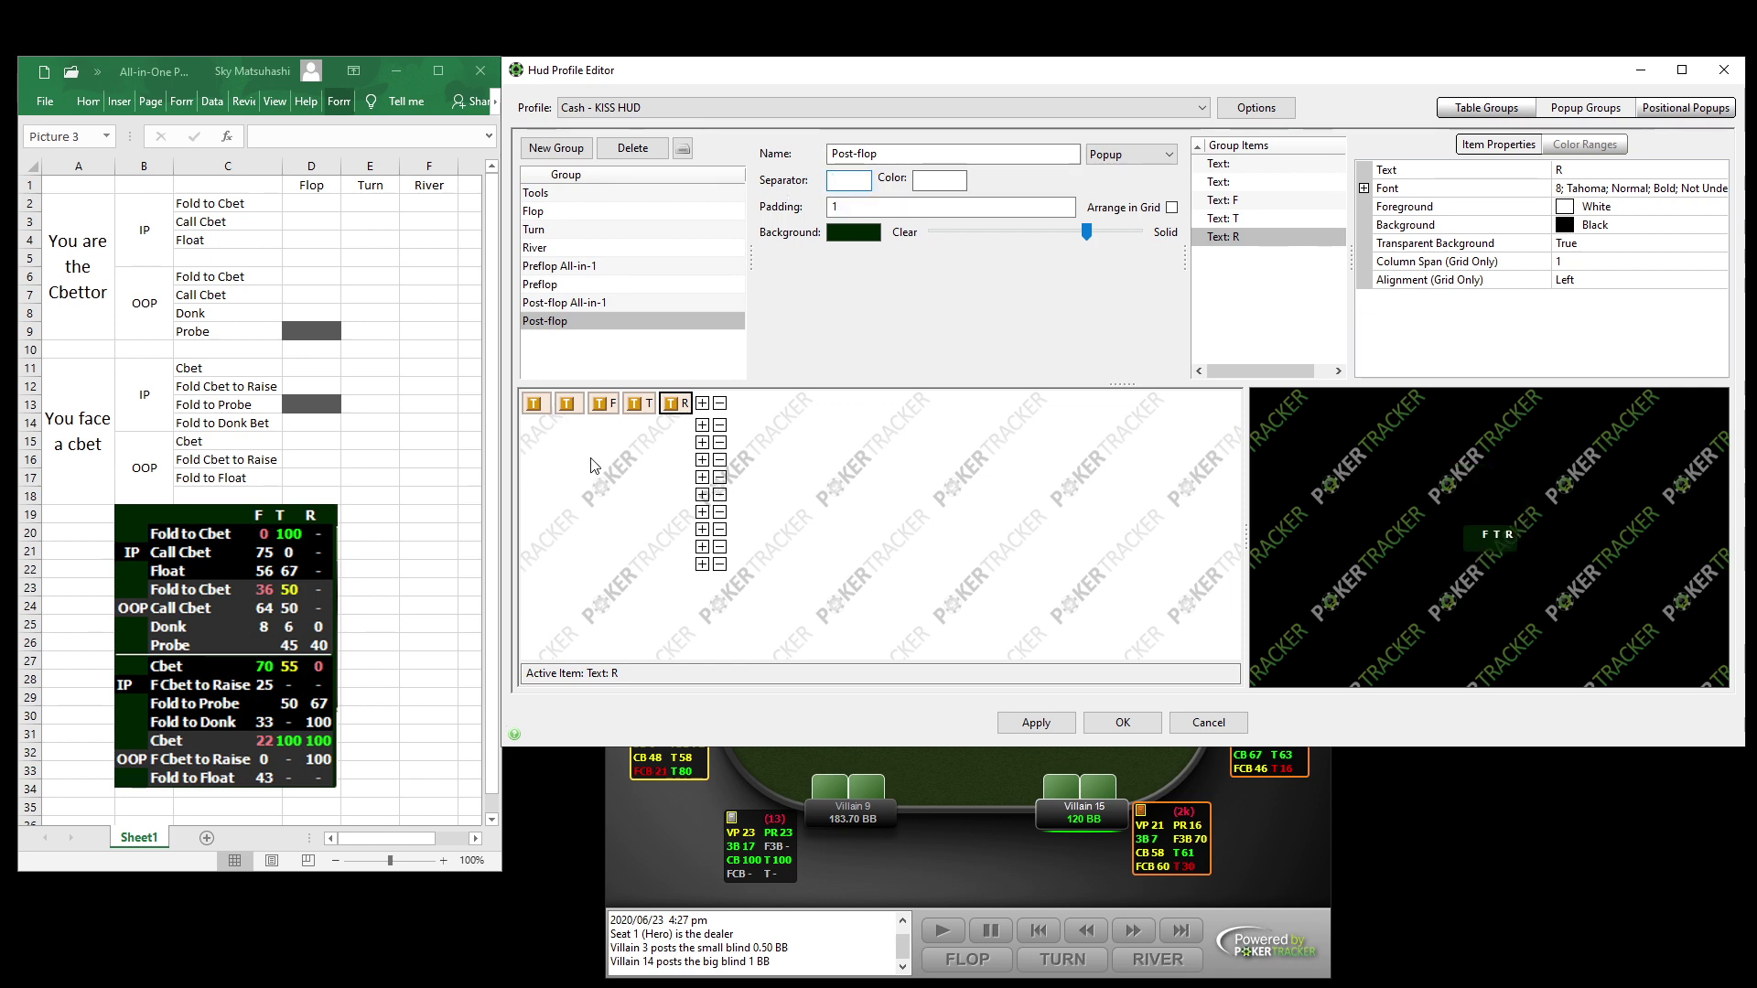
click(702, 443)
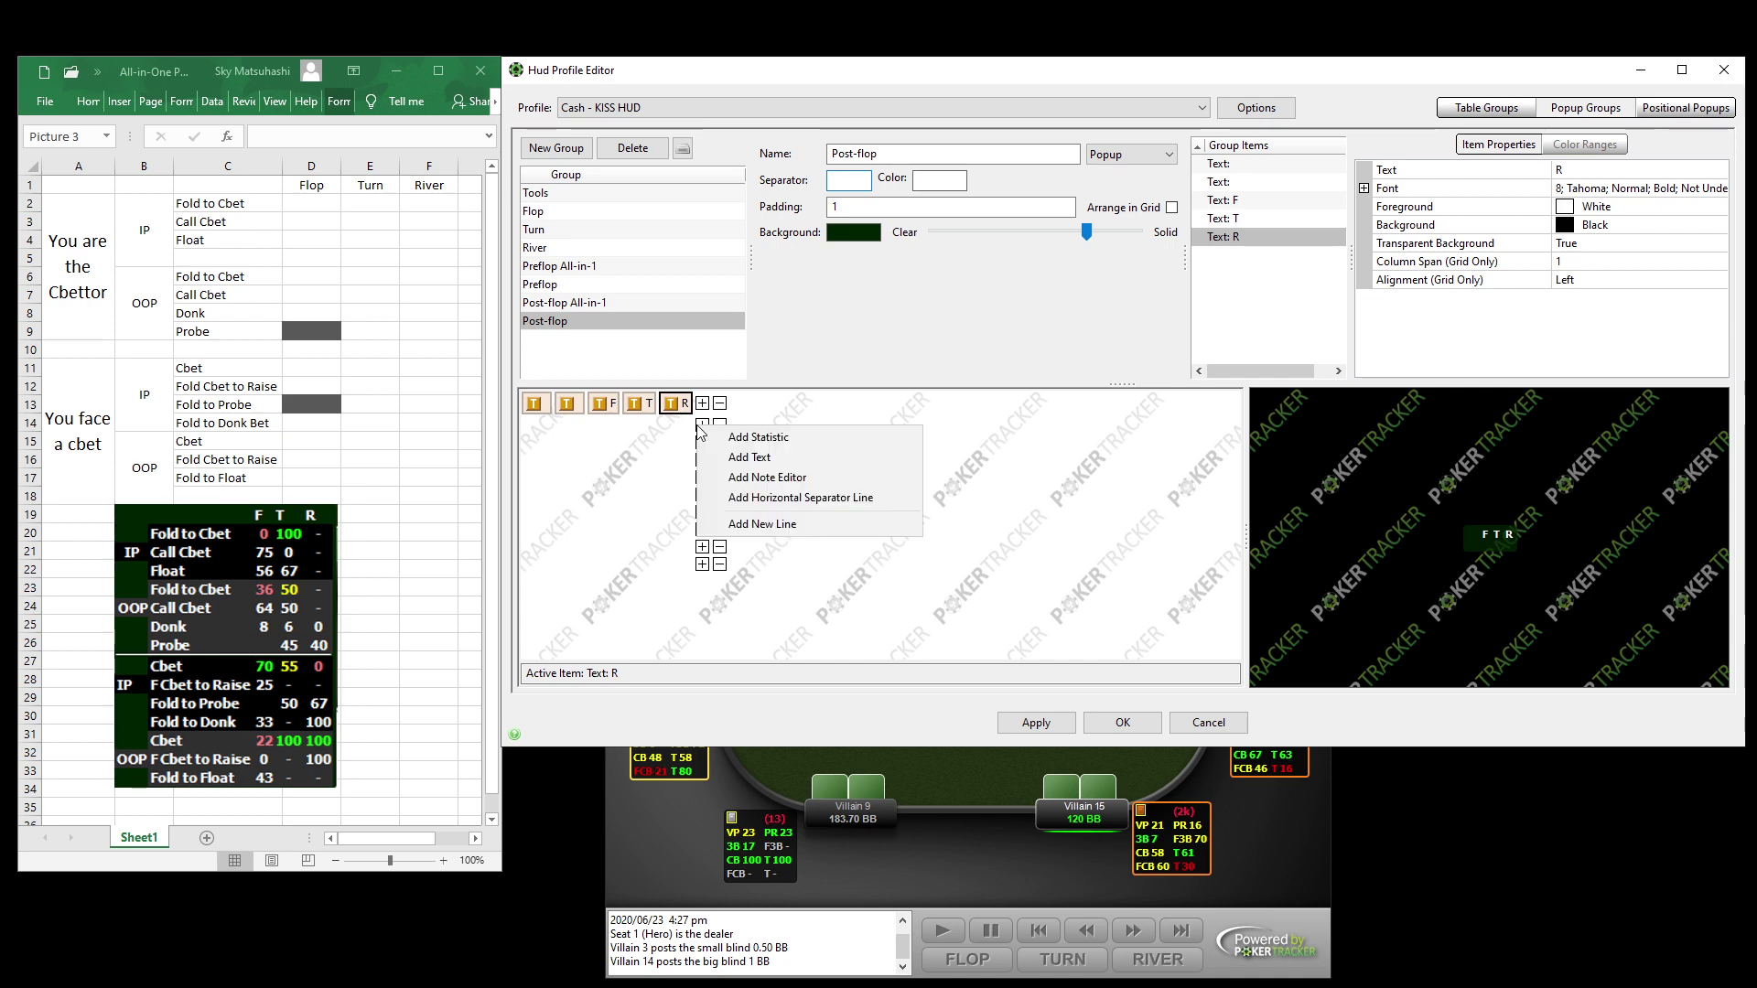
click(743, 457)
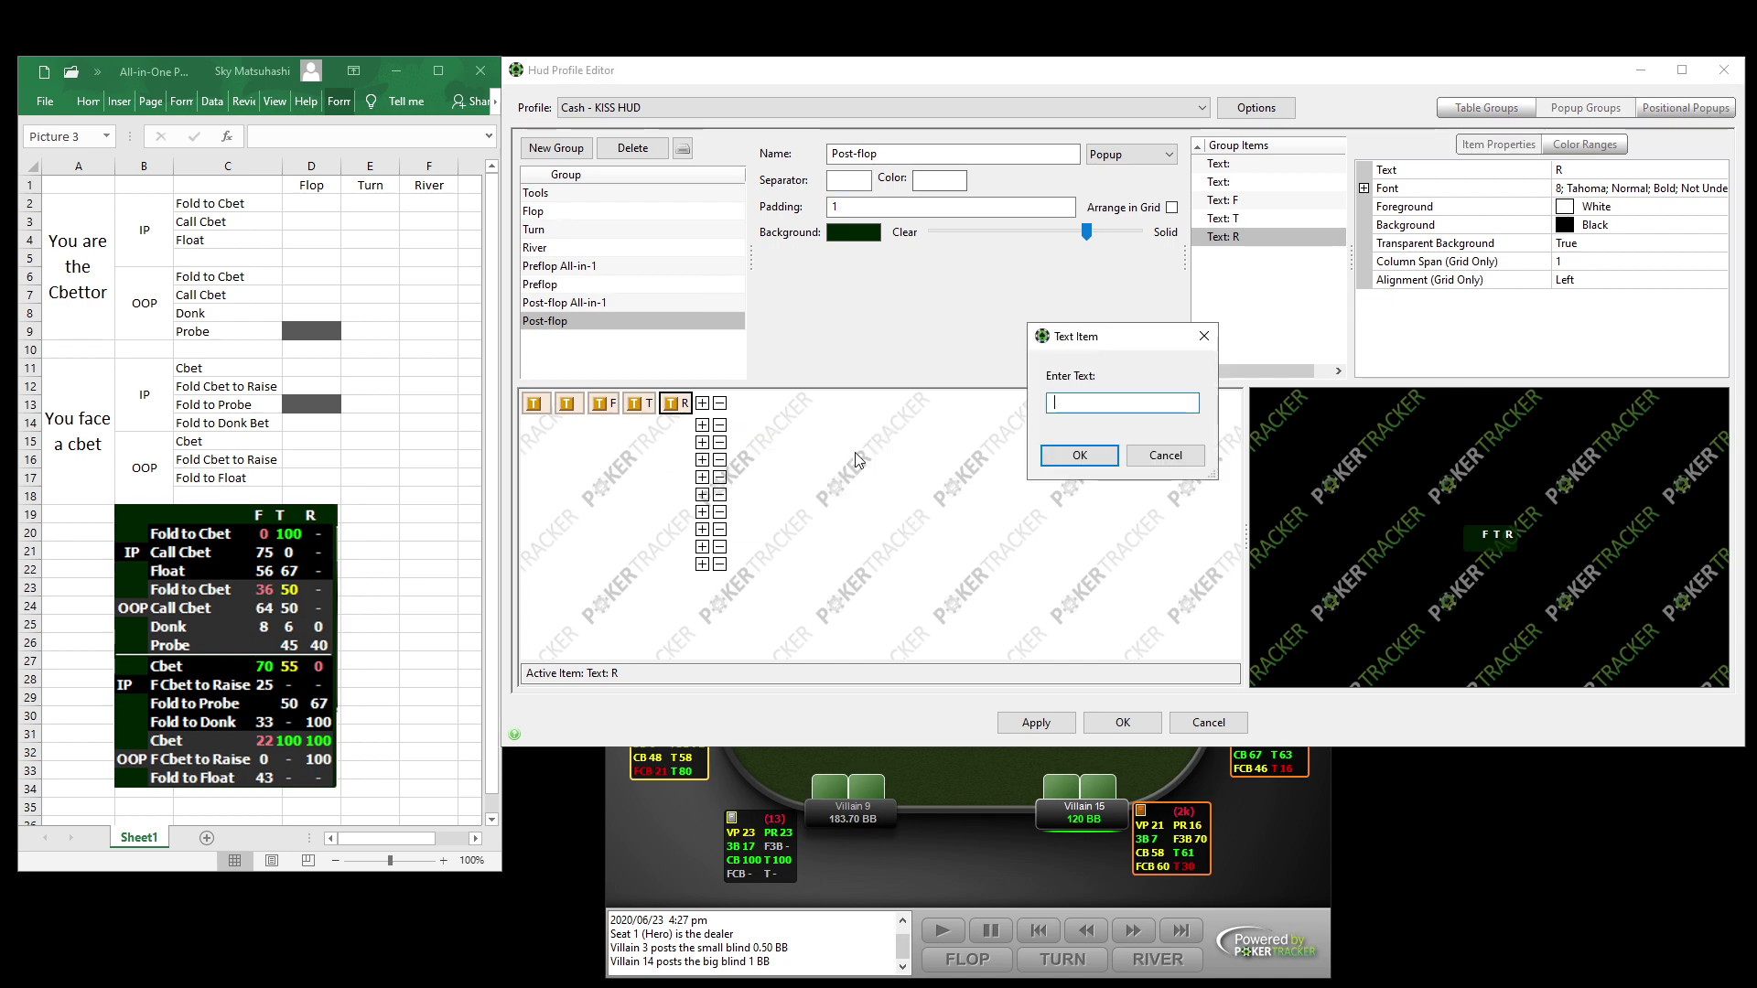
click(1073, 454)
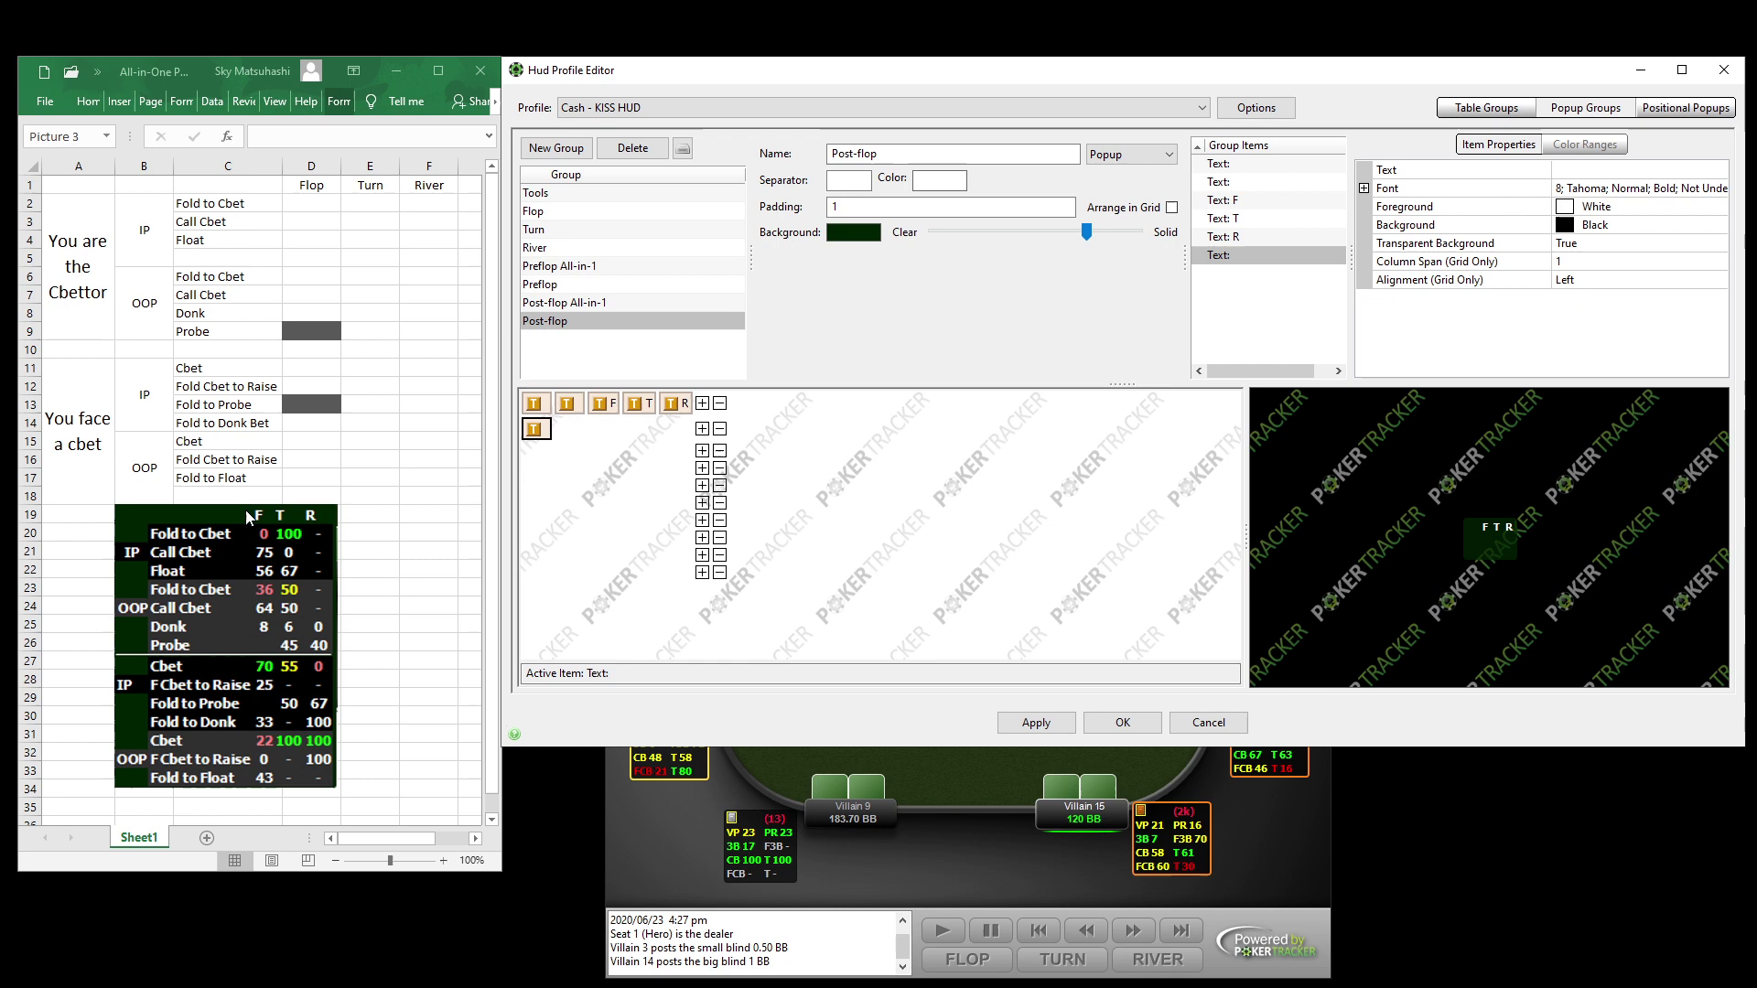
click(702, 451)
click(748, 483)
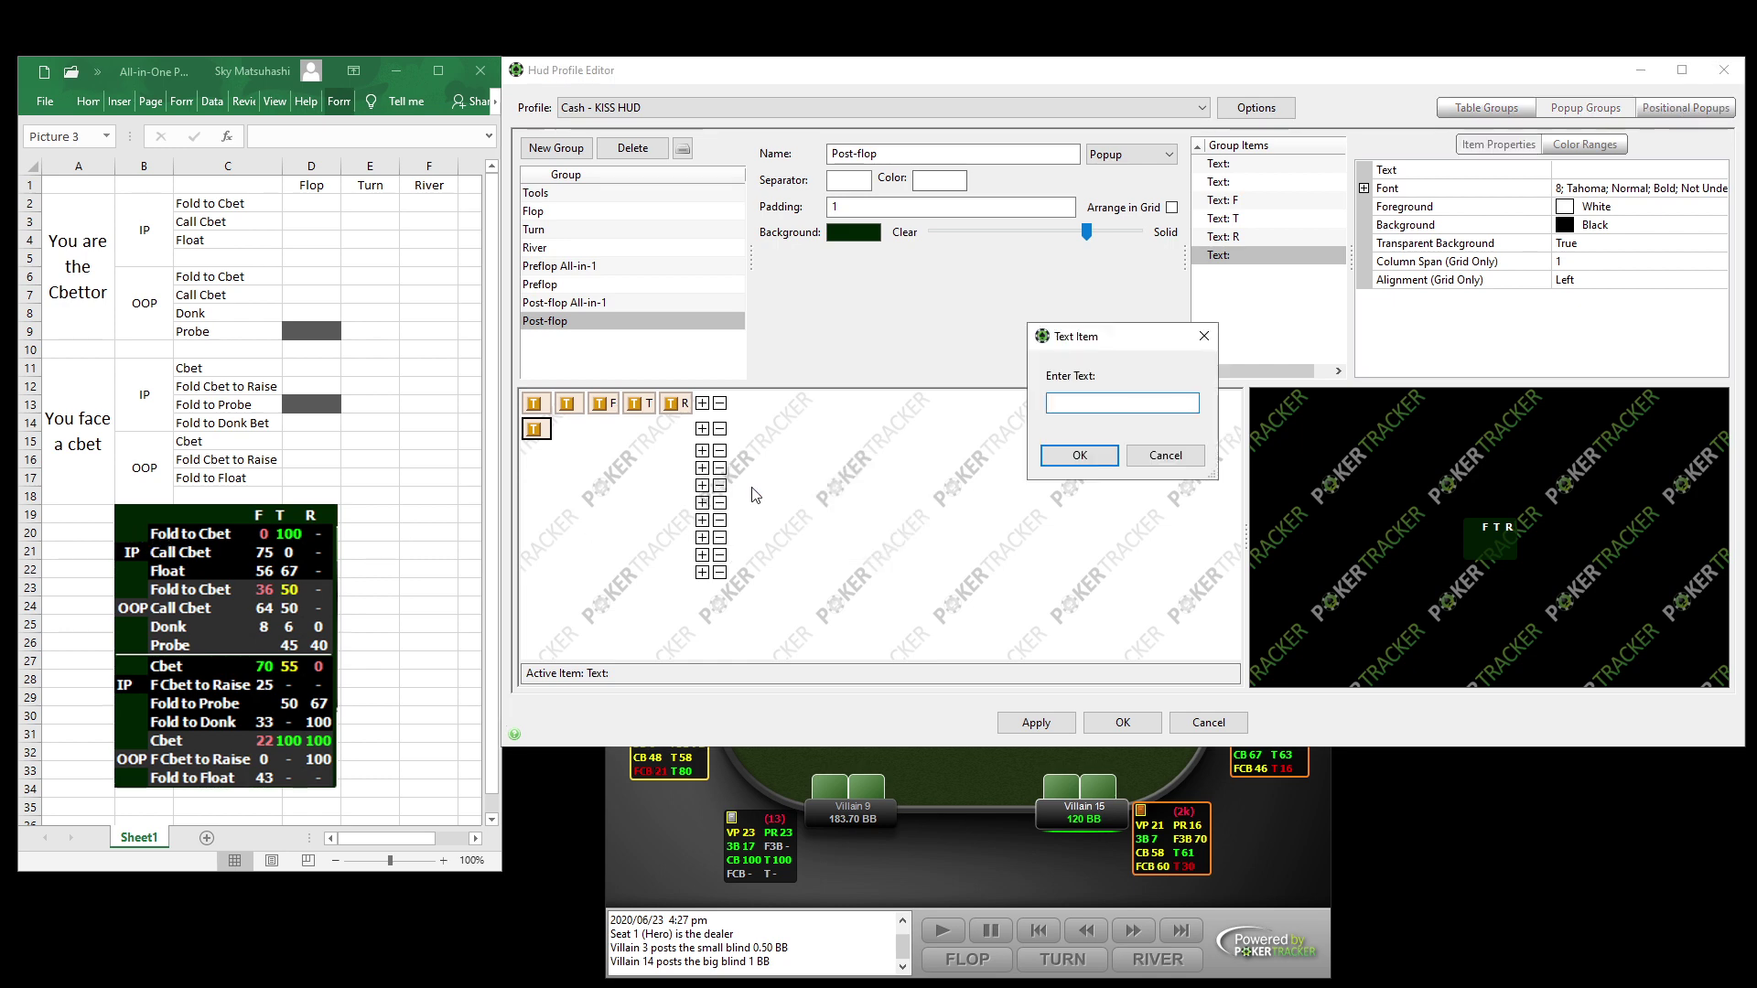
click(1079, 455)
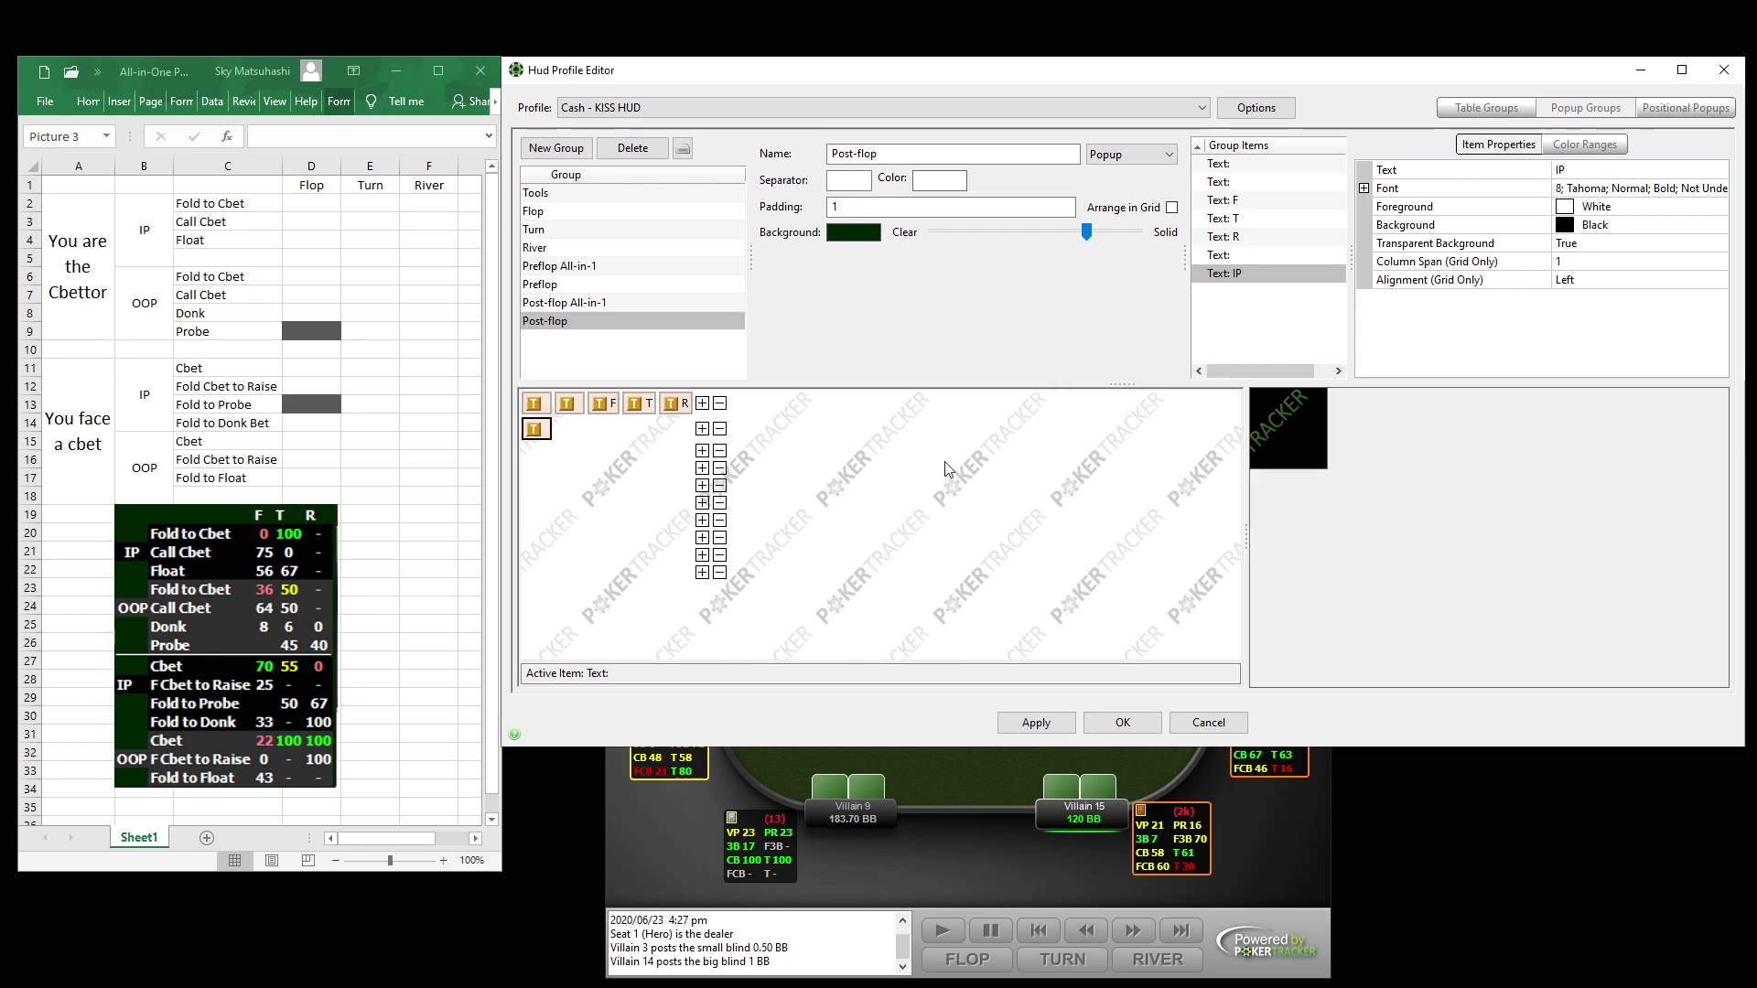
Add two blank spacer cells followed by an OOP row label.
click(708, 475)
click(783, 508)
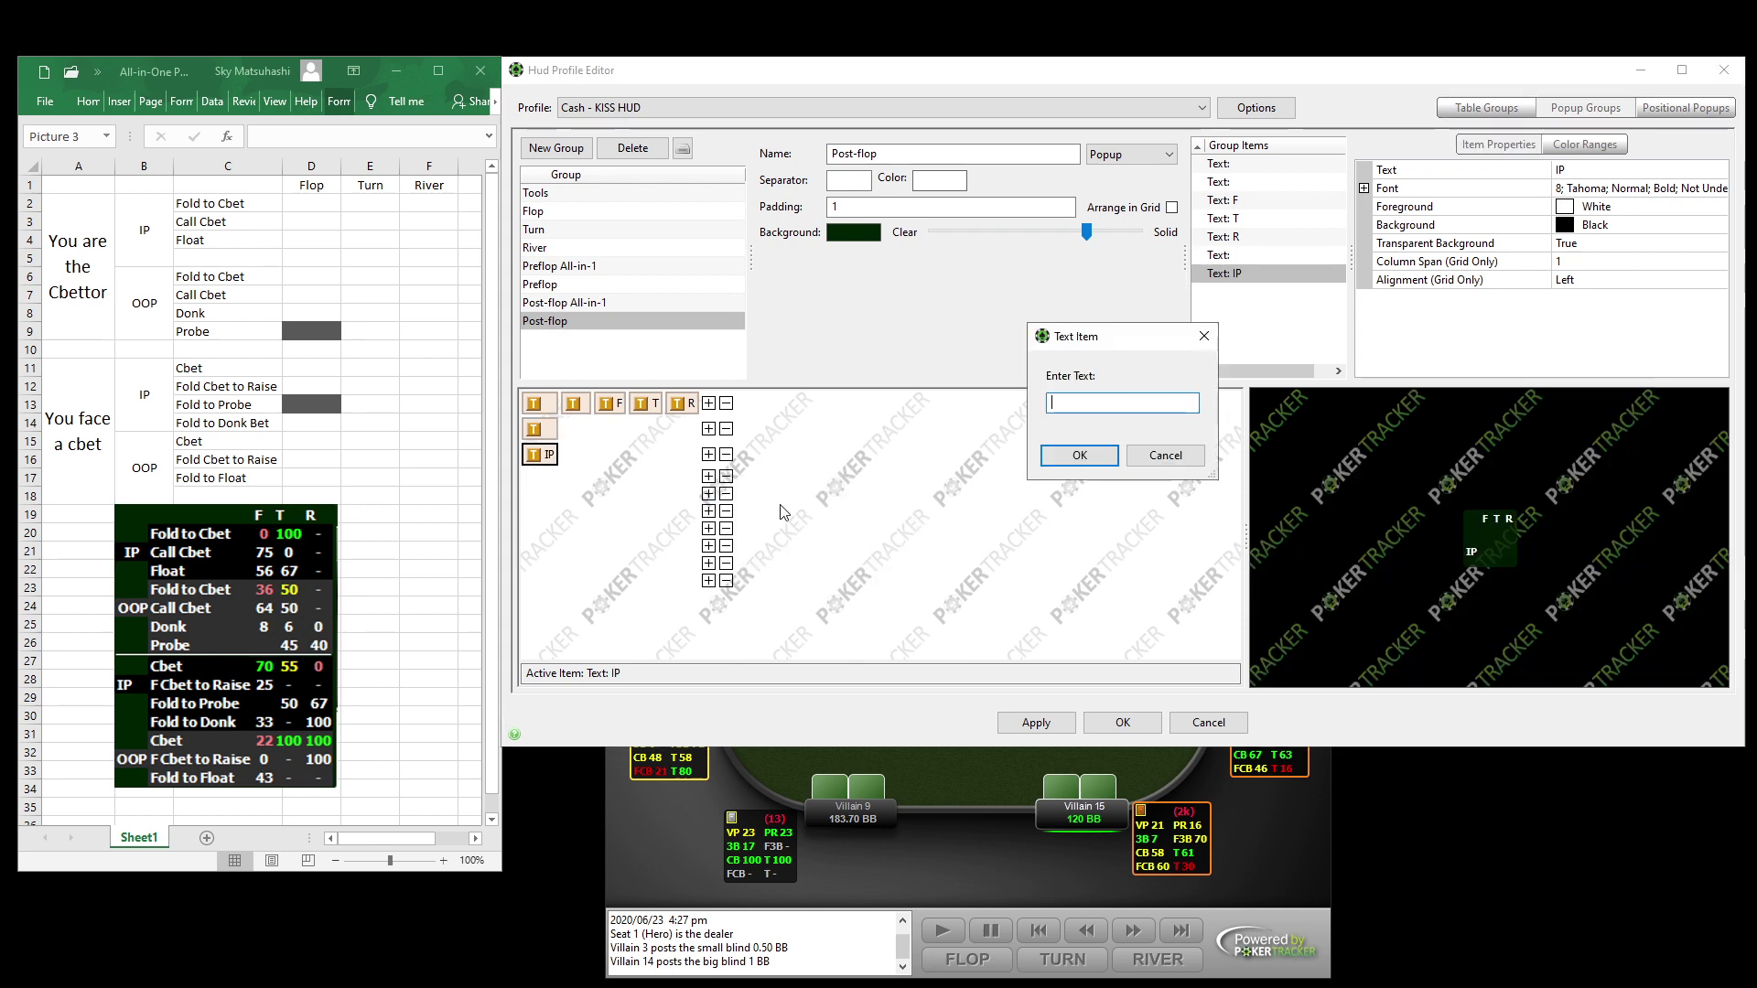
click(1080, 455)
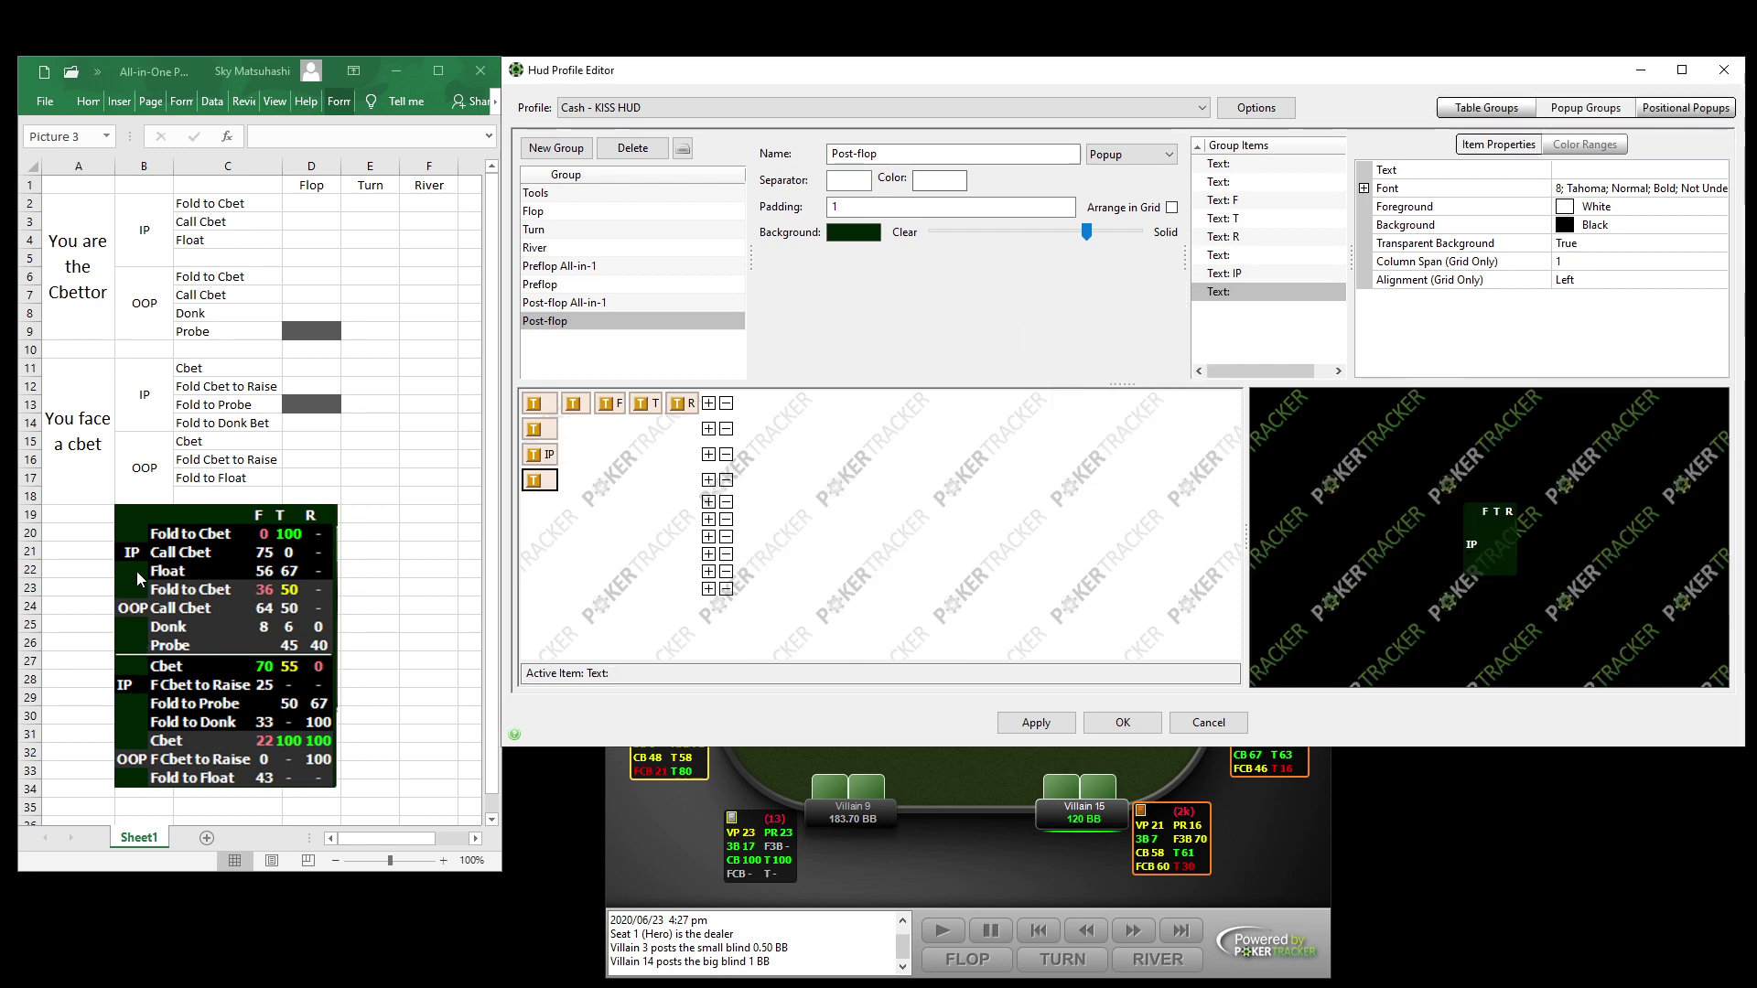
click(707, 507)
click(743, 538)
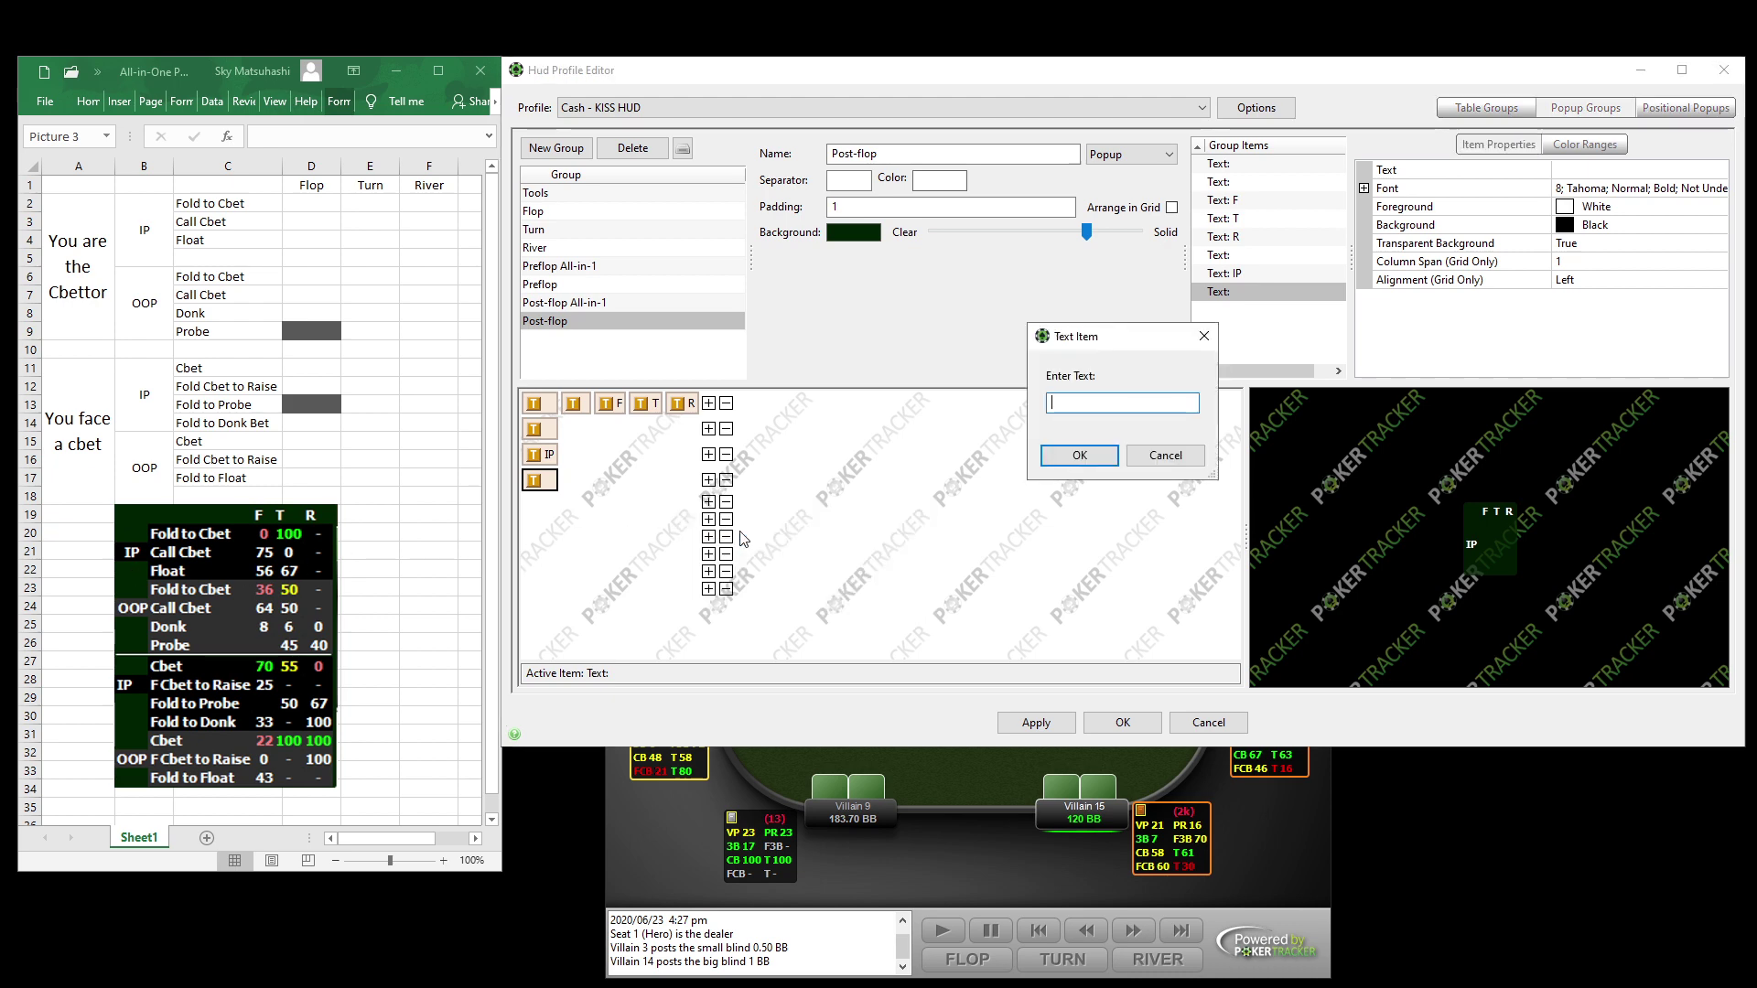
click(1066, 456)
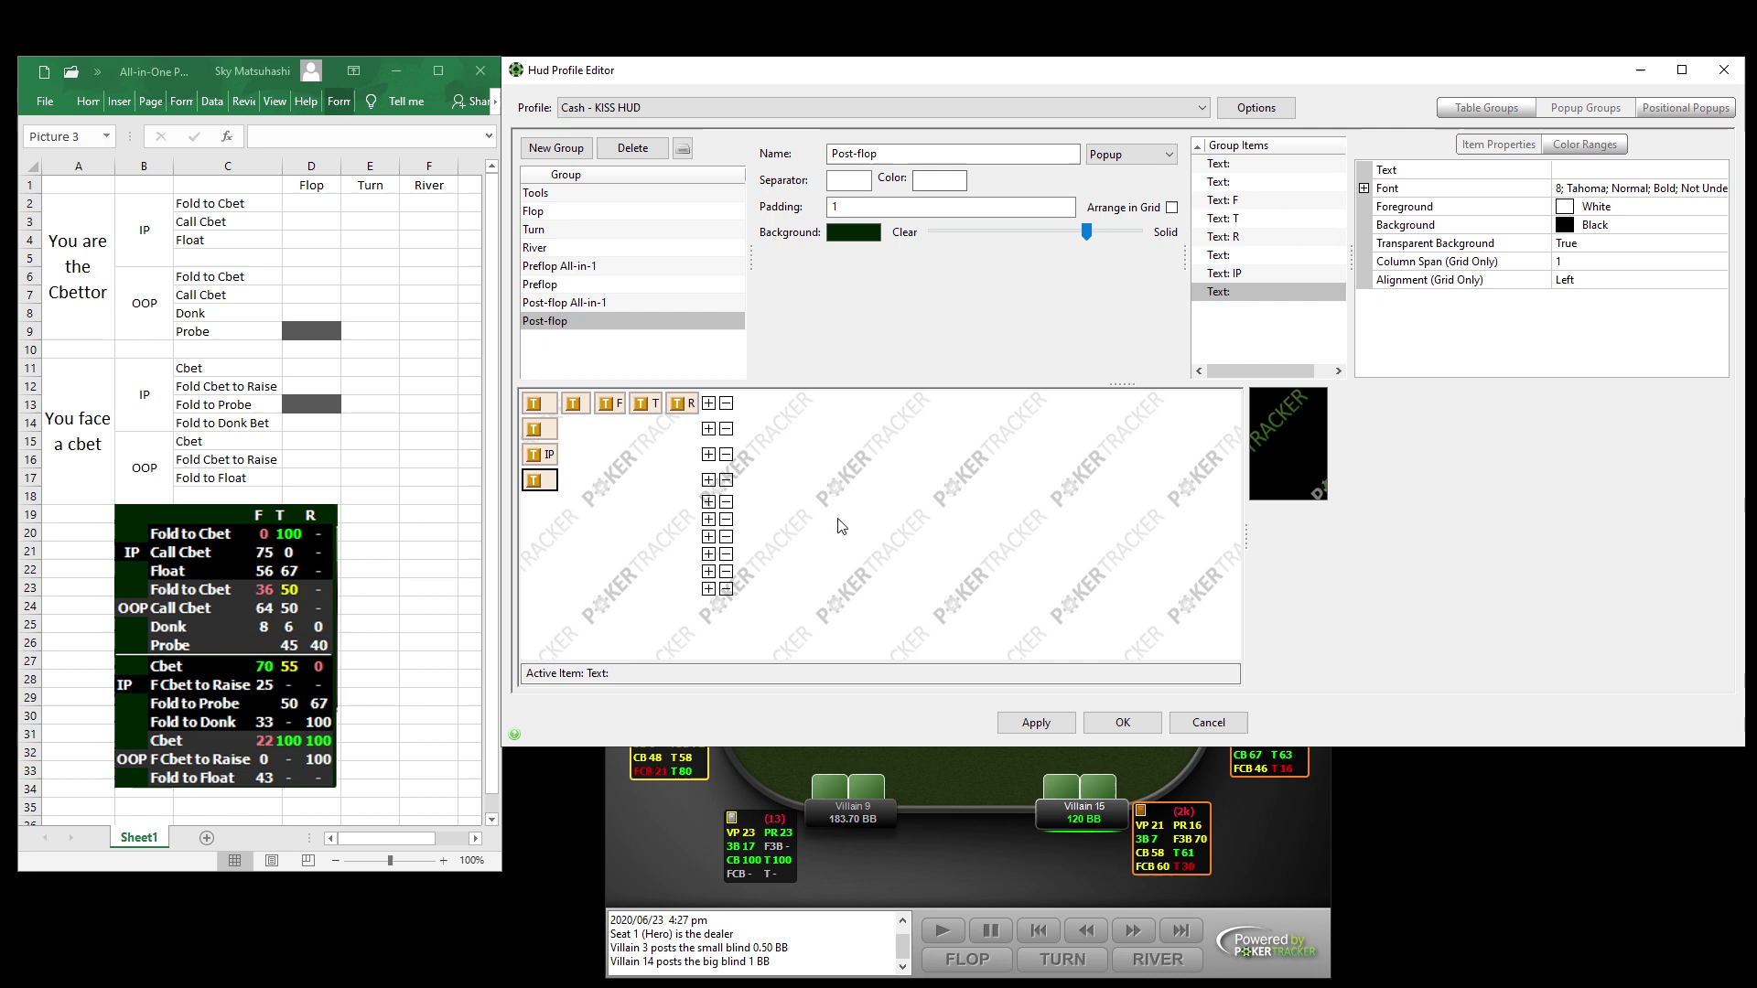
click(709, 528)
click(822, 562)
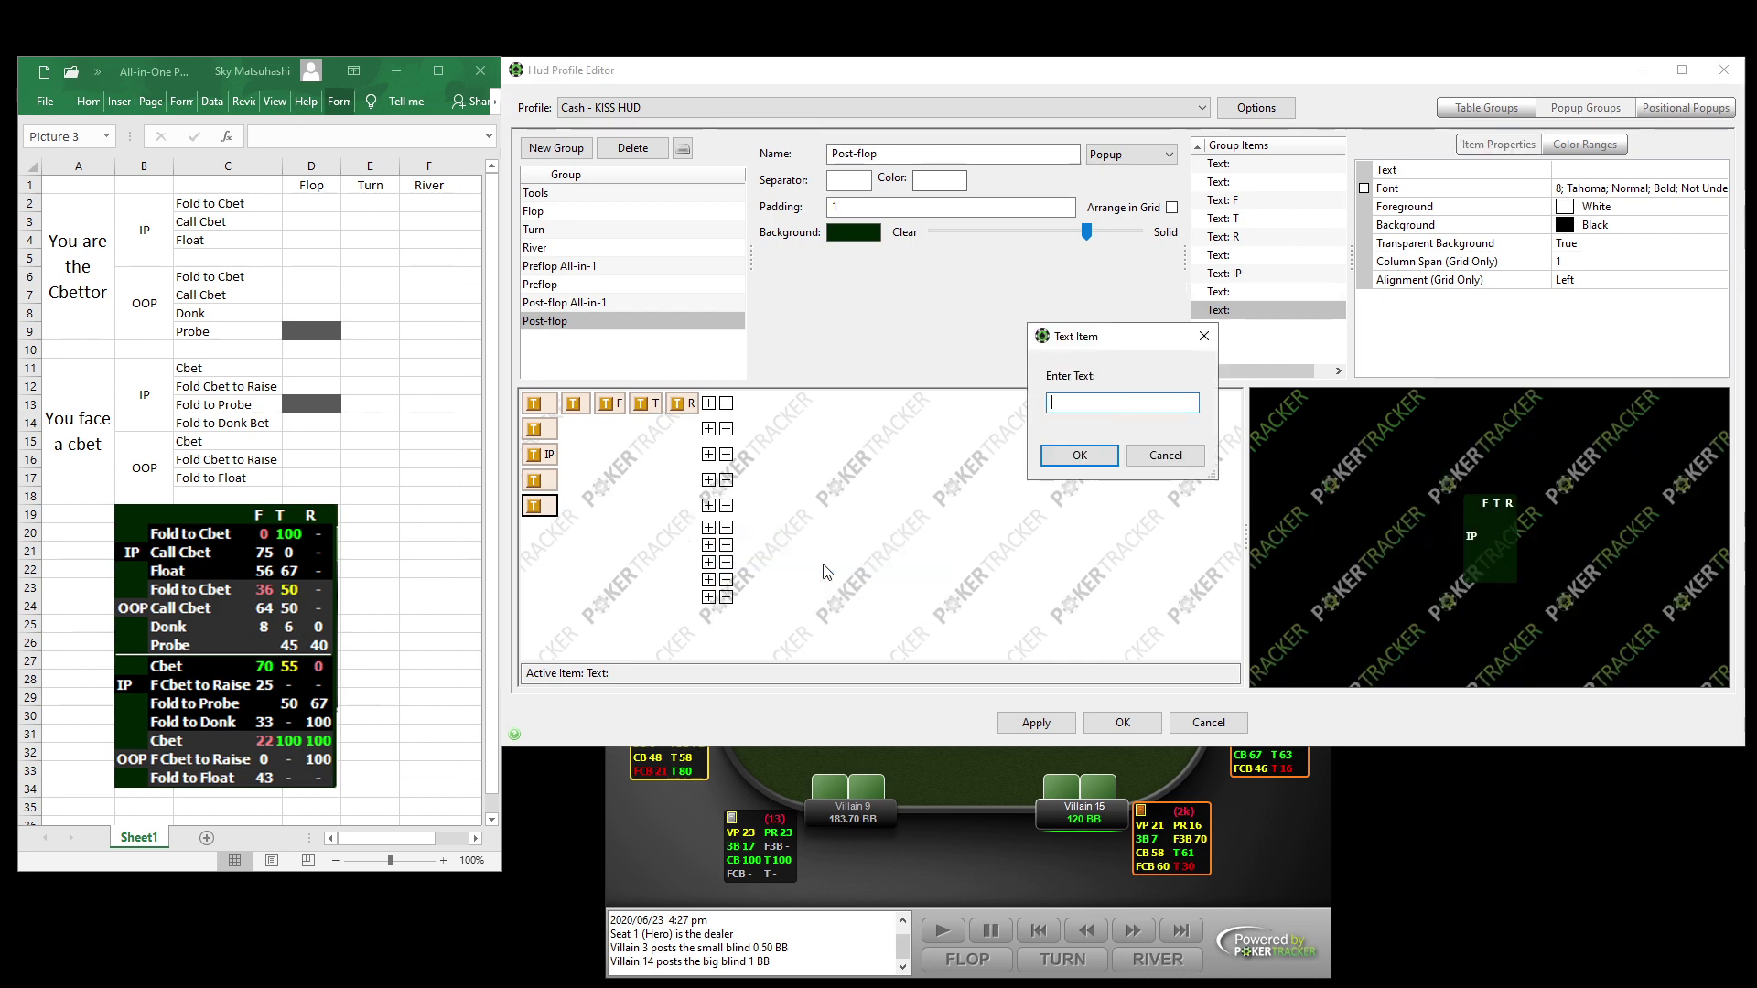
text(OOP)
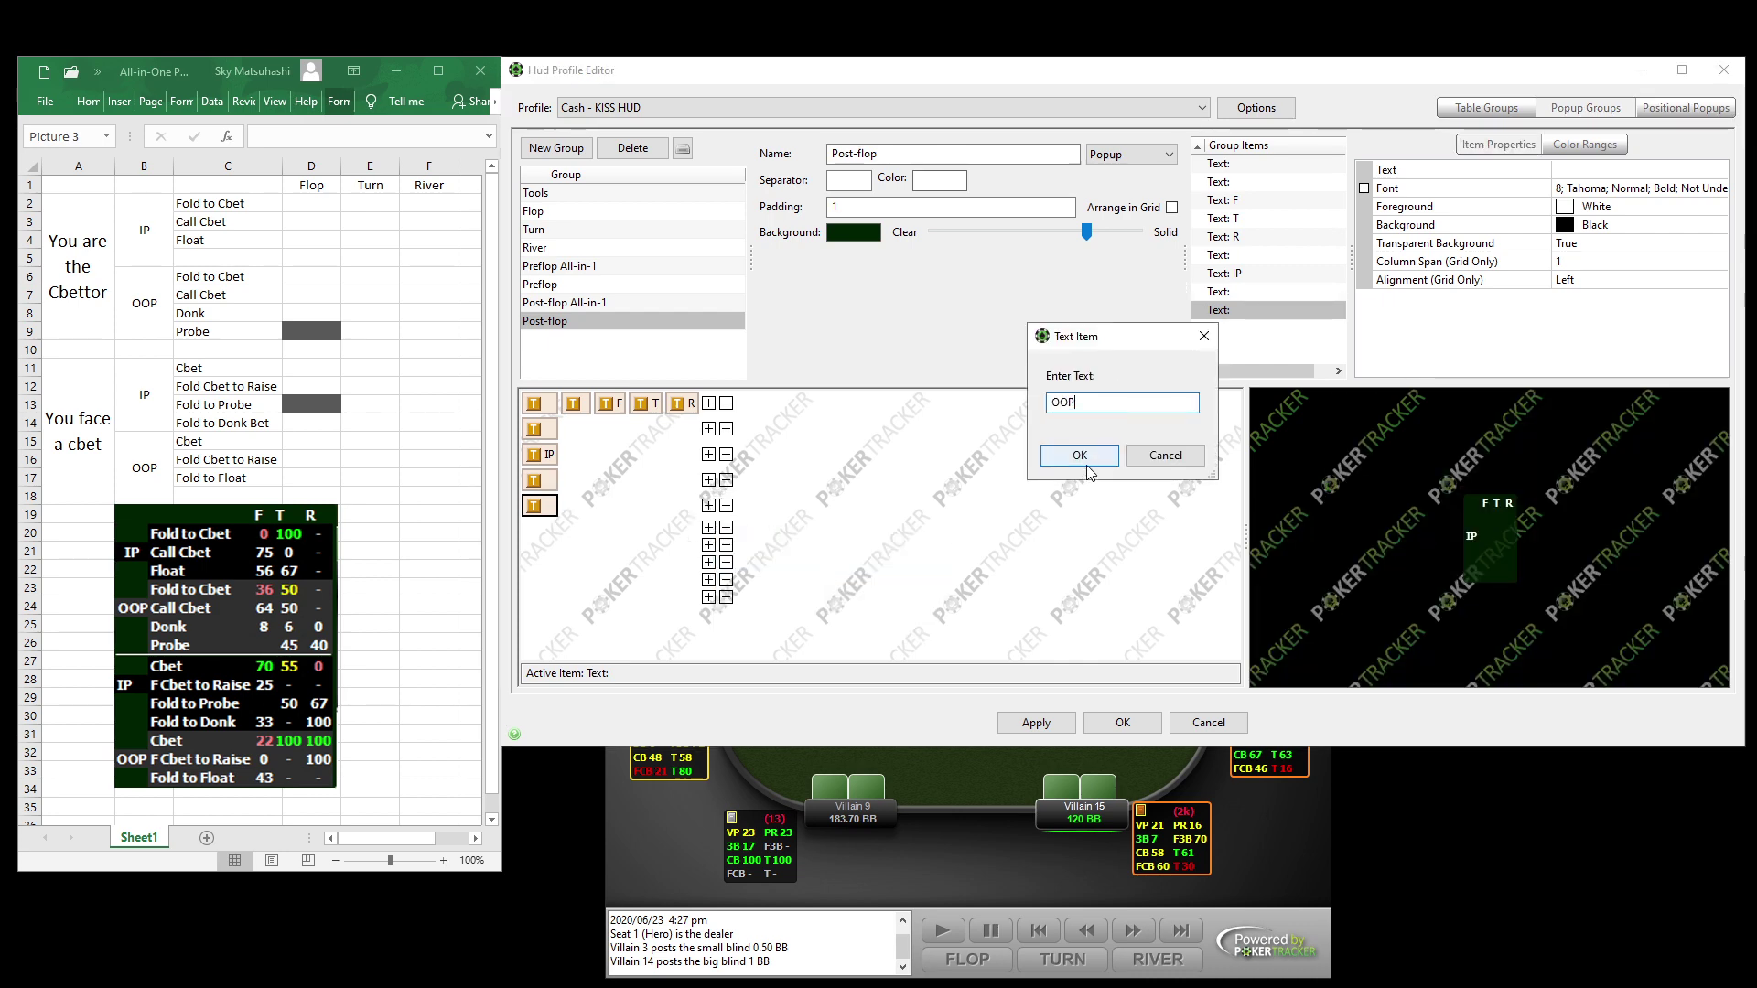
click(1080, 455)
Add two more blank spacer cells below the OOP label.
click(721, 553)
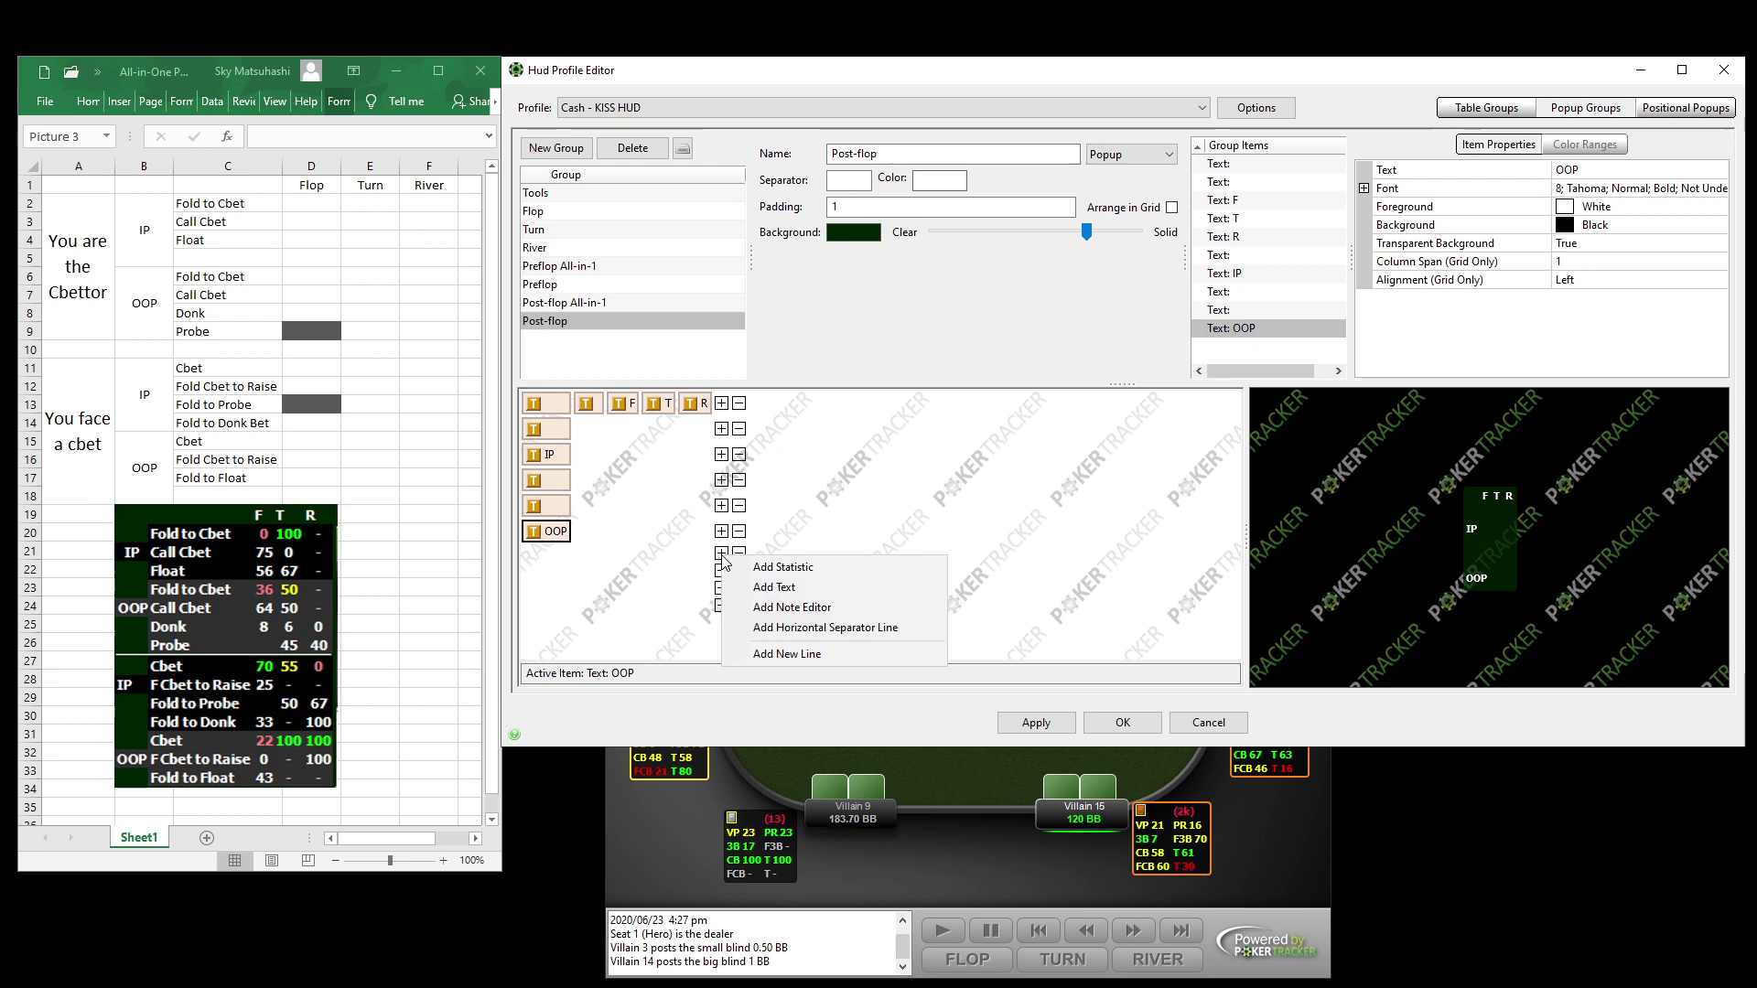
click(794, 586)
click(1080, 455)
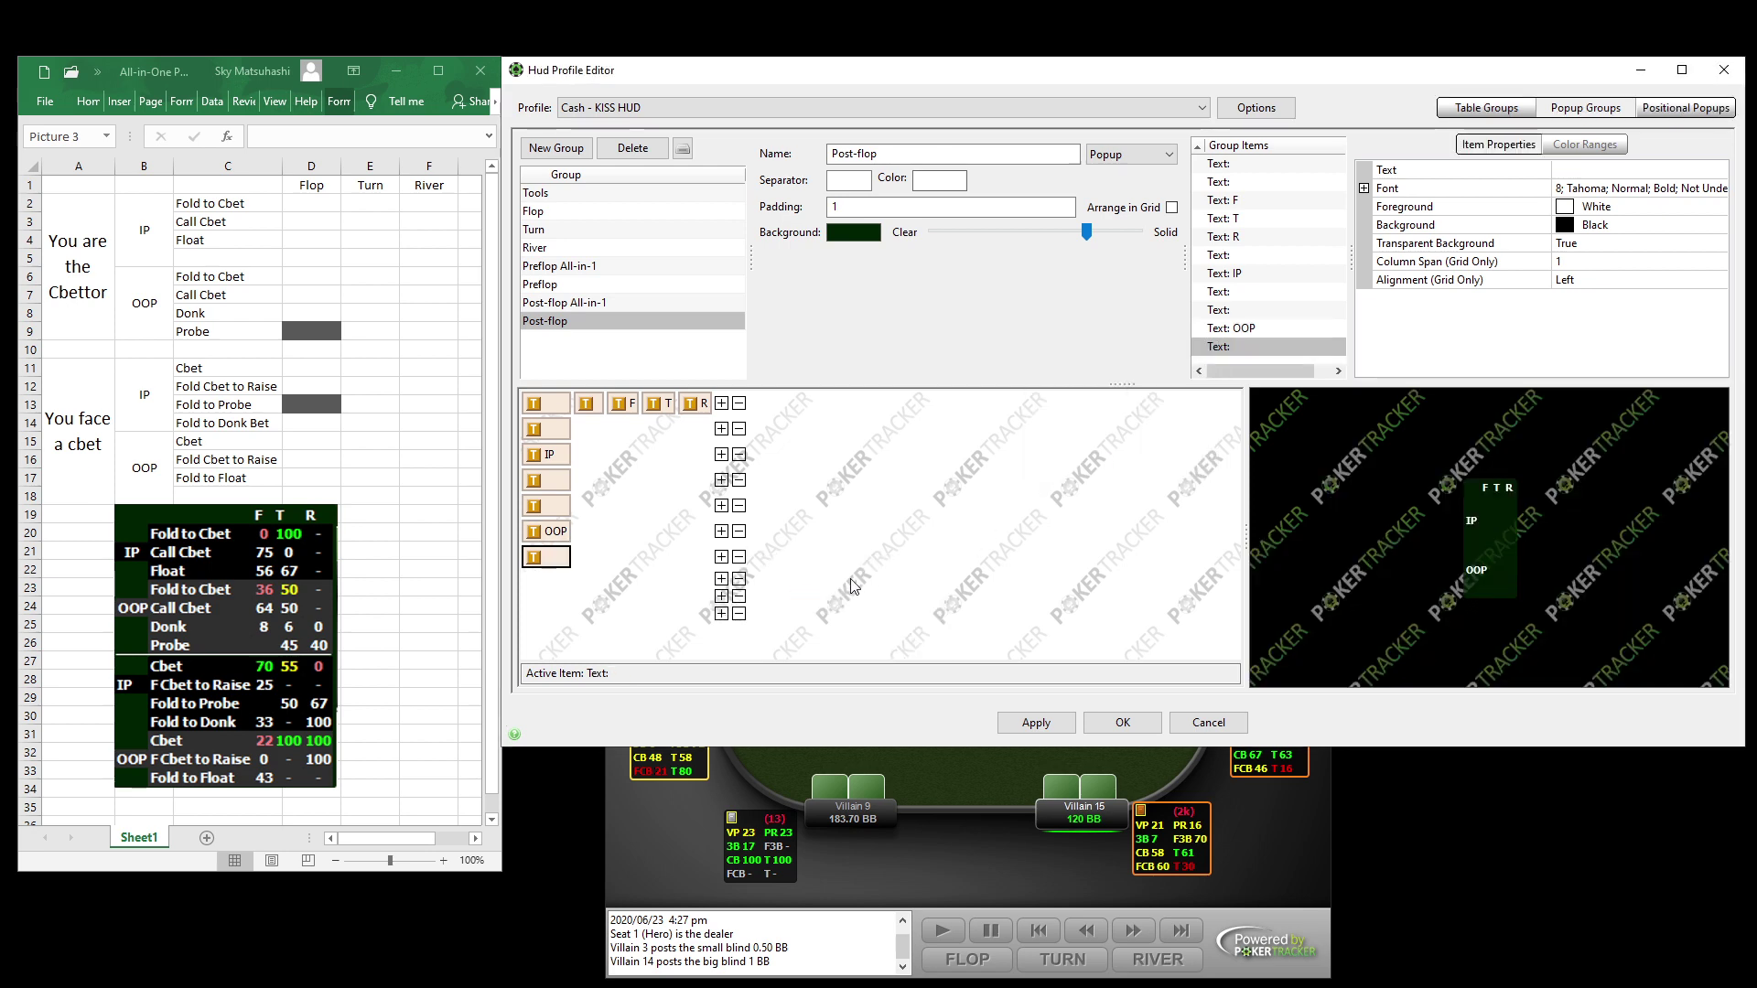
click(721, 595)
click(794, 613)
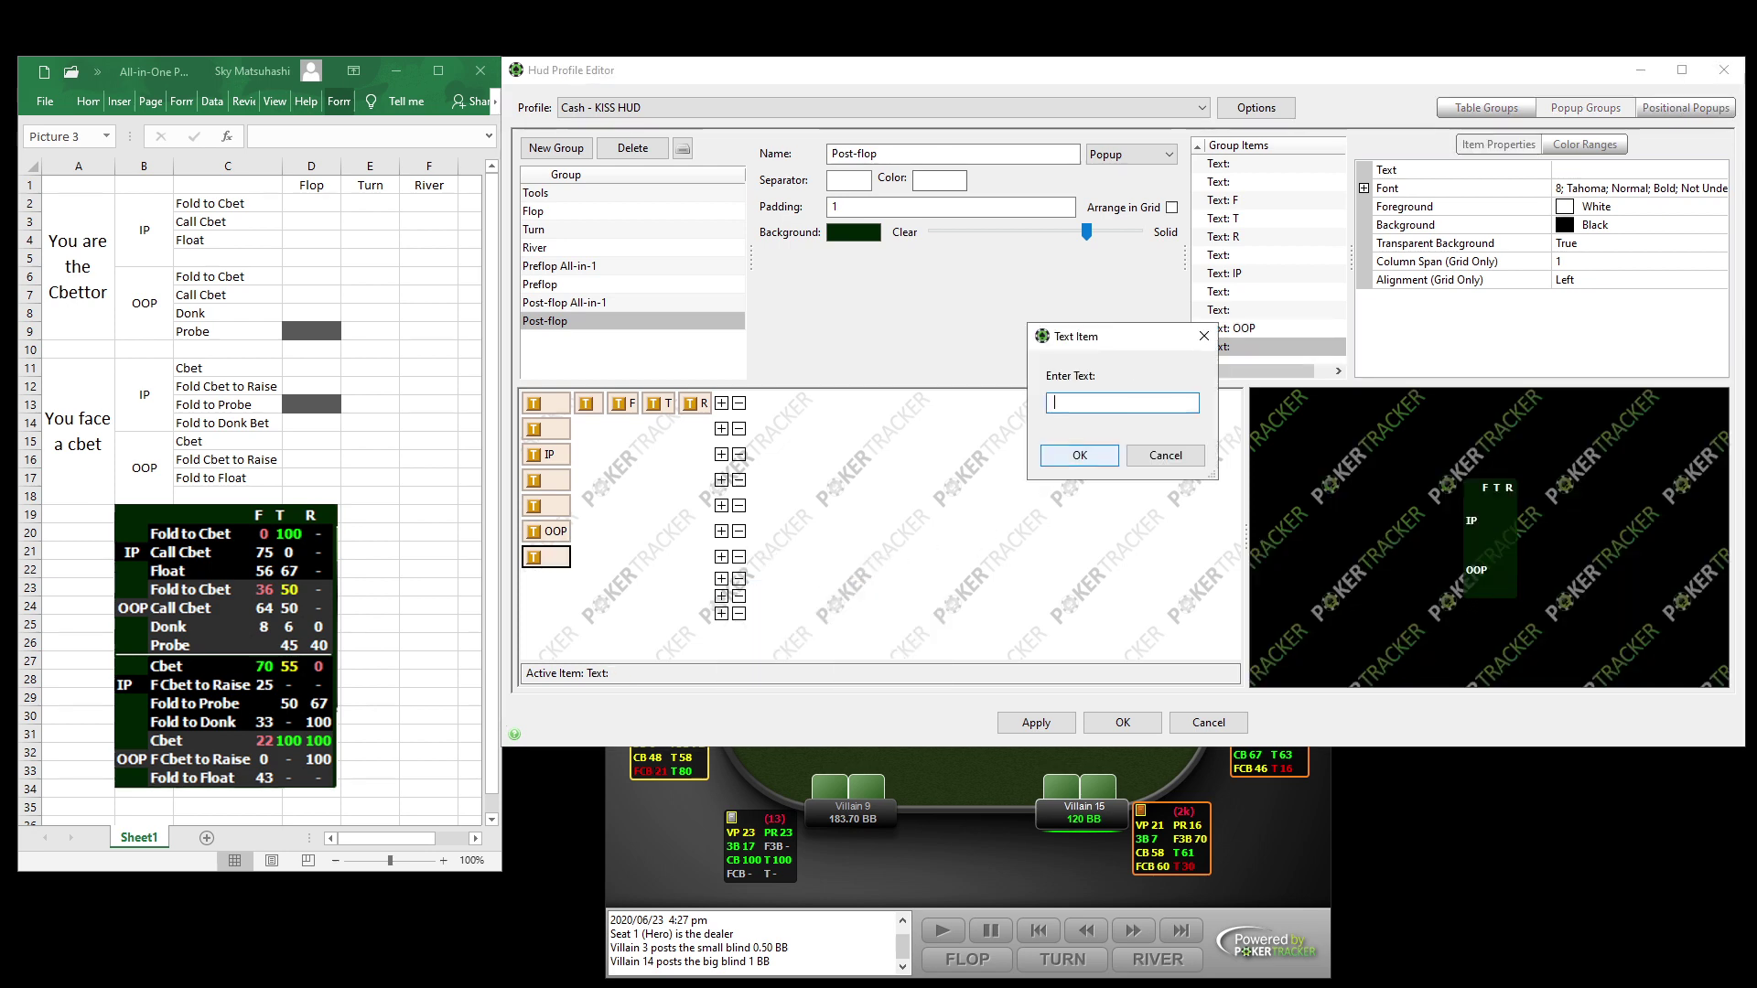
click(1080, 456)
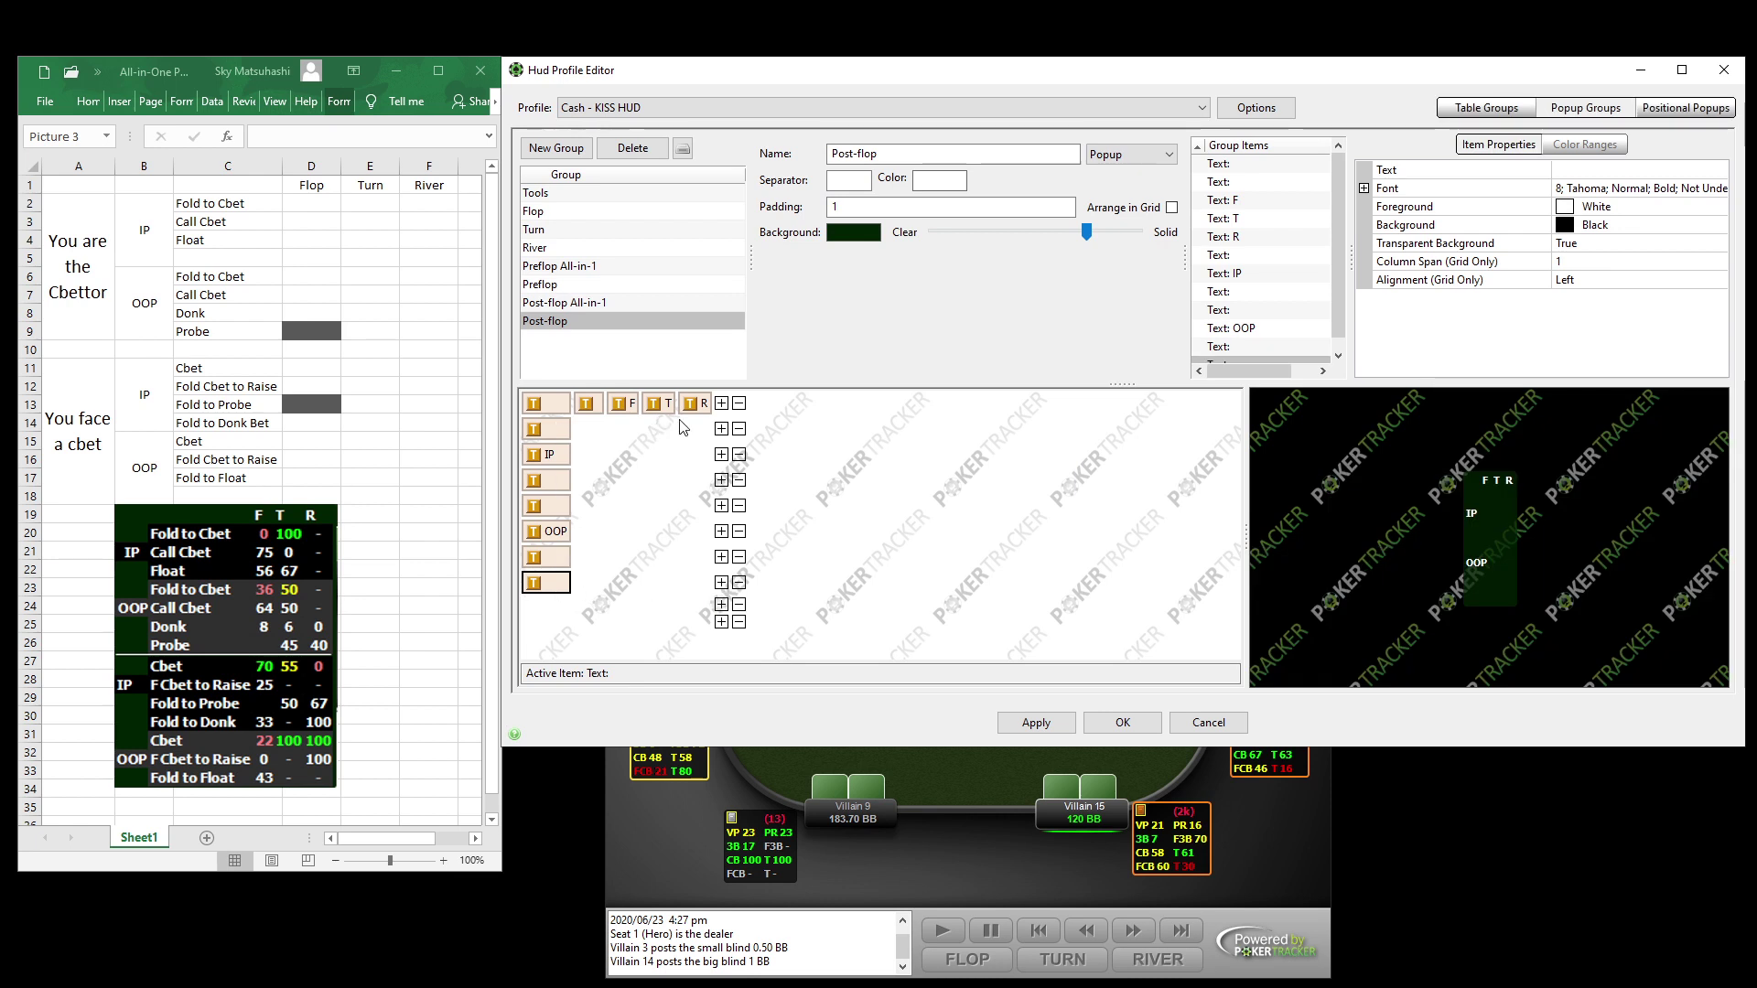
Add a 'Fold to Cbet' text label to the second row.
click(721, 429)
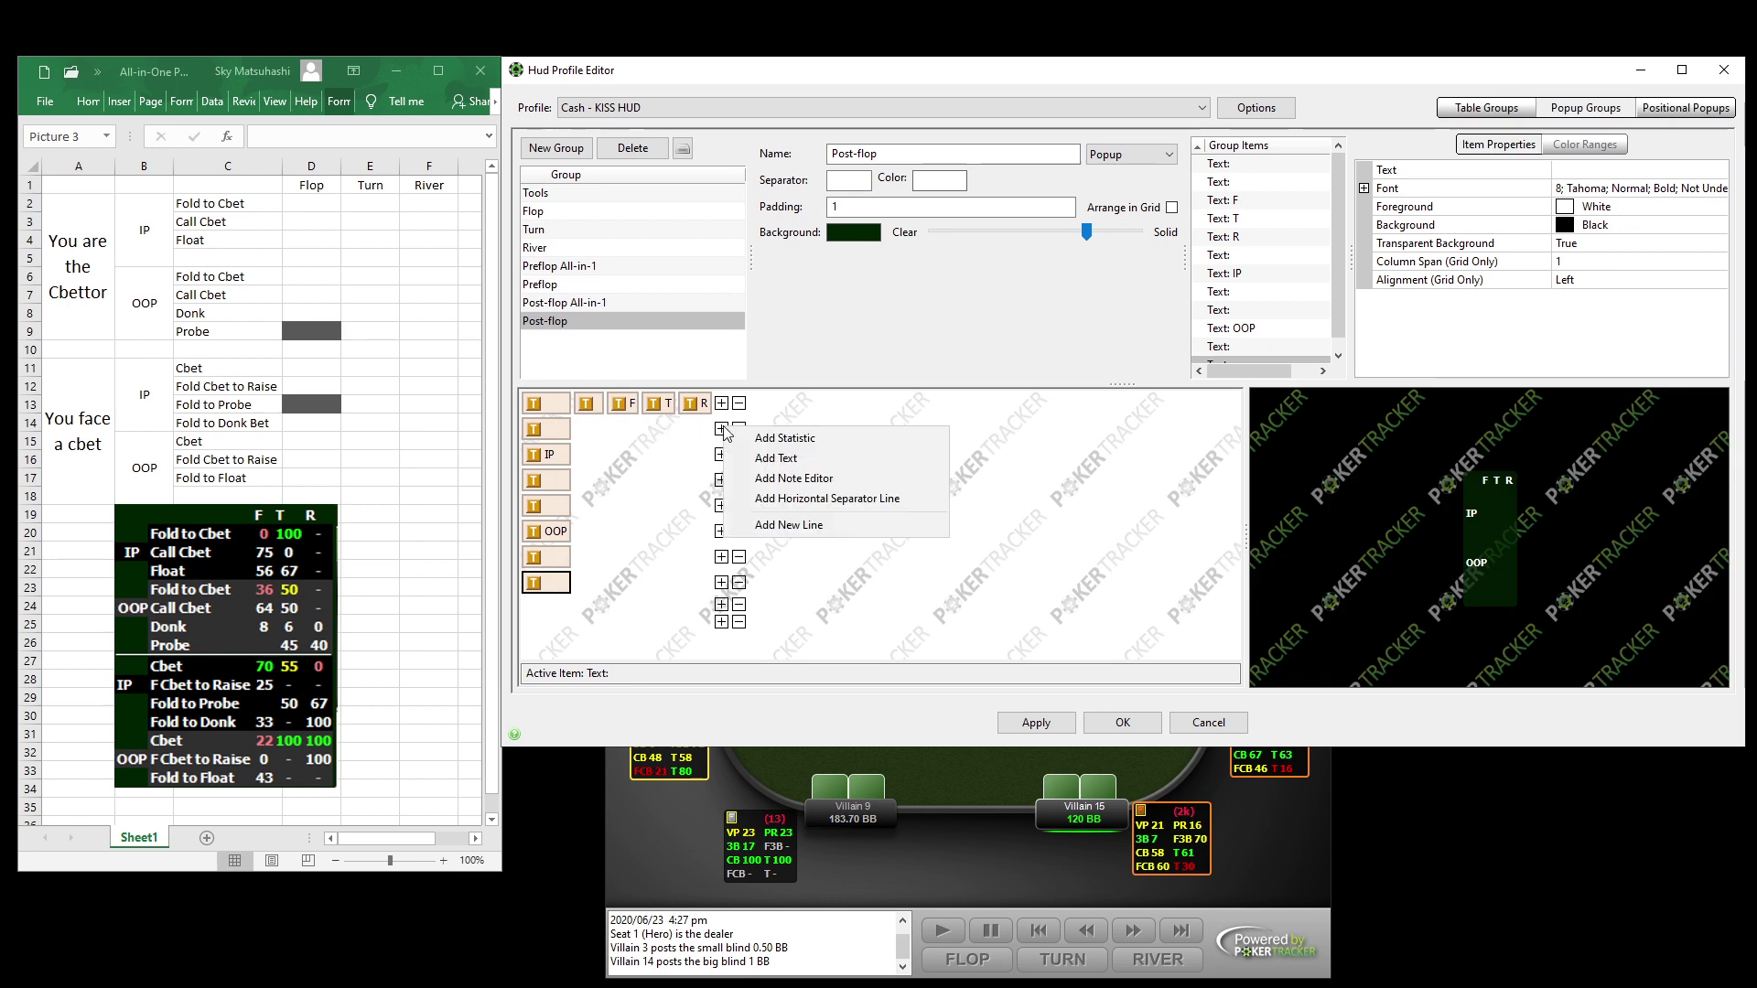
click(773, 438)
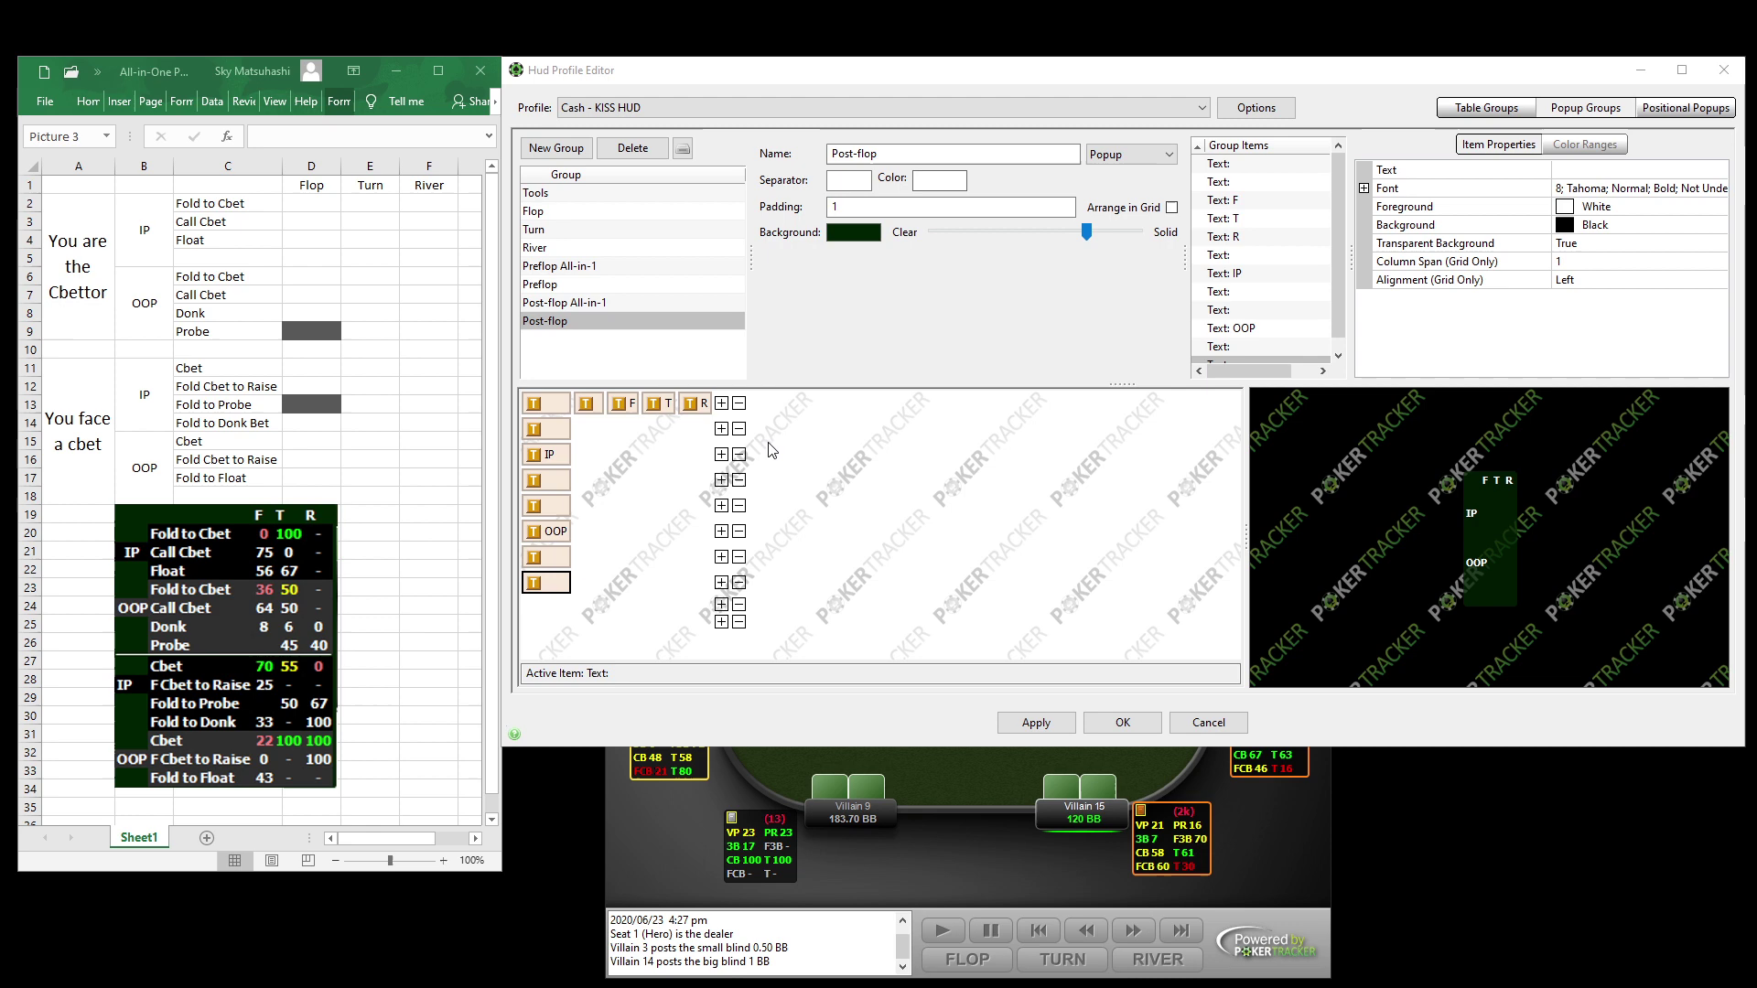
click(1069, 586)
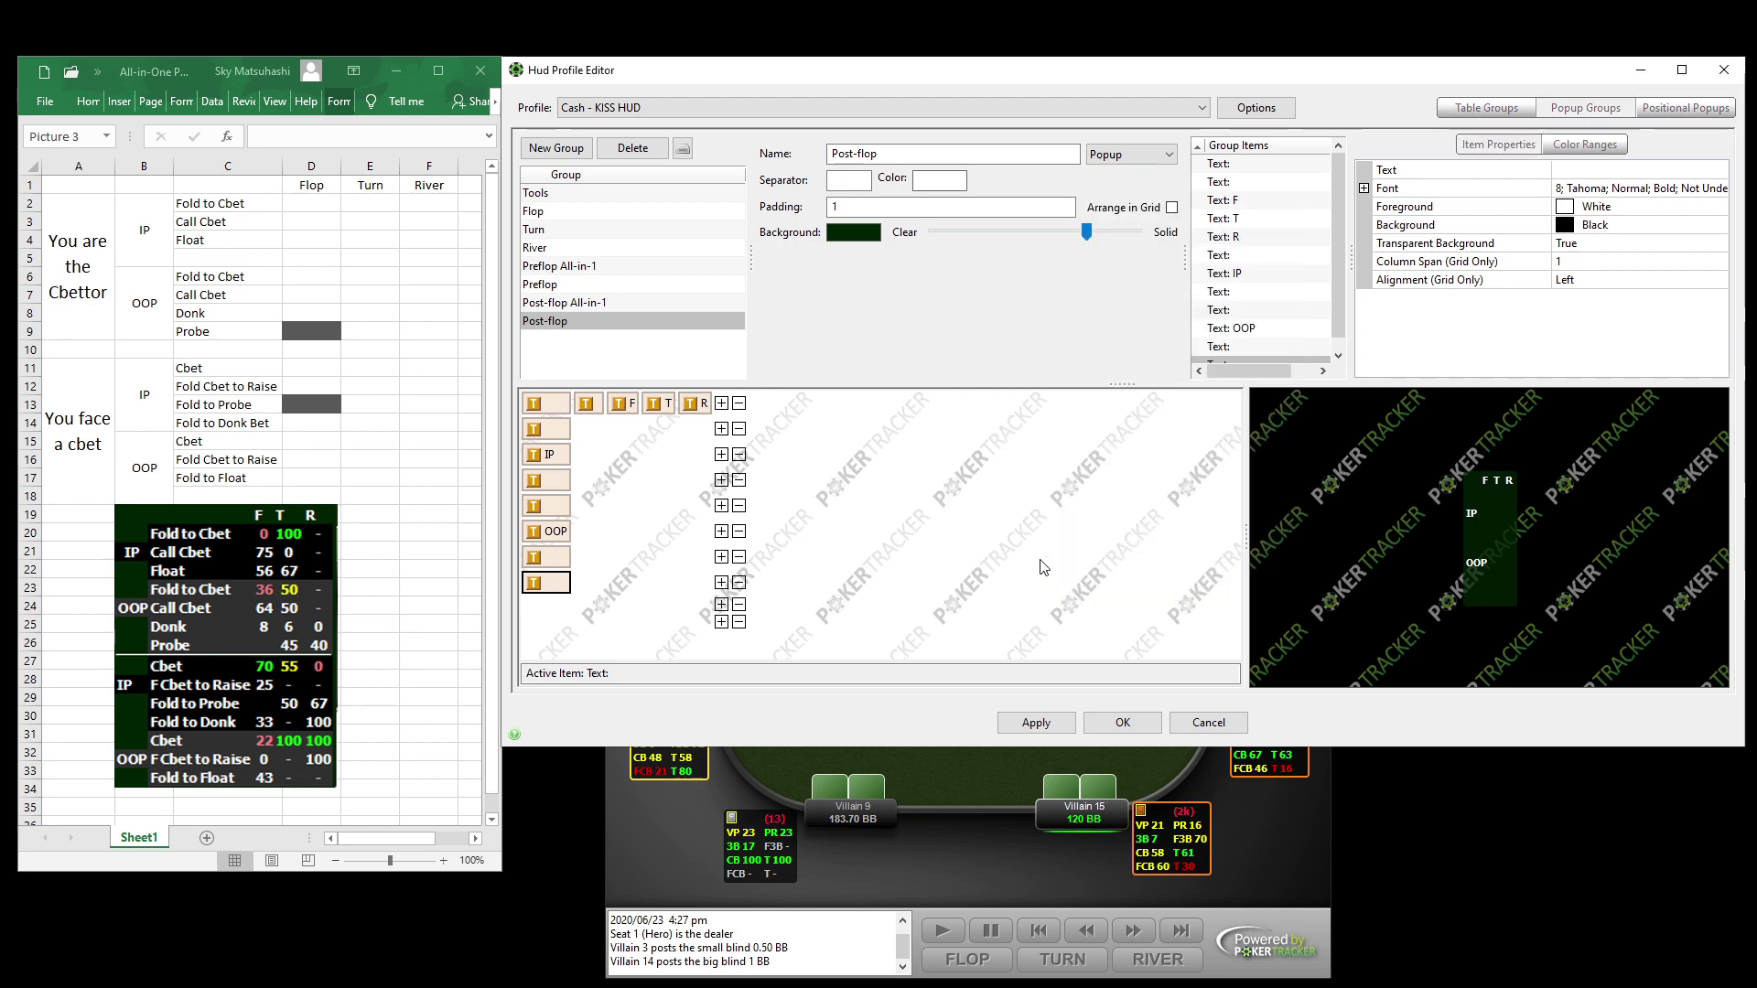
click(721, 429)
click(756, 461)
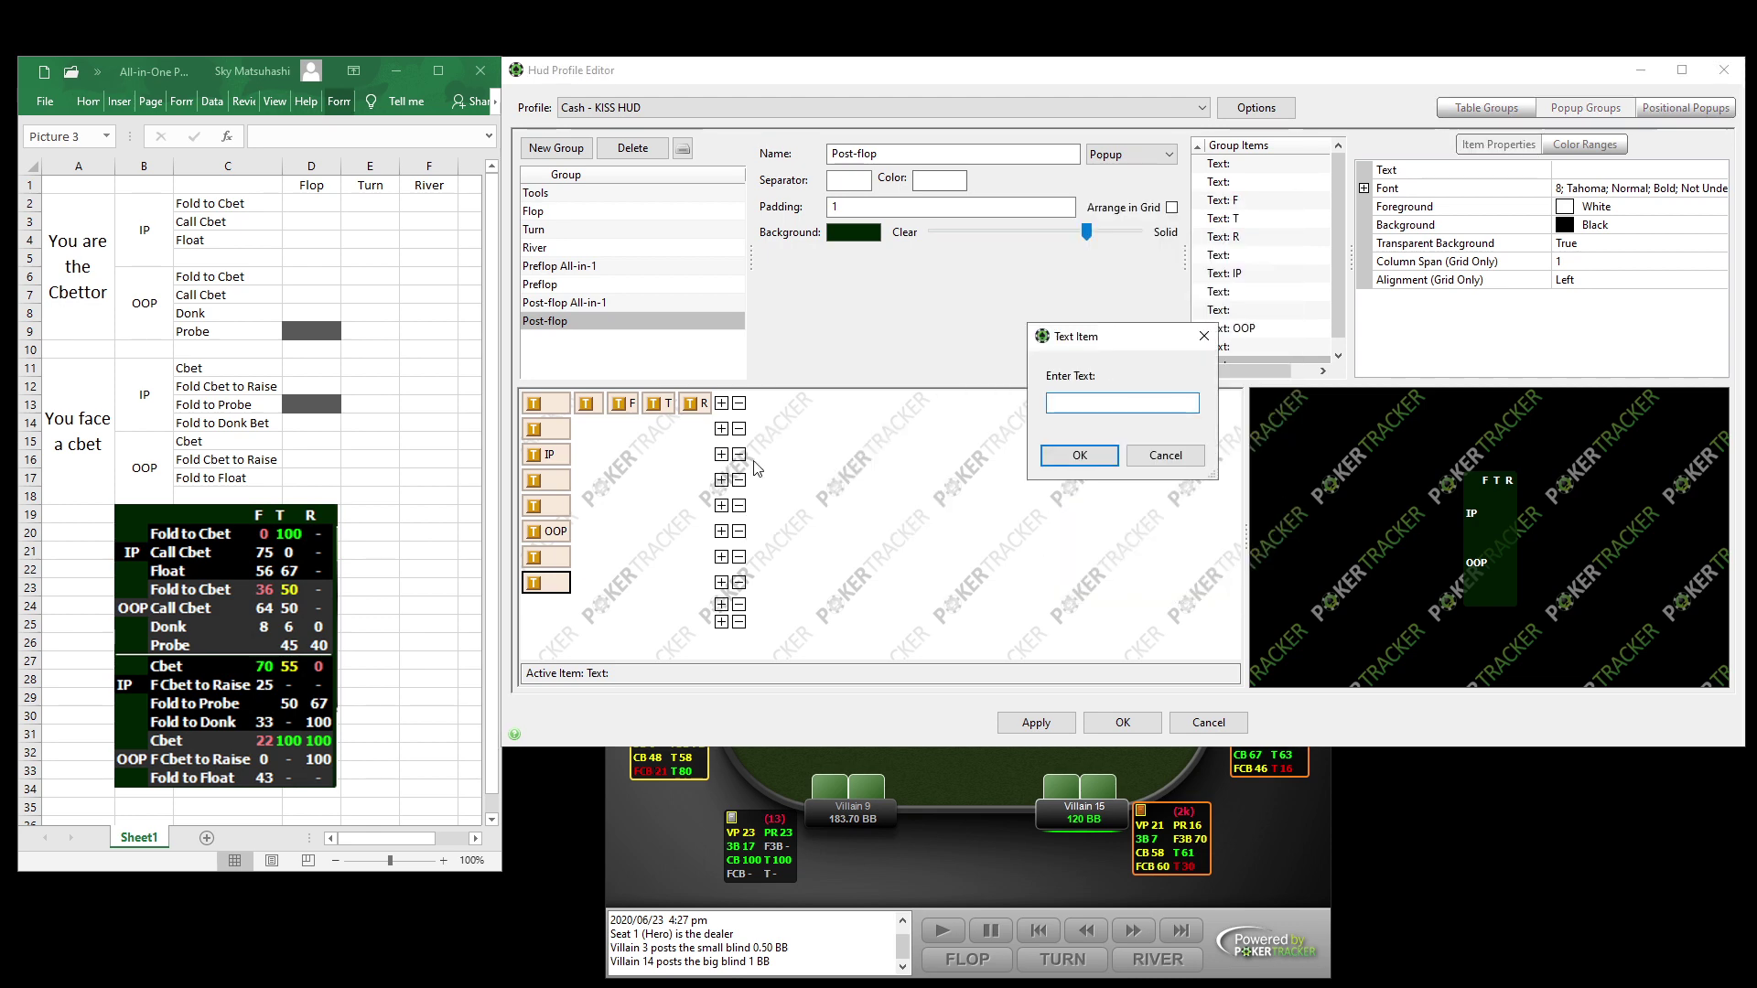
text(Fold to Cbet)
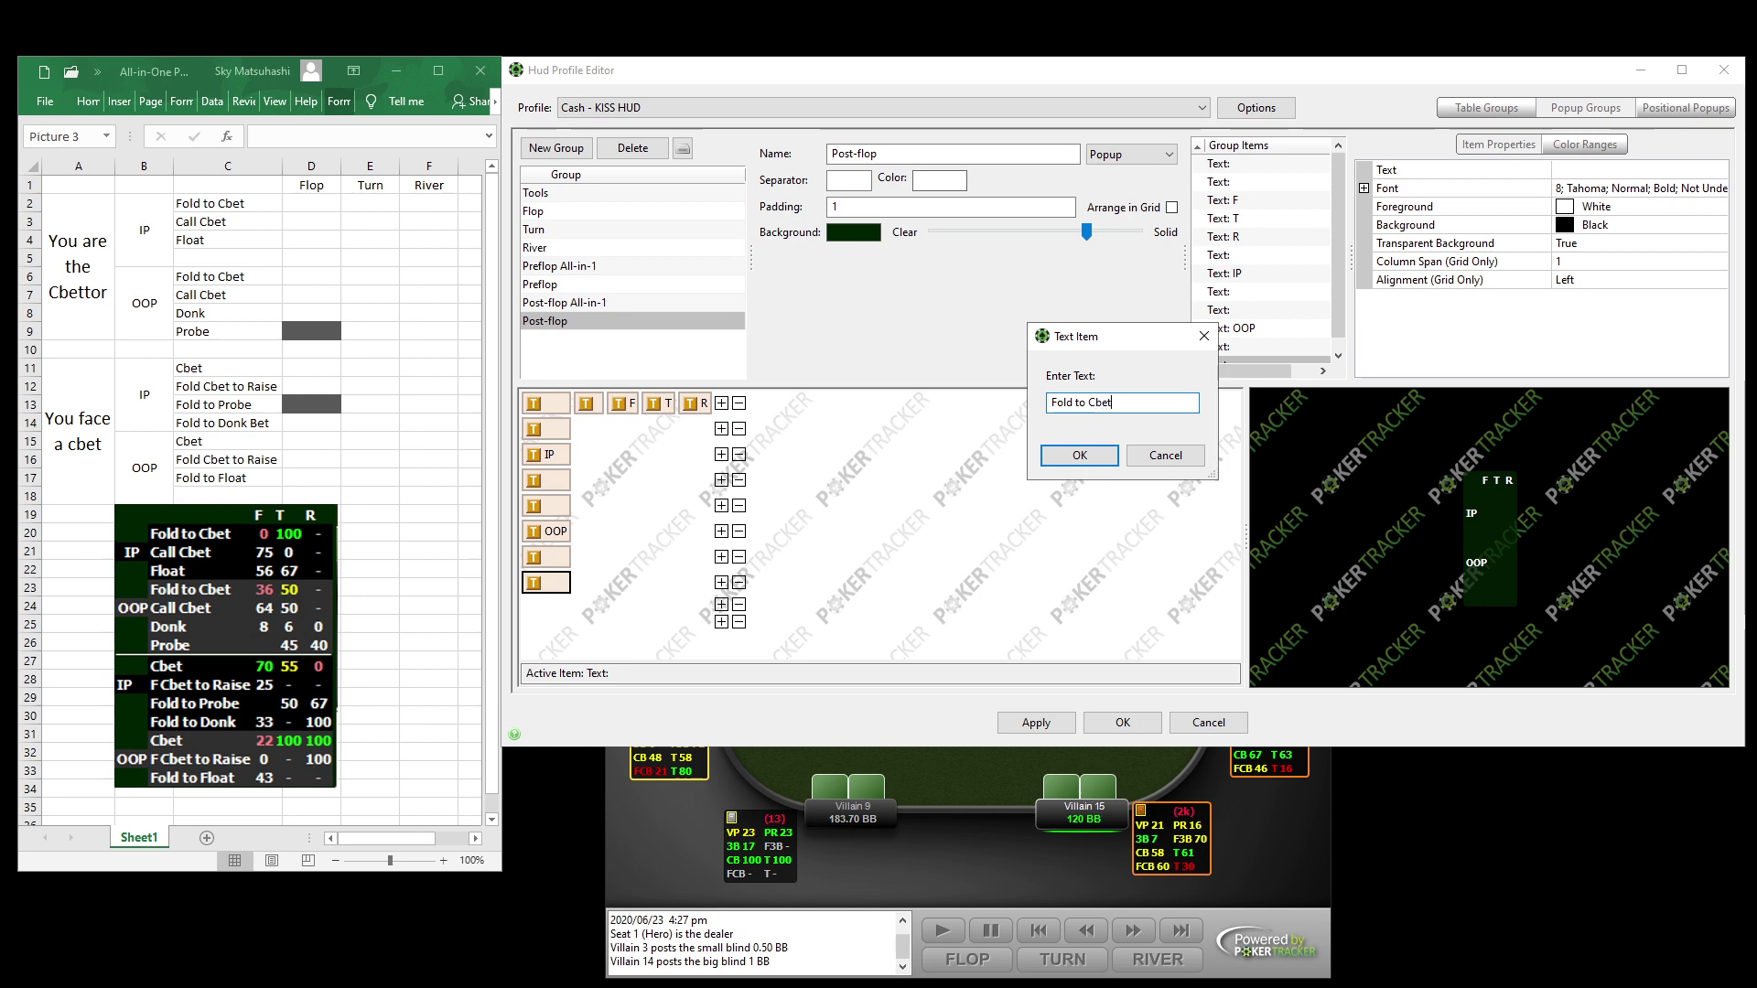
click(1080, 455)
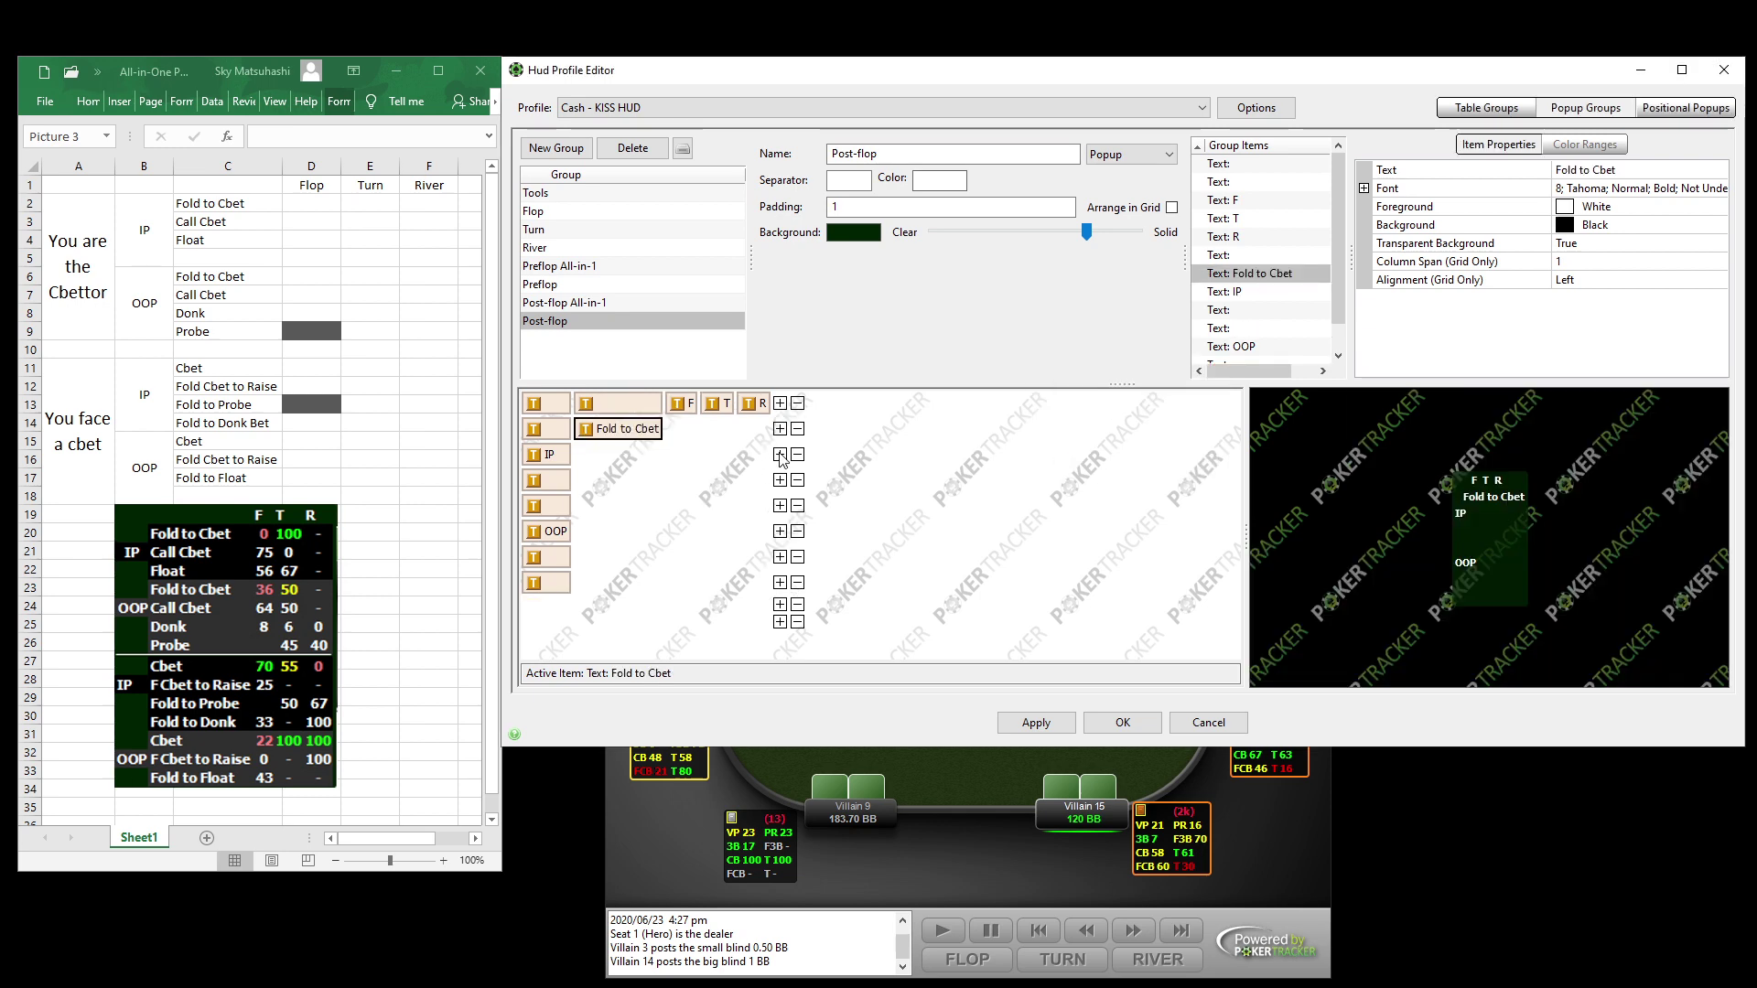
Add 'Call Cbet' and 'Float' labels on the next IP rows.
click(779, 454)
click(835, 485)
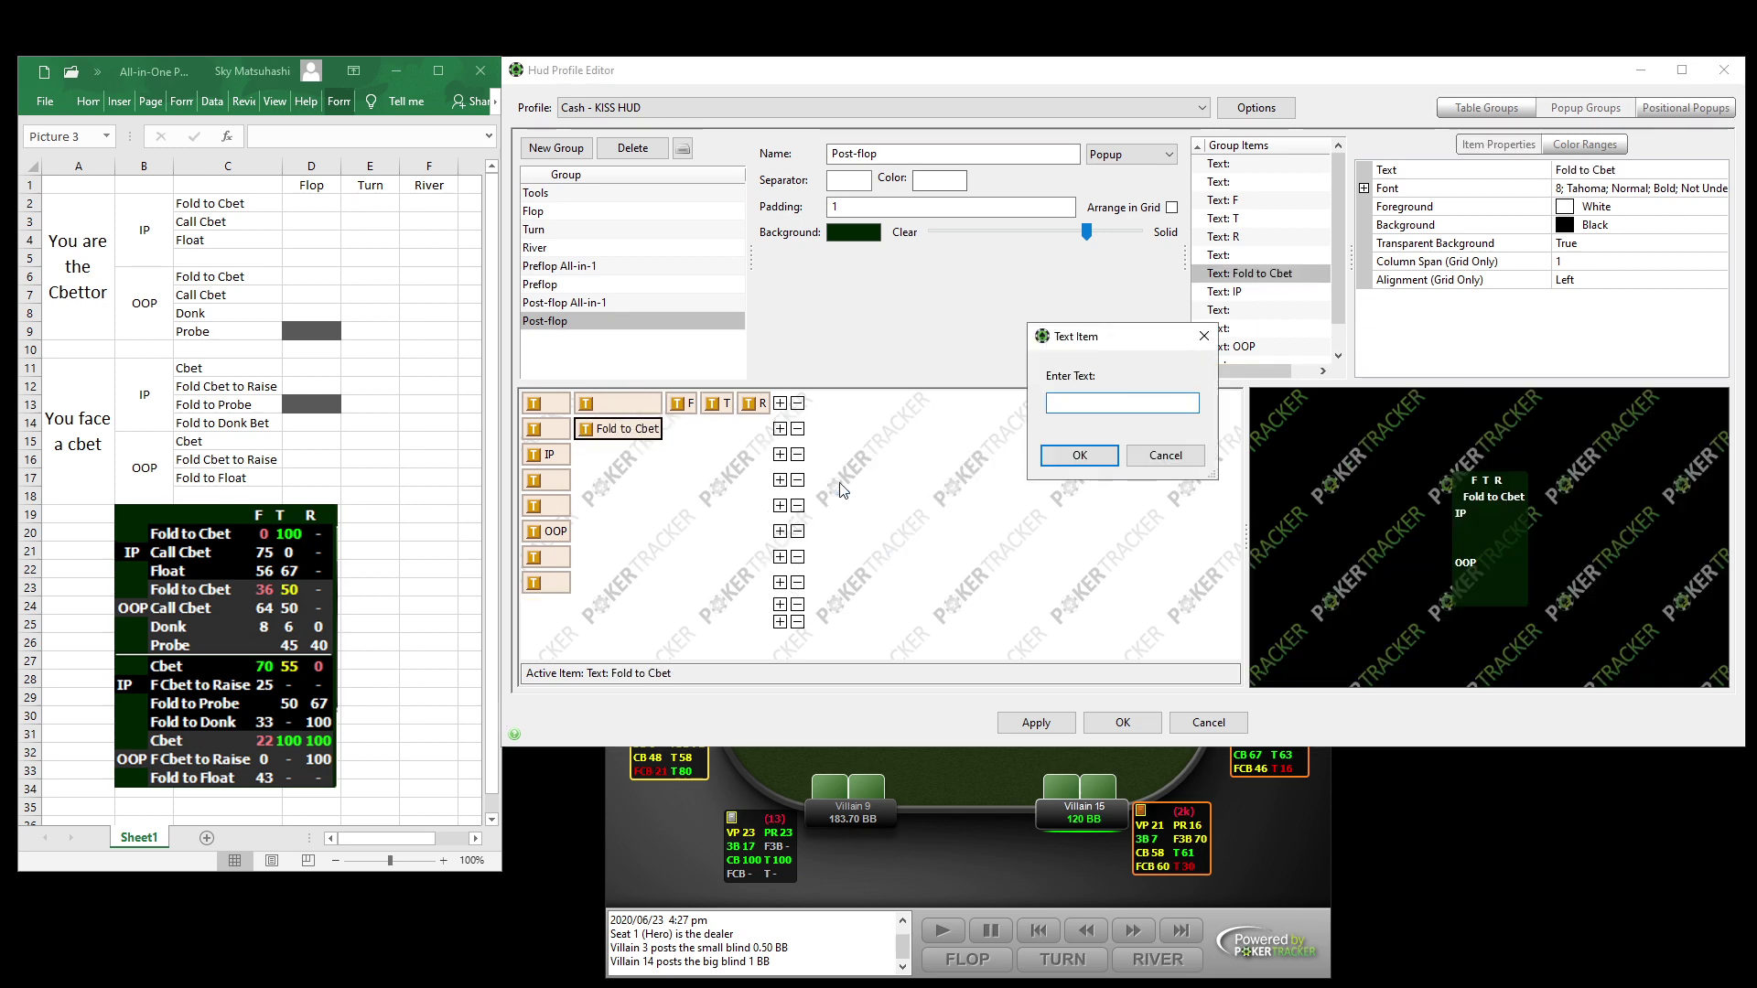
text(Call Cbet)
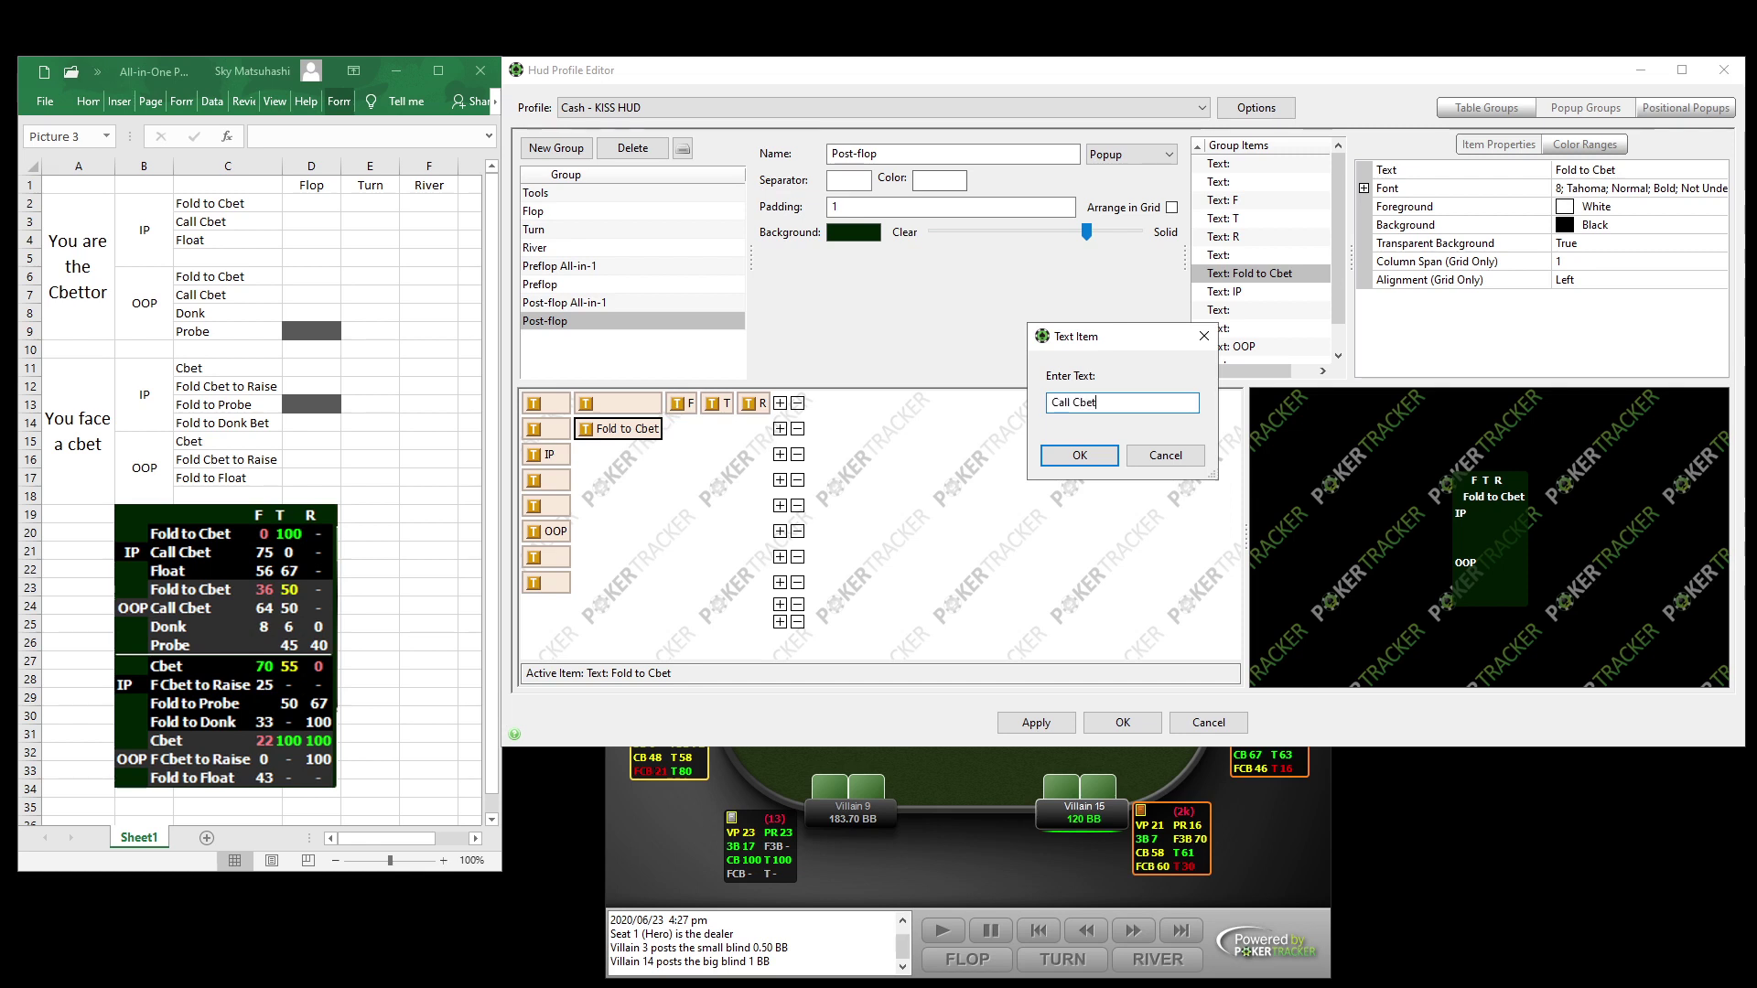
click(1078, 458)
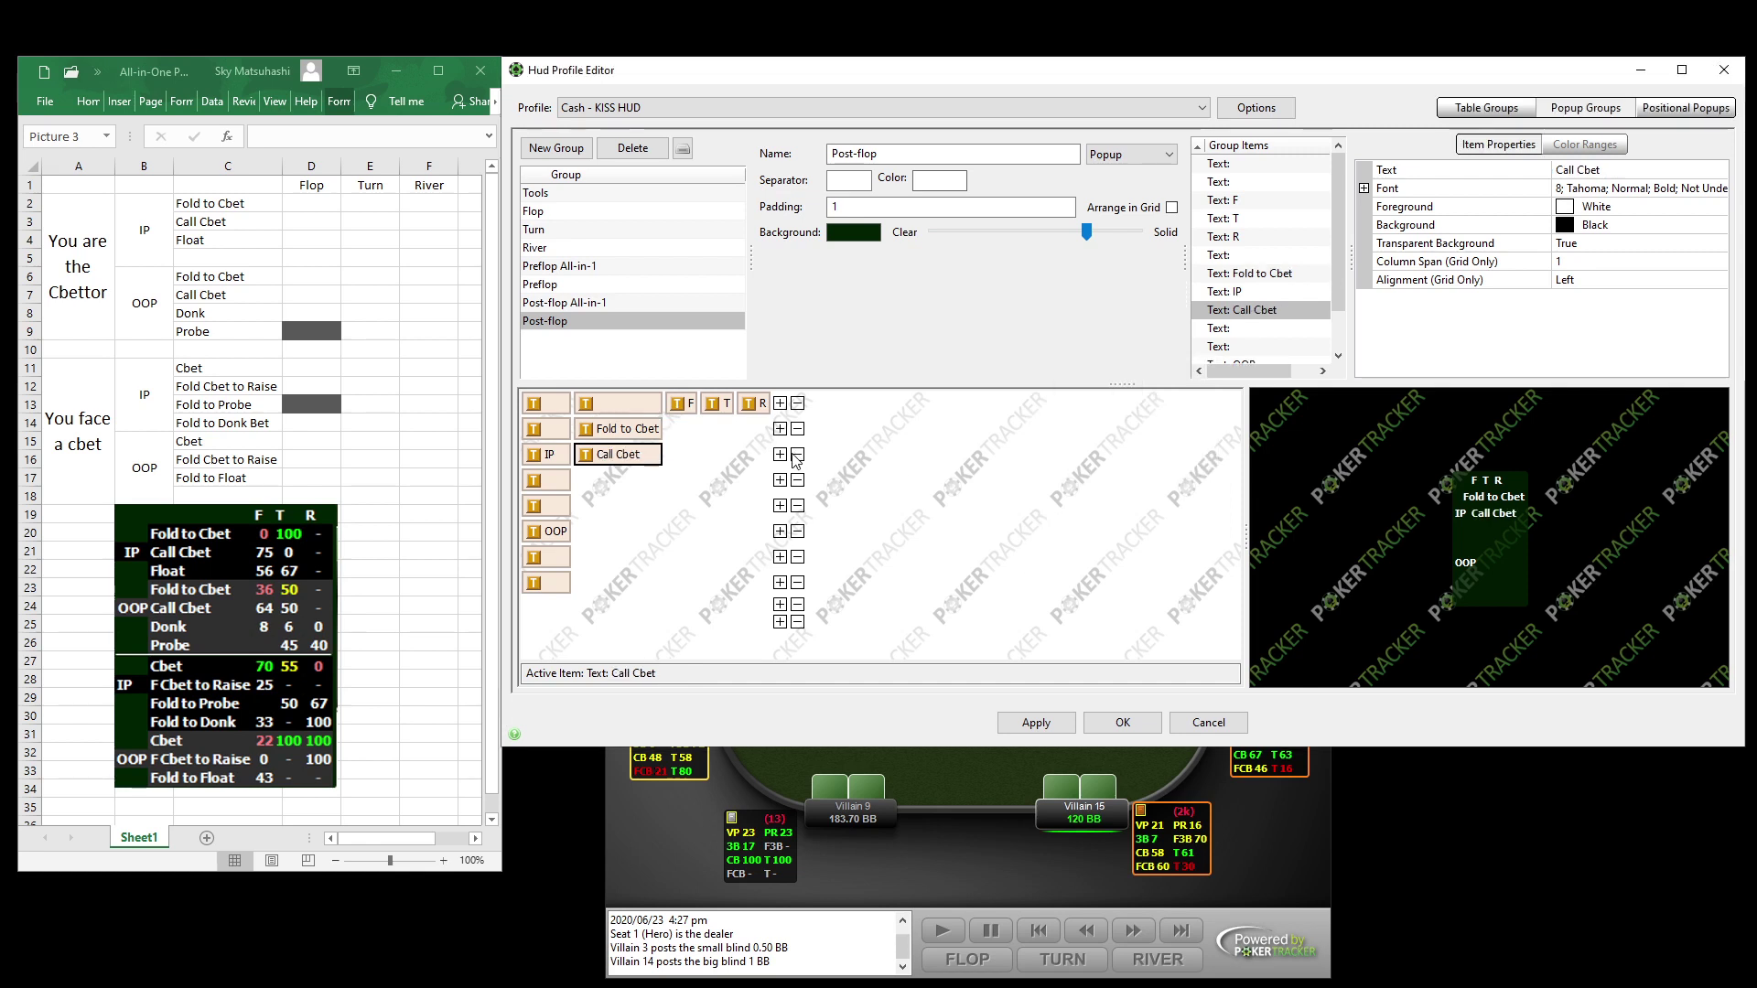
click(781, 481)
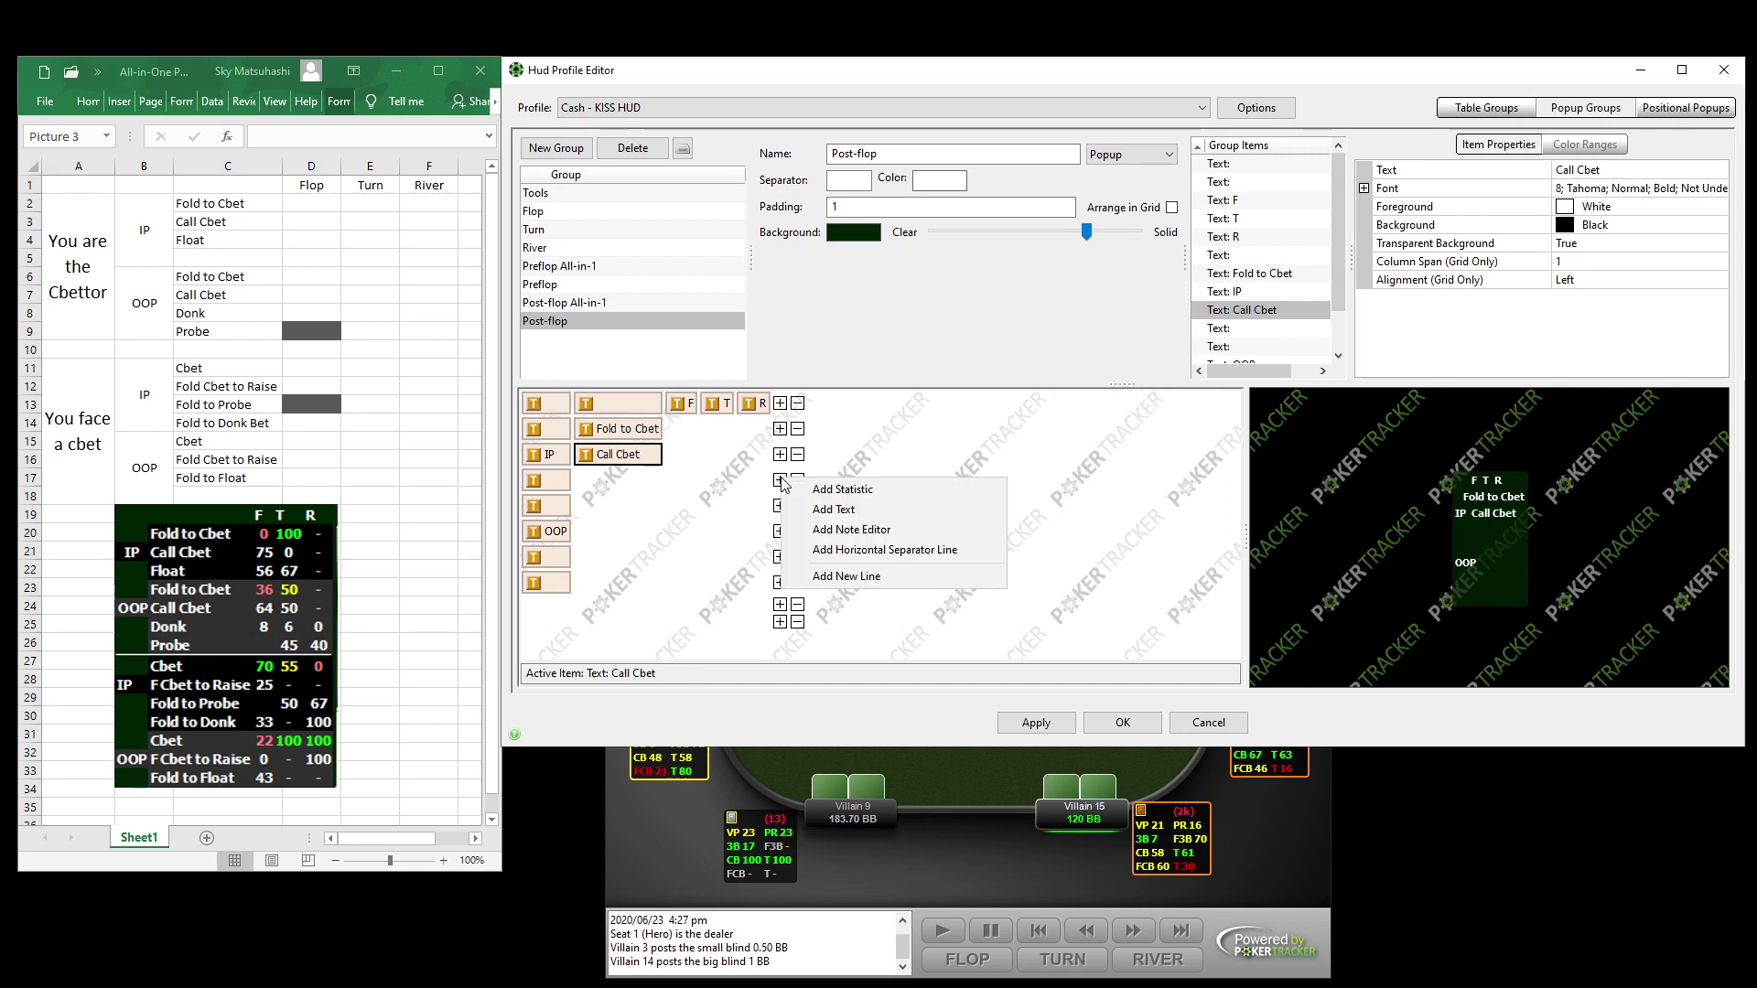
click(832, 510)
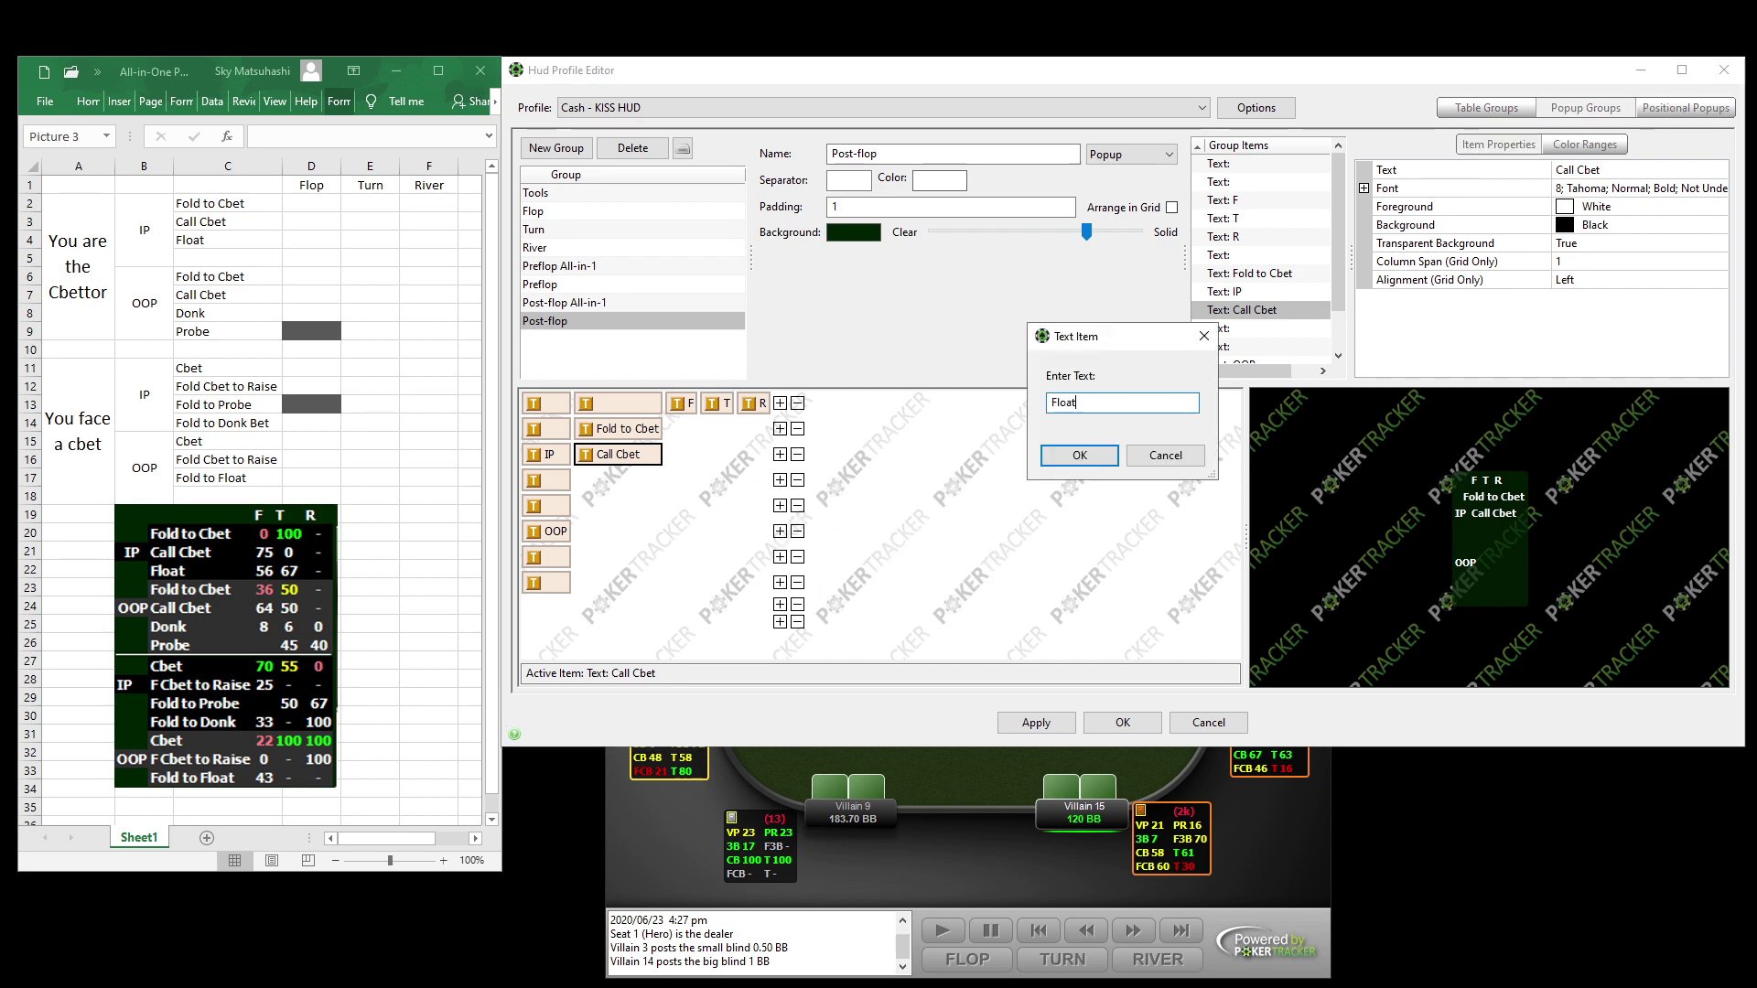
click(1053, 458)
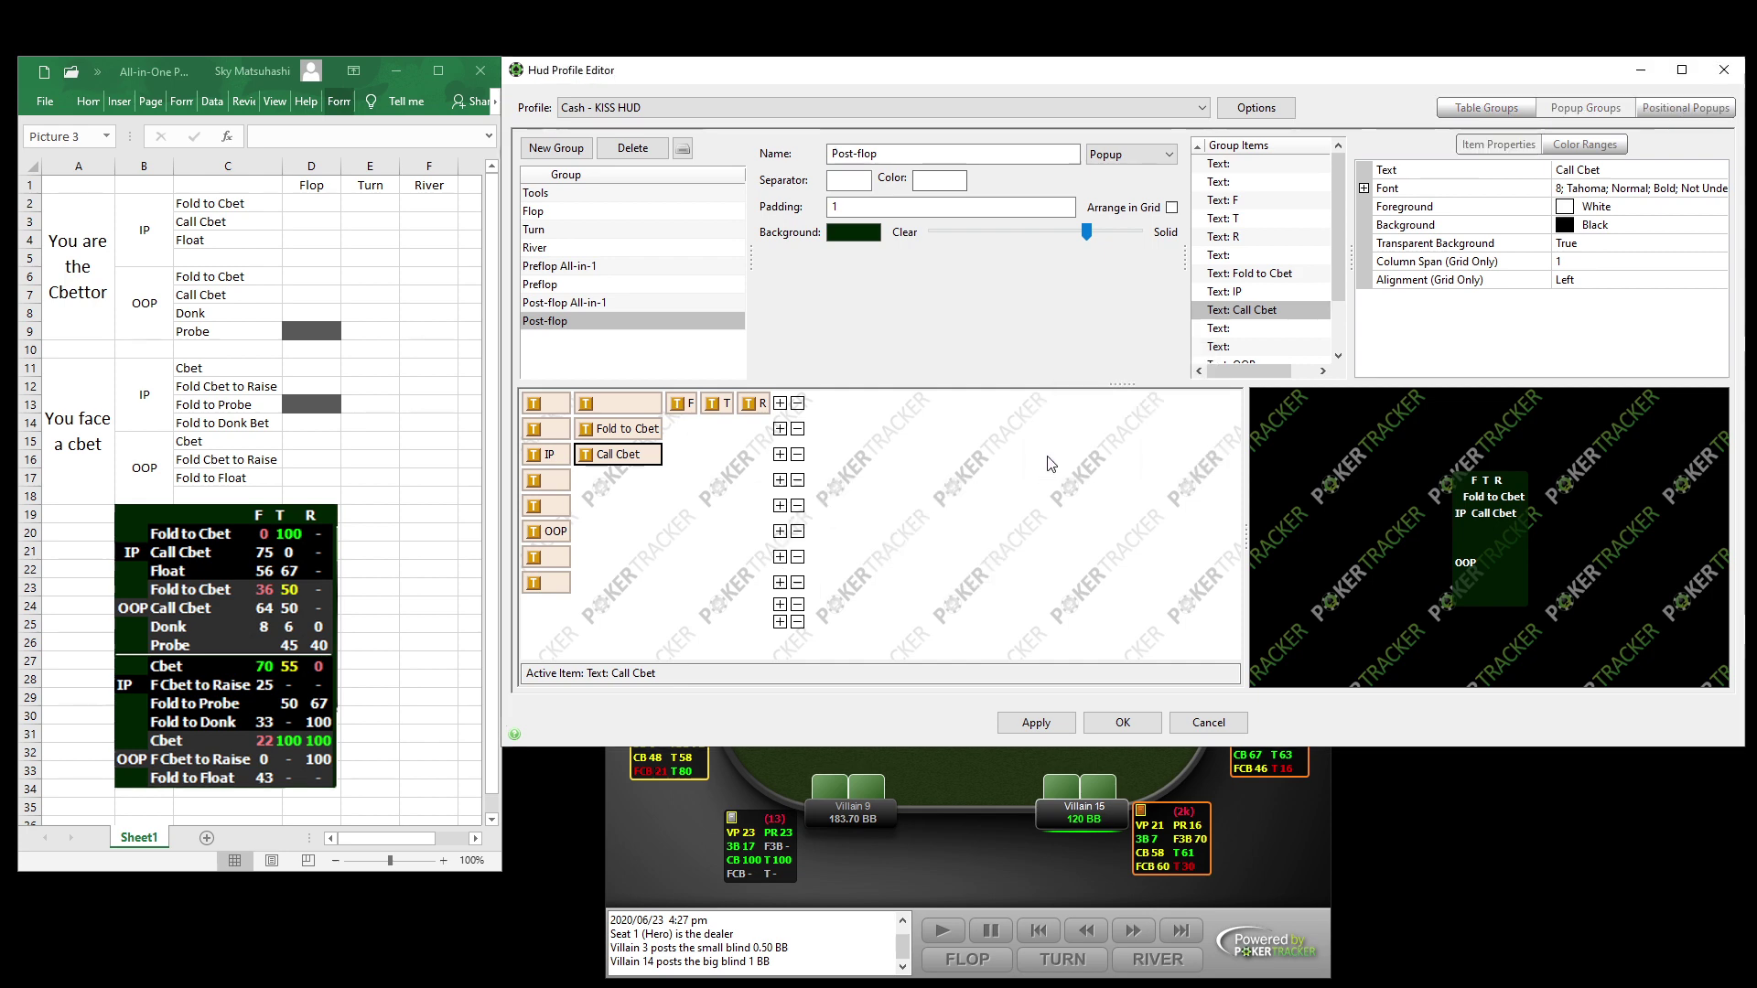
Add 'Fold to Cbet' and 'Call Cbet' labels on the OOP rows.
click(781, 506)
click(815, 538)
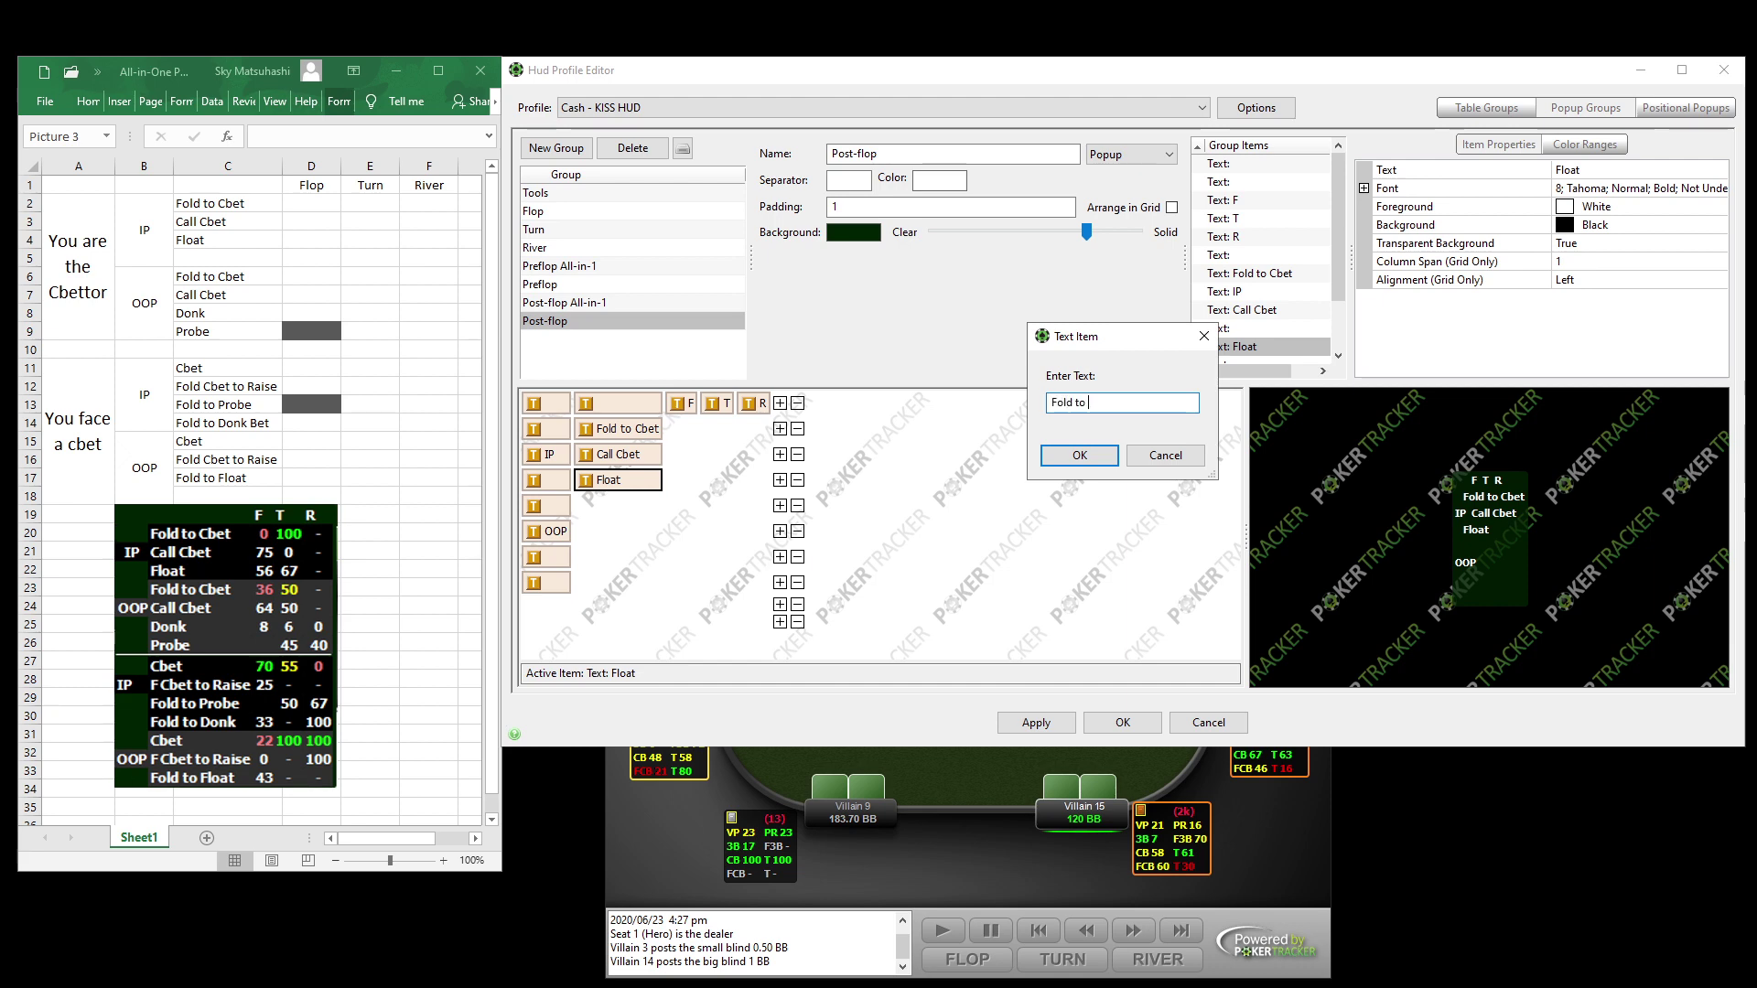
text(Fold to Cbet)
click(1080, 455)
click(781, 532)
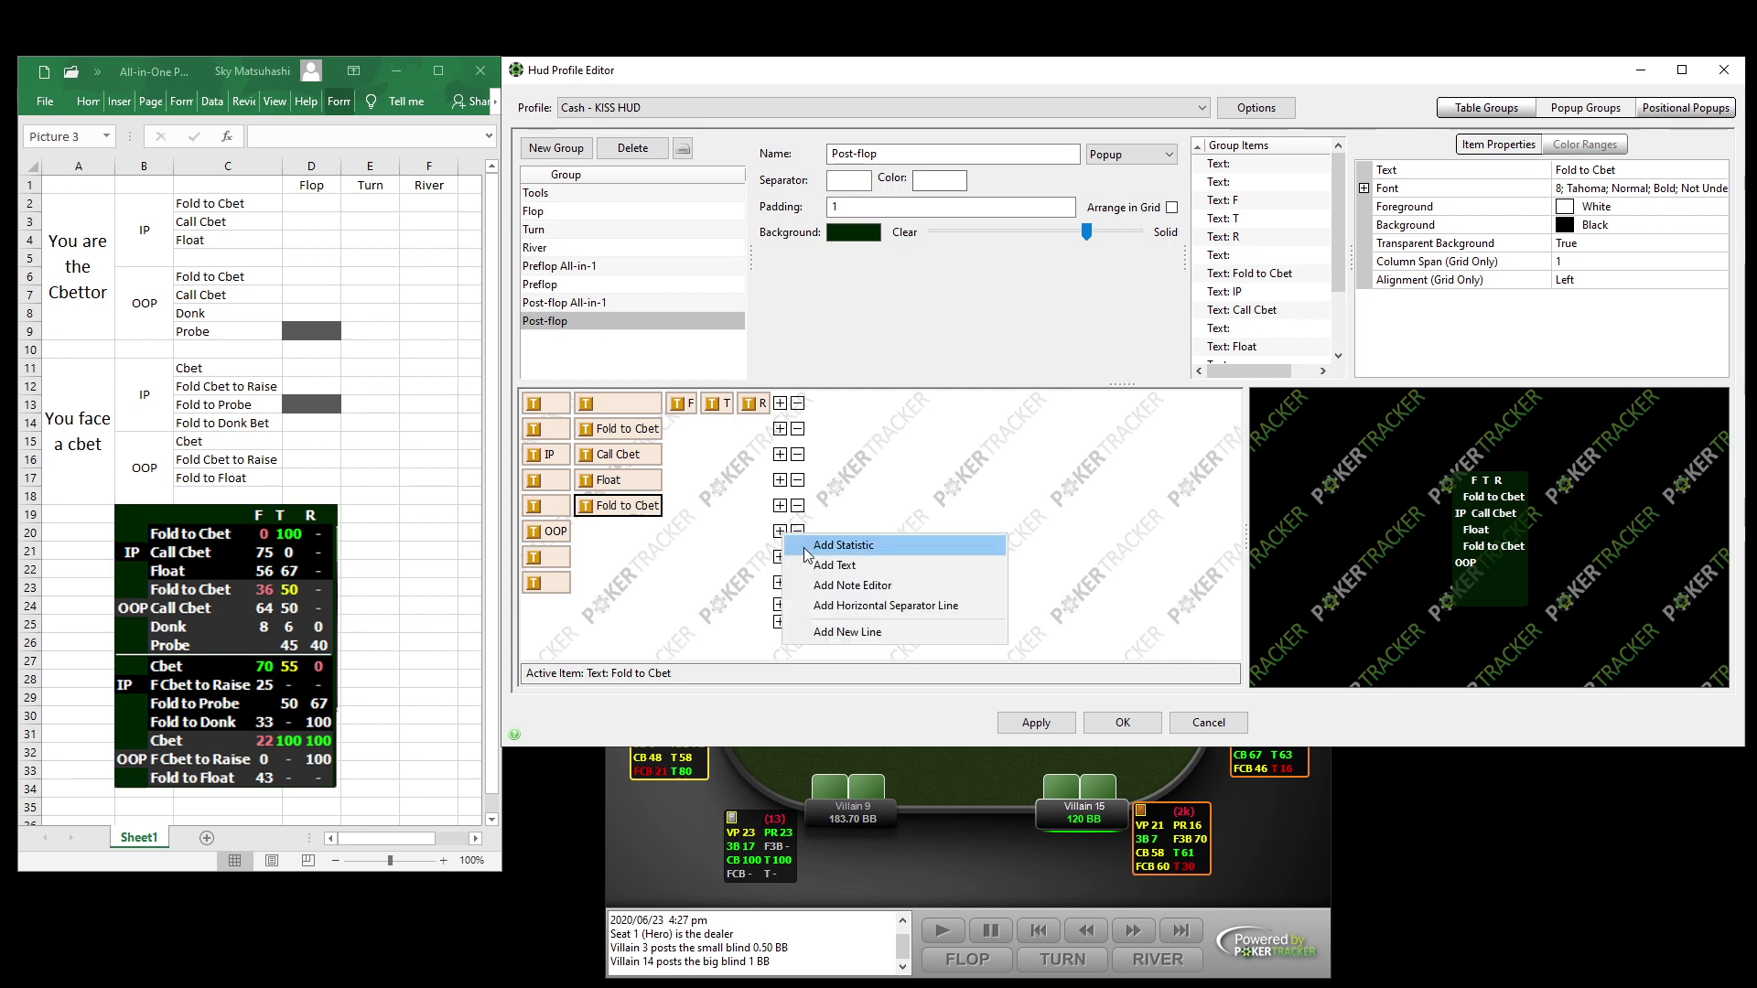
click(822, 565)
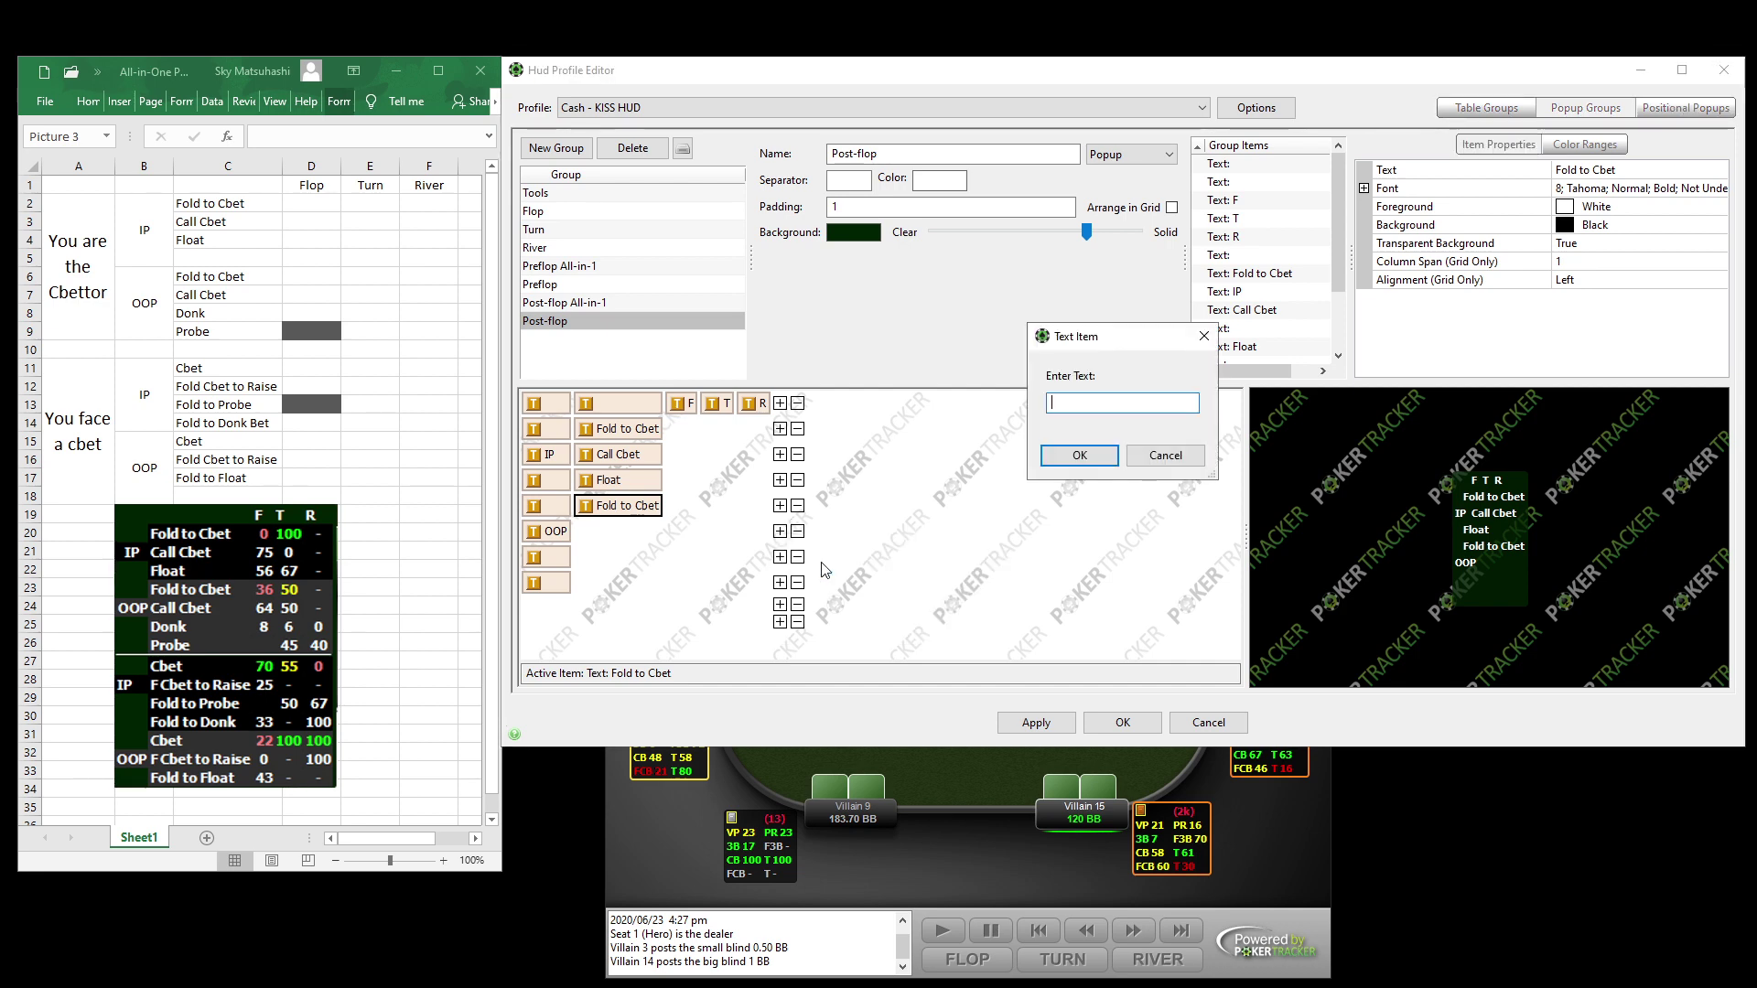
text(bet)
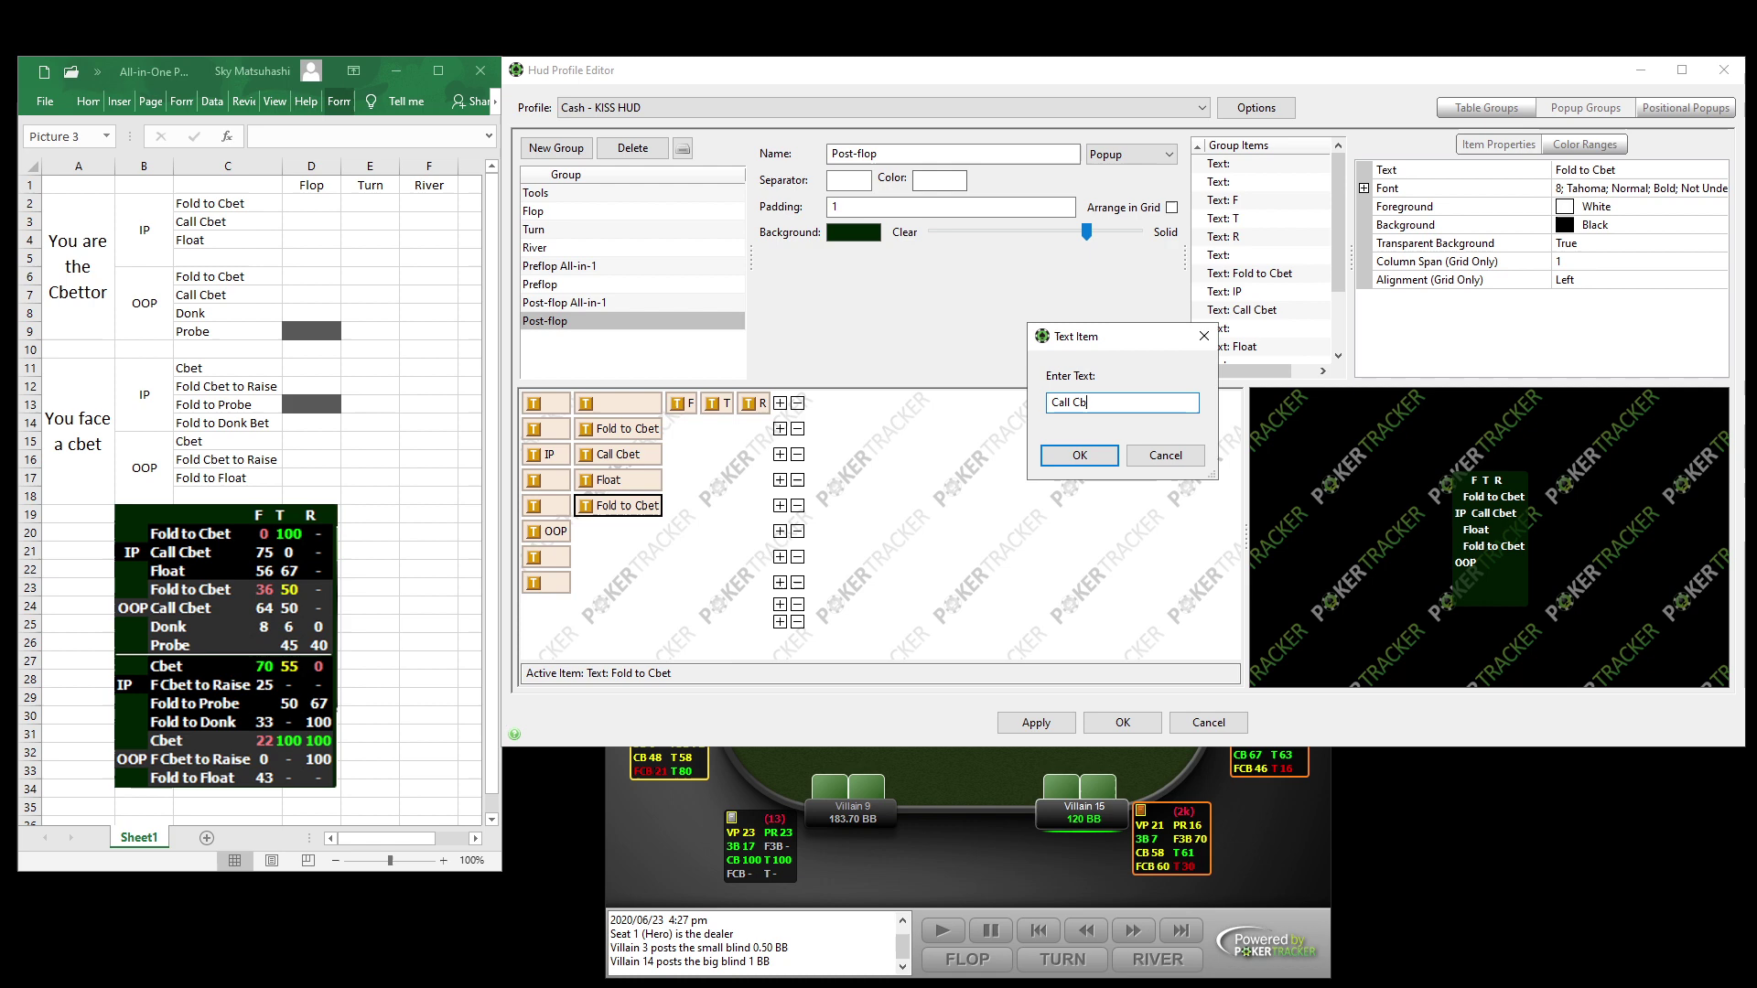
click(1078, 455)
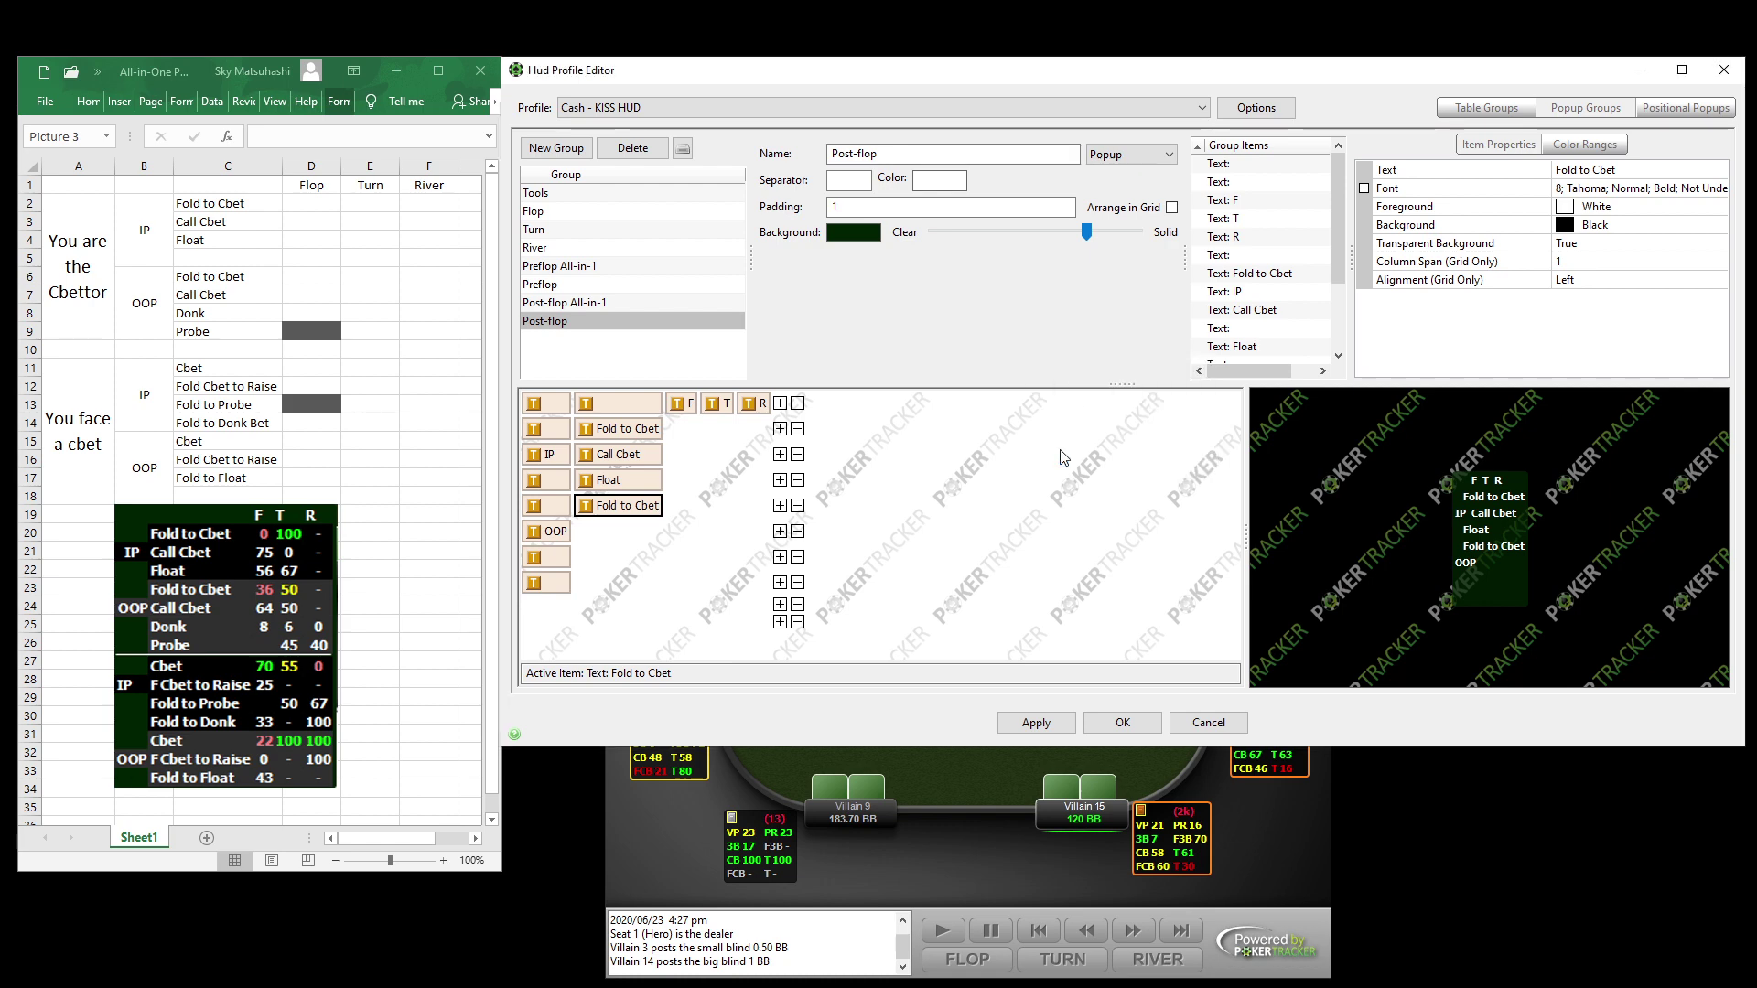
Add 'Donk' and 'Probe' labels on the final OOP rows.
click(781, 557)
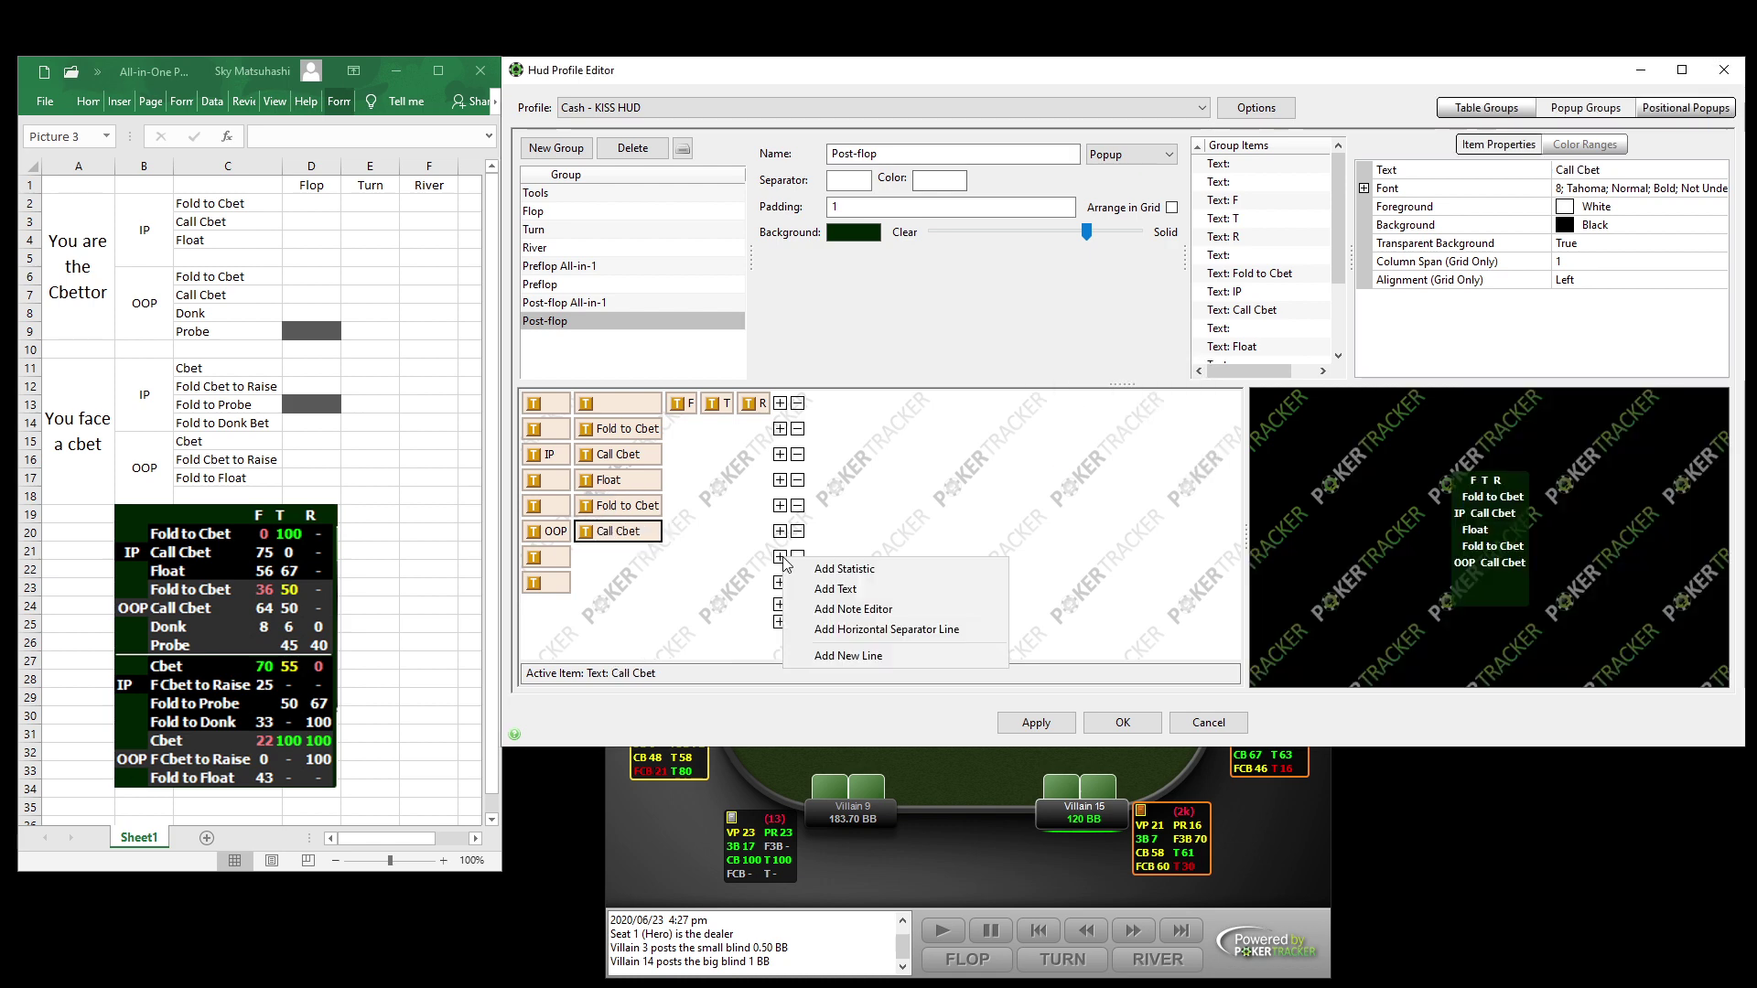
click(832, 593)
text(Donk)
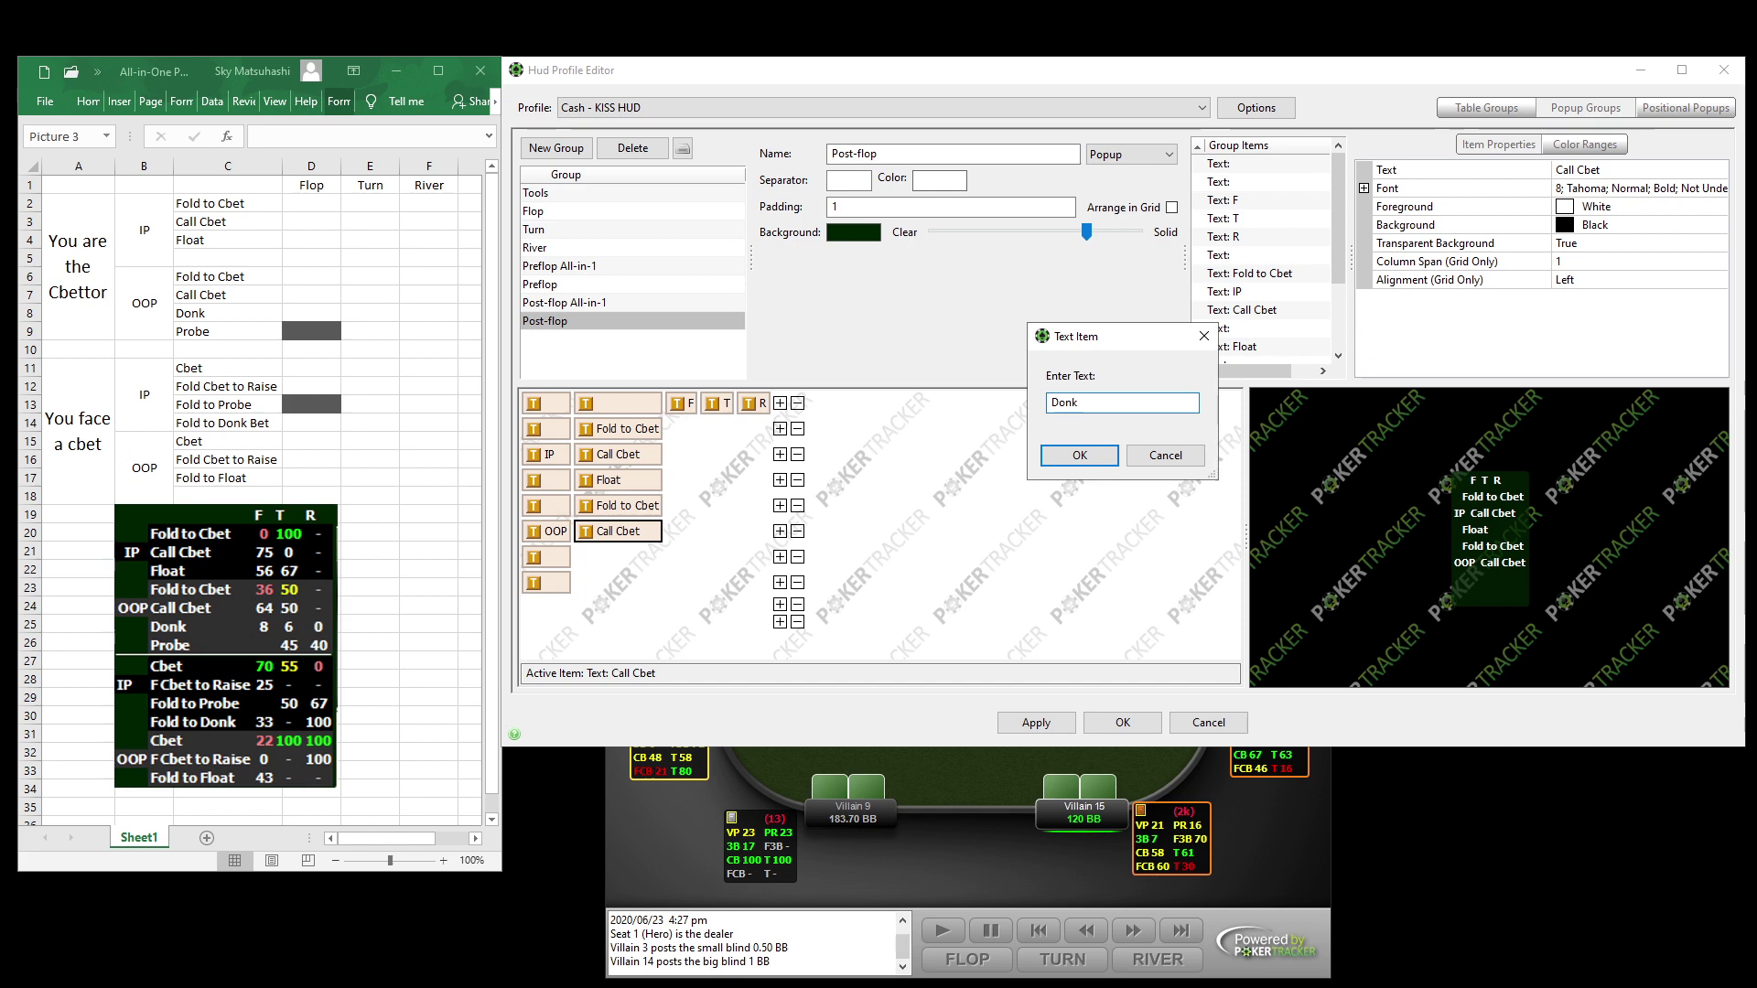
click(1080, 455)
click(781, 583)
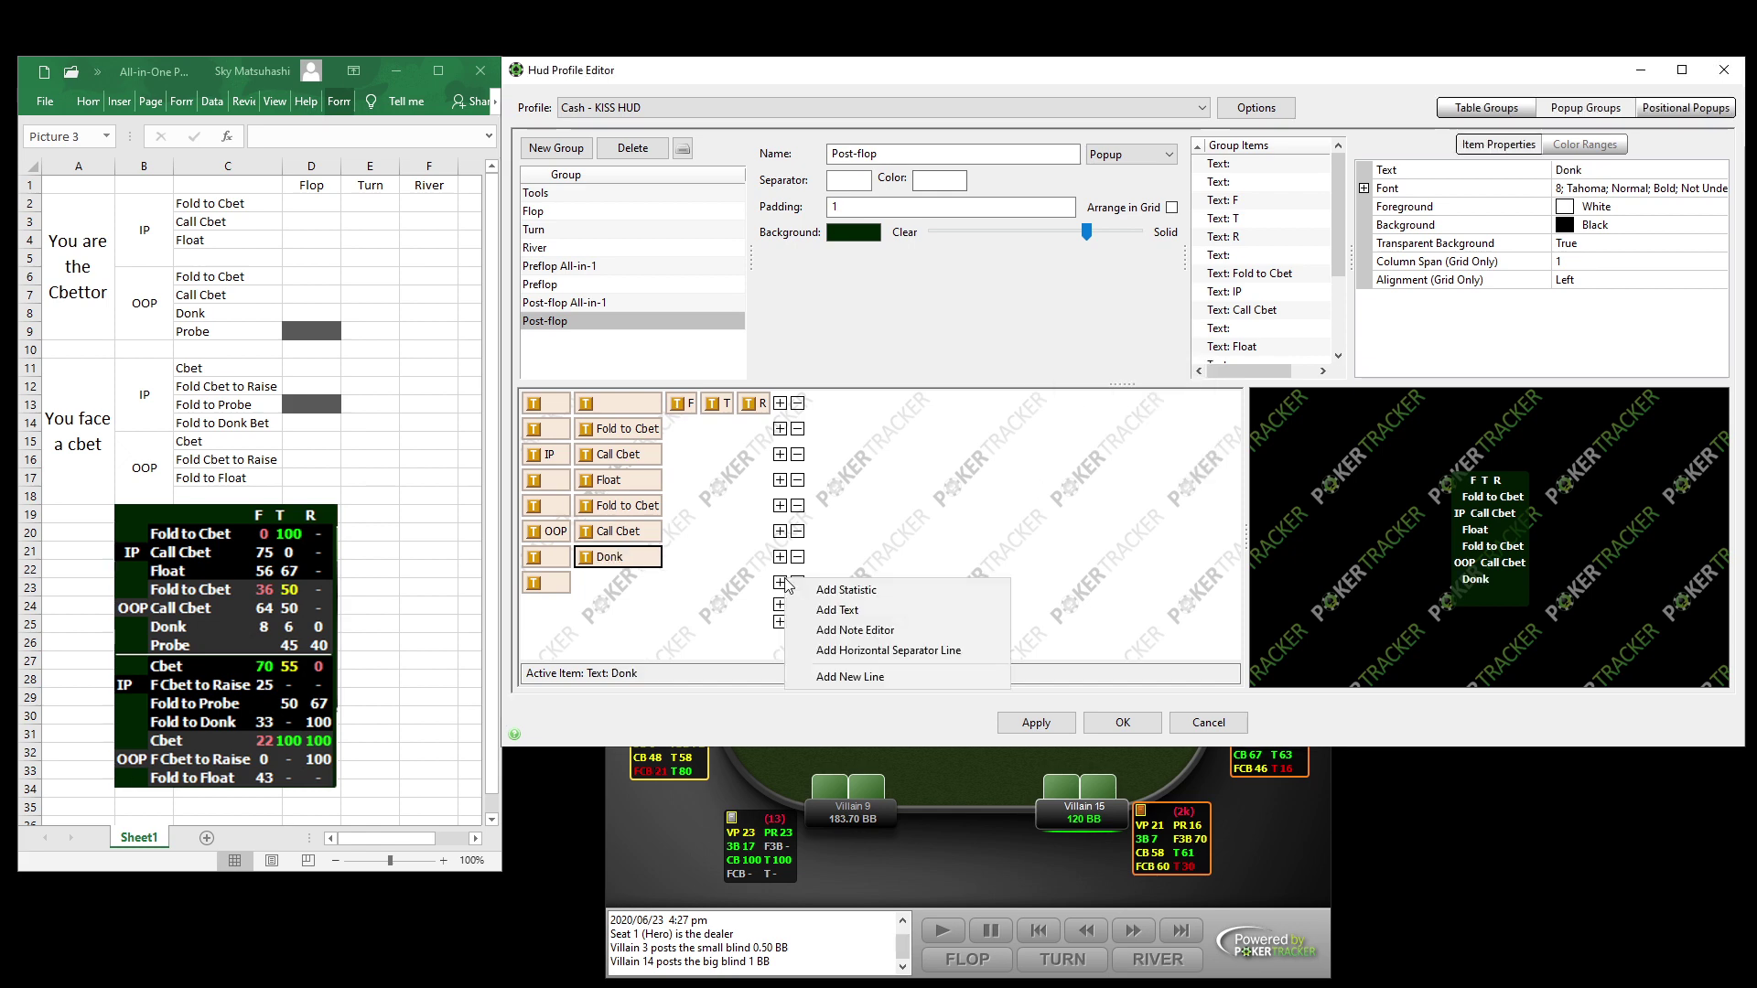
click(838, 611)
text(Probe)
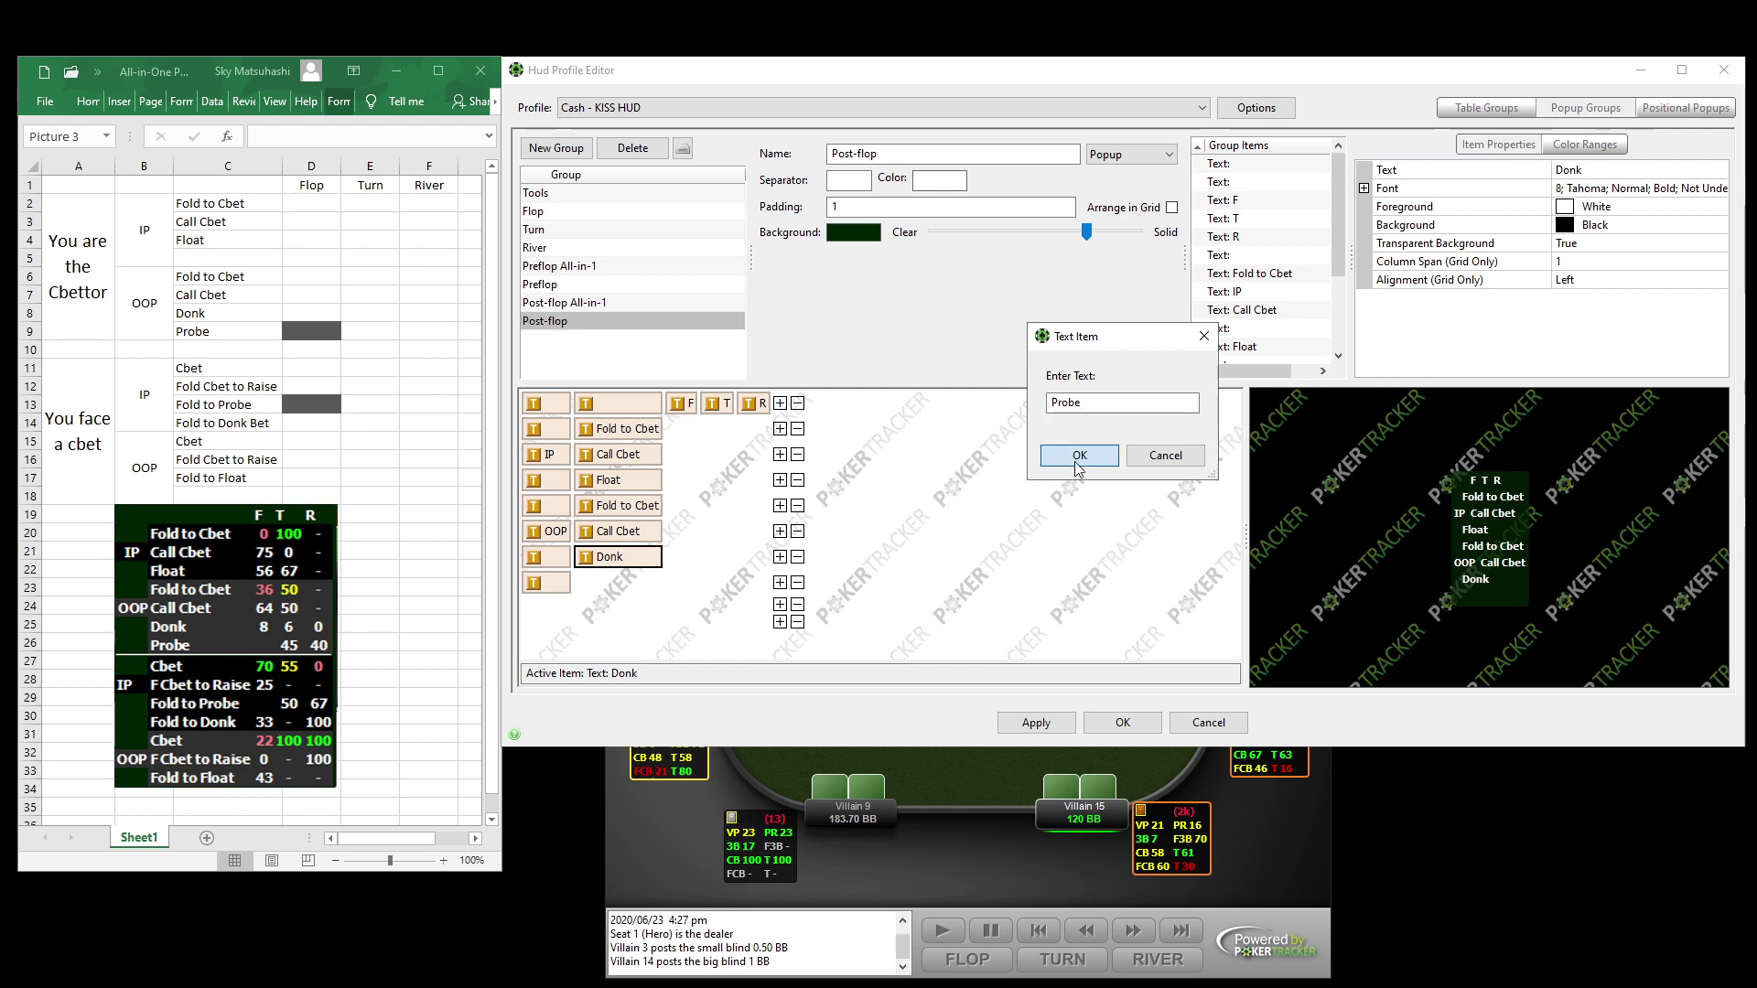
click(1062, 457)
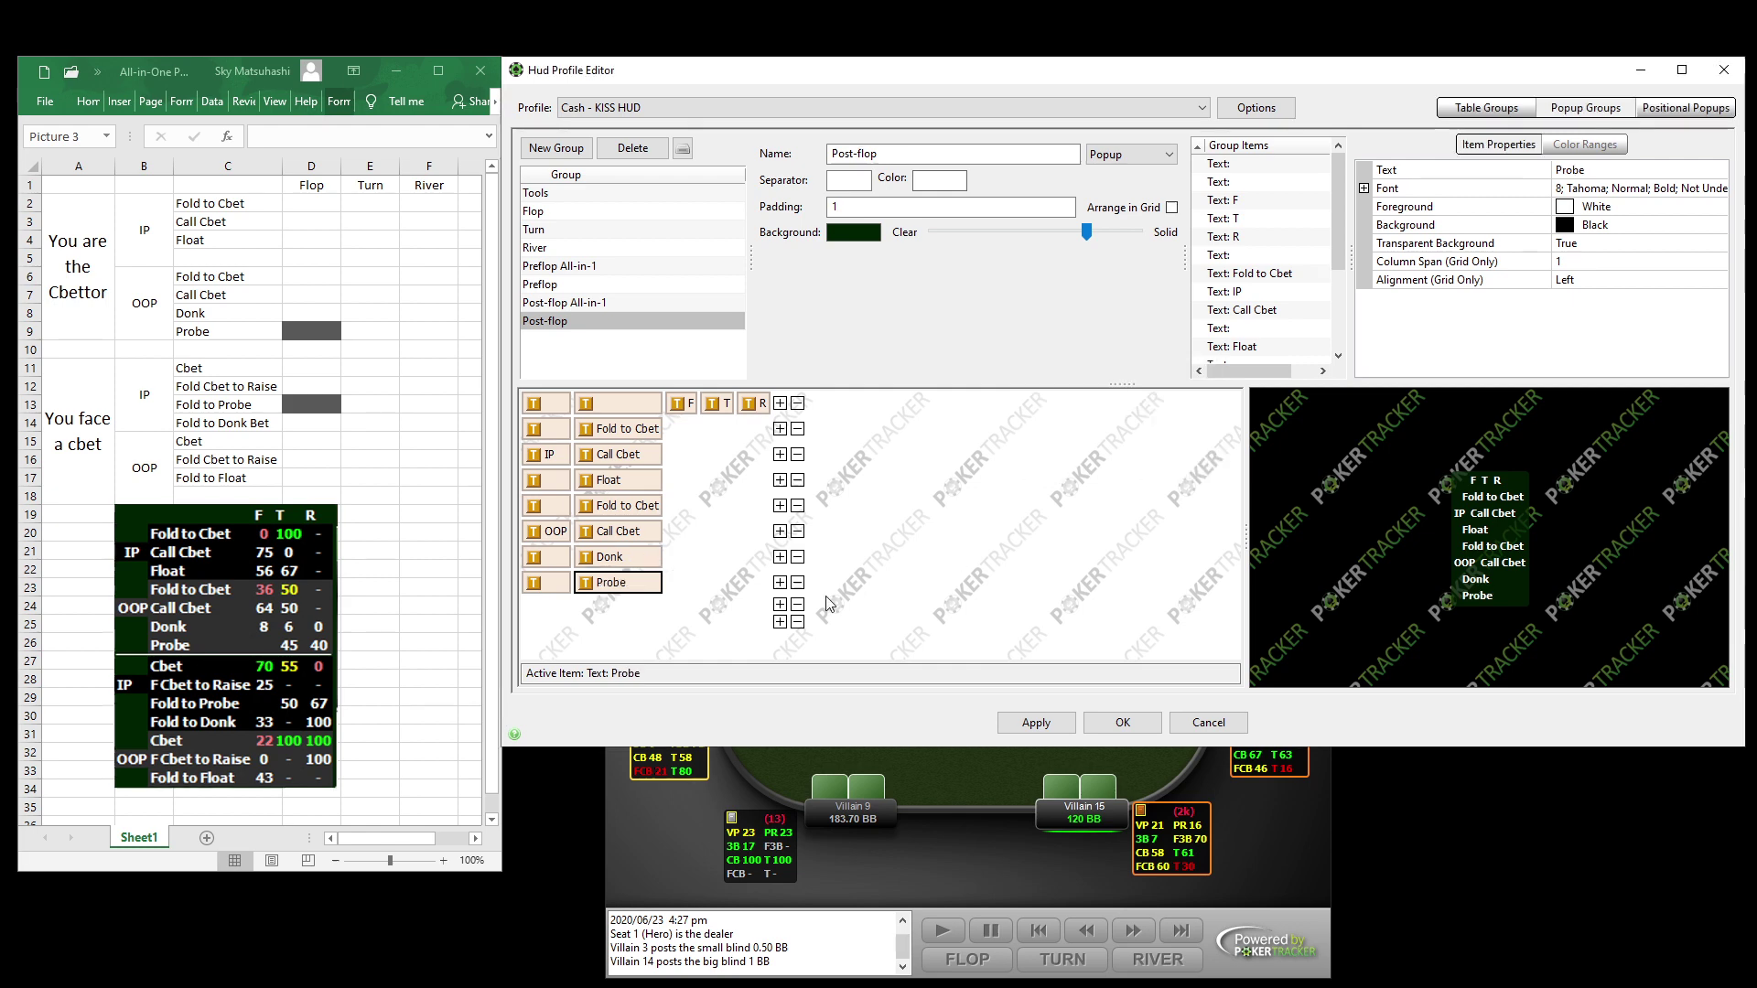
Add a horizontal separator line below the Probe row.
click(779, 606)
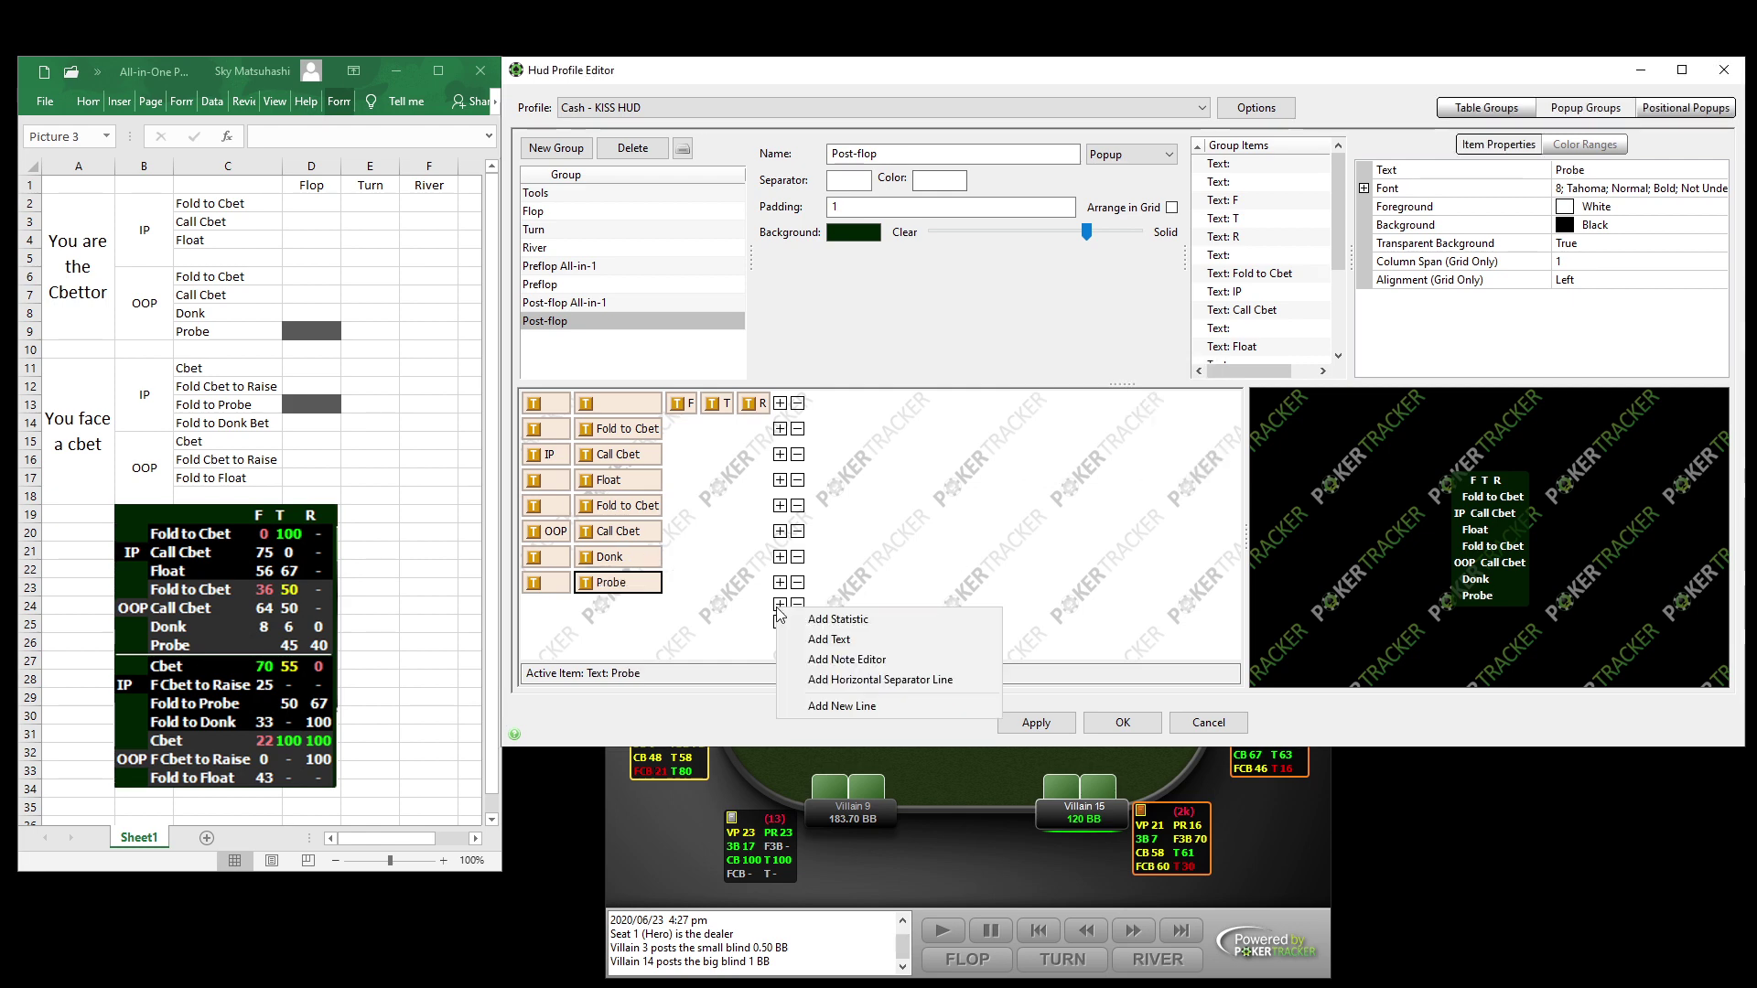
click(833, 679)
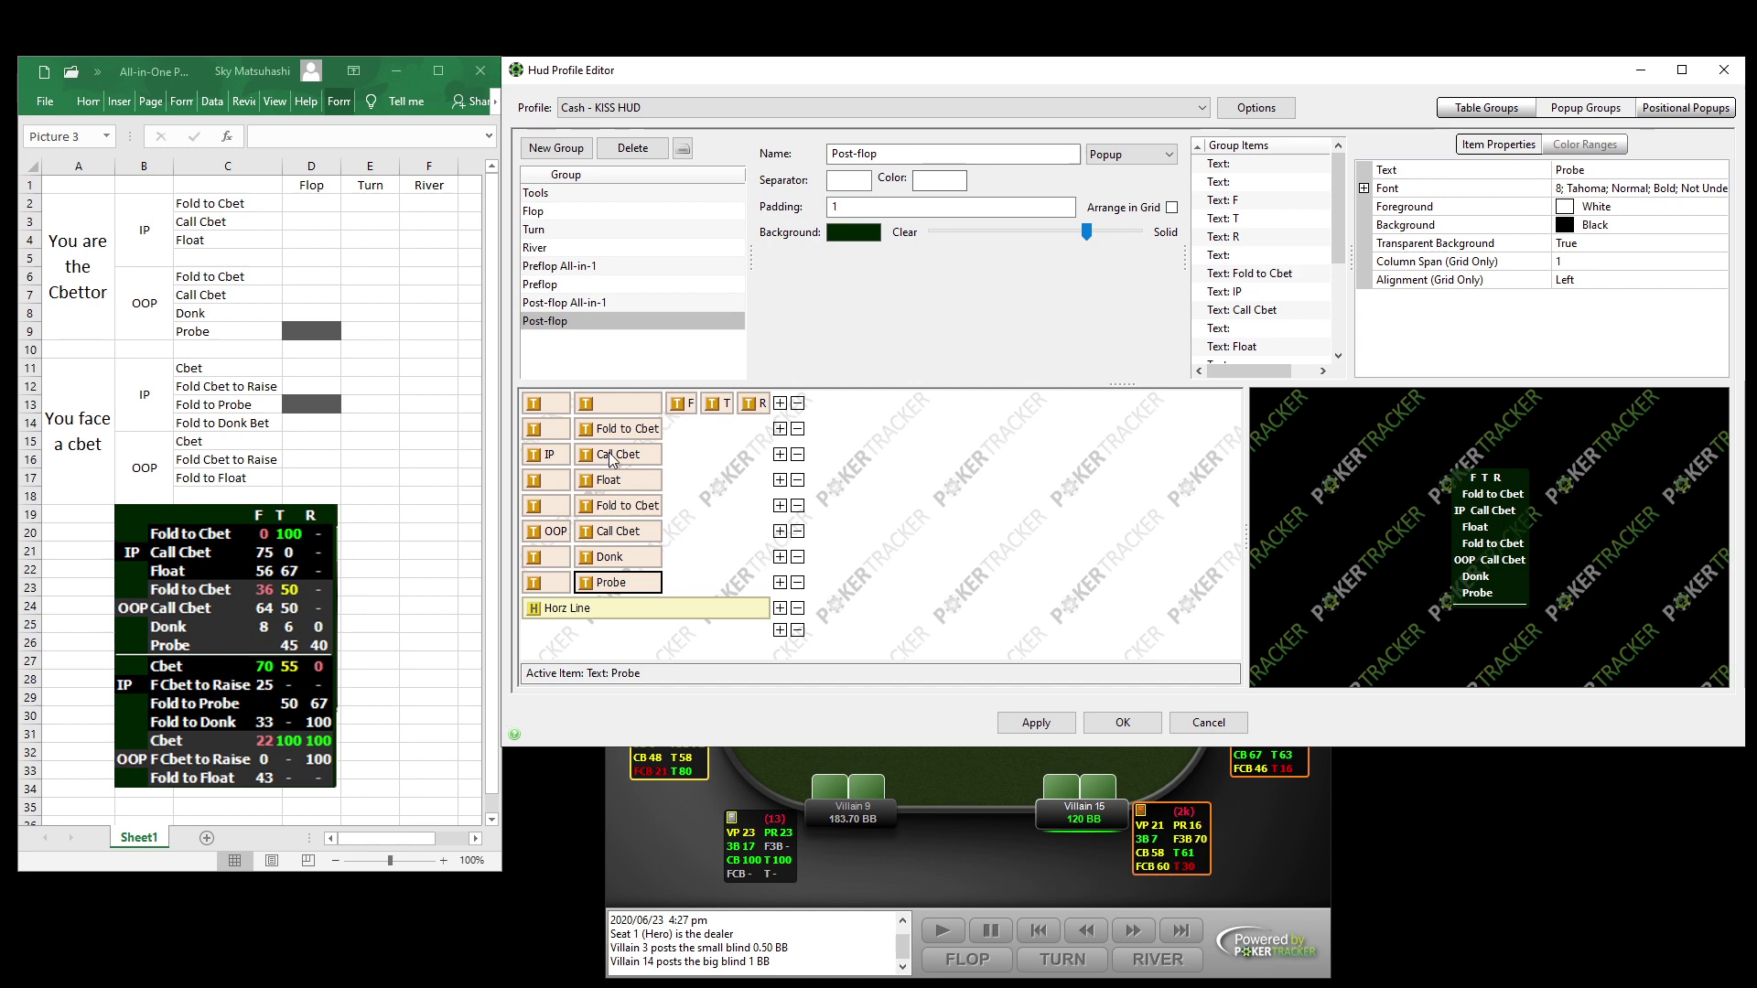
click(781, 429)
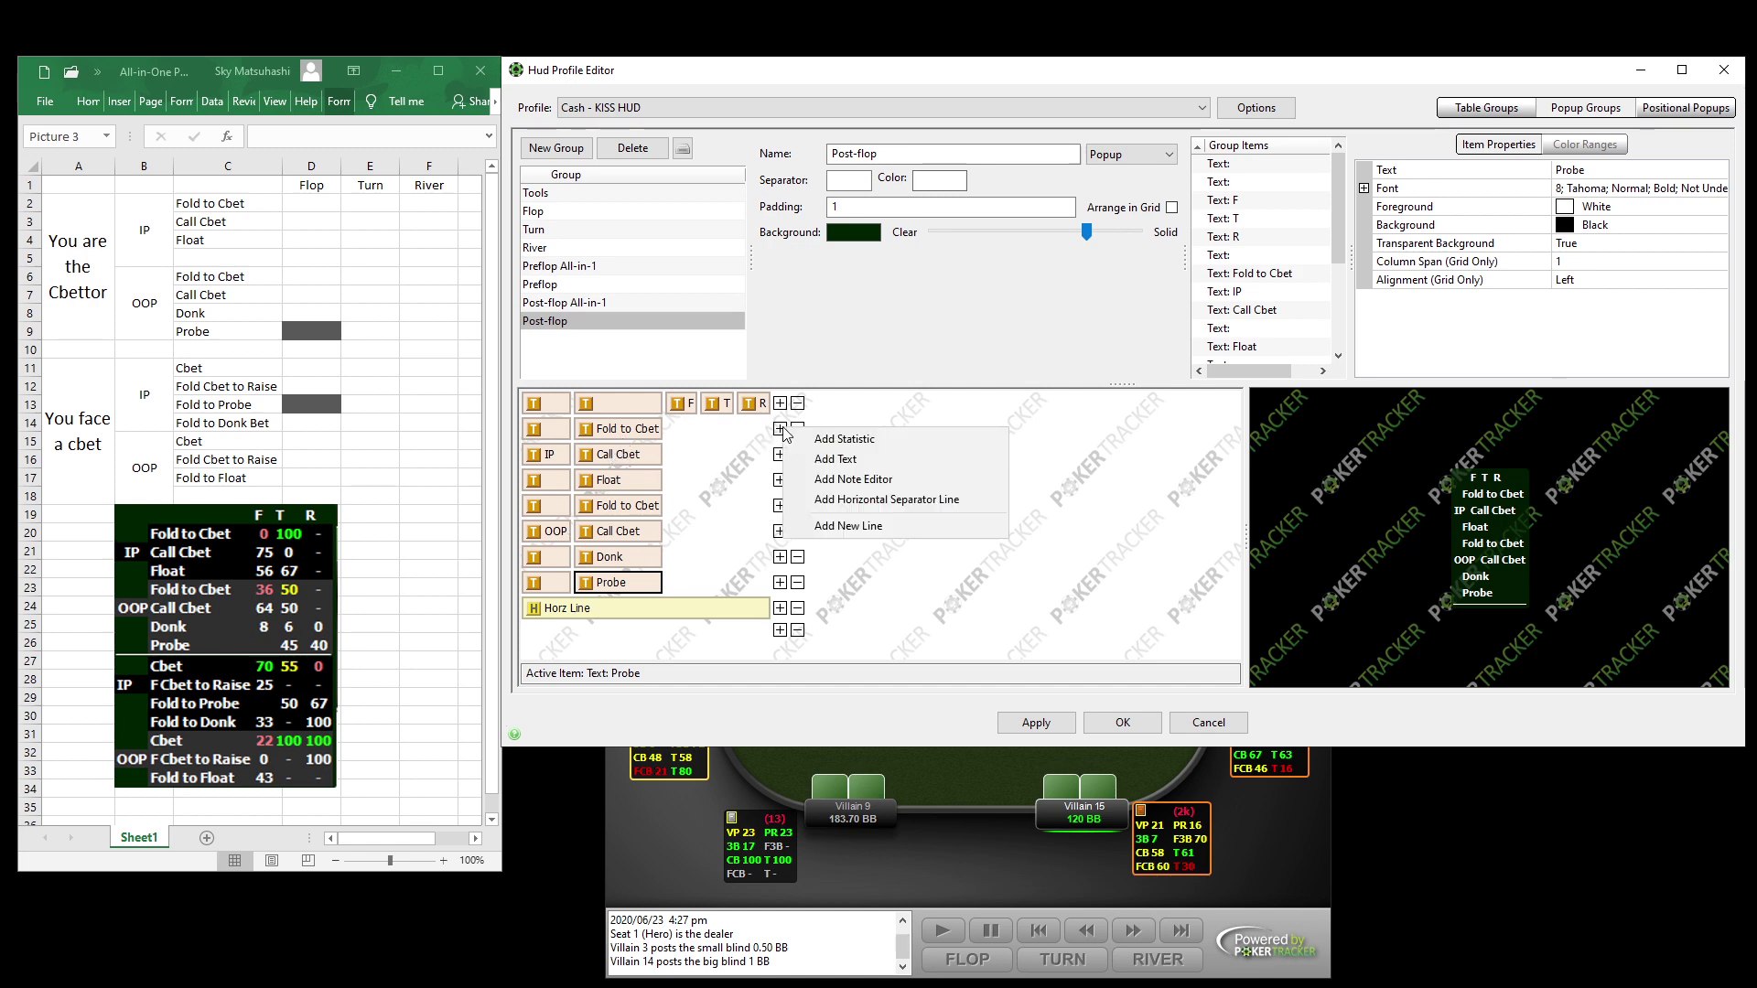
Add Fold to F, T and R CBet statistics to the Fold to Cbet row.
click(835, 437)
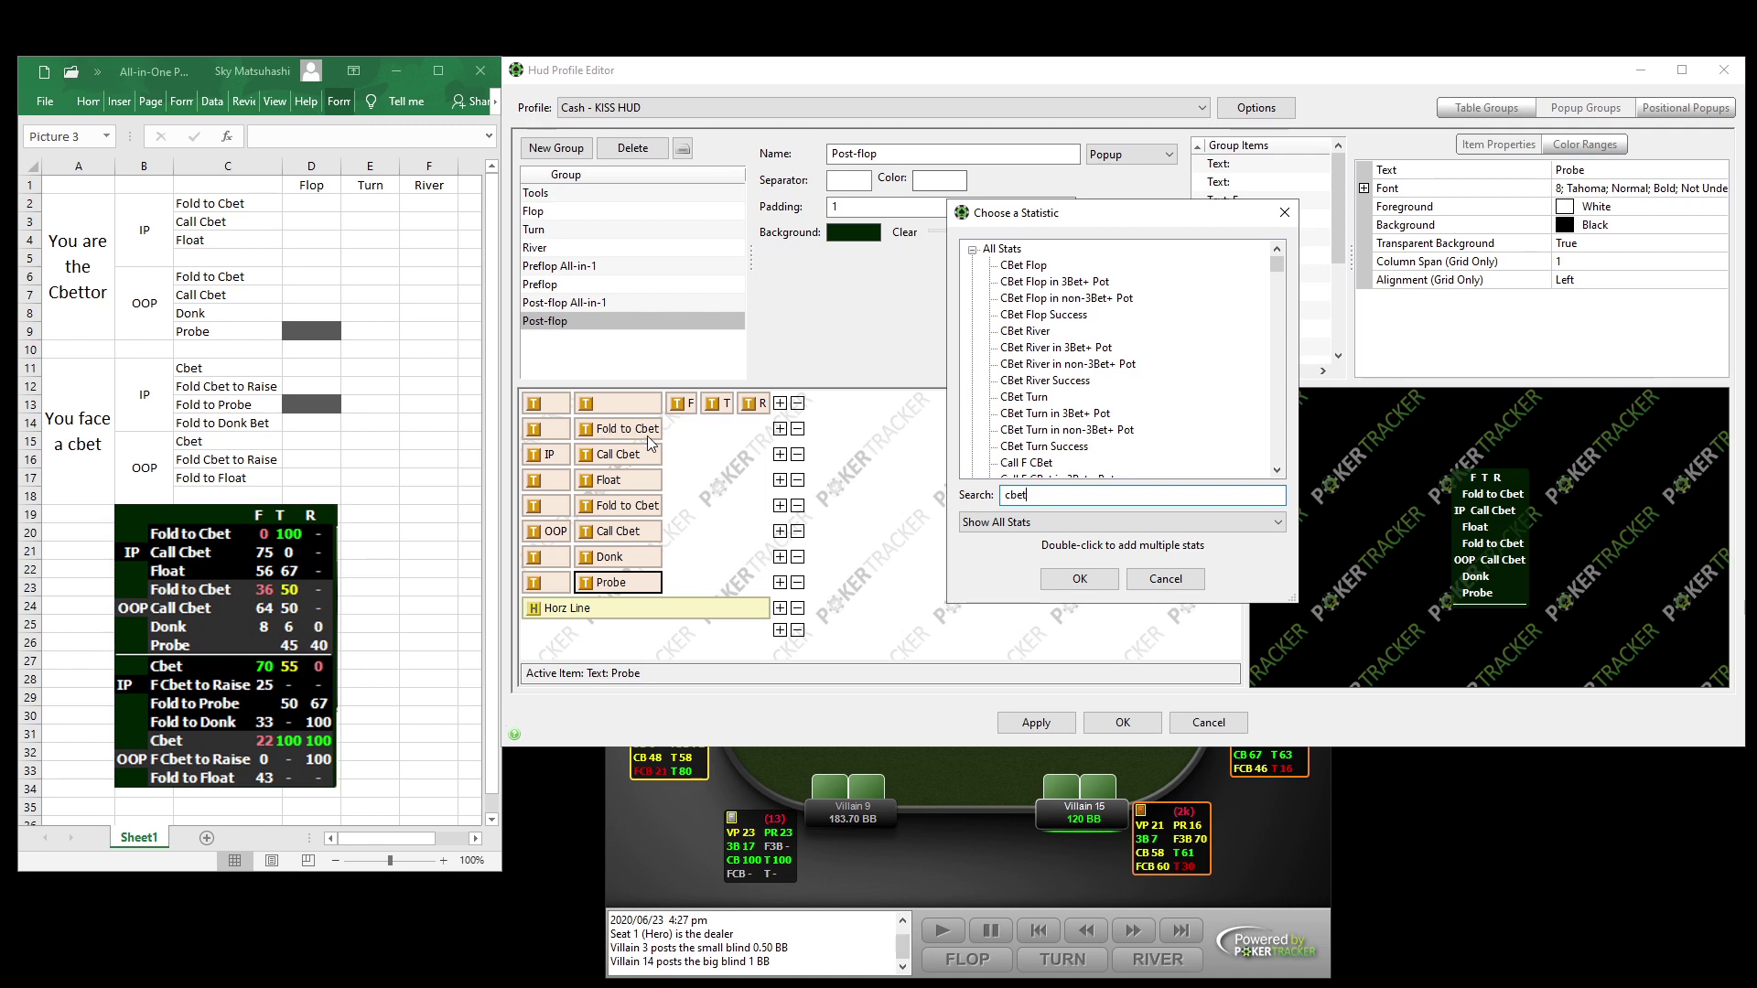
scroll(1049, 436, down, 10)
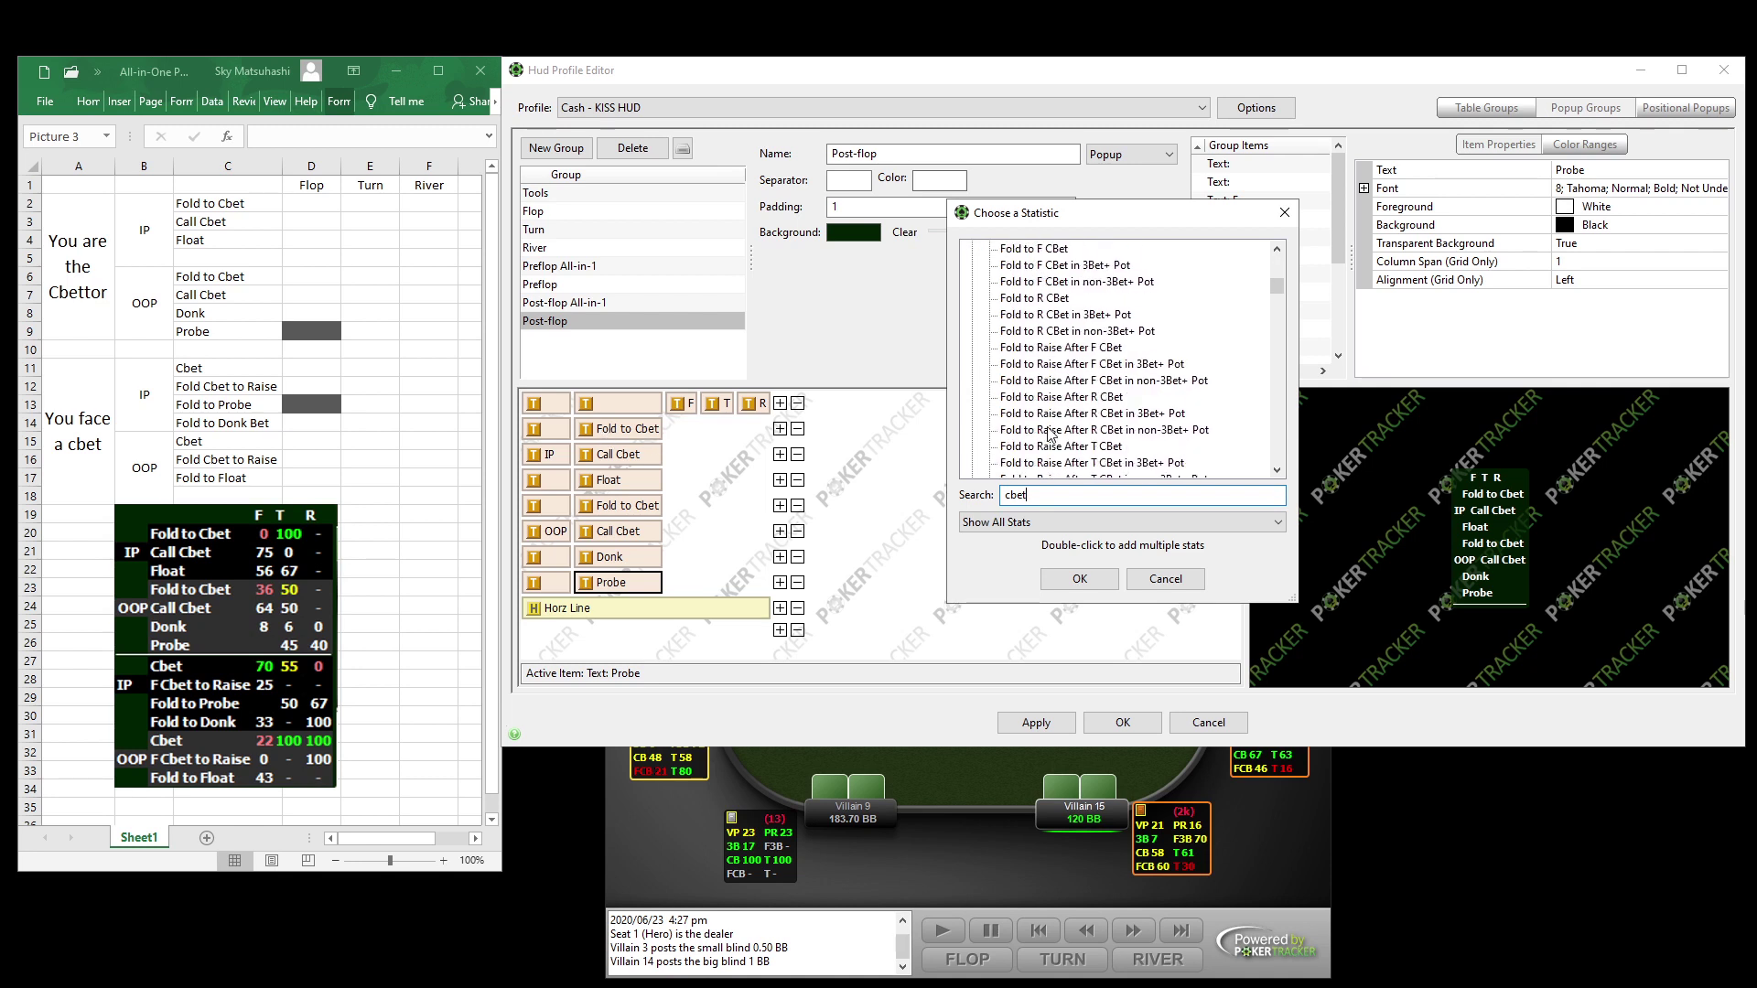
scroll(1043, 384, up, 1)
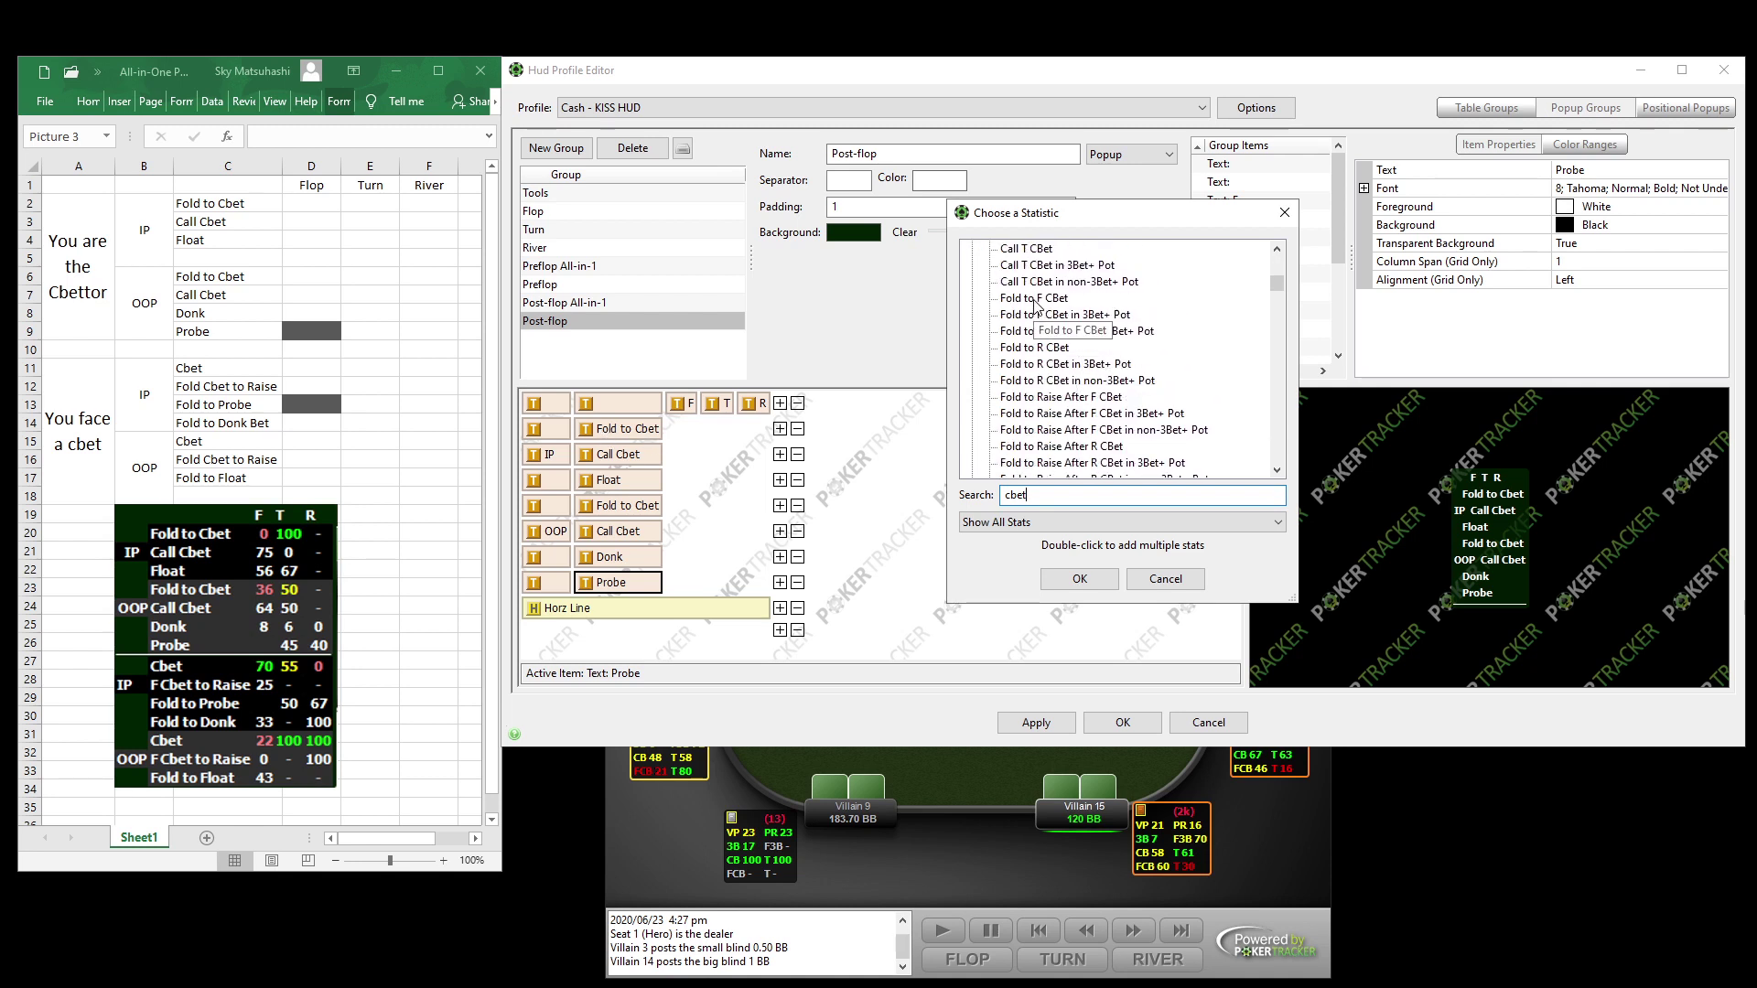
double_click(1035, 299)
scroll(1050, 403, down, 2)
click(1052, 449)
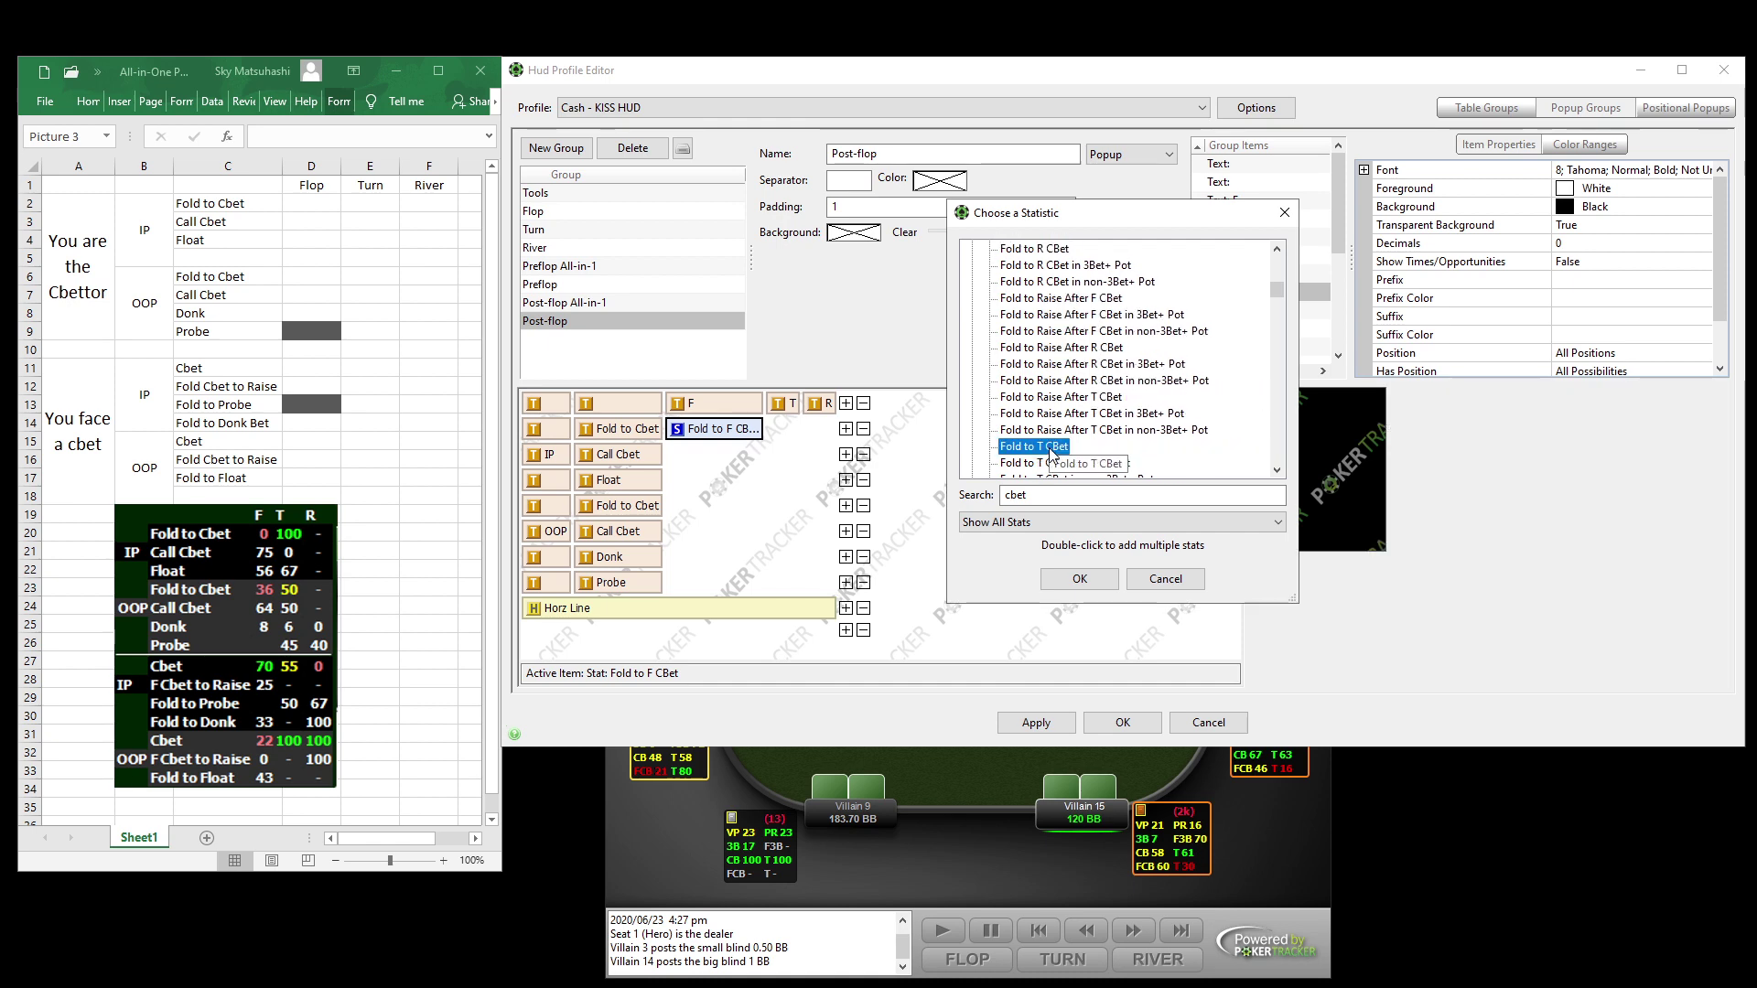
double_click(1053, 448)
double_click(1046, 250)
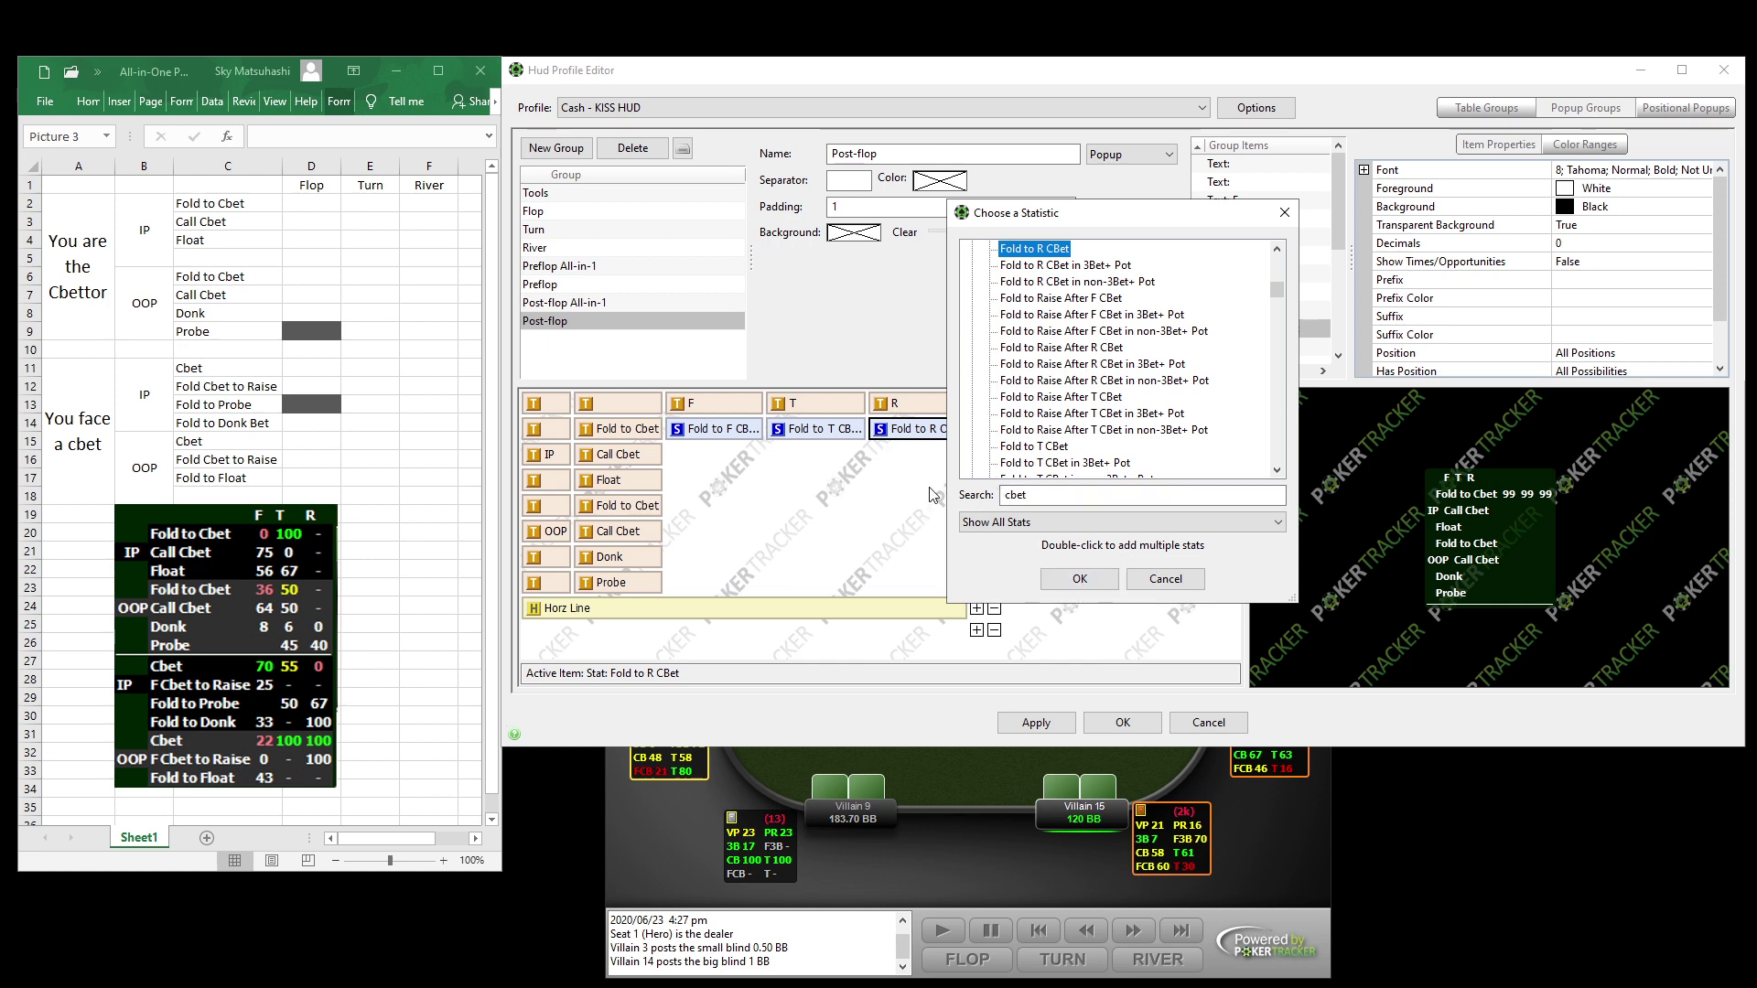
scroll(1075, 428, up, 10)
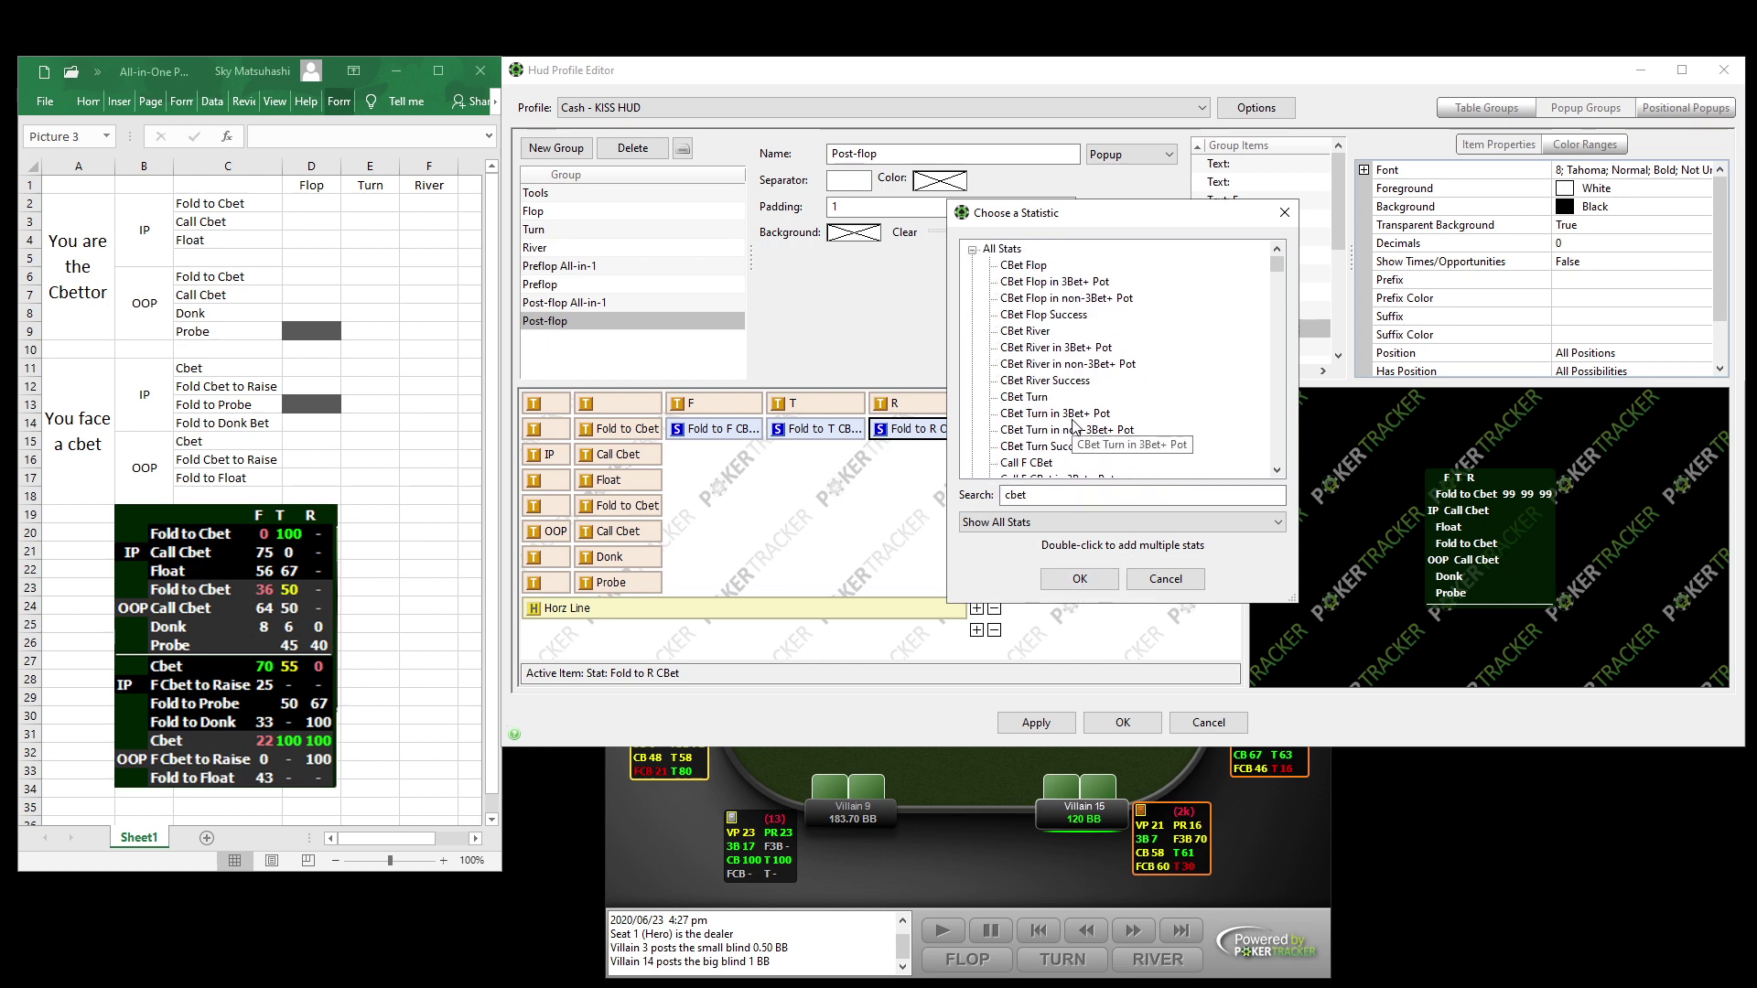
scroll(1052, 366, down, 2)
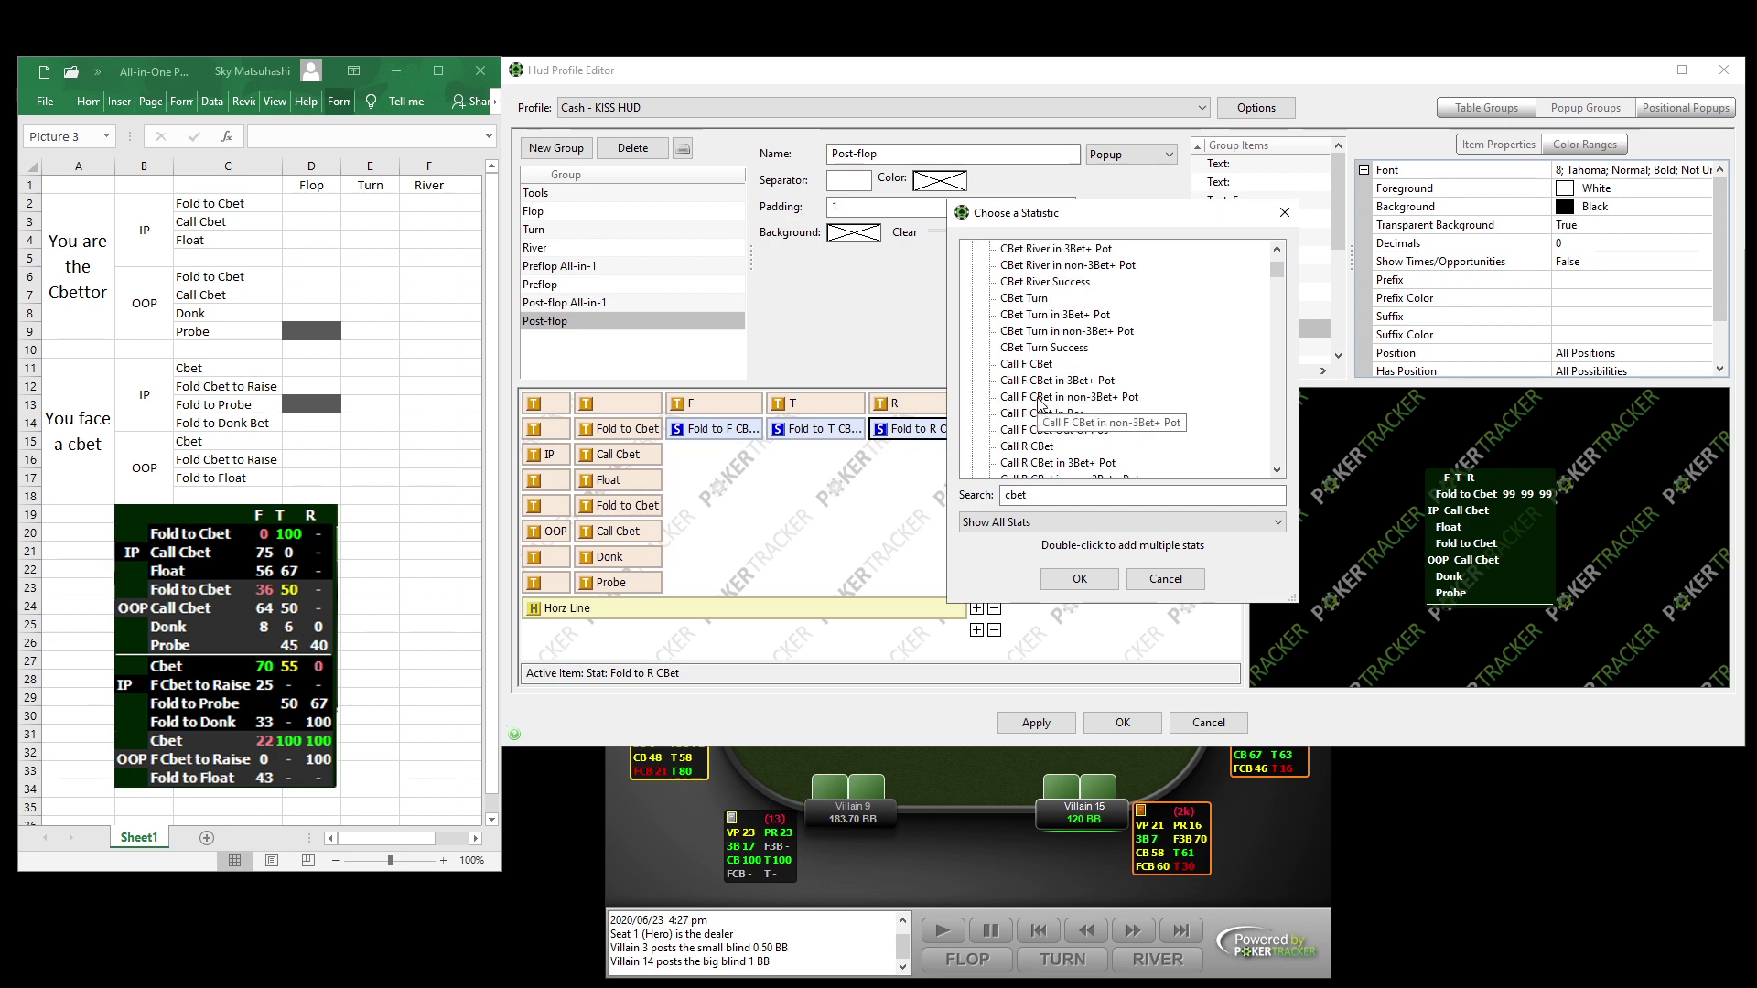
Add Call F, T and R CBet statistics to the grid.
click(1052, 364)
scroll(1071, 411, down, 2)
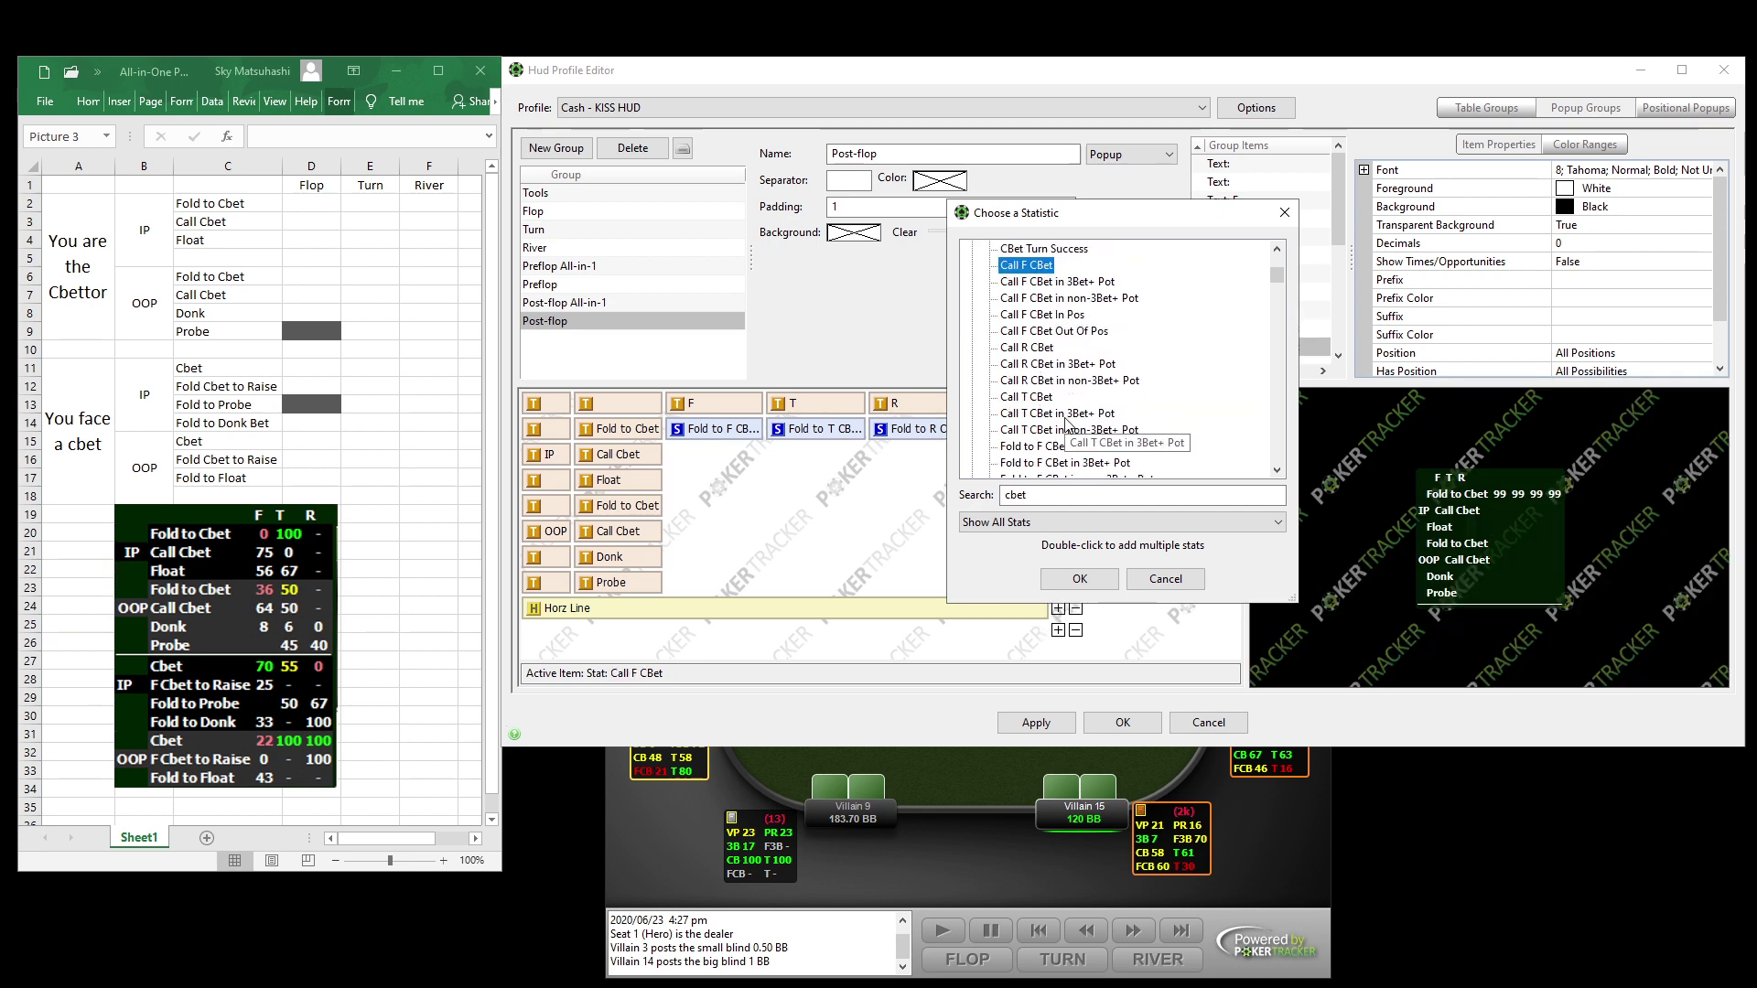
click(1043, 398)
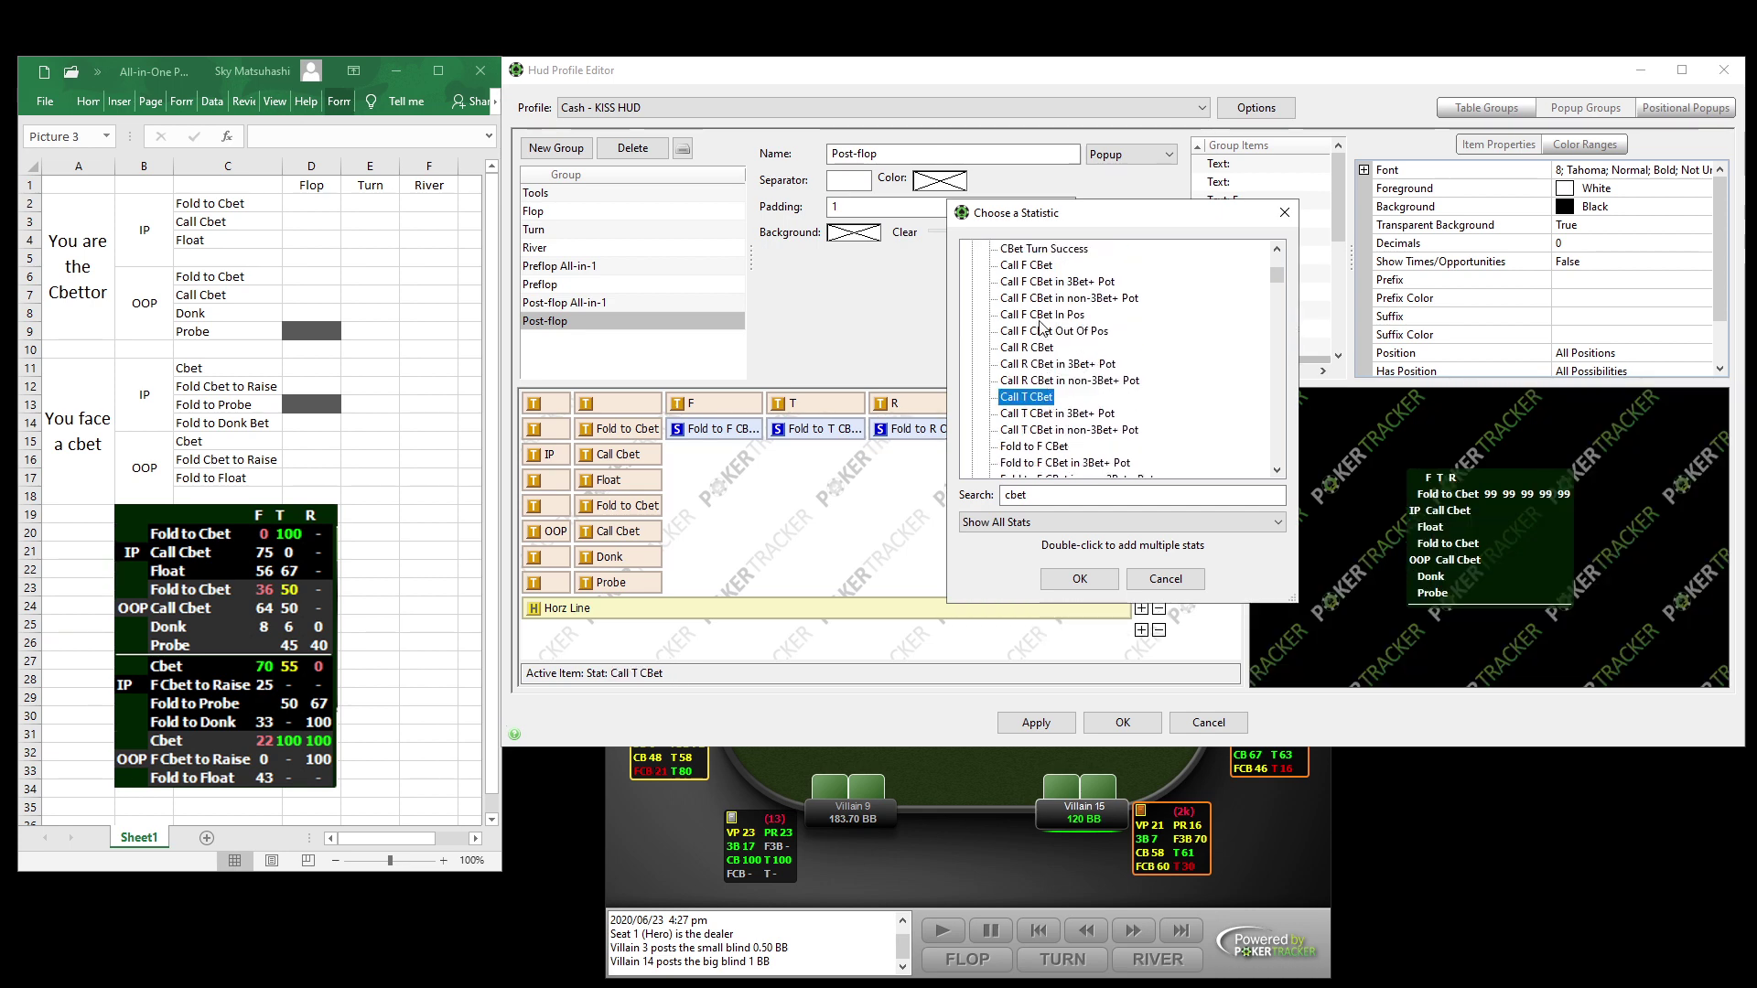
click(1032, 348)
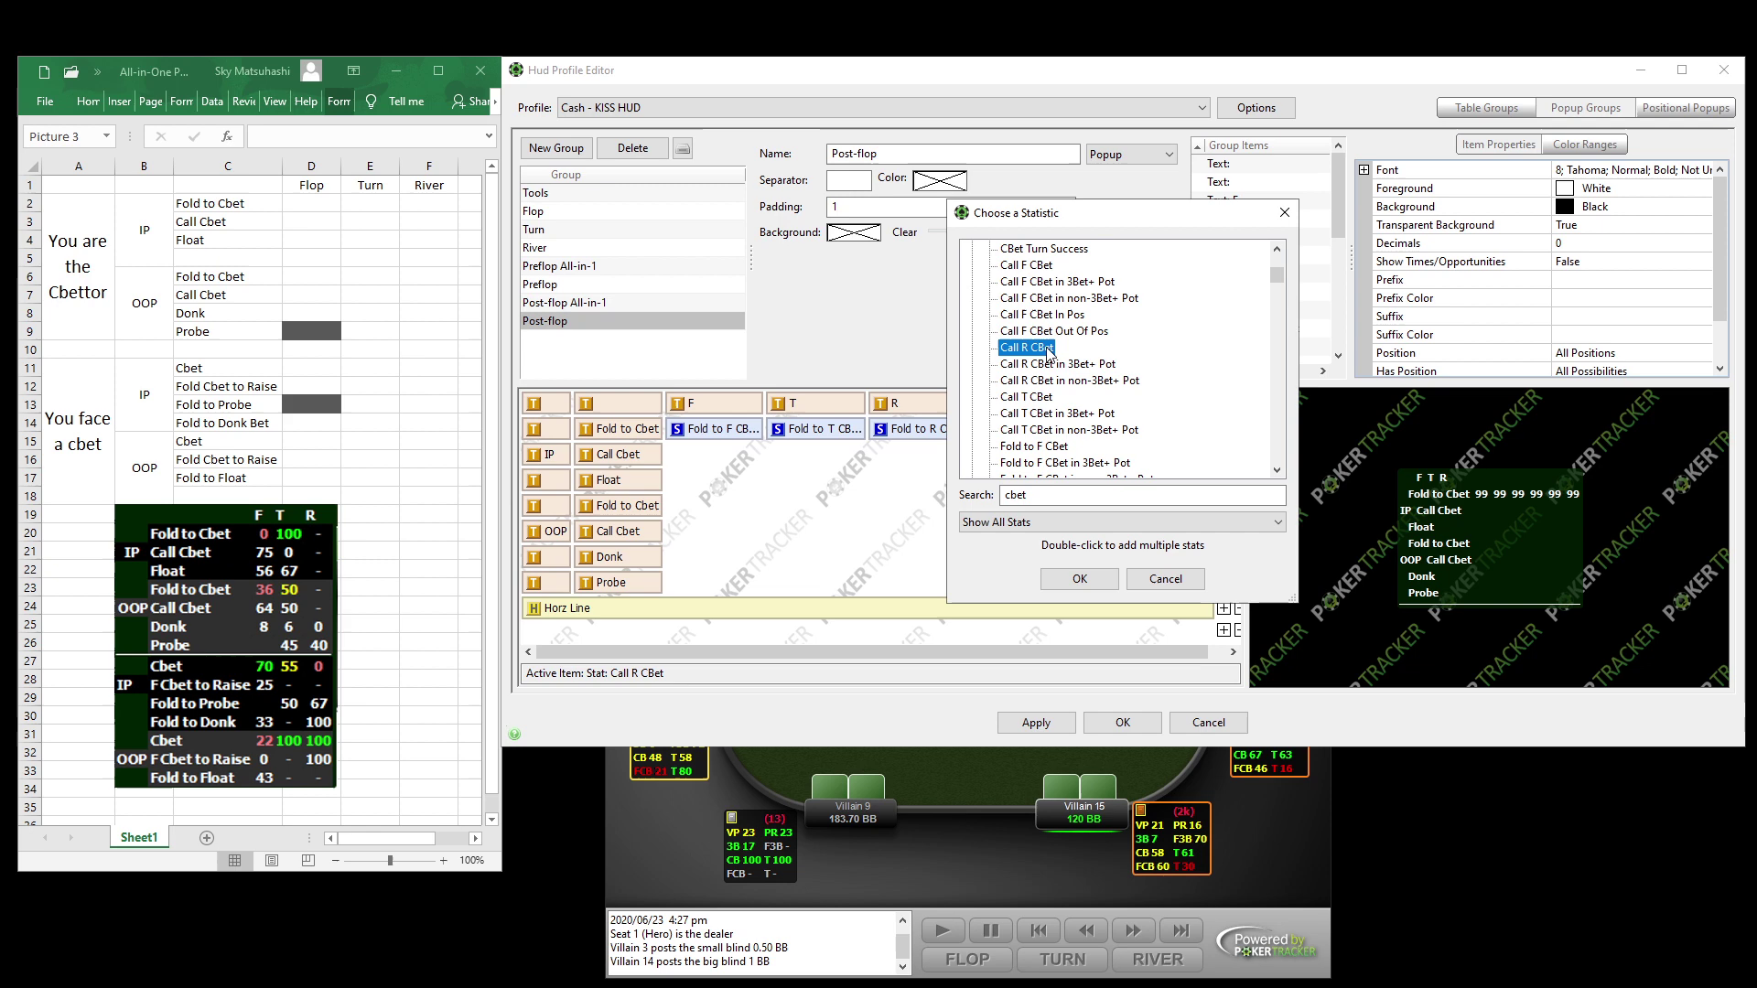
click(1046, 265)
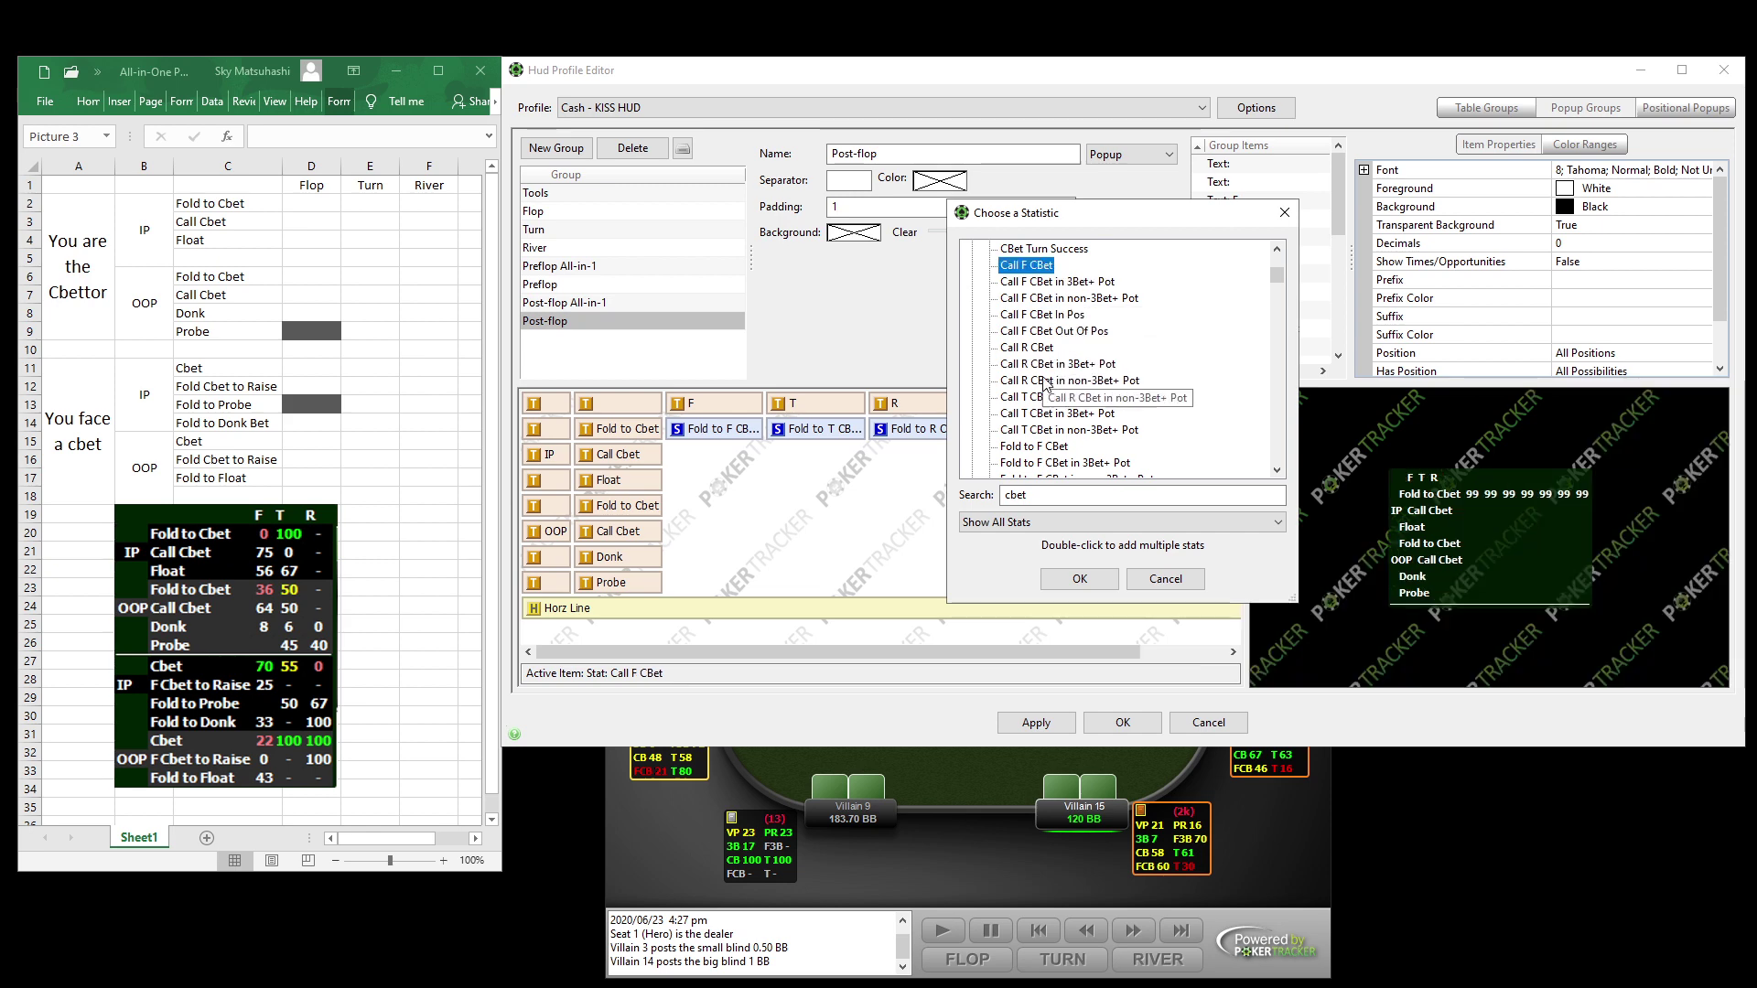
click(1043, 398)
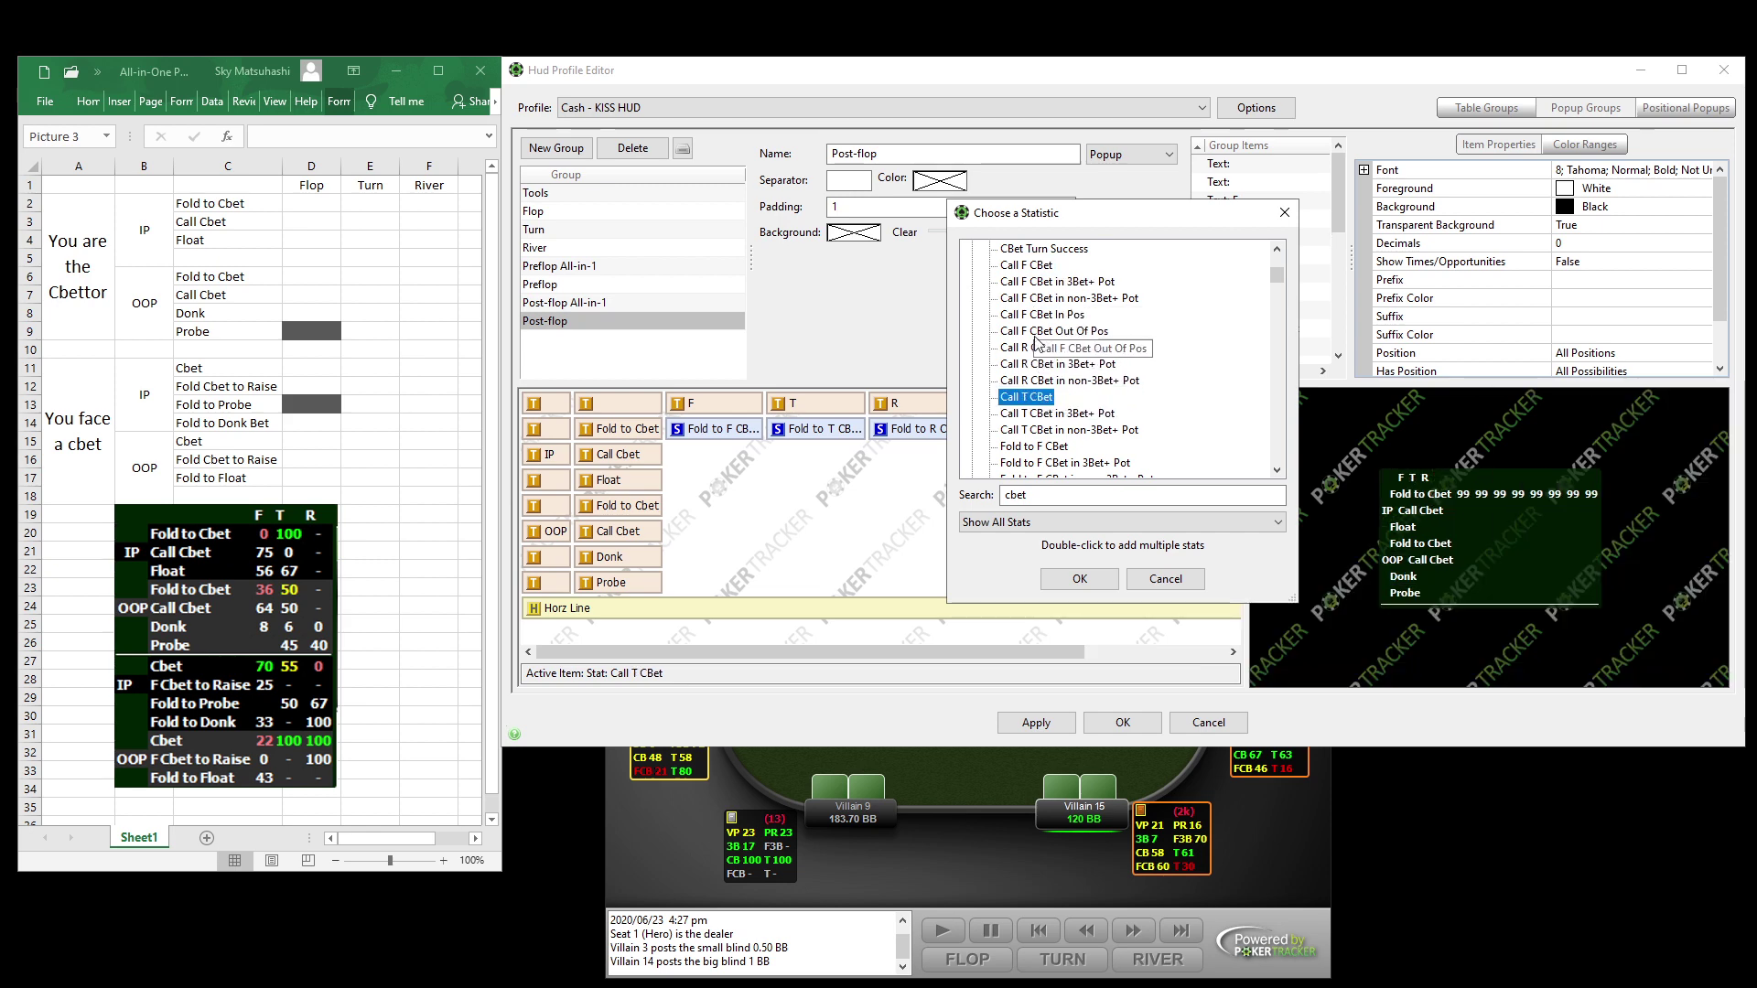
click(1029, 348)
Add a second set of Fold to F, T and R CBet statistics.
scroll(1057, 434, down, 2)
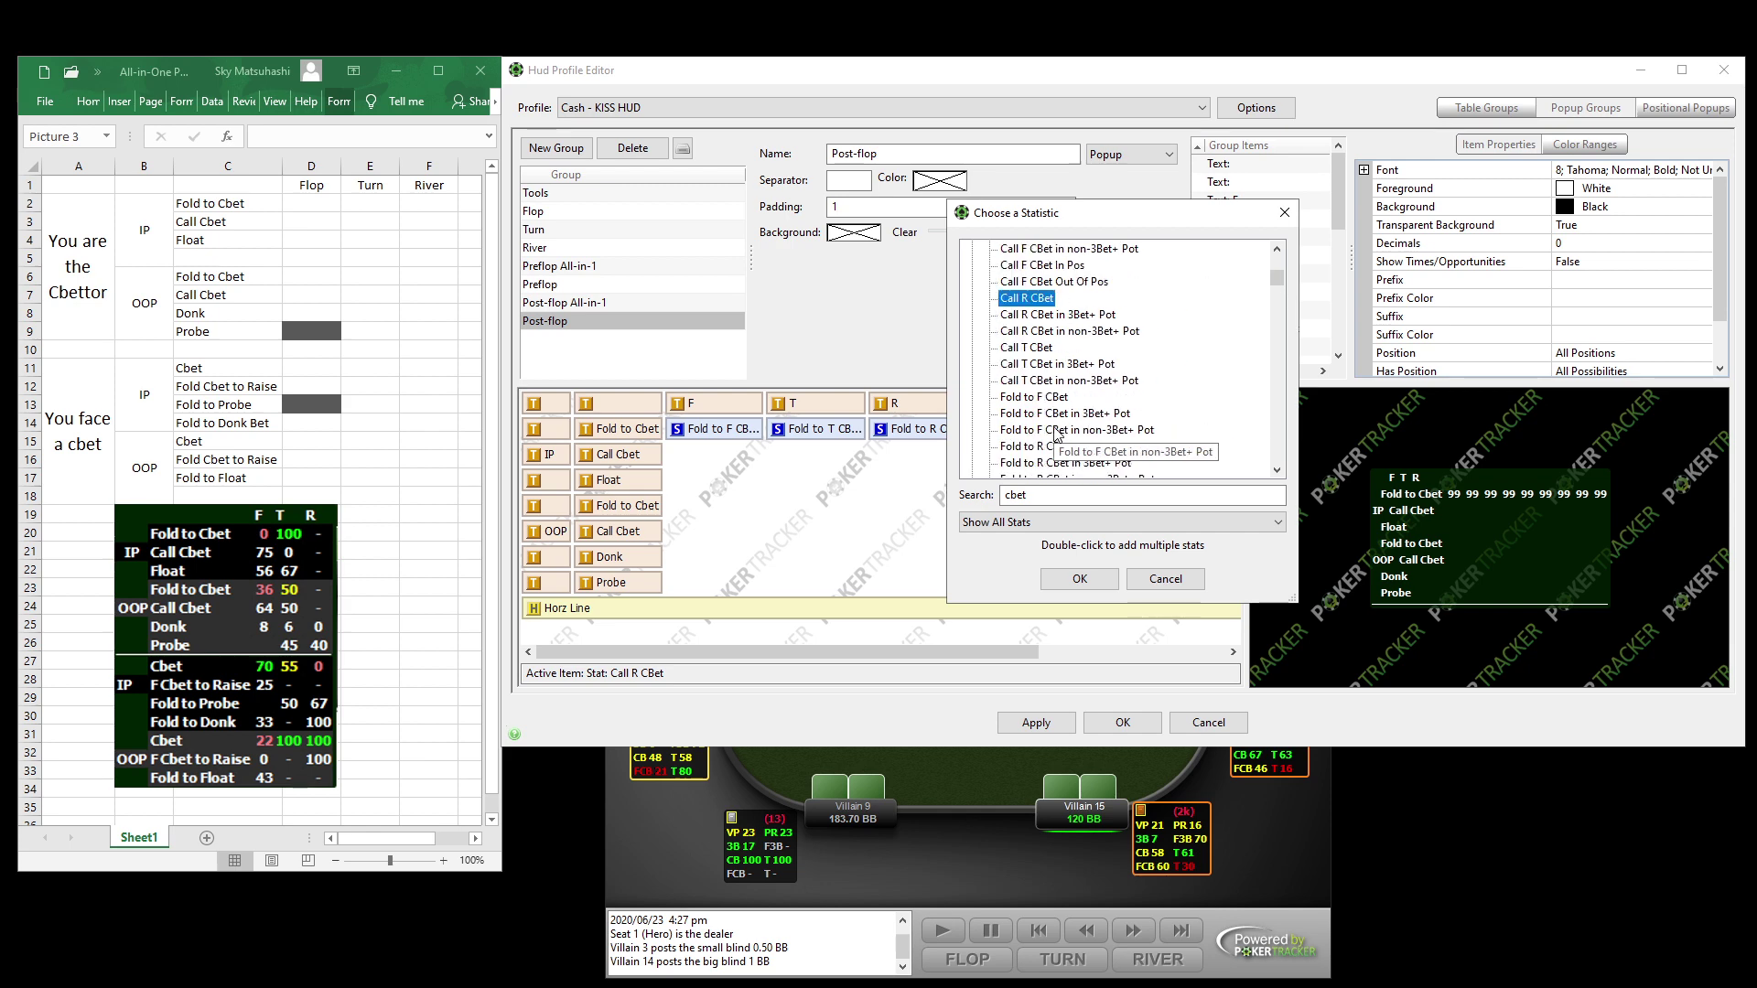
click(1044, 347)
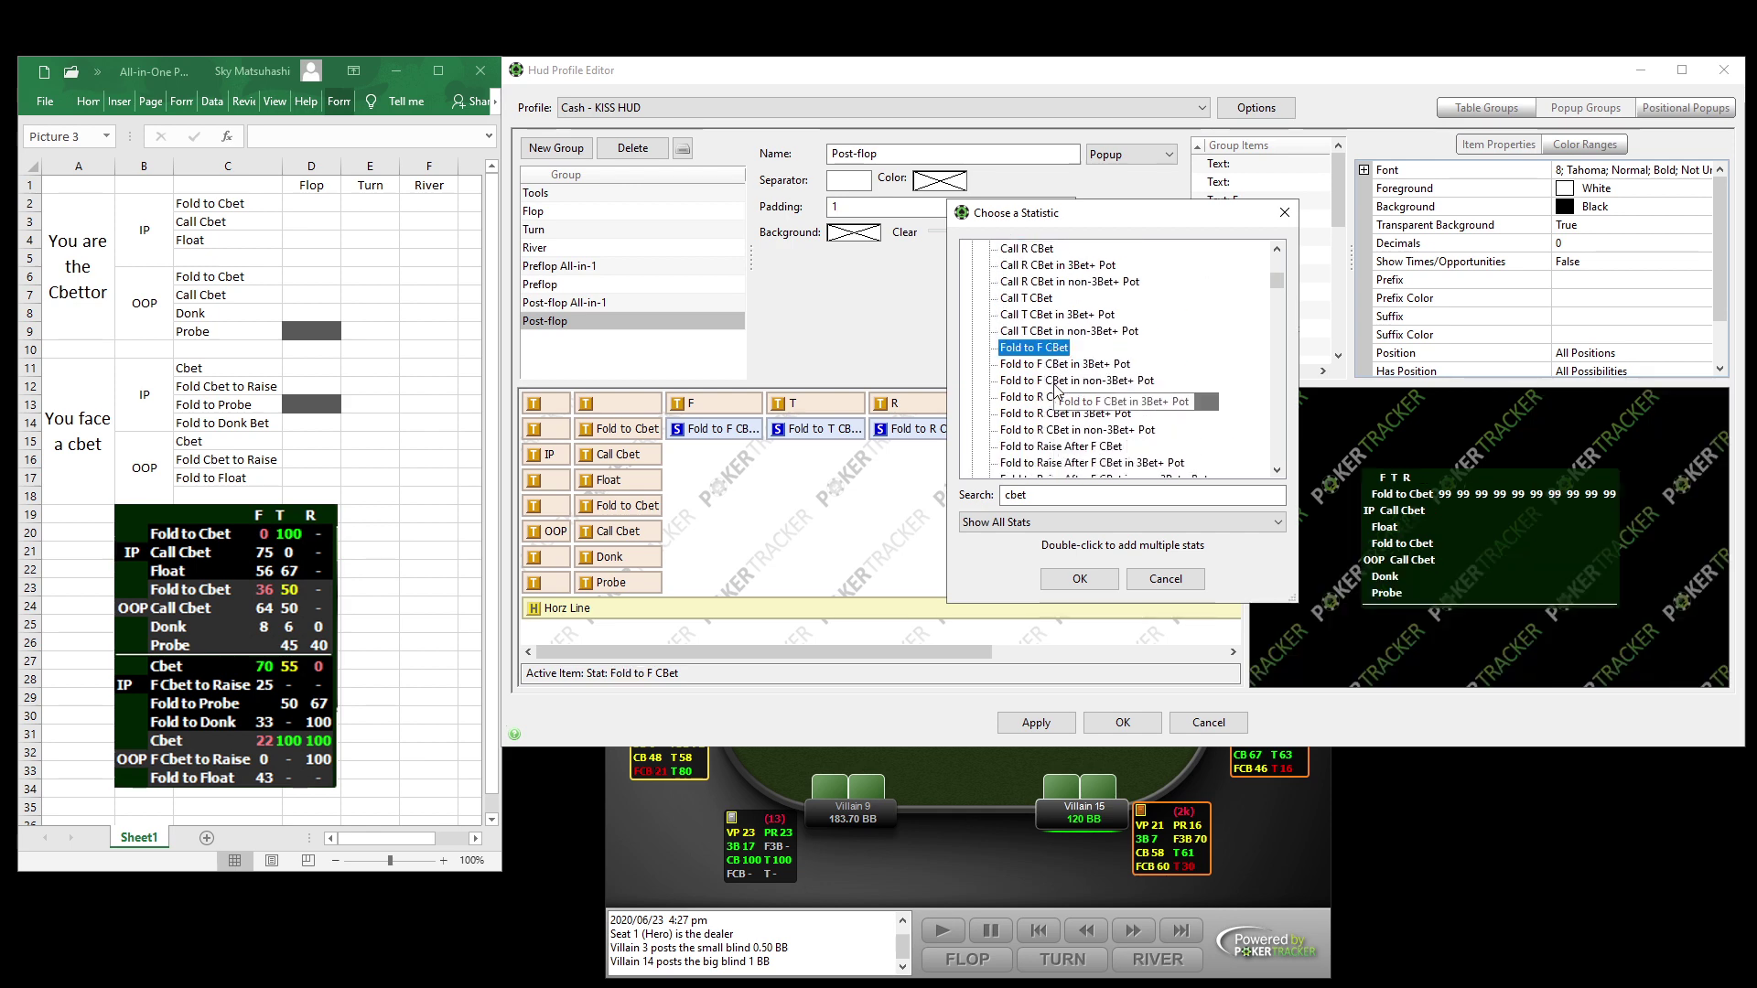
scroll(1053, 439, down, 2)
scroll(1051, 438, down, 2)
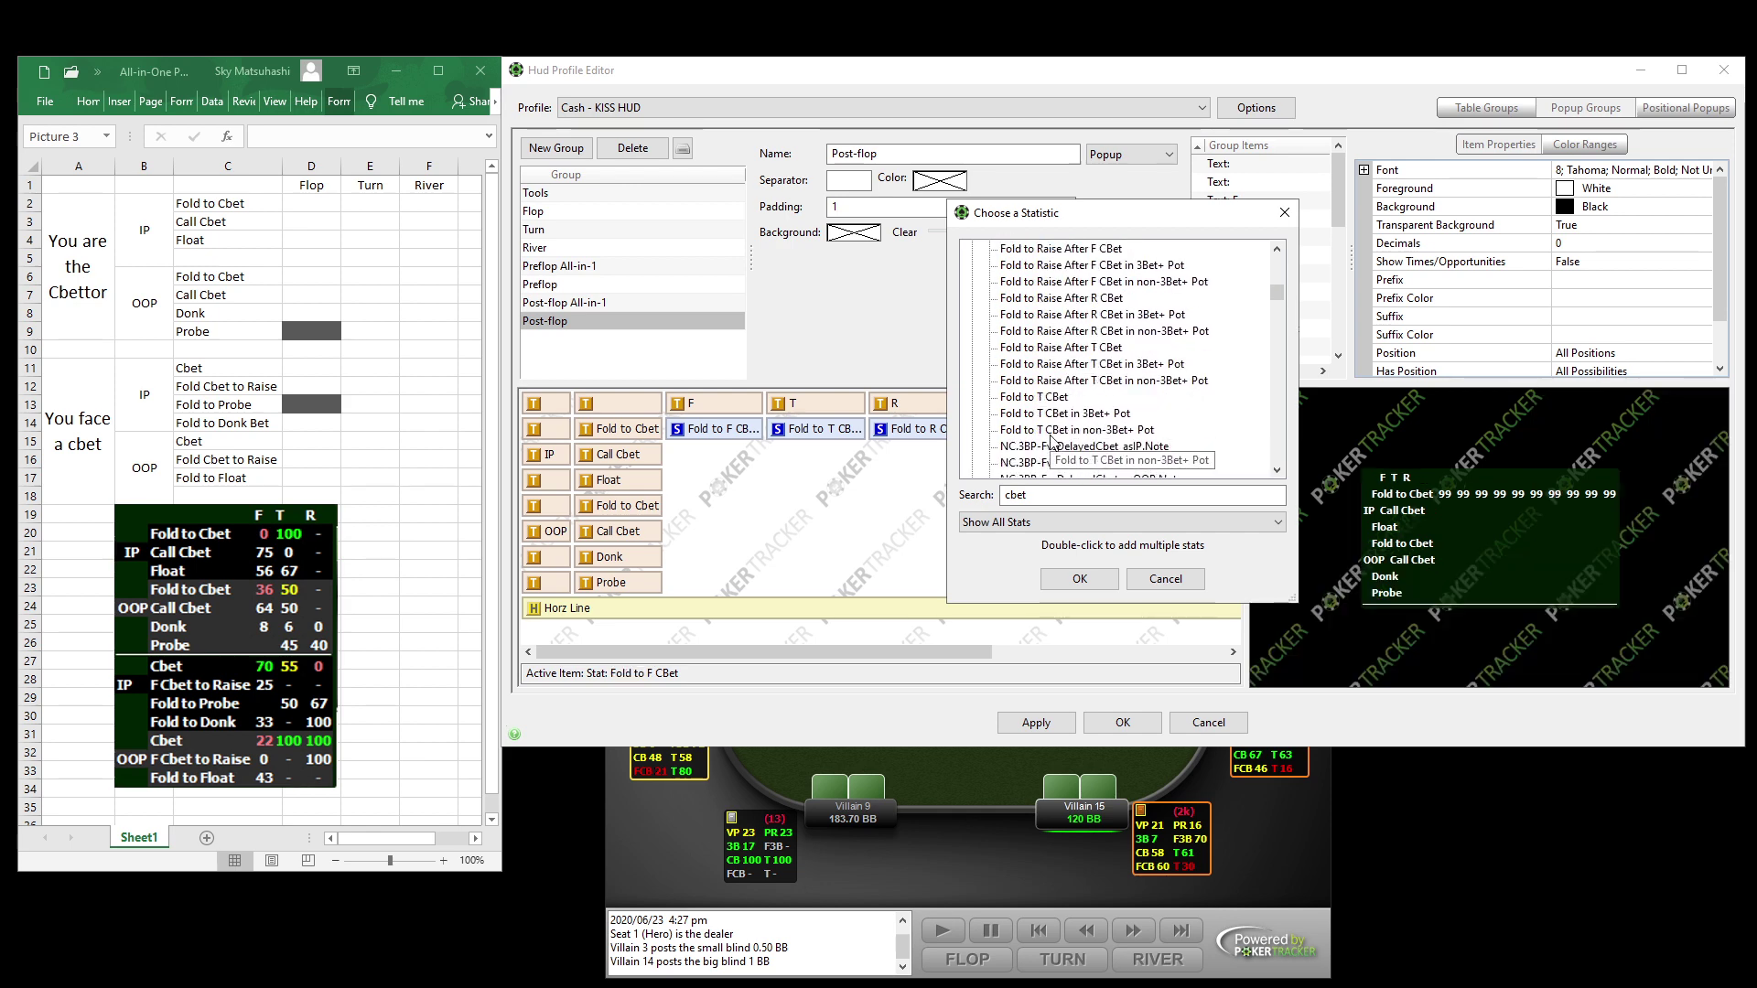
click(1048, 397)
click(1034, 298)
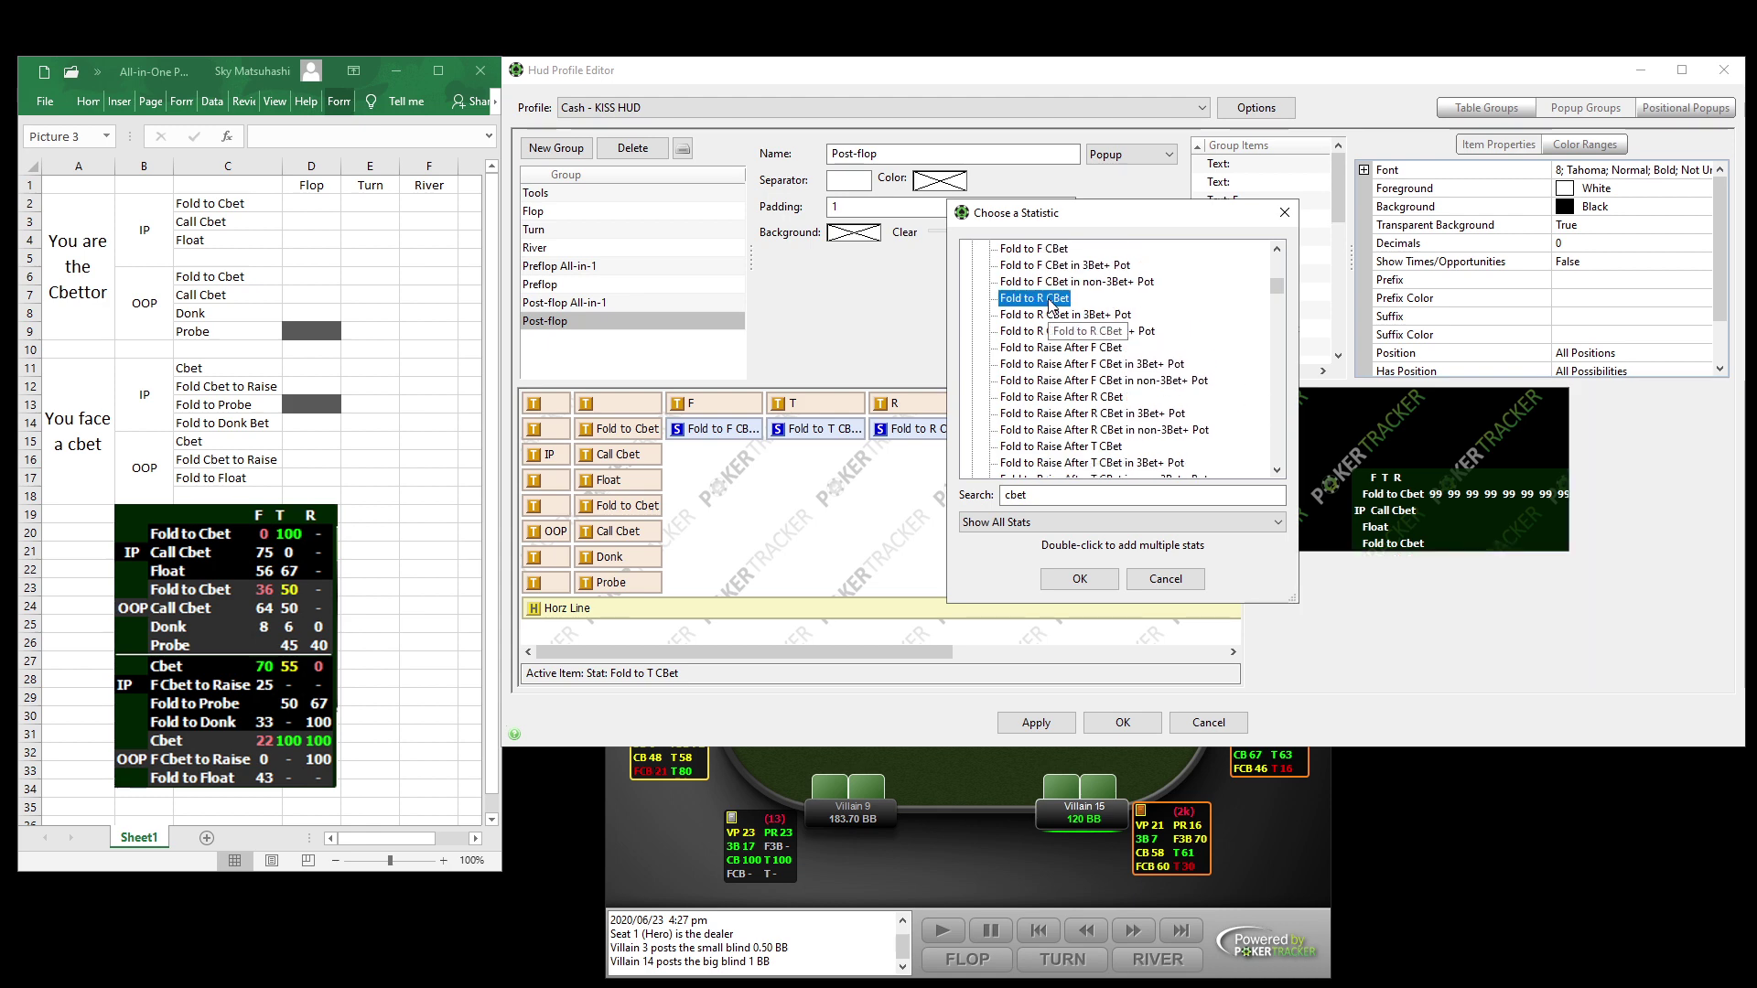
Move Call F CBet into the IP Call Cbet row and Fold to F/T CBet into the OOP Fold to Cbet row.
click(1081, 580)
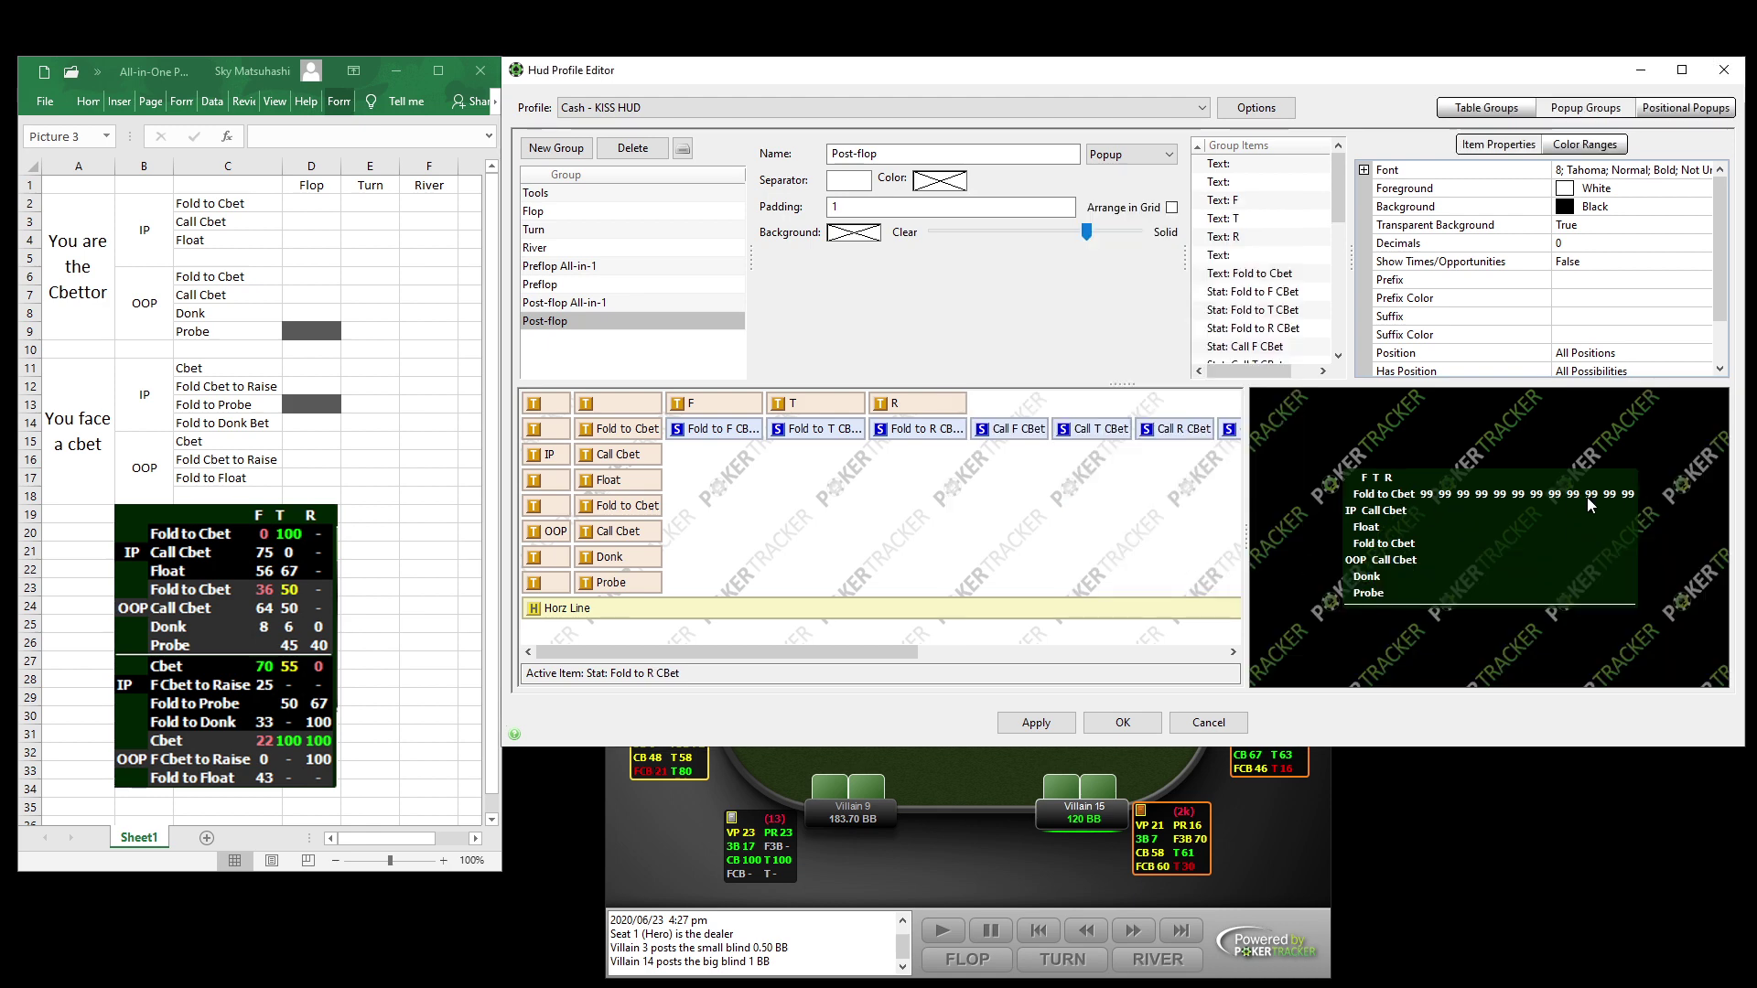
drag(1013, 430, 910, 531)
drag(1042, 428, 654, 503)
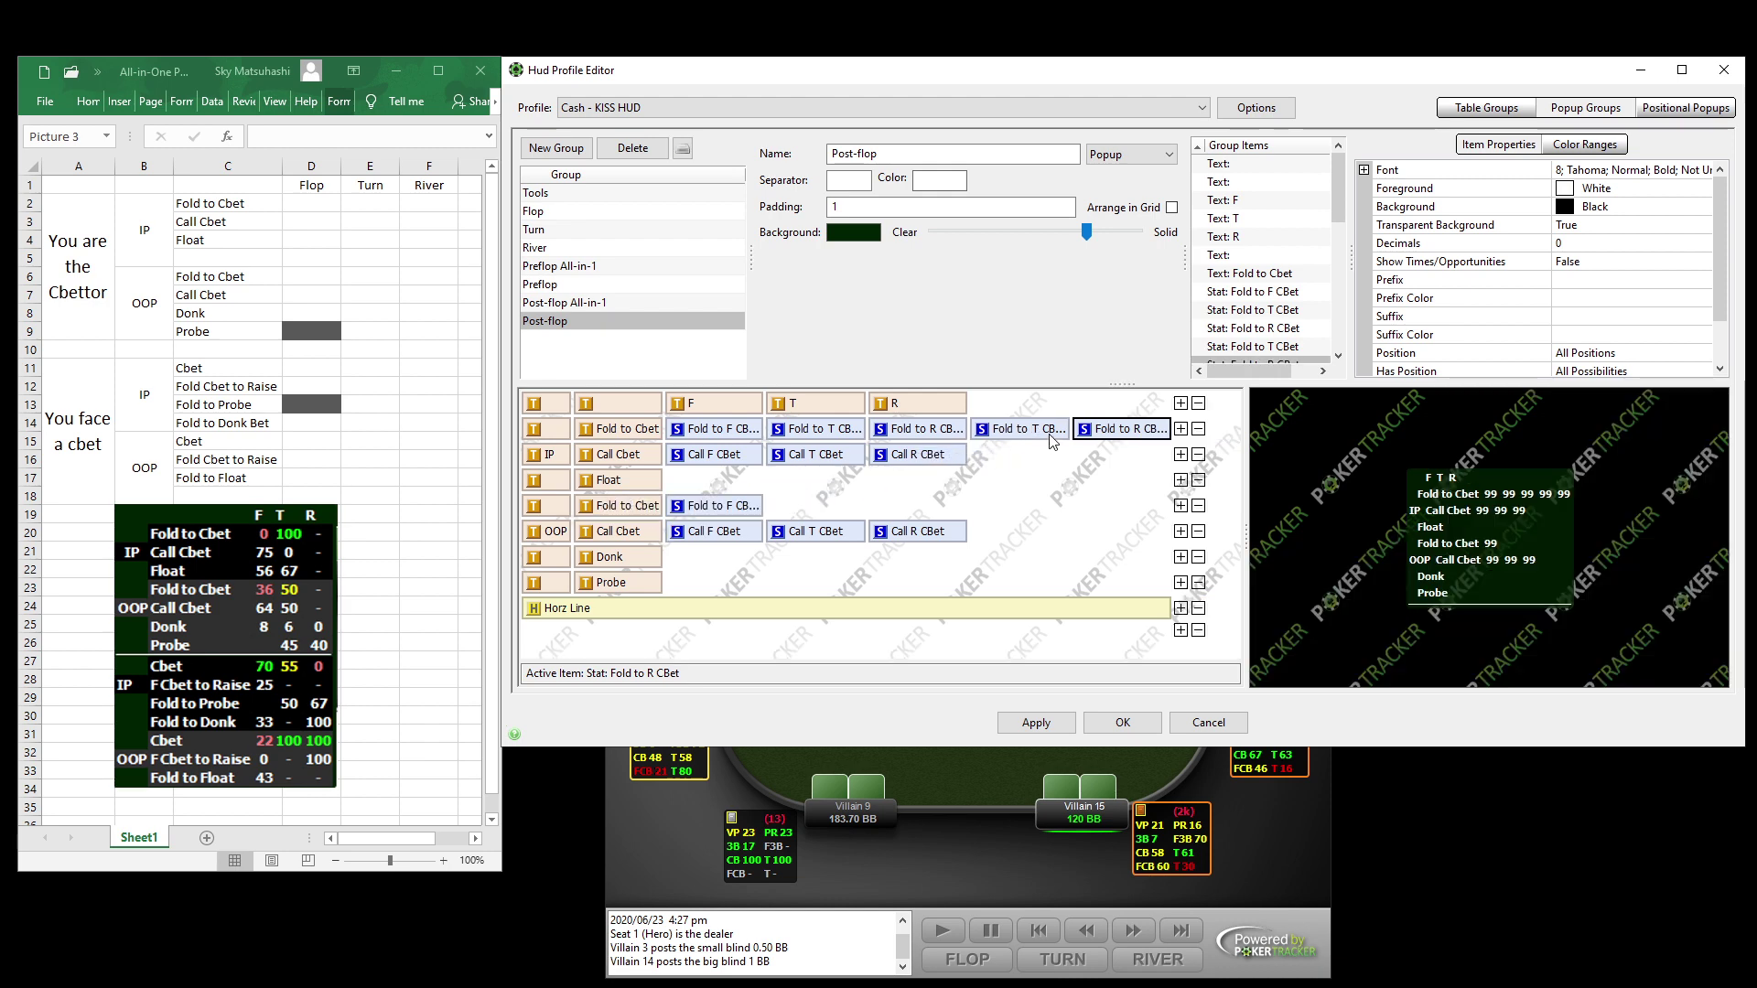
drag(1051, 437, 856, 513)
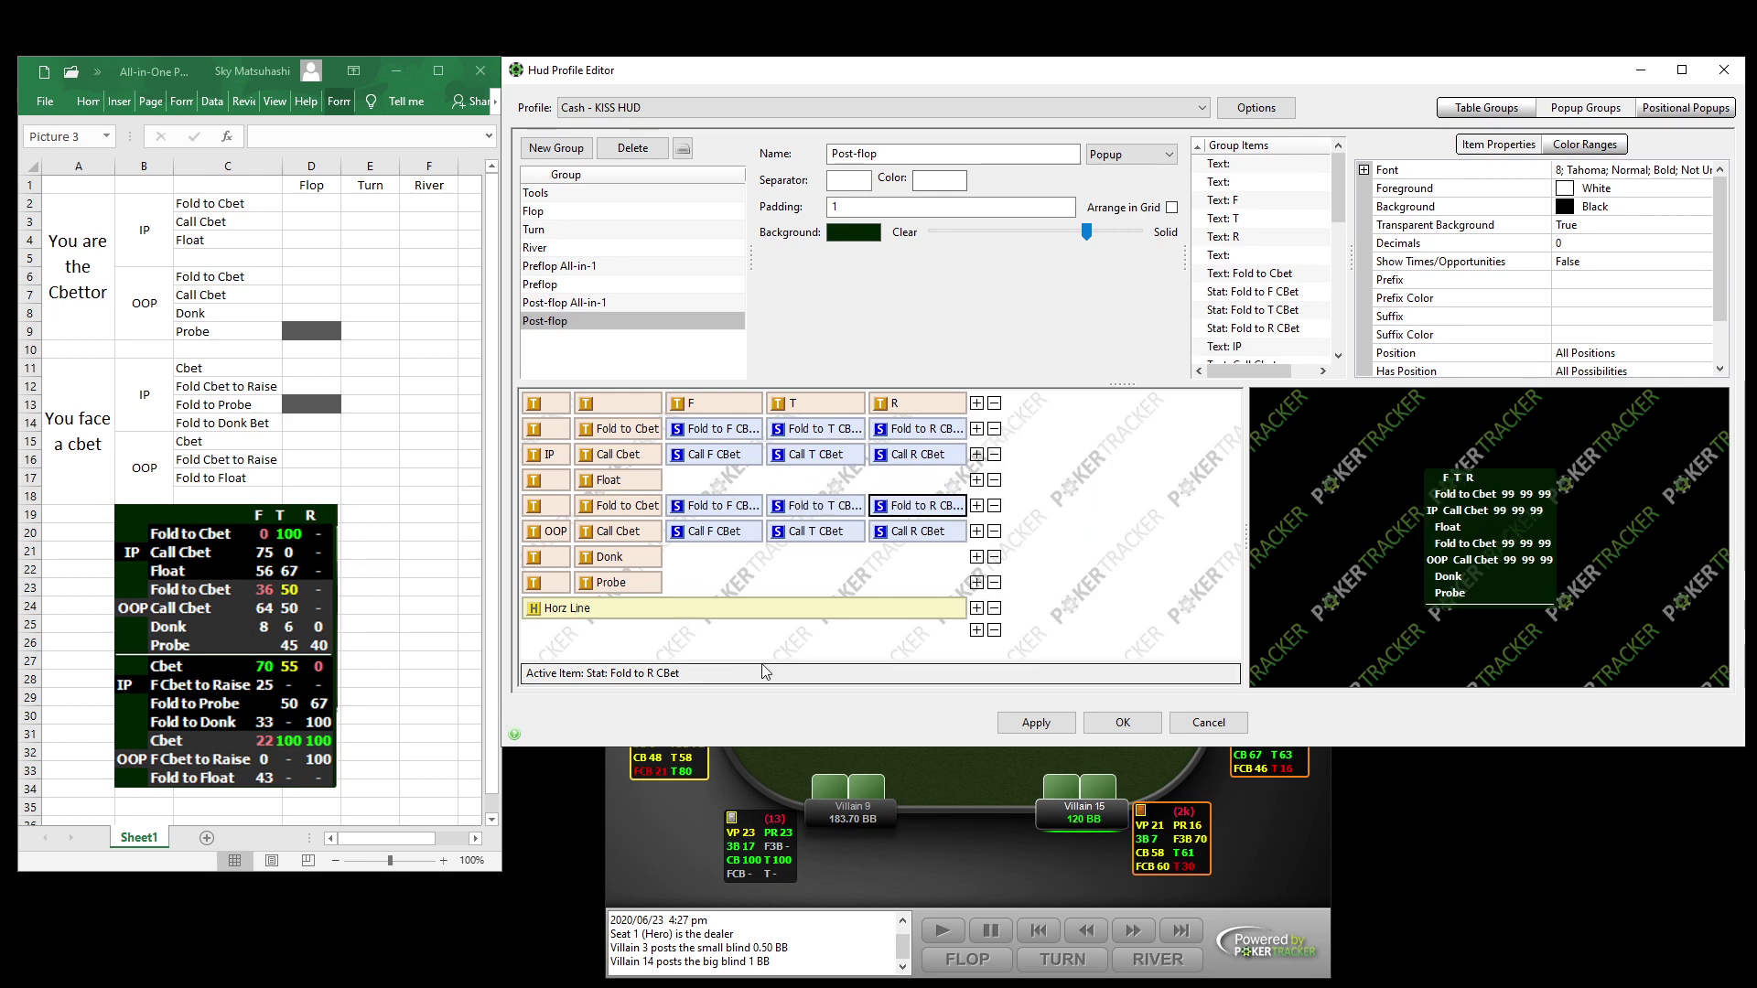
Add Float Flop, Float Total and Float River to the Float row.
click(977, 482)
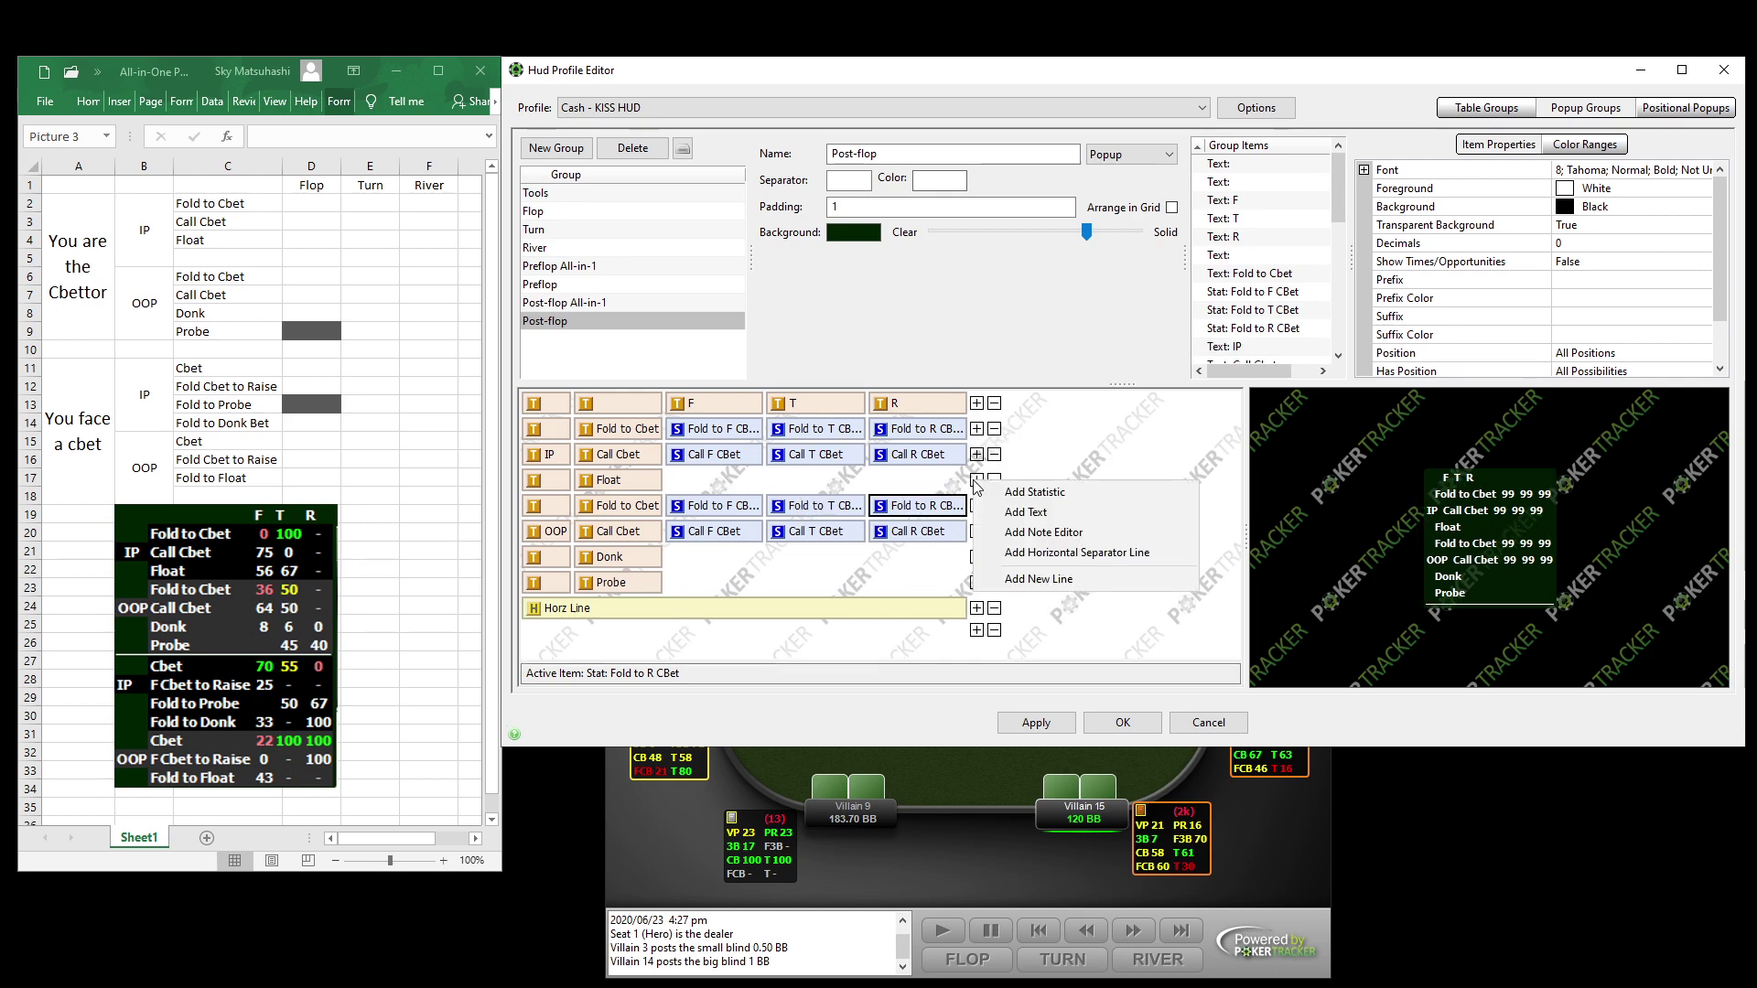
click(1053, 494)
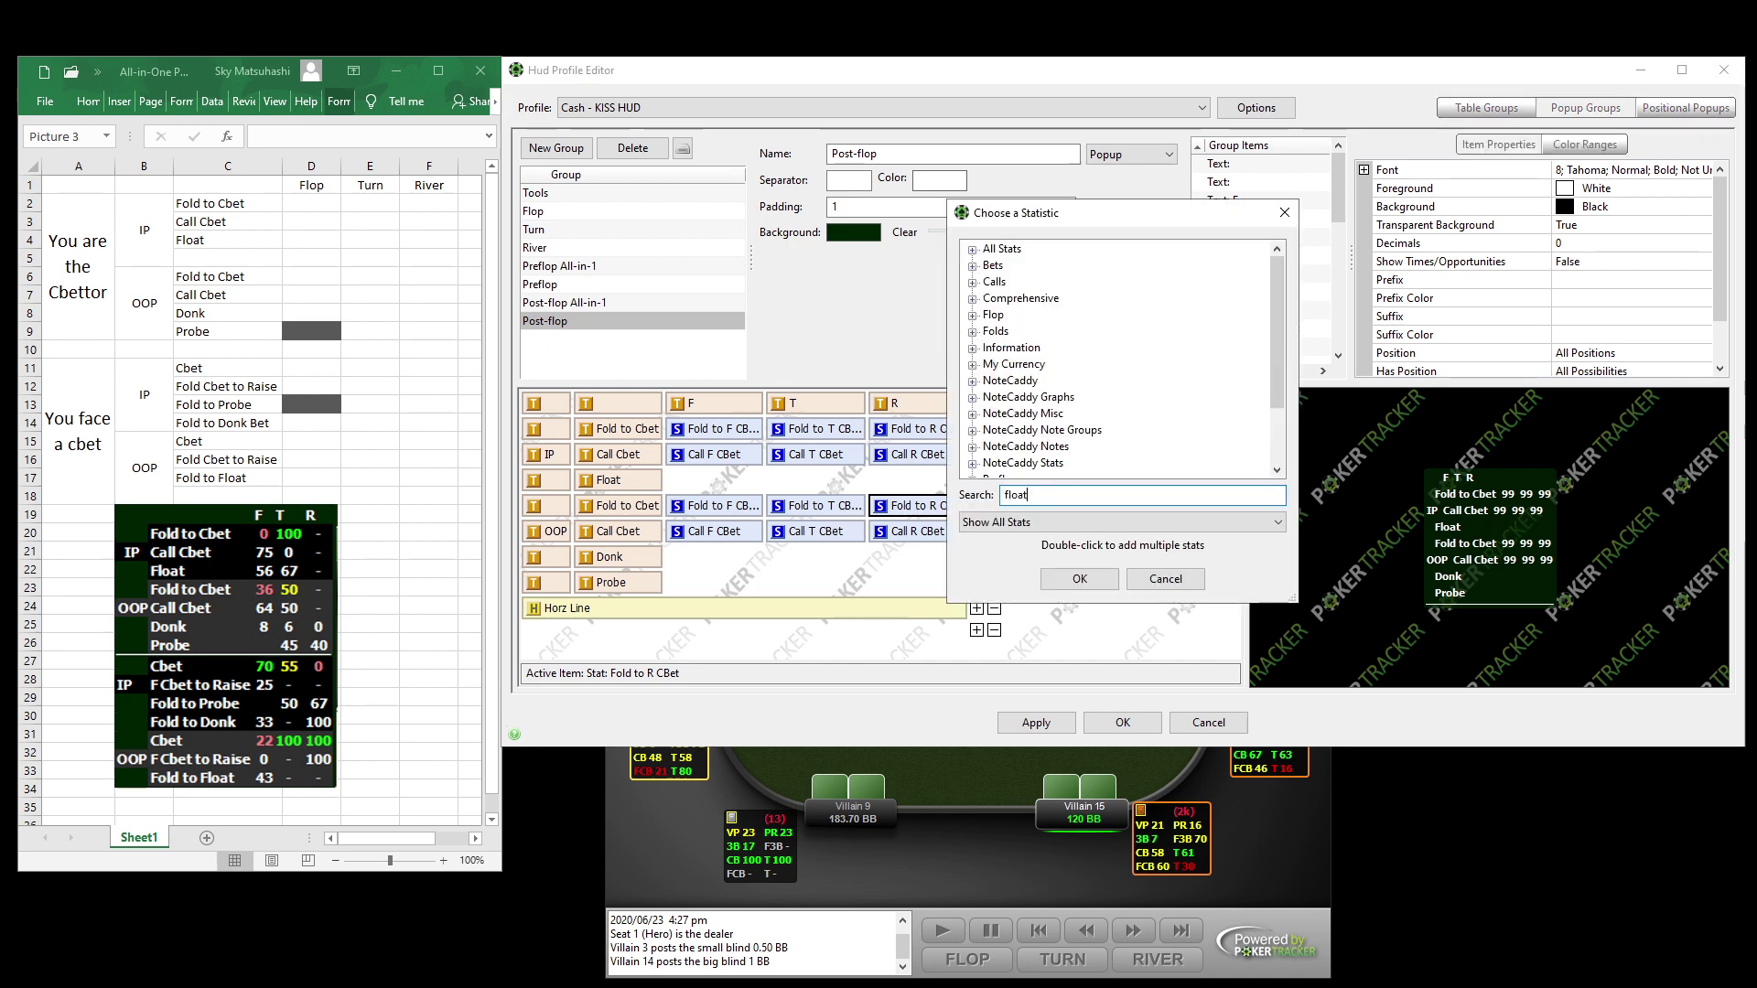
double_click(1023, 266)
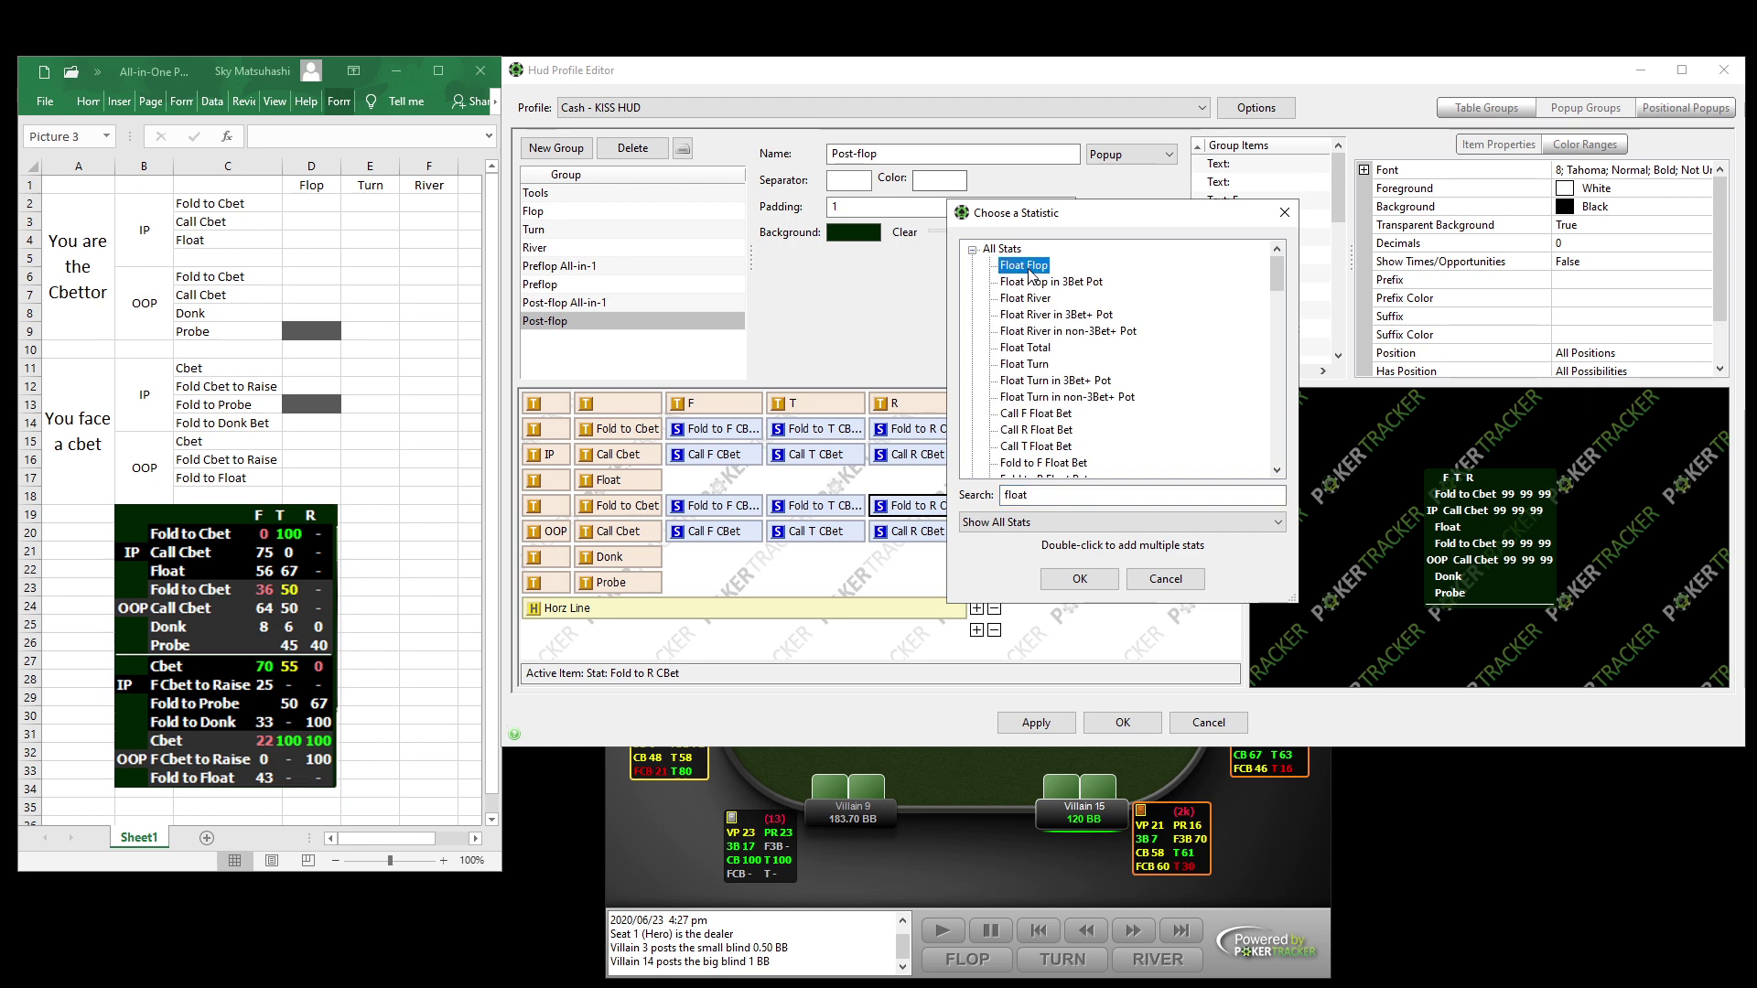
double_click(1043, 348)
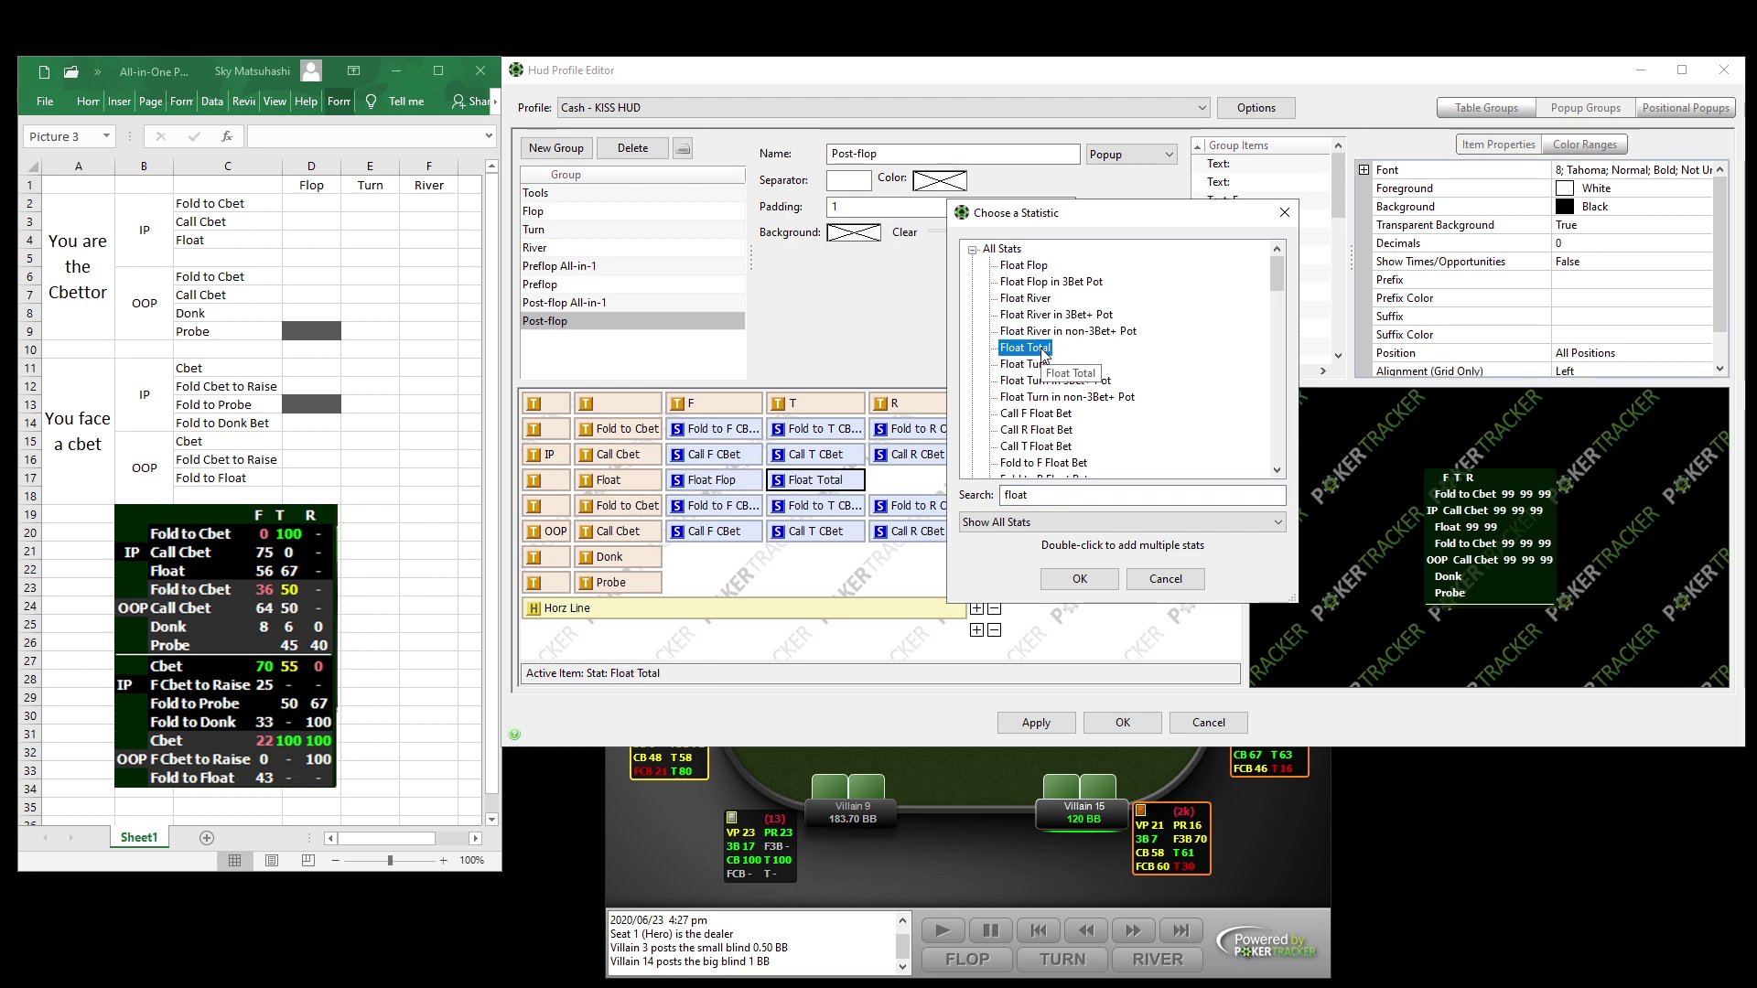
click(1032, 298)
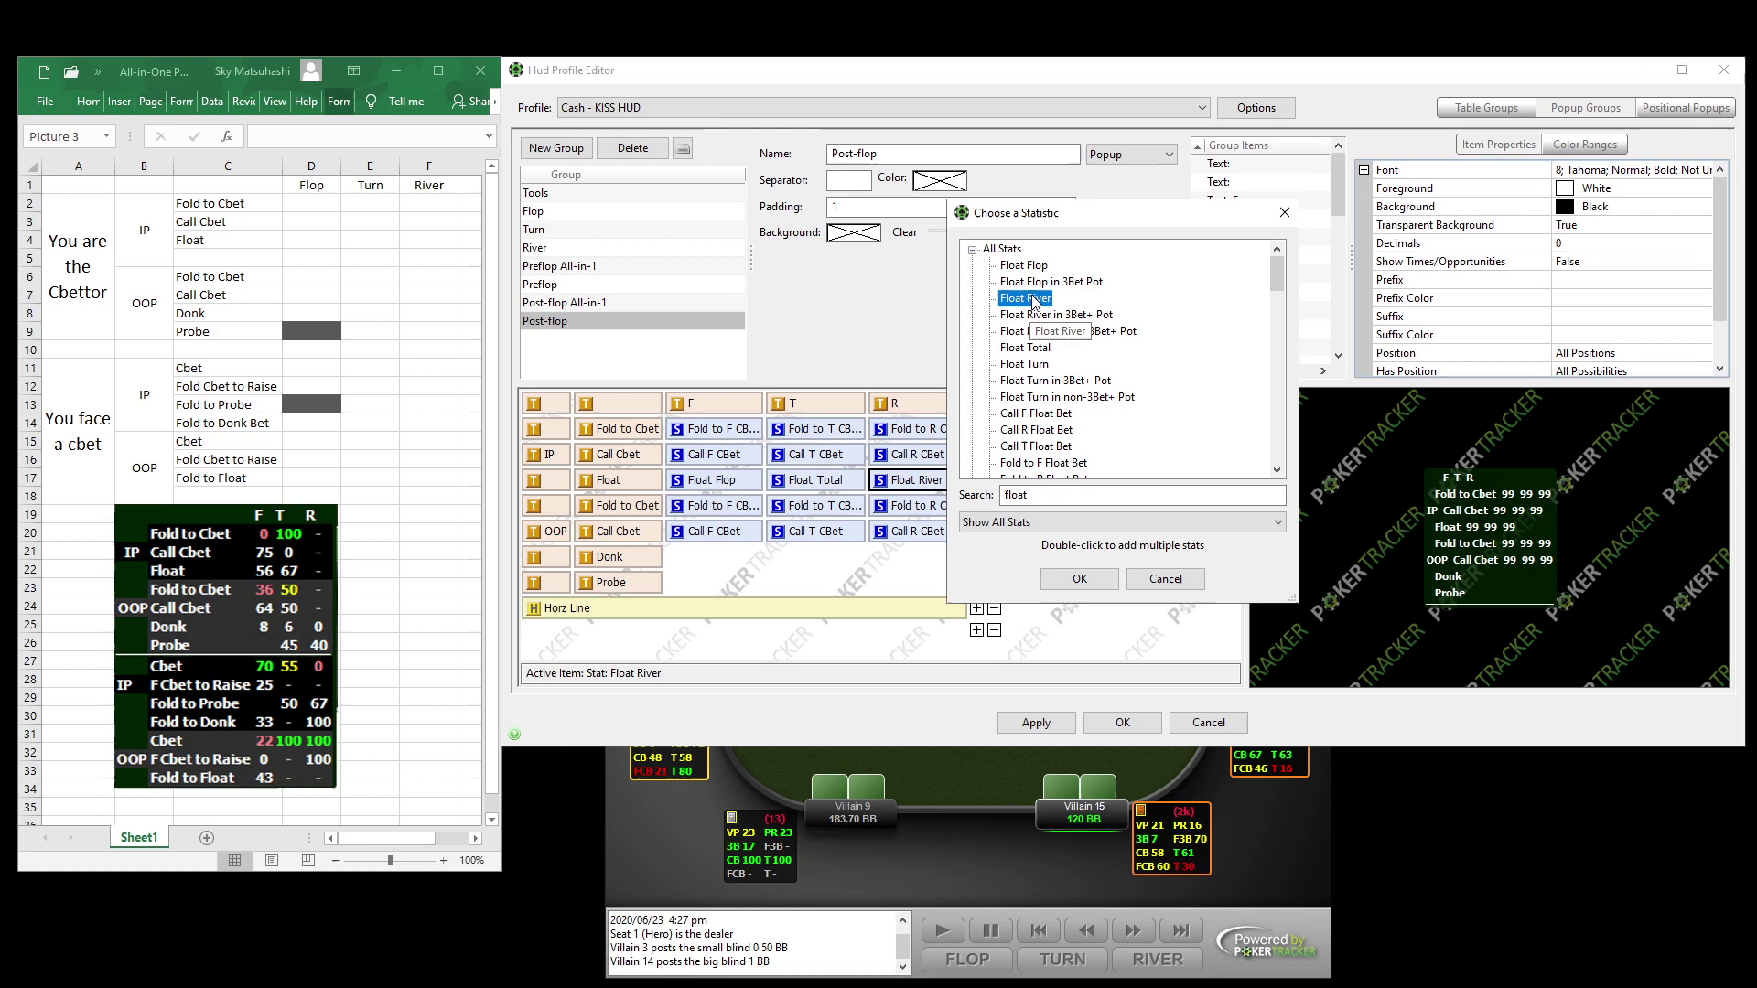
Search for 'donk' and 'pr' and add Donk Flop, Donk River and Probe River.
key(Tab)
text(donk)
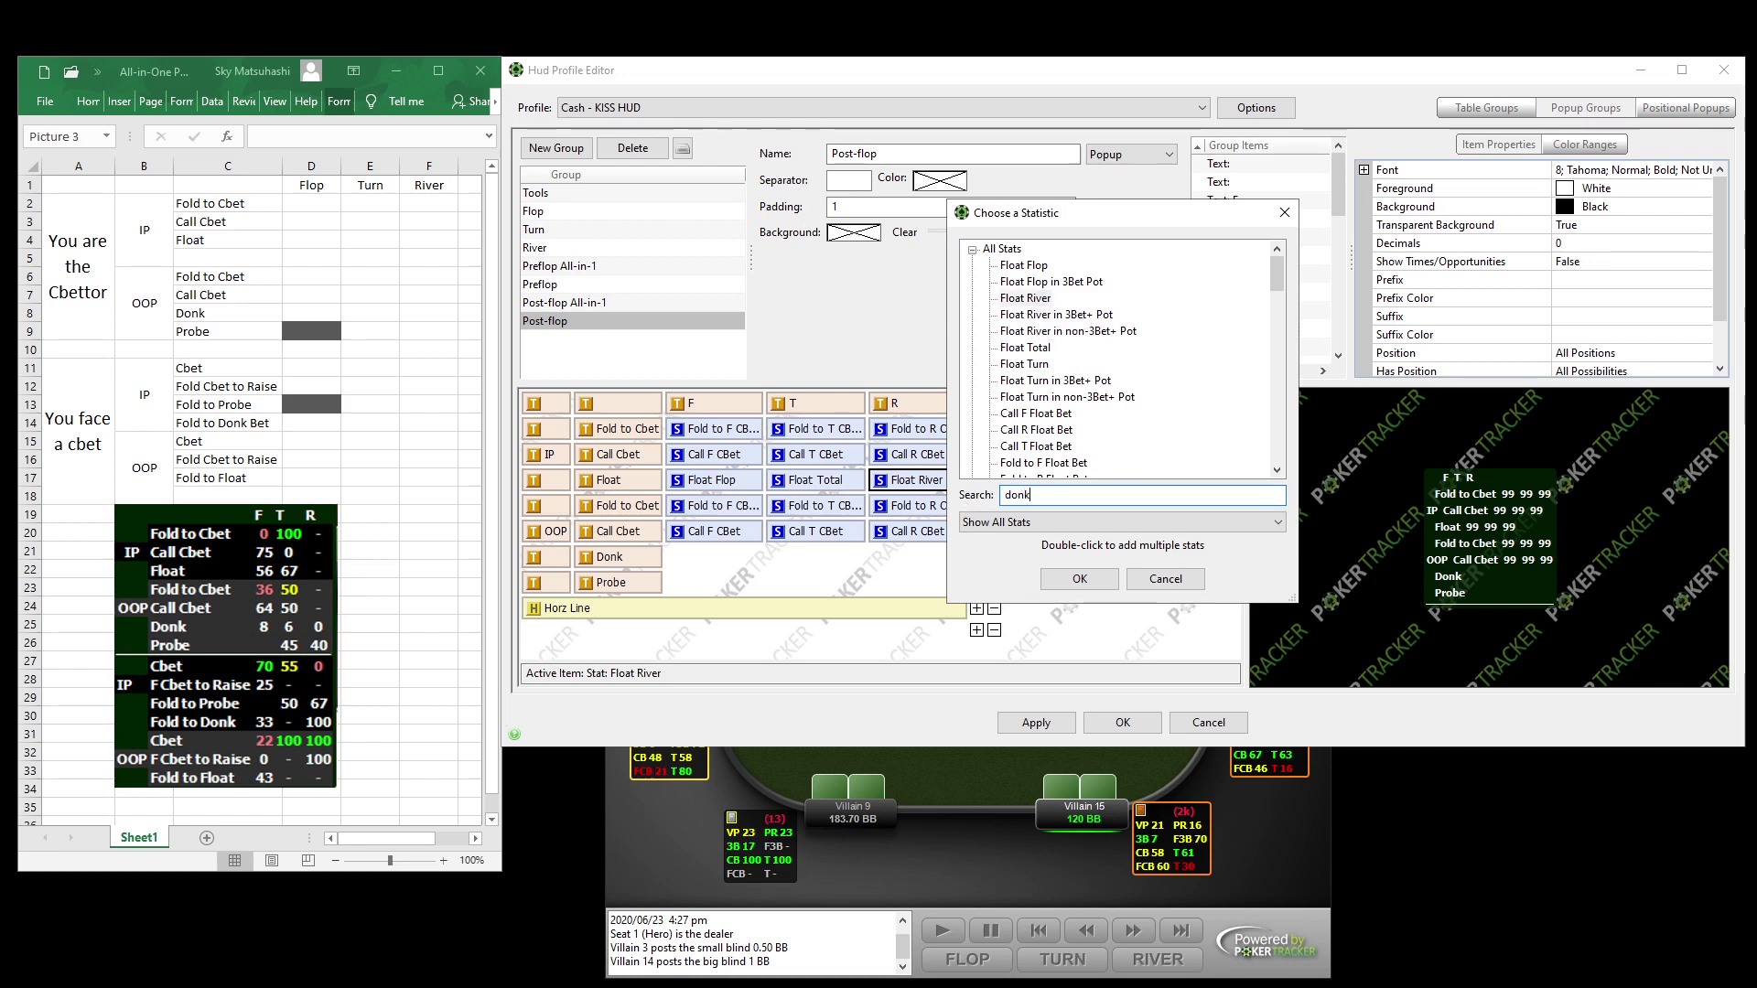
click(1042, 267)
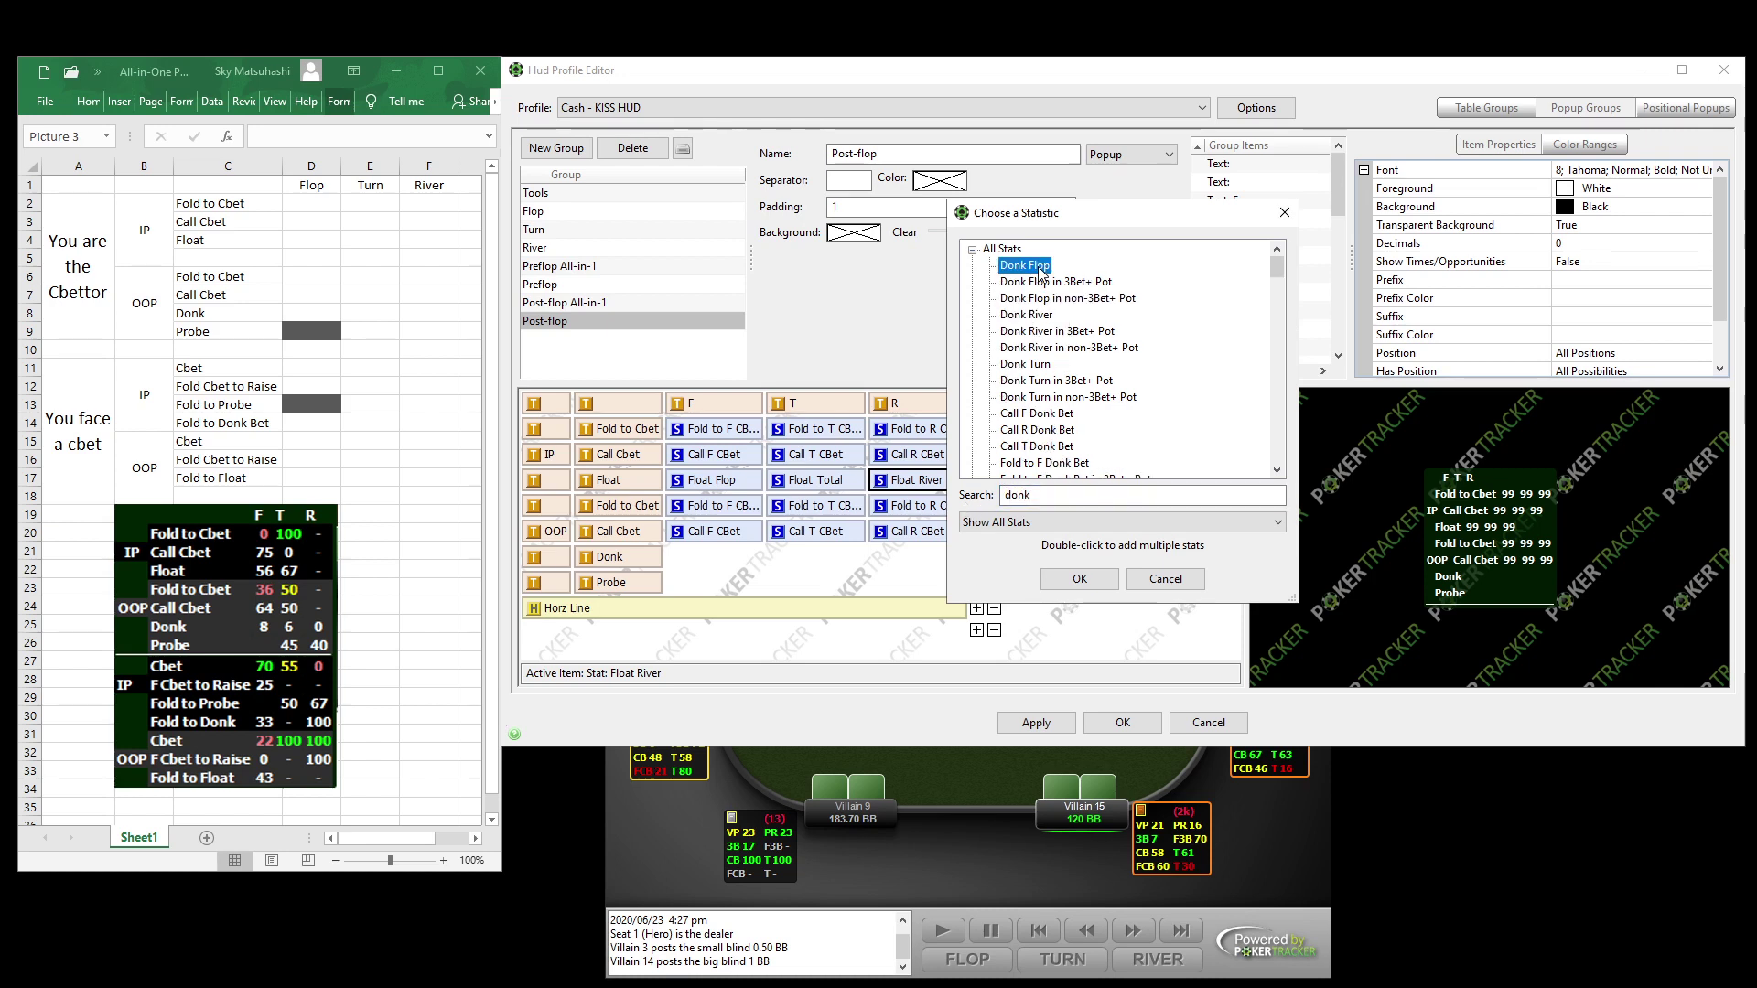
double_click(1030, 314)
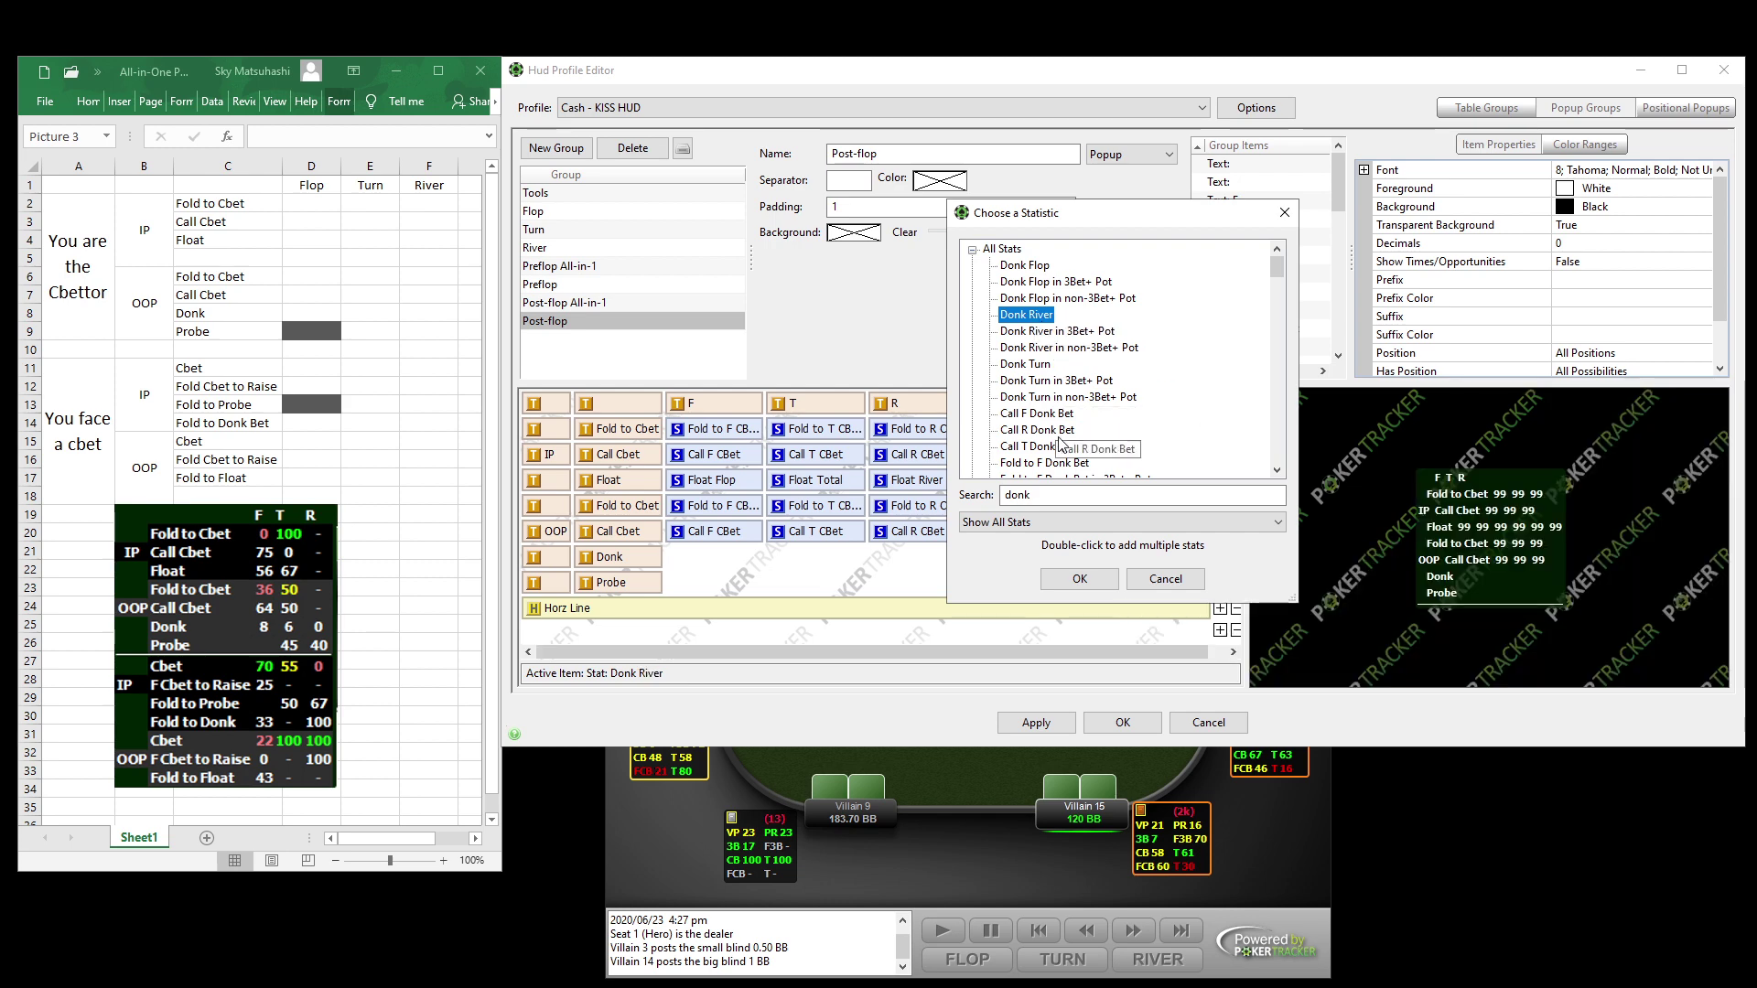
key(Tab)
text(pr)
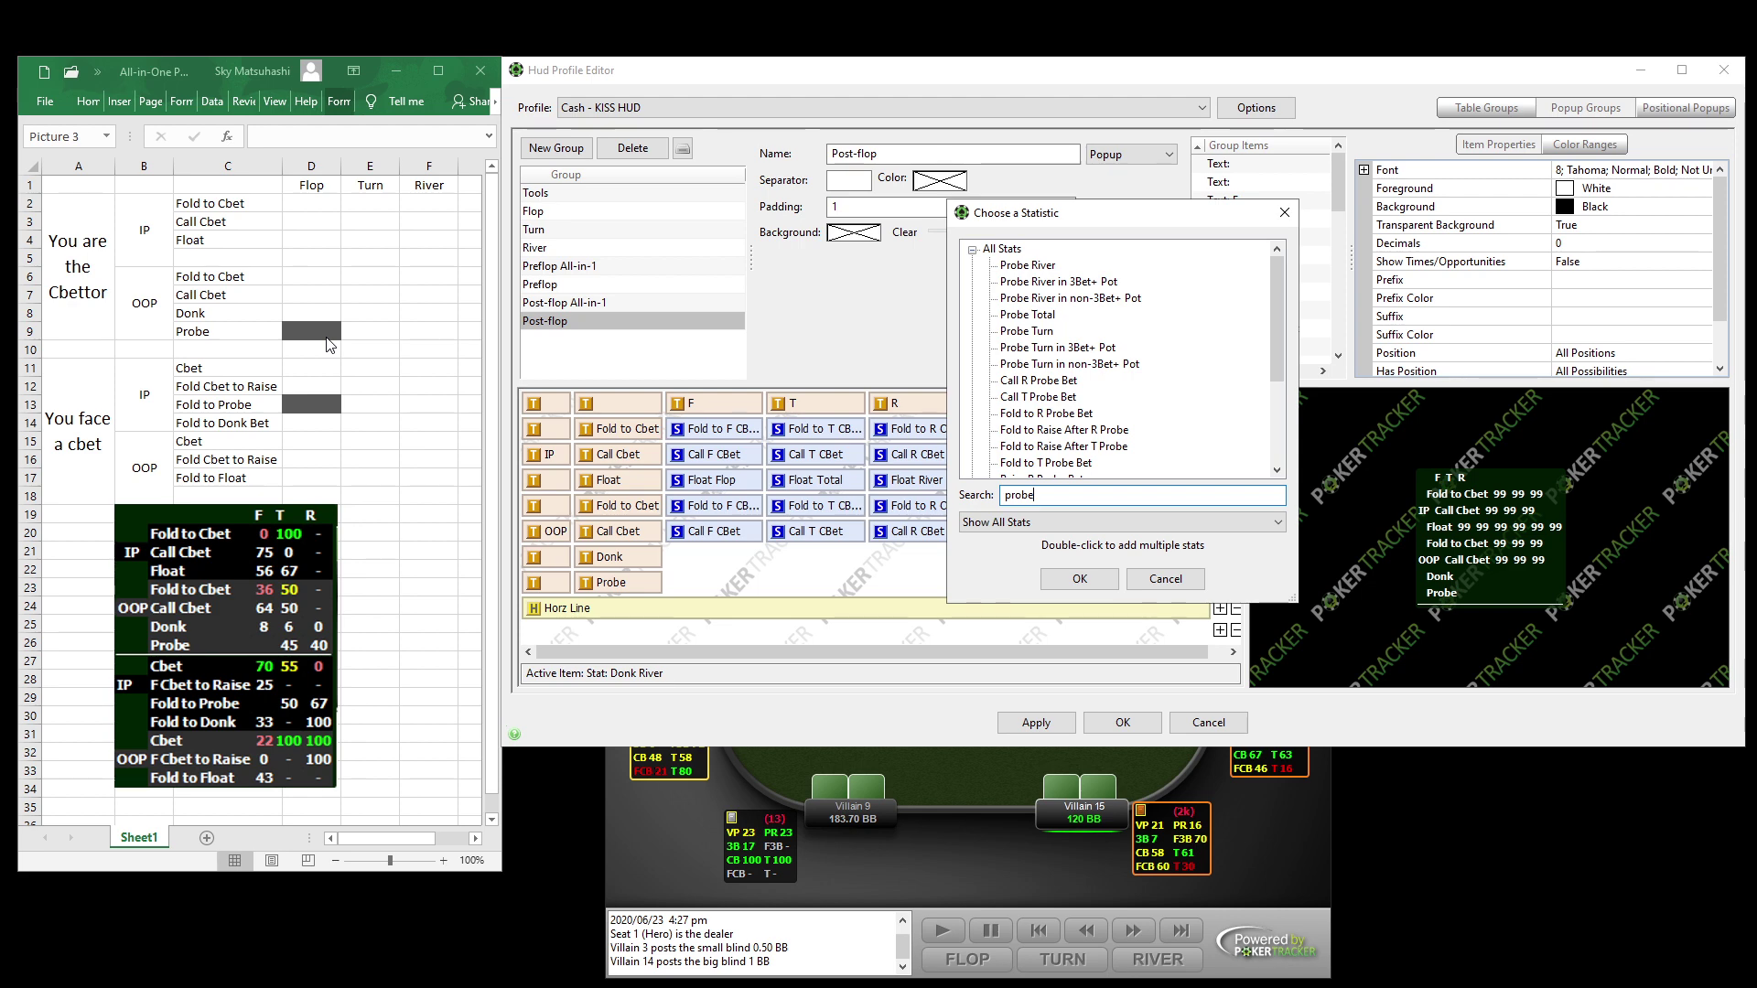
double_click(1027, 265)
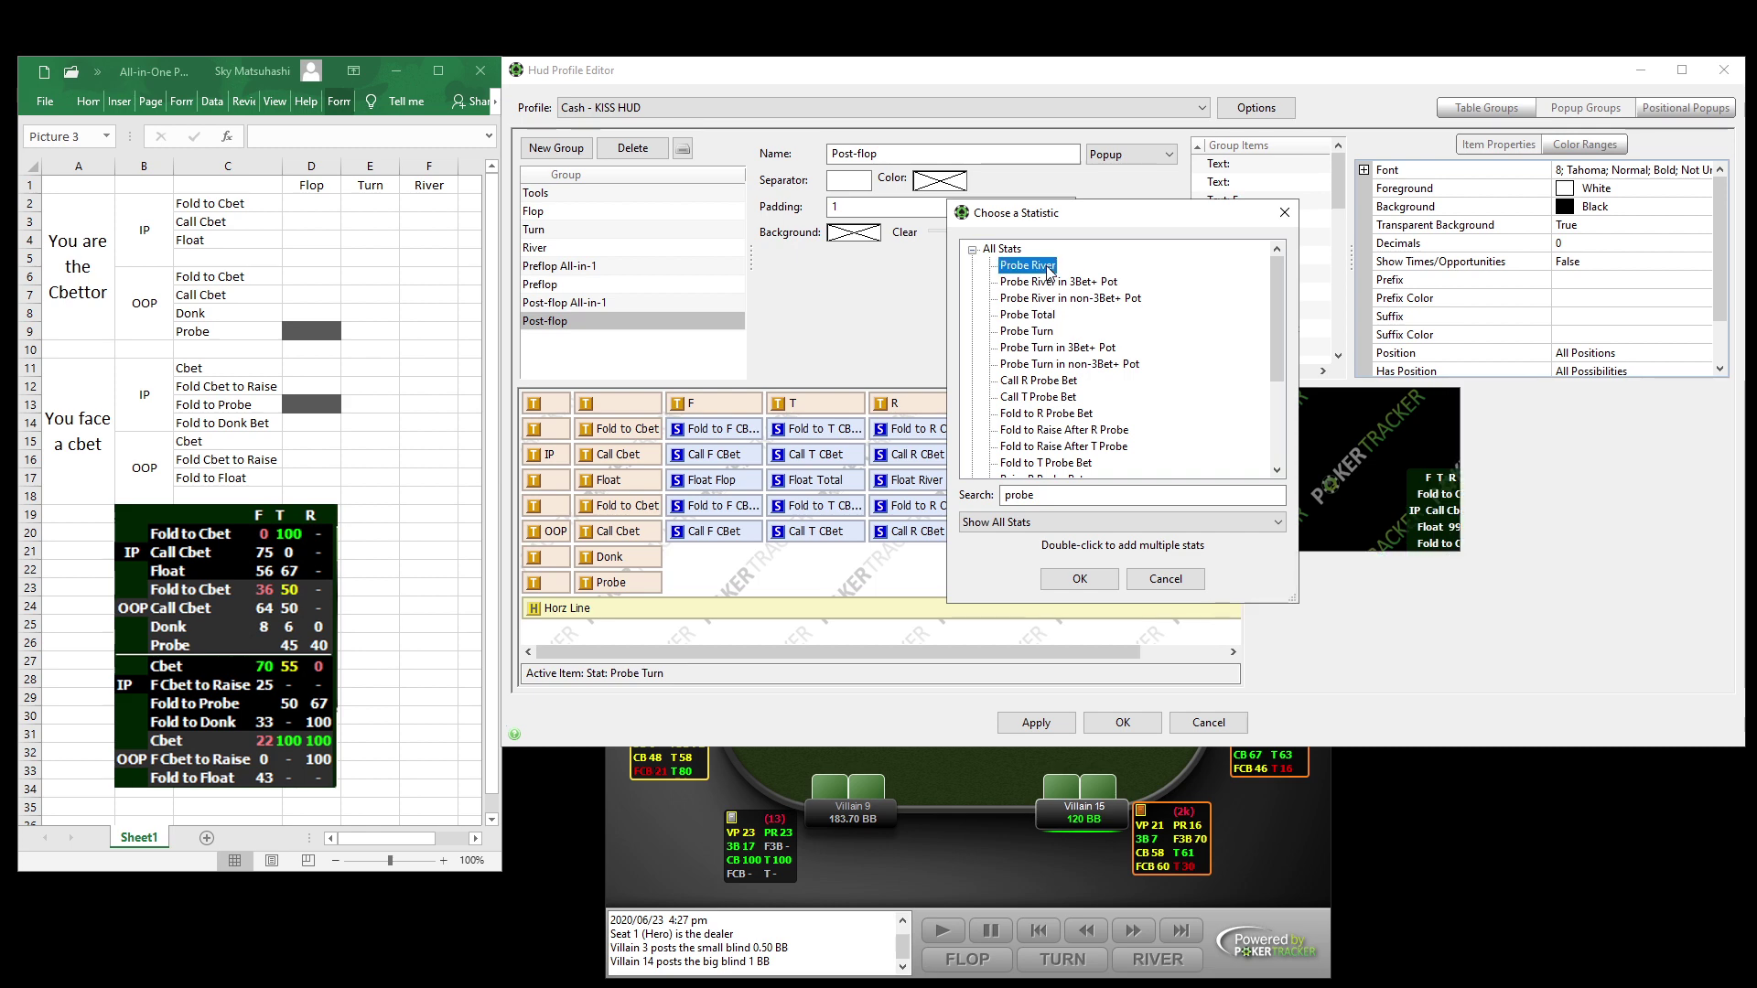
Place Donk Flop, Turn and River in the Donk row and Probe Turn in the Probe row.
click(1081, 580)
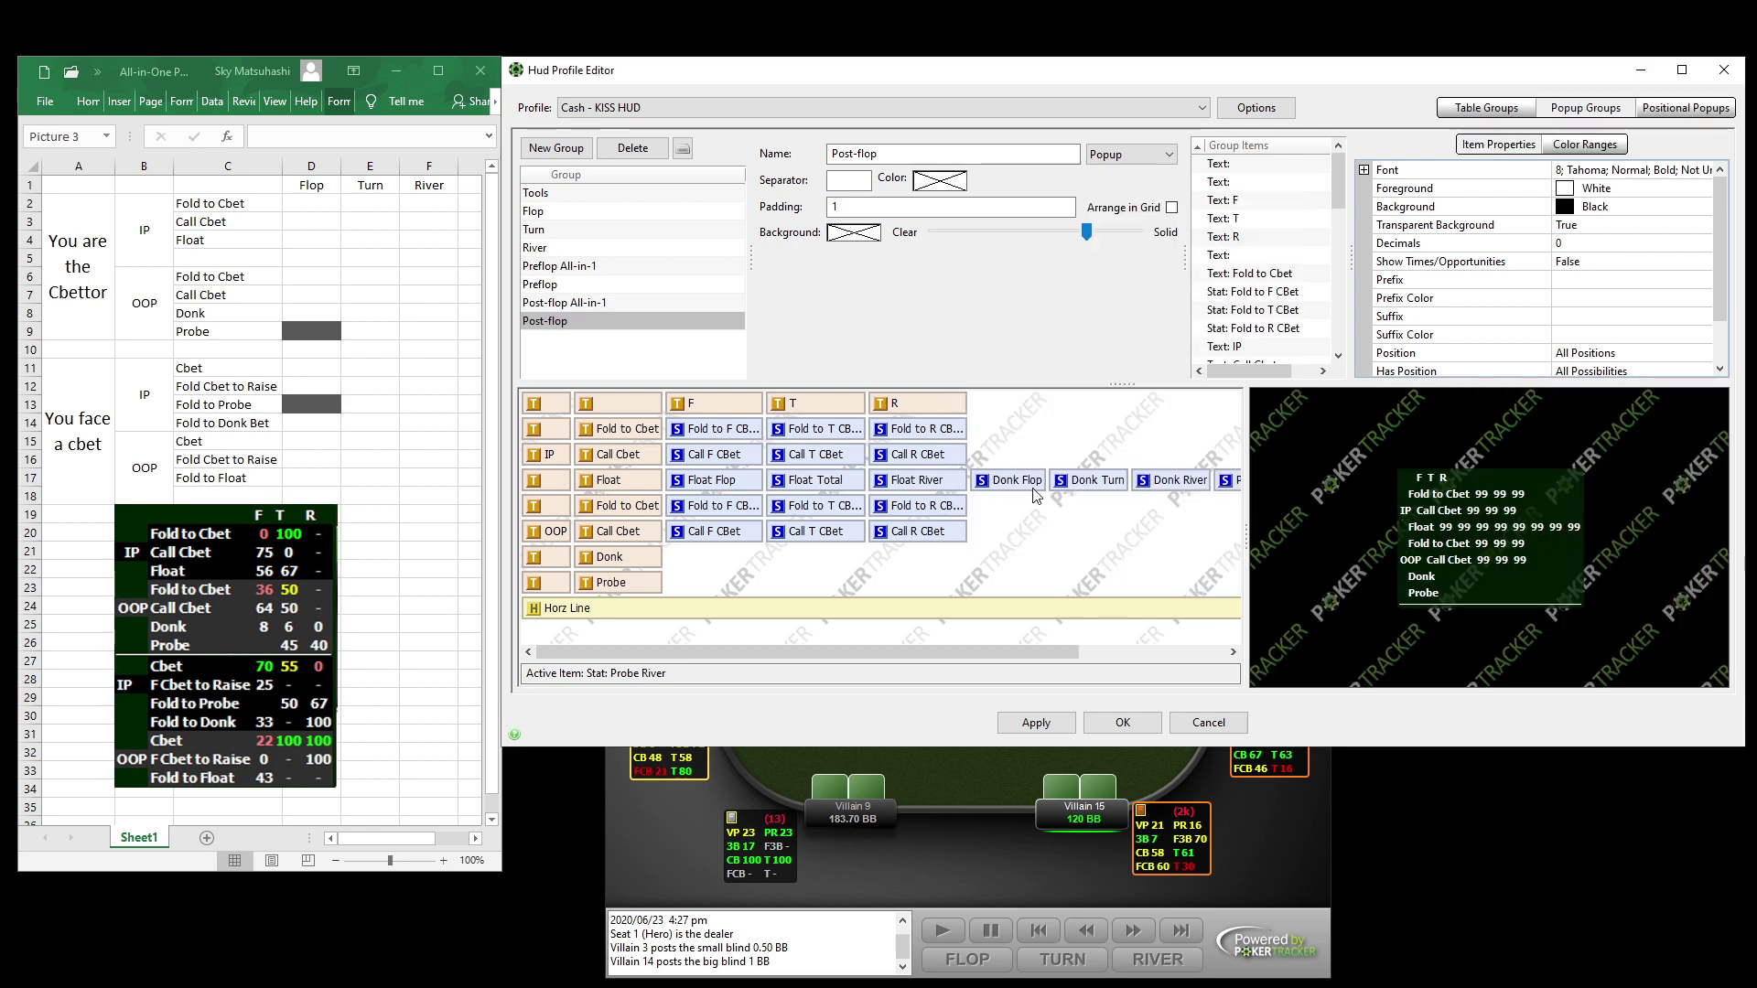
drag(1032, 489, 679, 566)
drag(1011, 479, 813, 557)
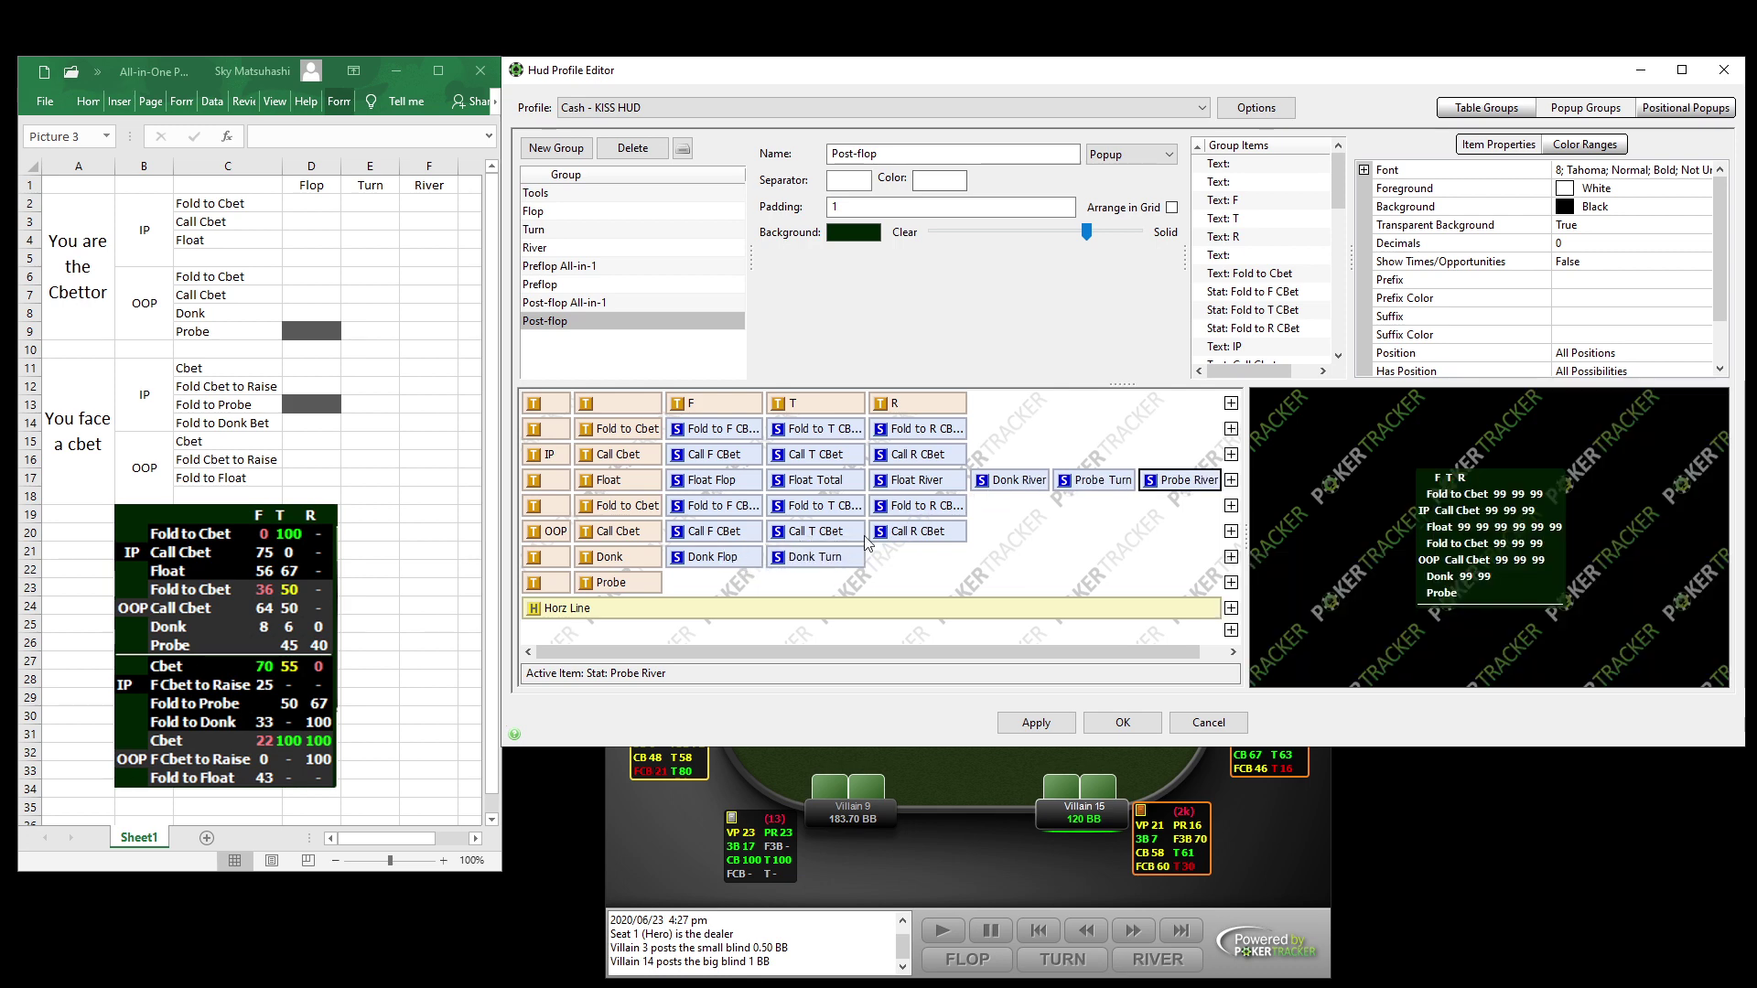
drag(995, 485, 652, 586)
drag(1011, 480, 748, 586)
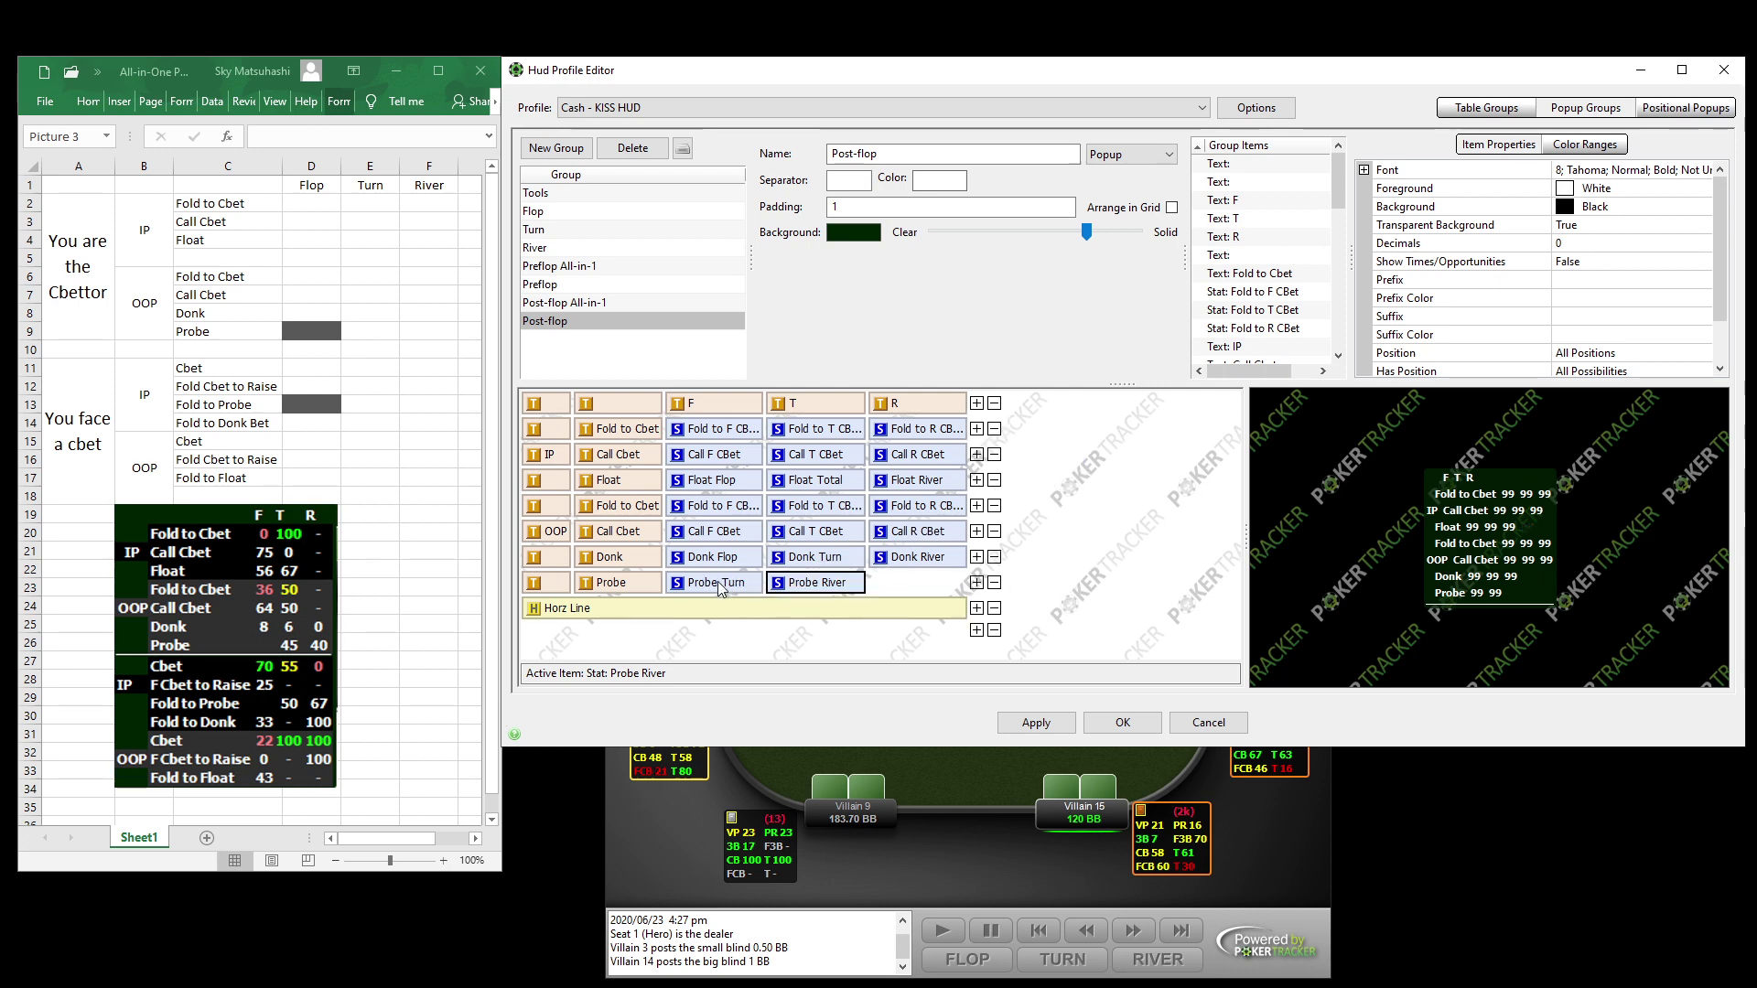
Add a blank text spacer under F in the Probe row and enable Arrange in Grid.
click(976, 583)
click(1041, 609)
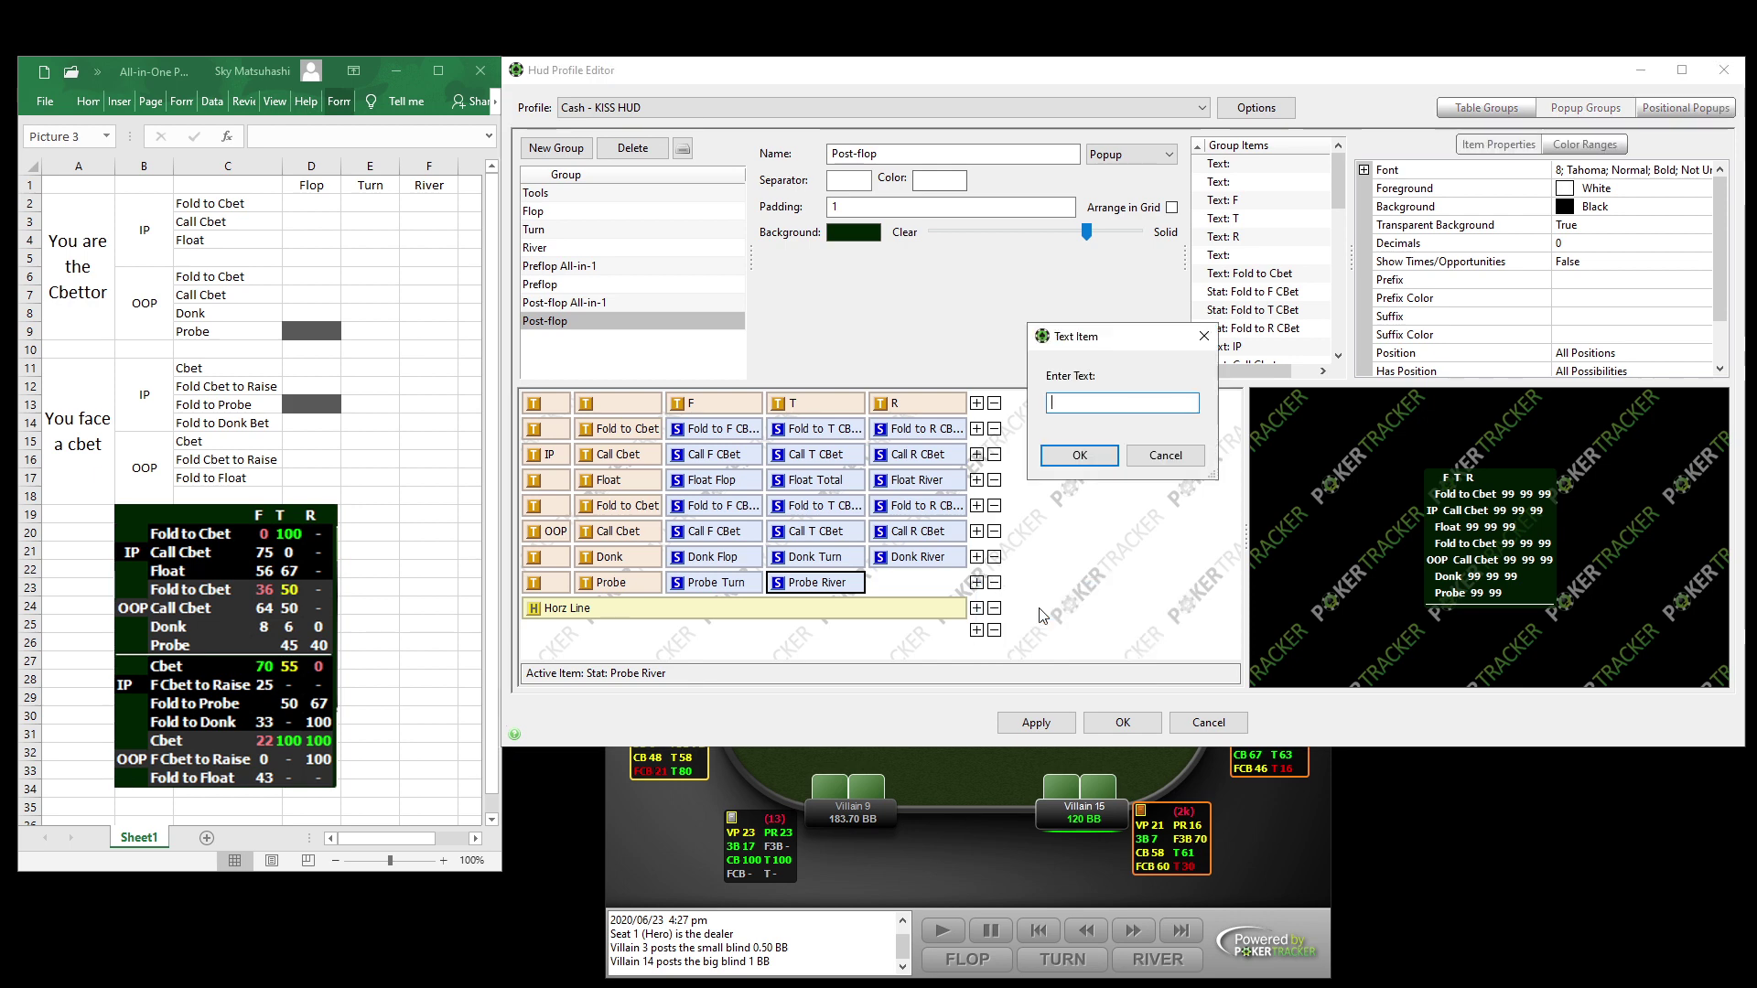
click(1080, 461)
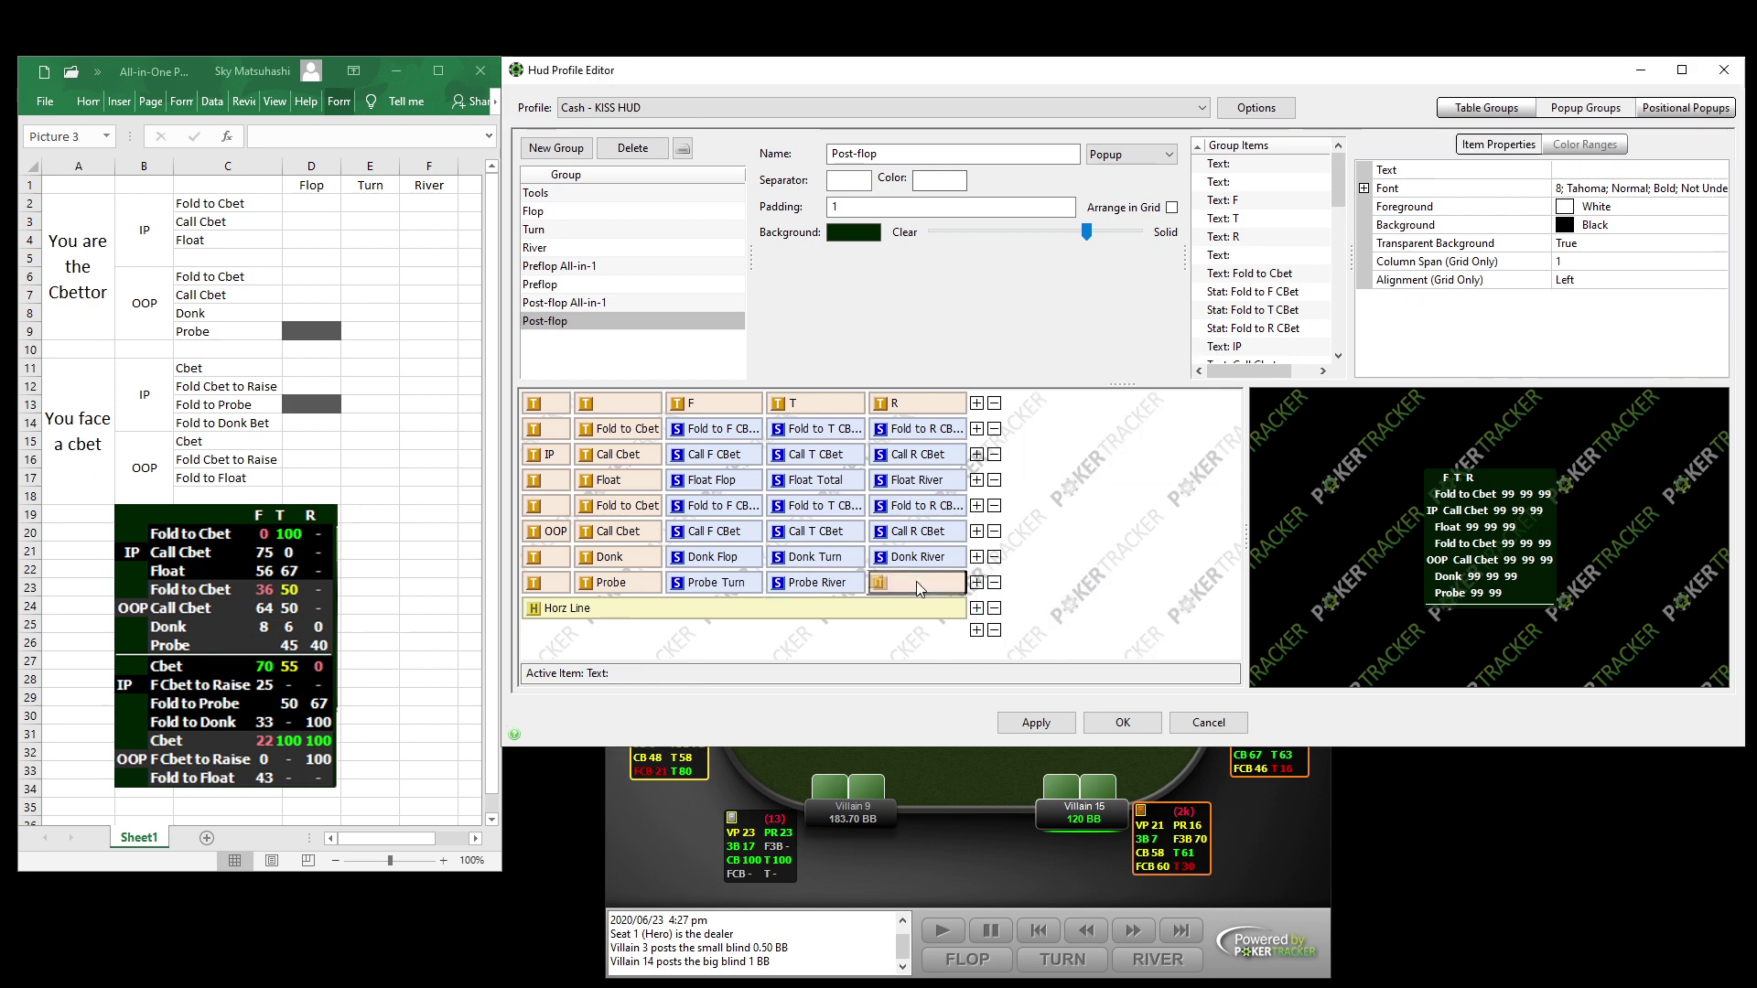
drag(945, 579, 797, 582)
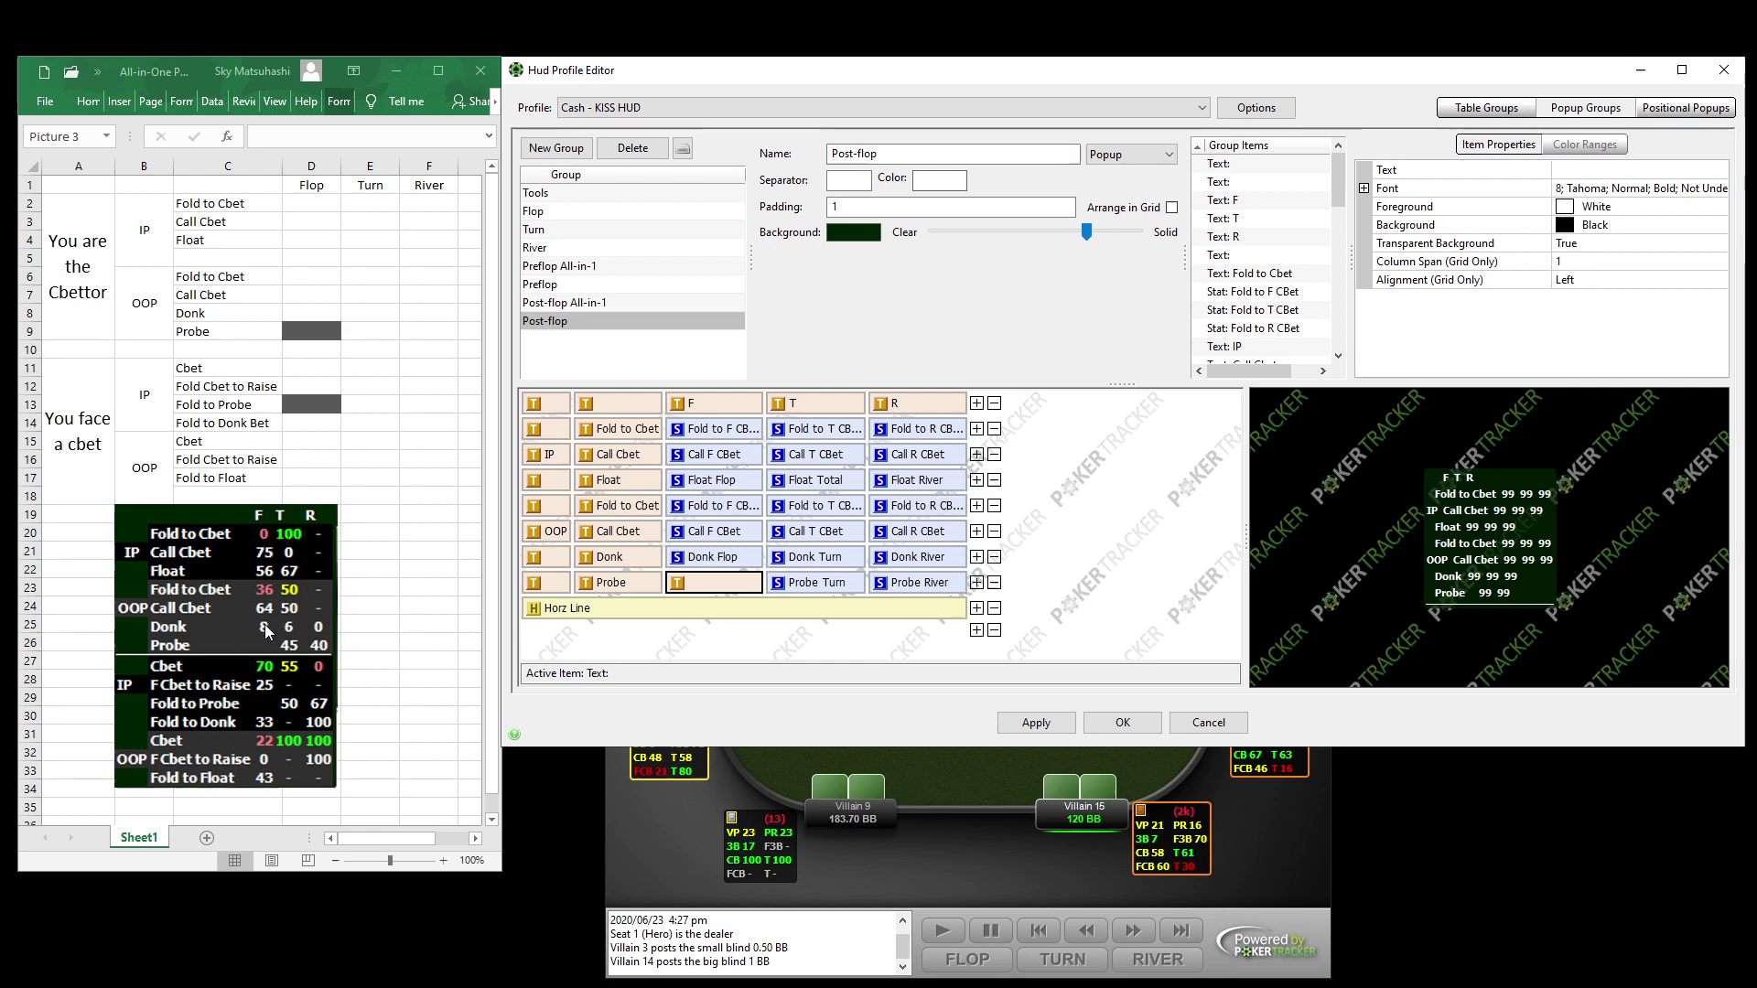
click(1174, 212)
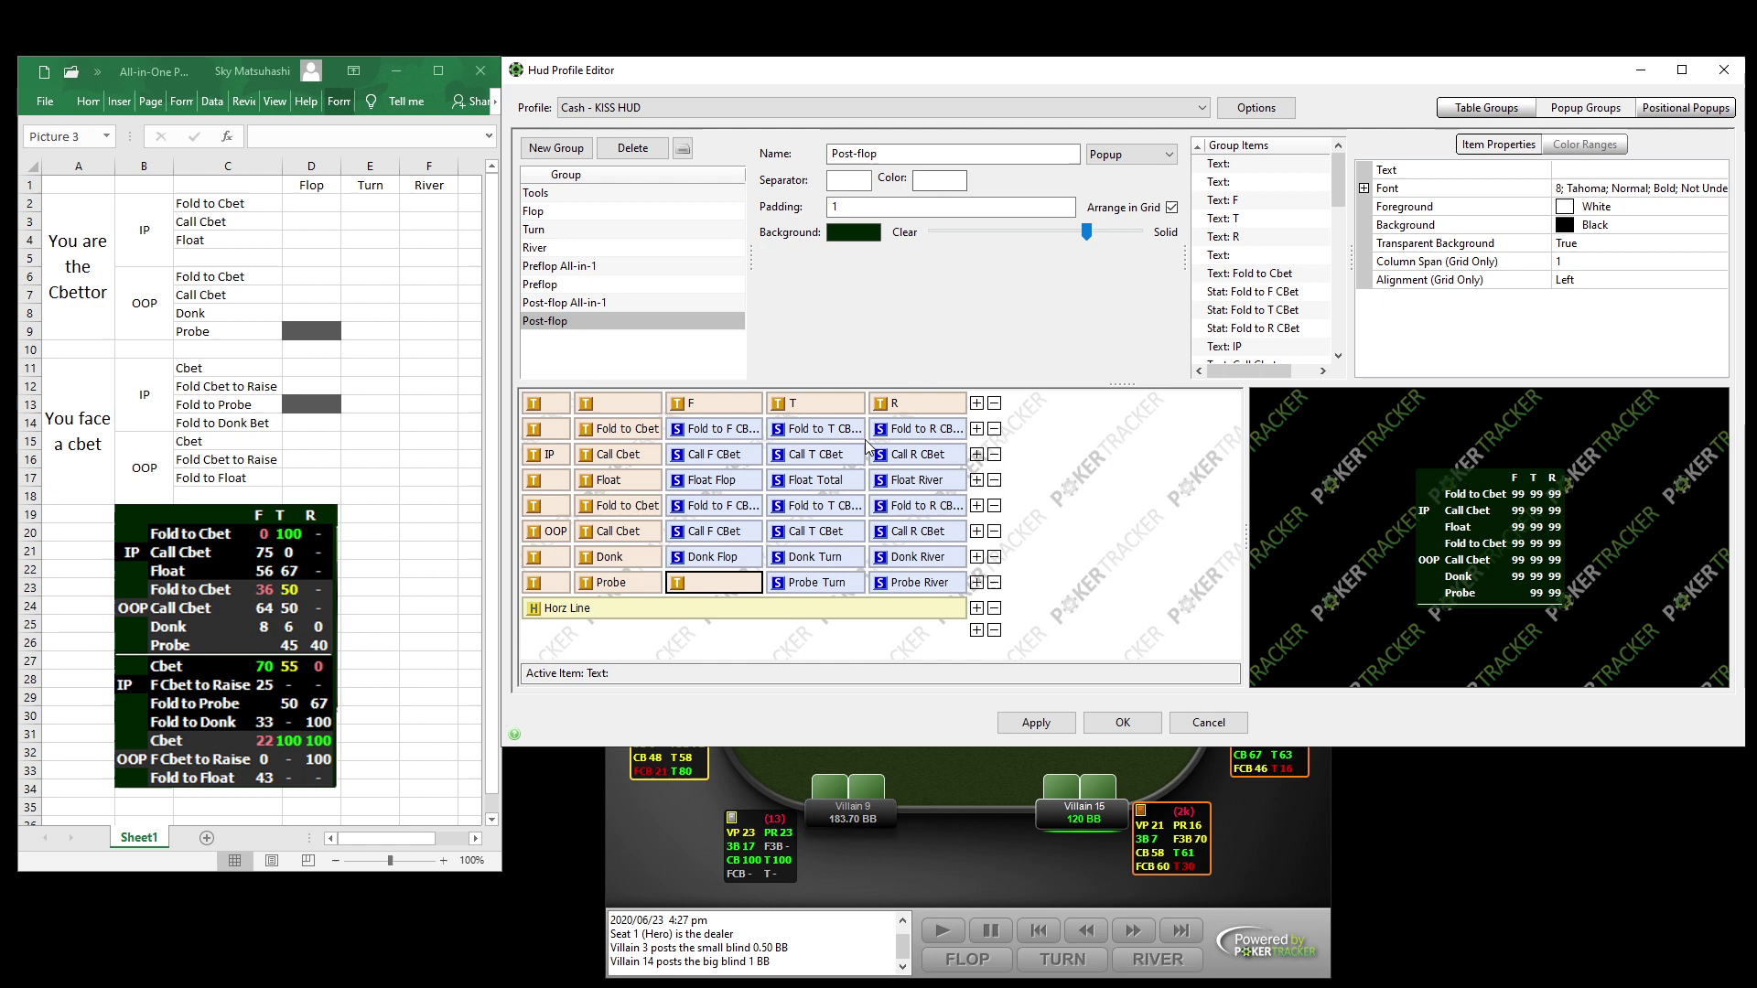
Select all in-position labels and F/T/R CBet and Float stats in the grid.
click(904, 430)
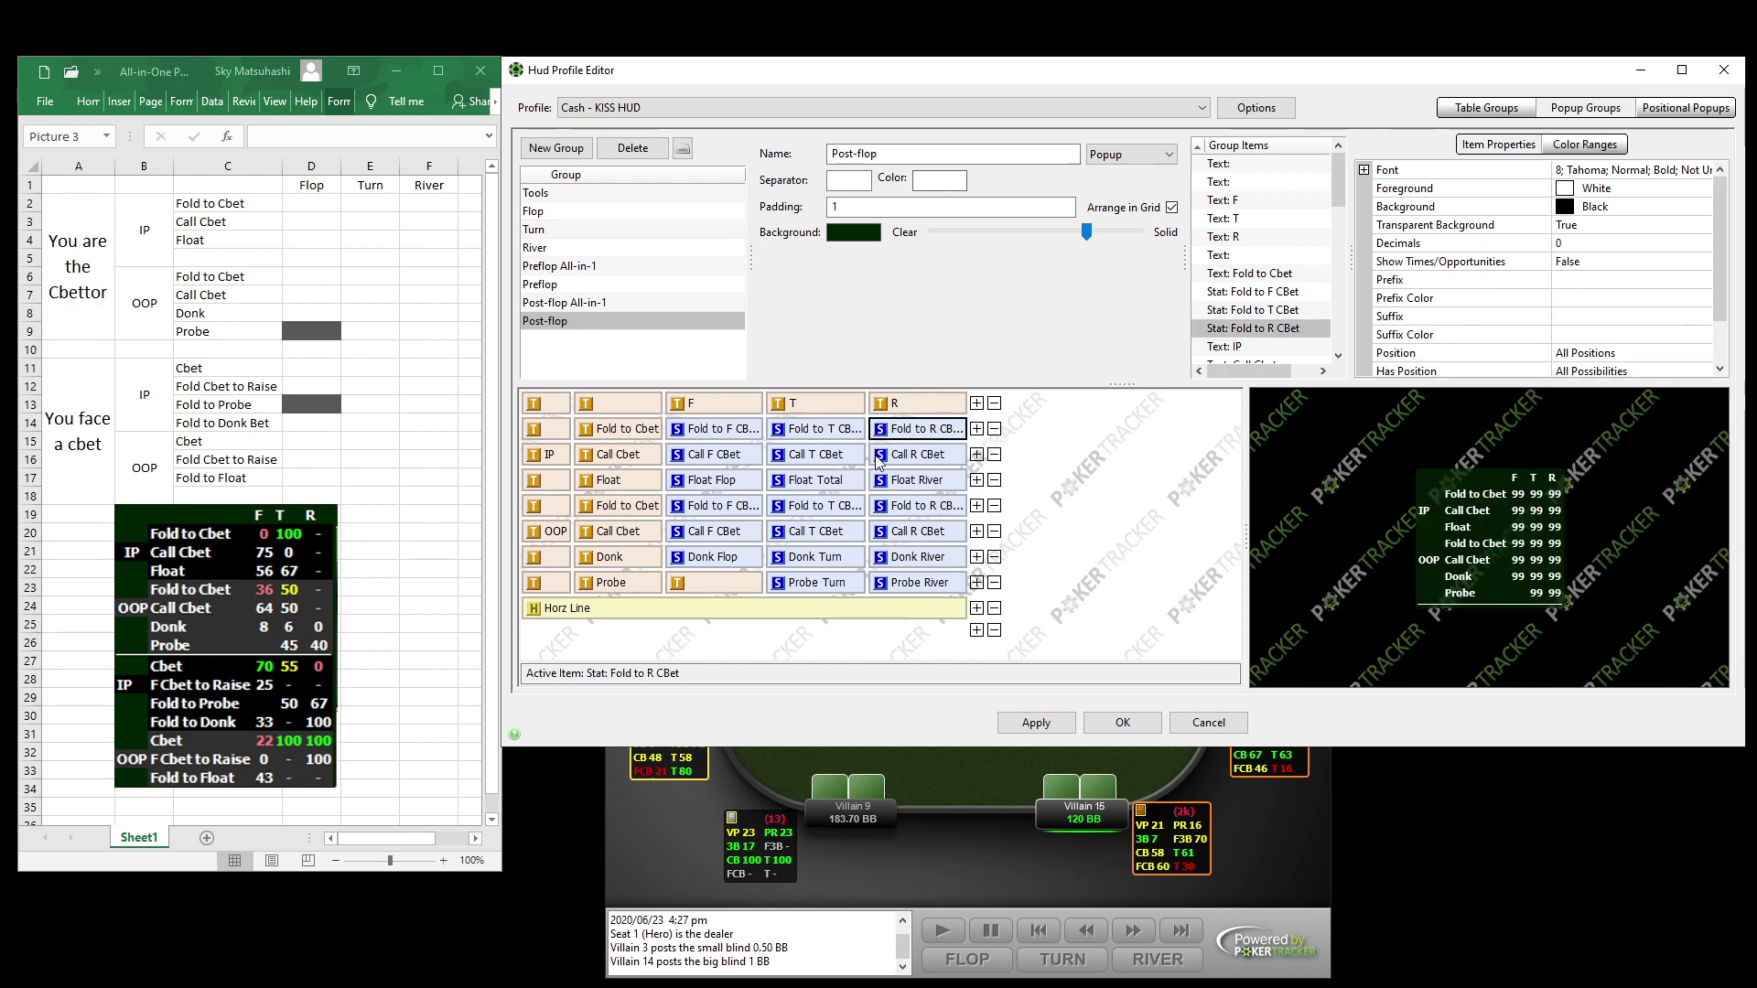
ctrl+click(916, 458)
ctrl+click(915, 482)
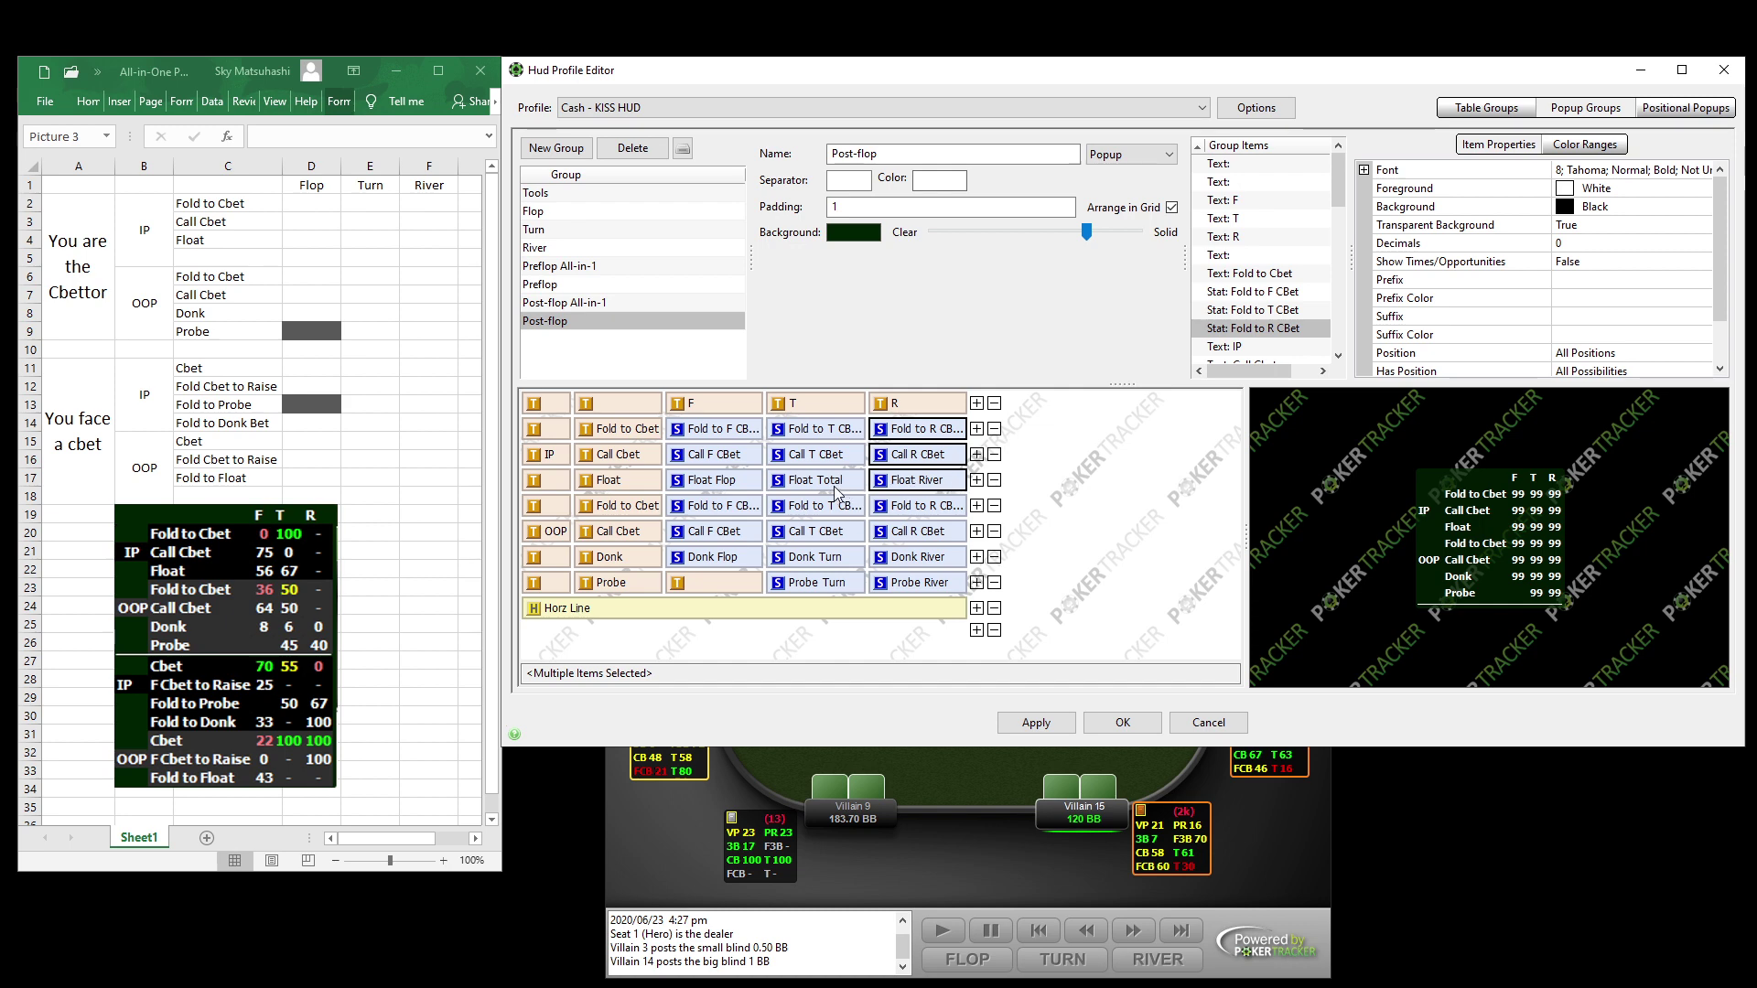
ctrl+click(835, 484)
ctrl+click(833, 458)
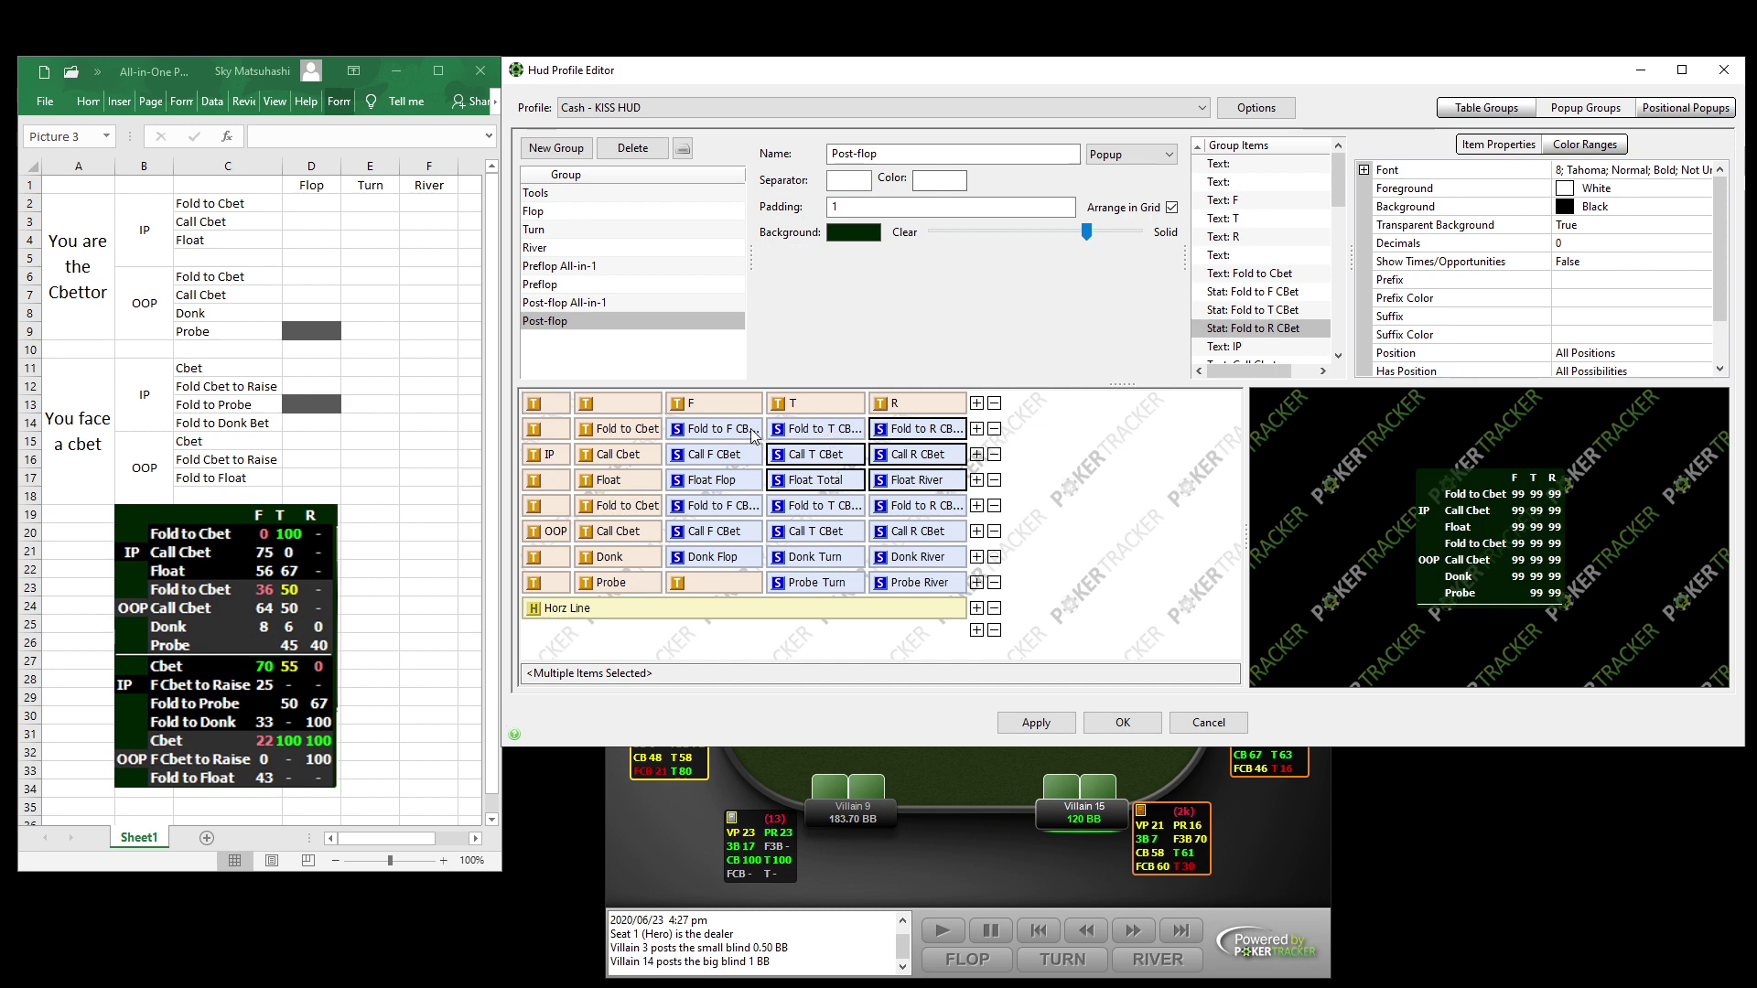
ctrl+click(800, 430)
ctrl+click(732, 430)
ctrl+click(732, 456)
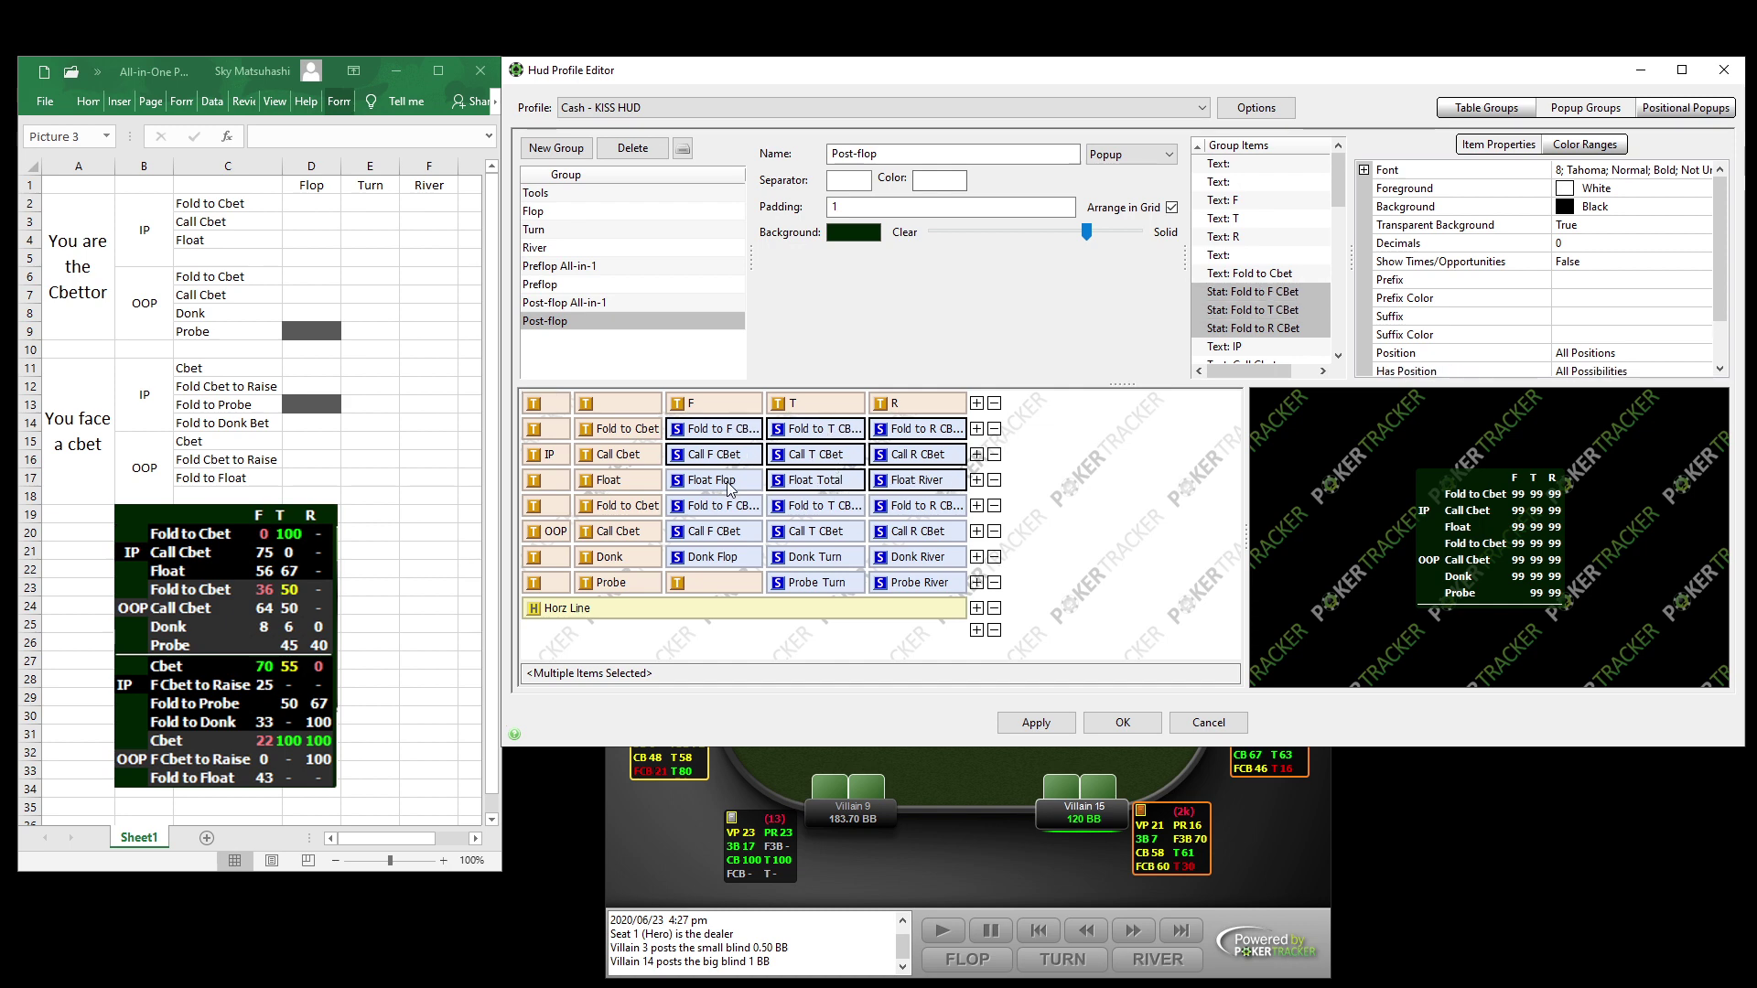
ctrl+click(729, 488)
ctrl+click(639, 480)
ctrl+click(632, 456)
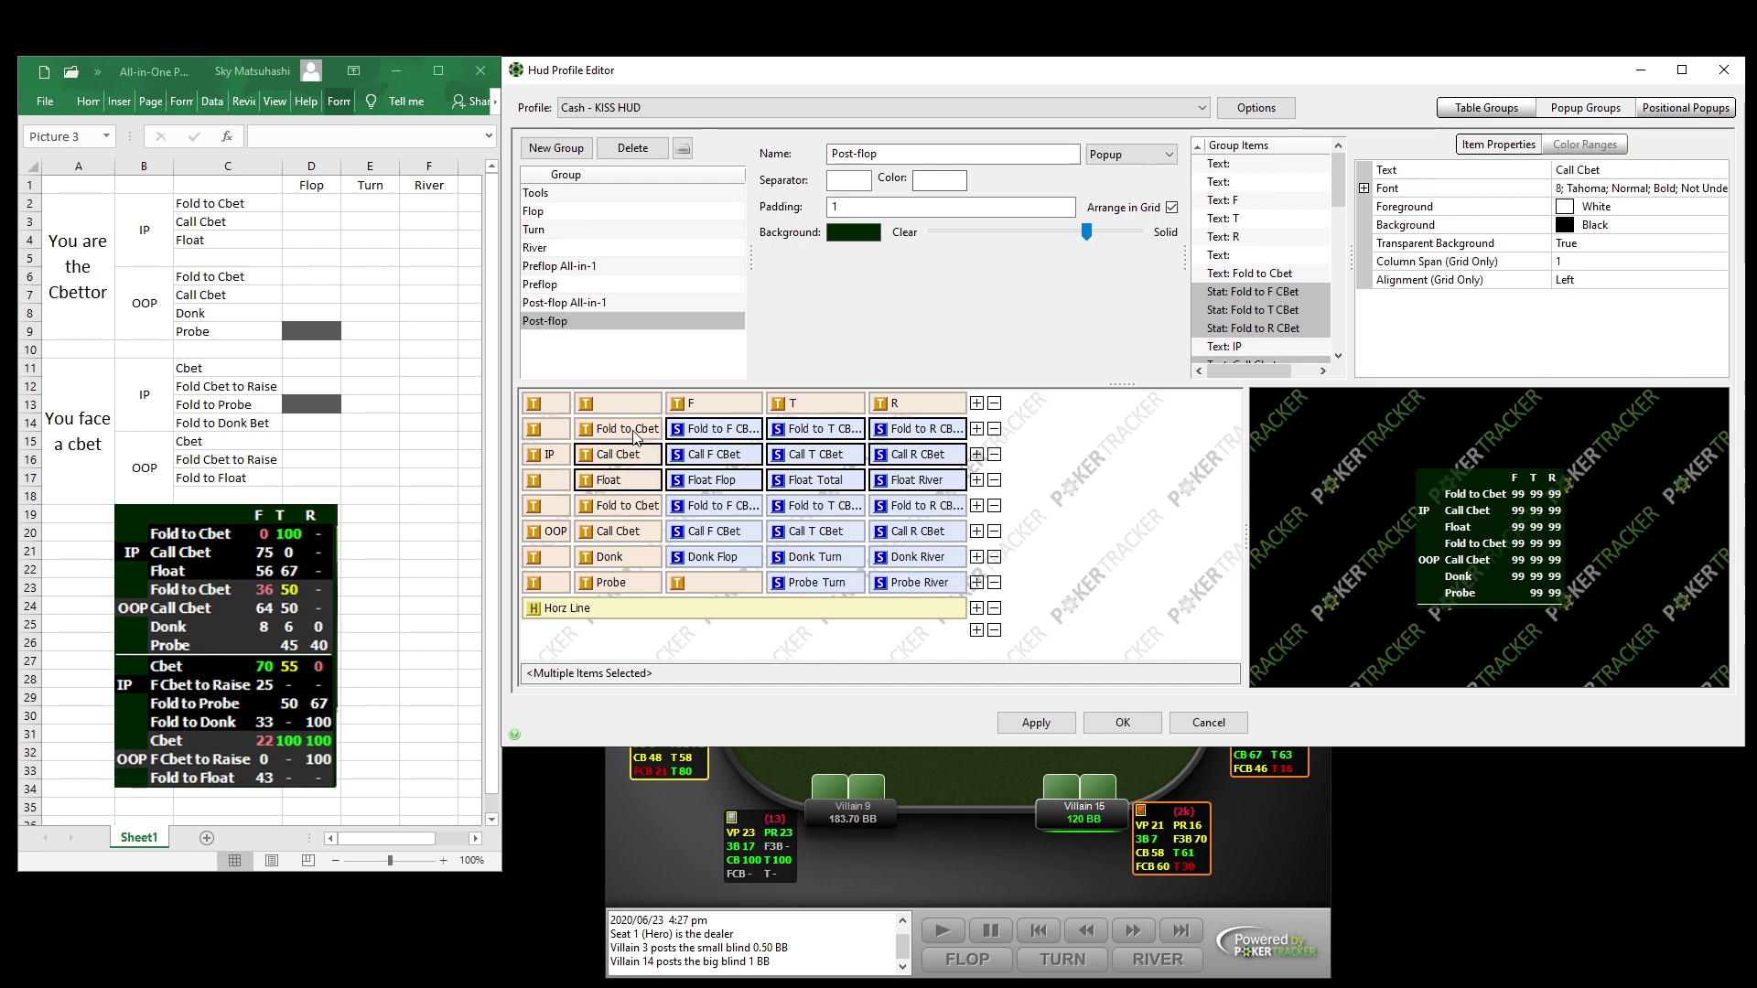
ctrl+click(636, 434)
ctrl+click(556, 454)
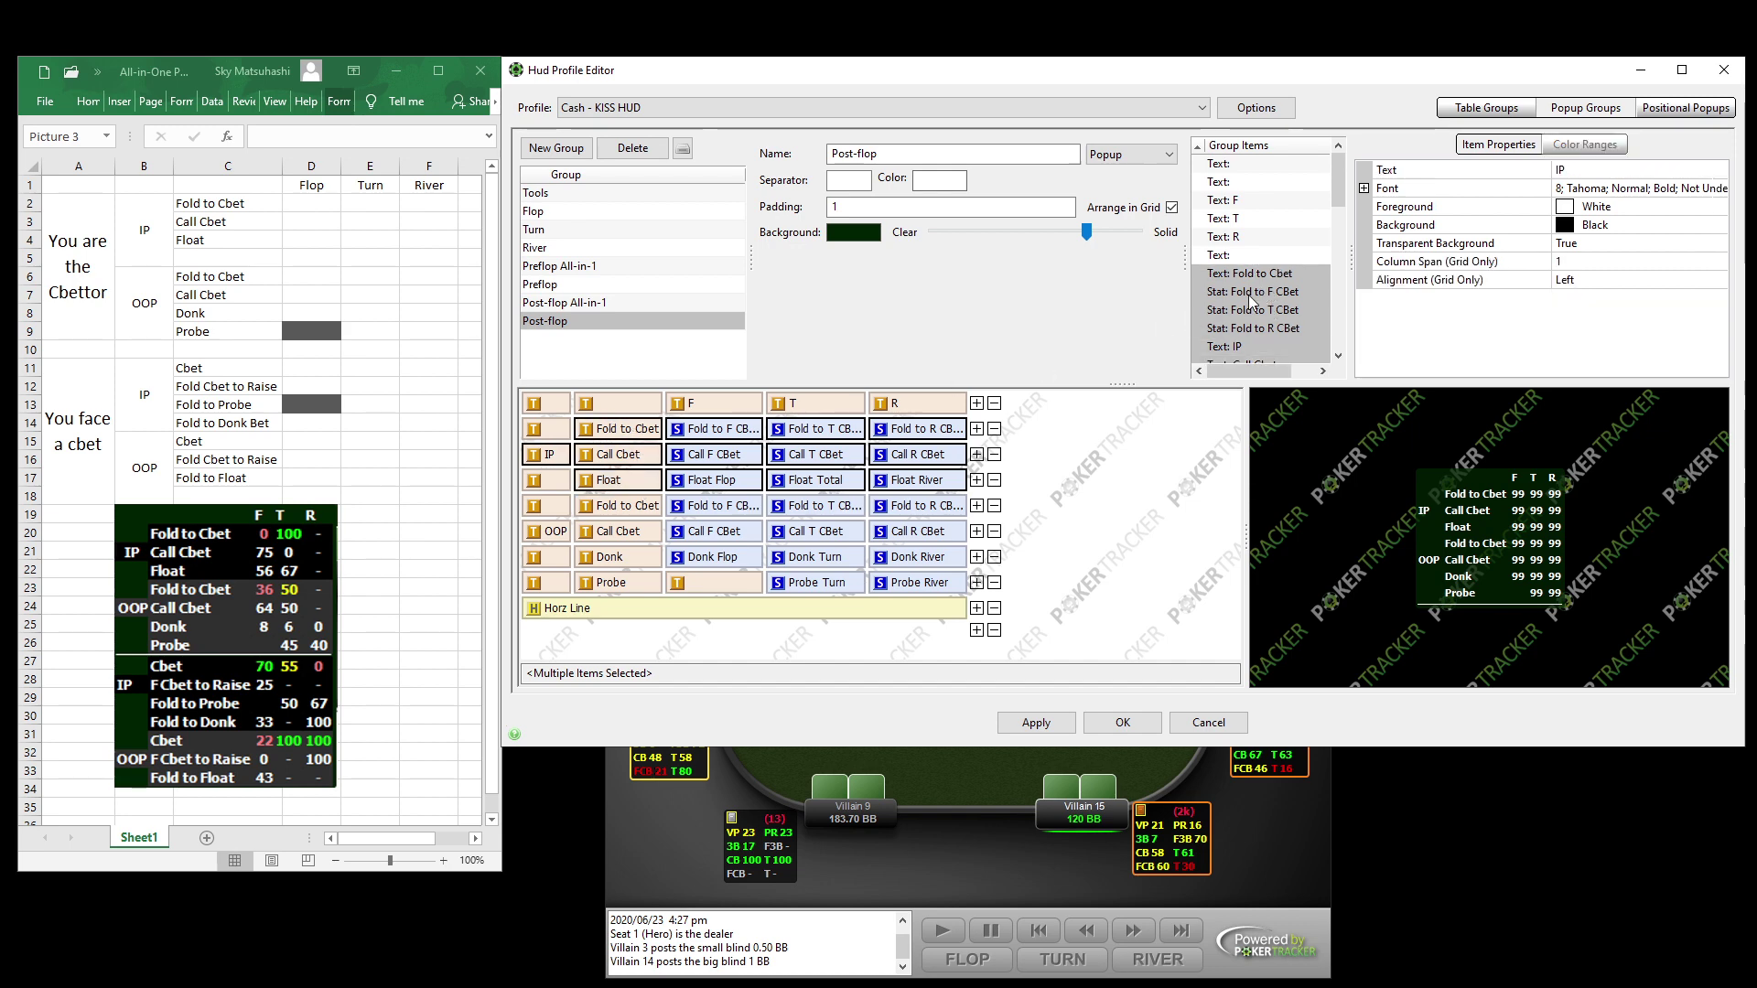
Set Transparent Background to False for the selected IP cells.
drag(1338, 191, 1336, 279)
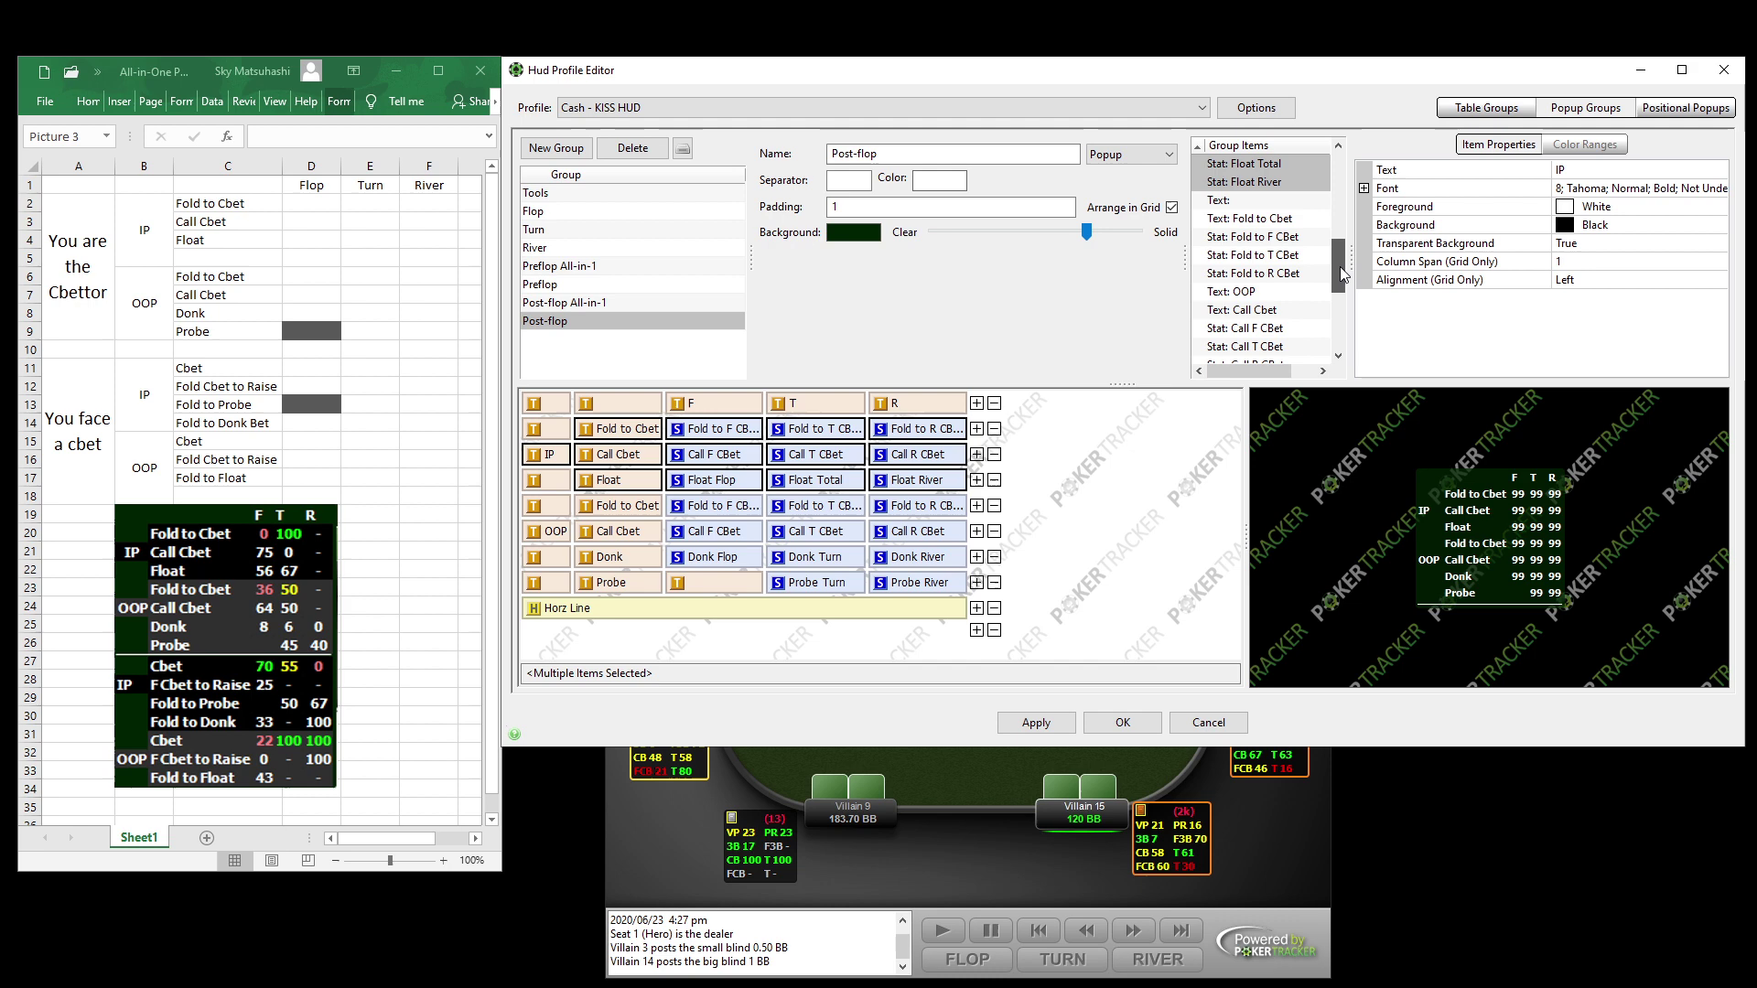
scroll(1327, 266, up, 4)
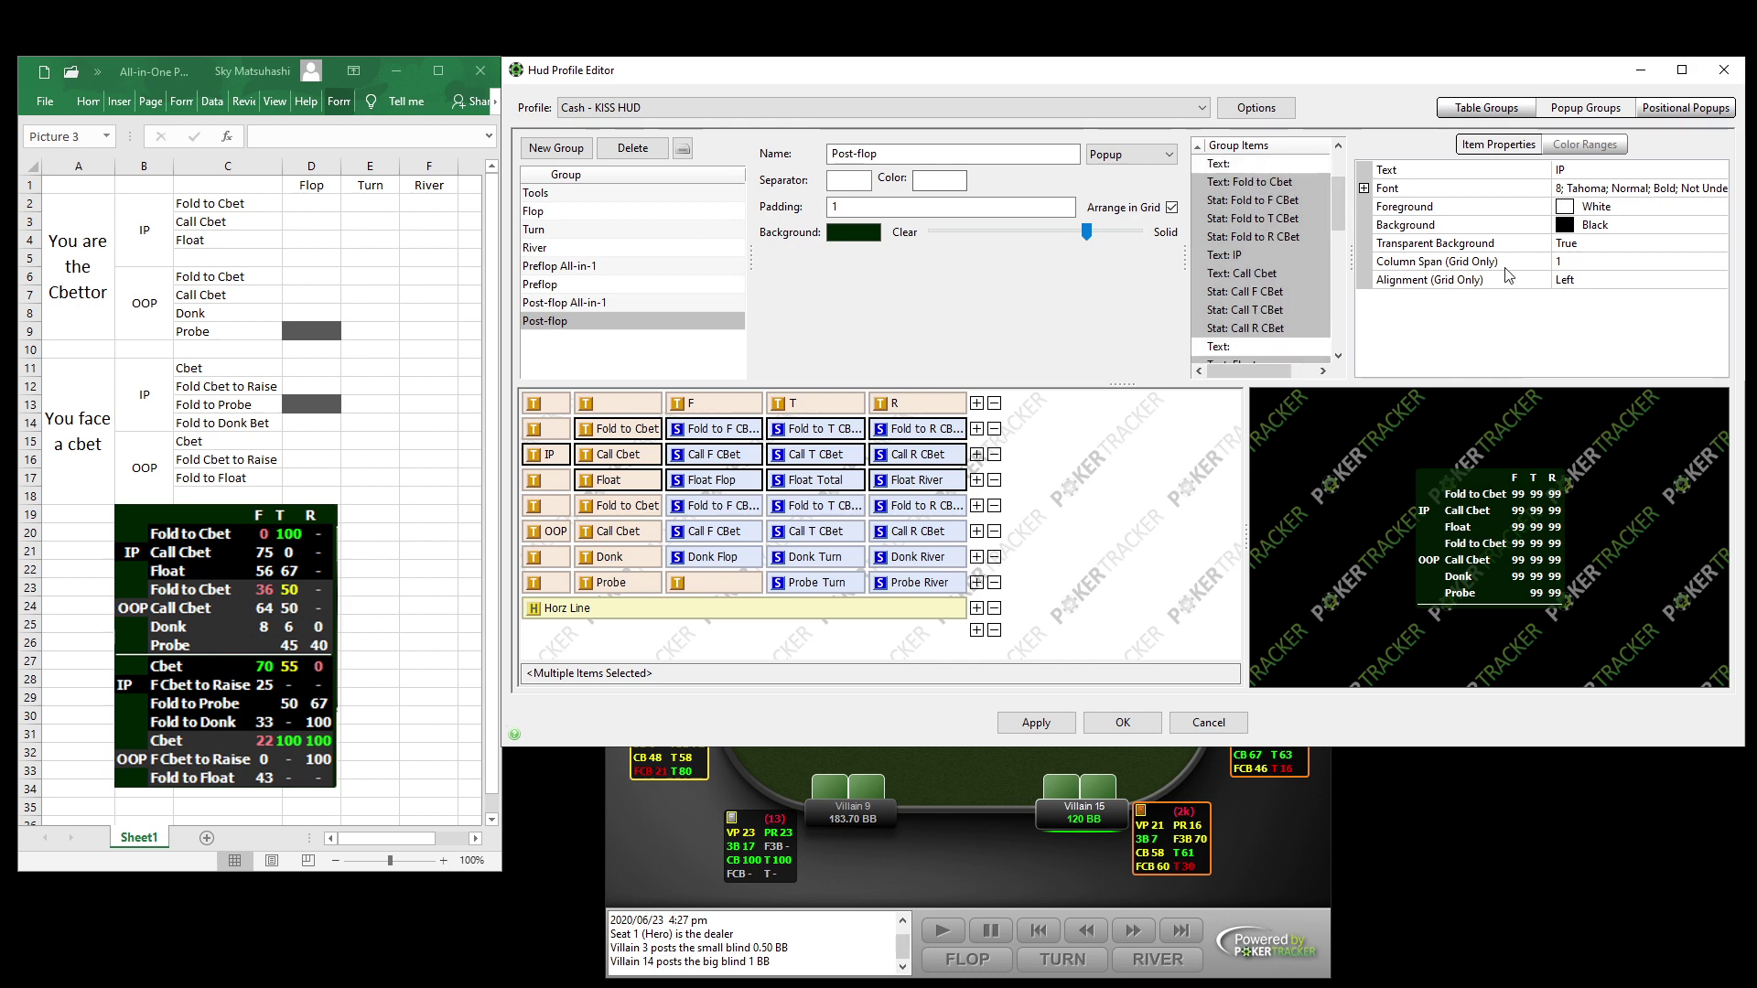
click(1607, 246)
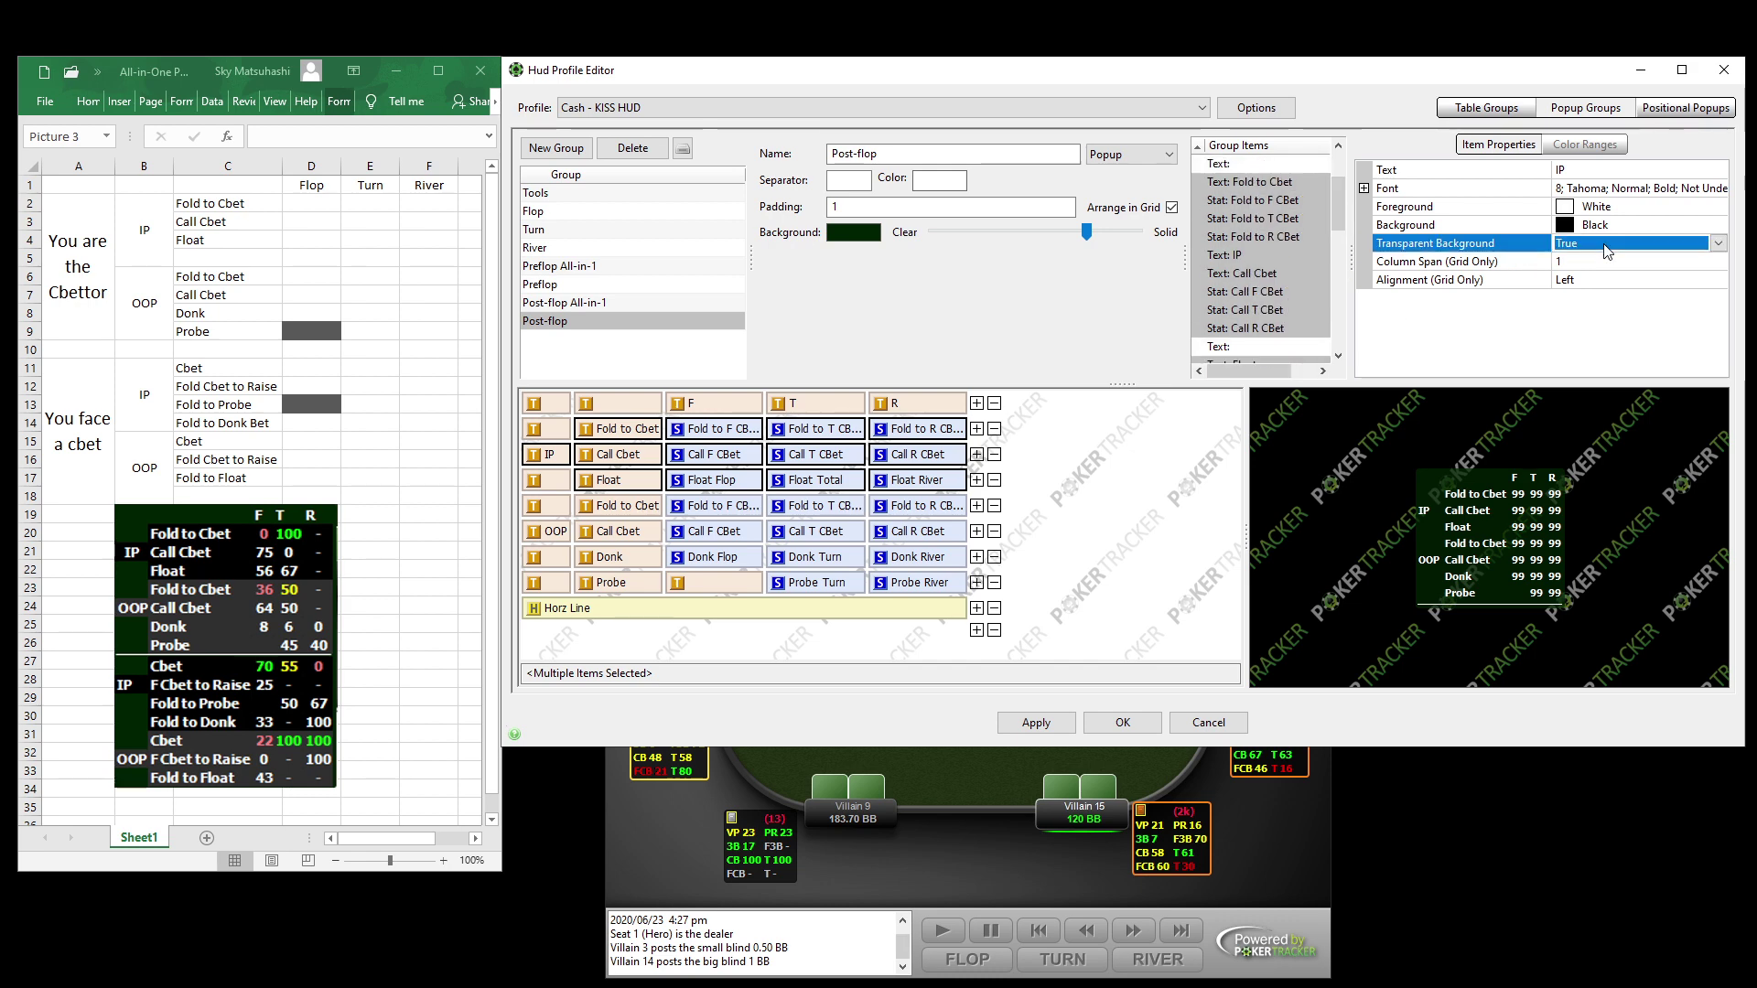
double_click(1606, 245)
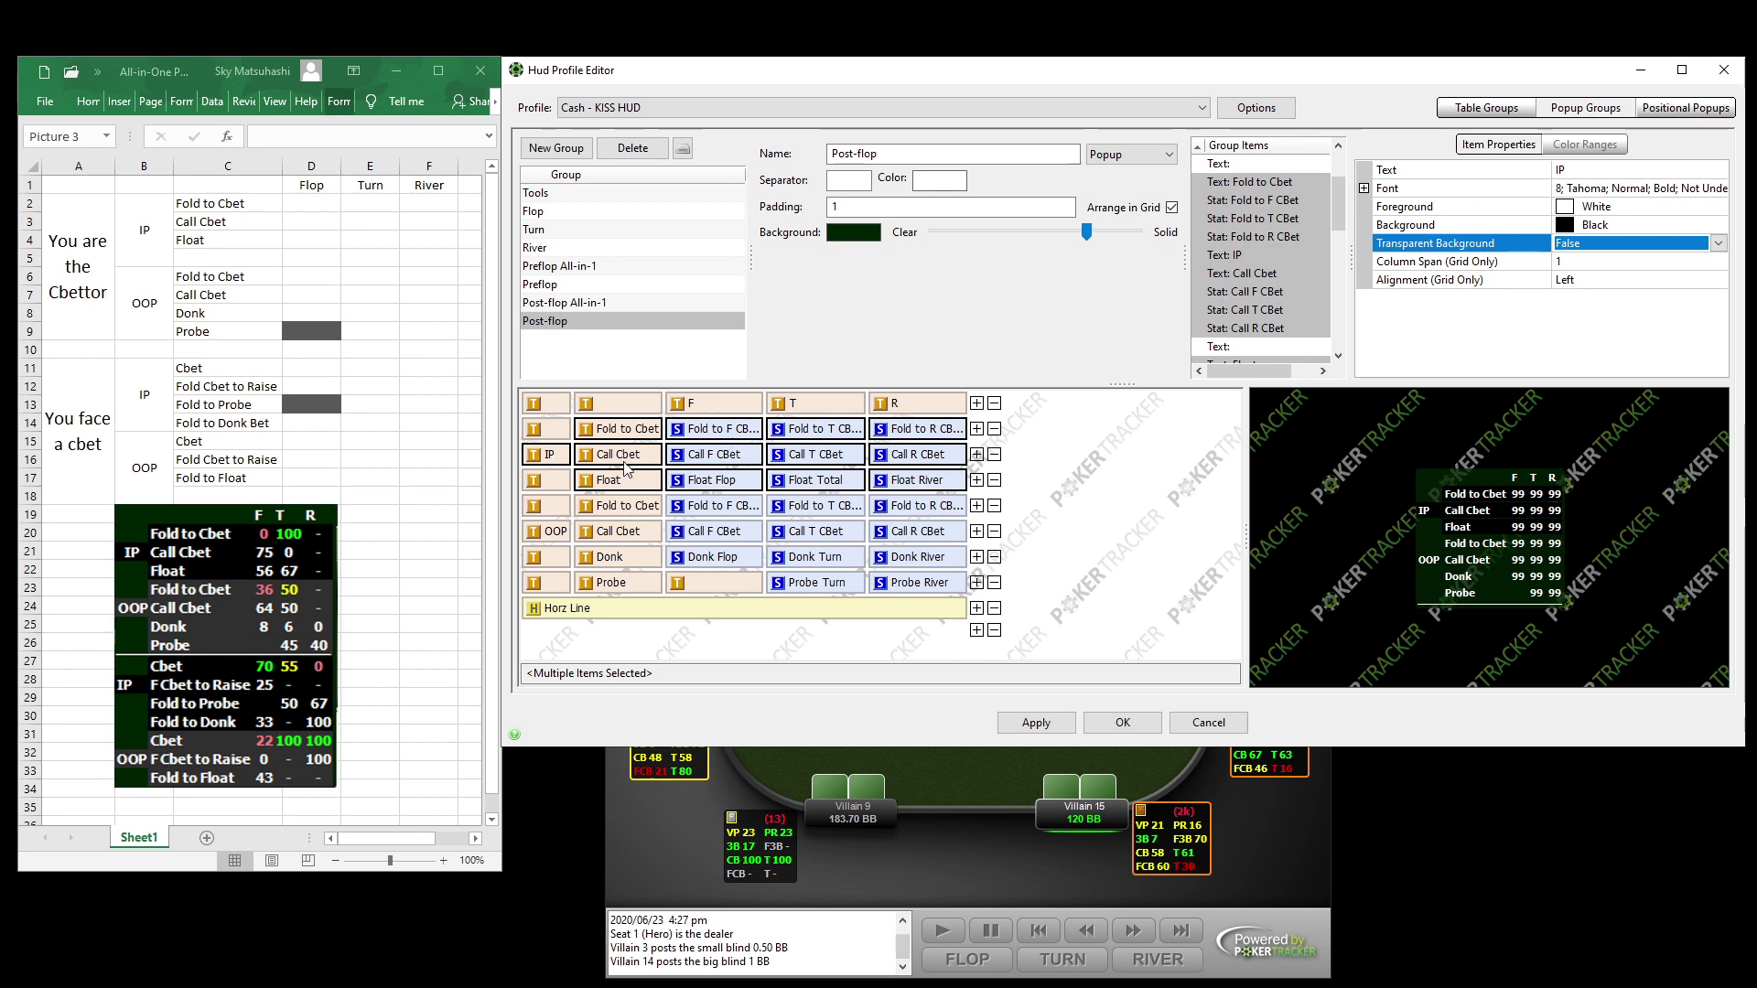
Set Fold to F CBet, Call F CBet and Float Flop to In Position on Flop.
click(724, 436)
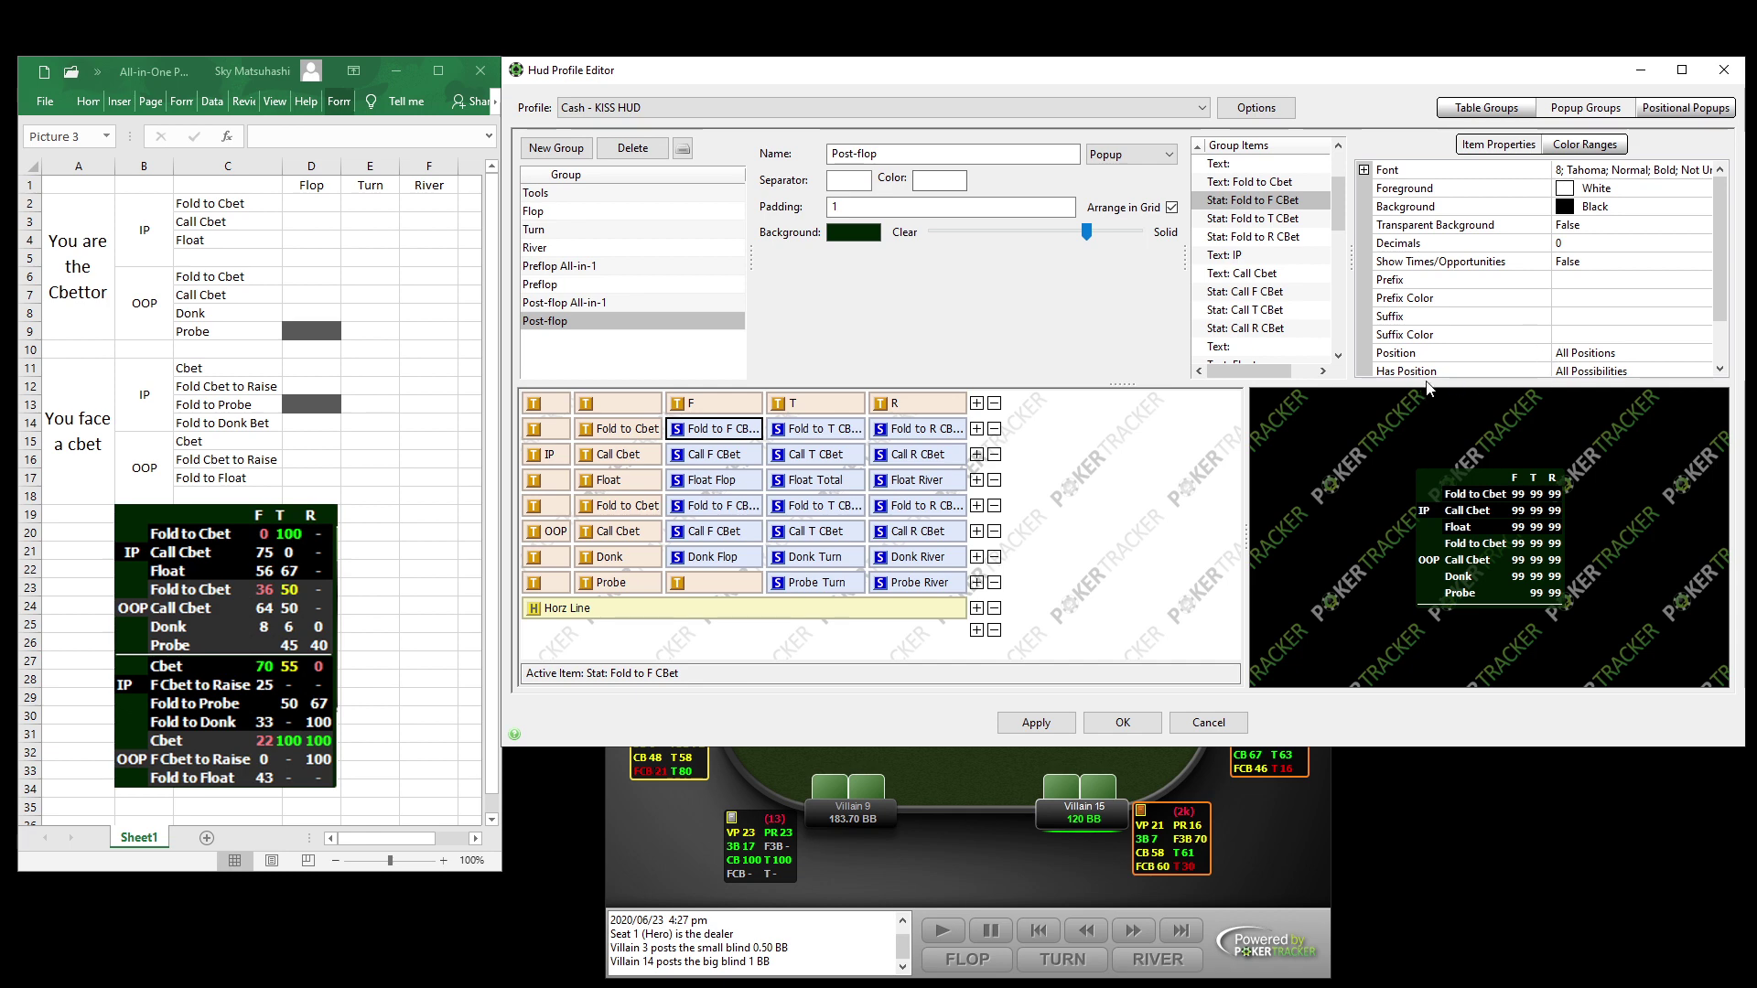
scroll(1721, 256, down, 1)
click(1657, 316)
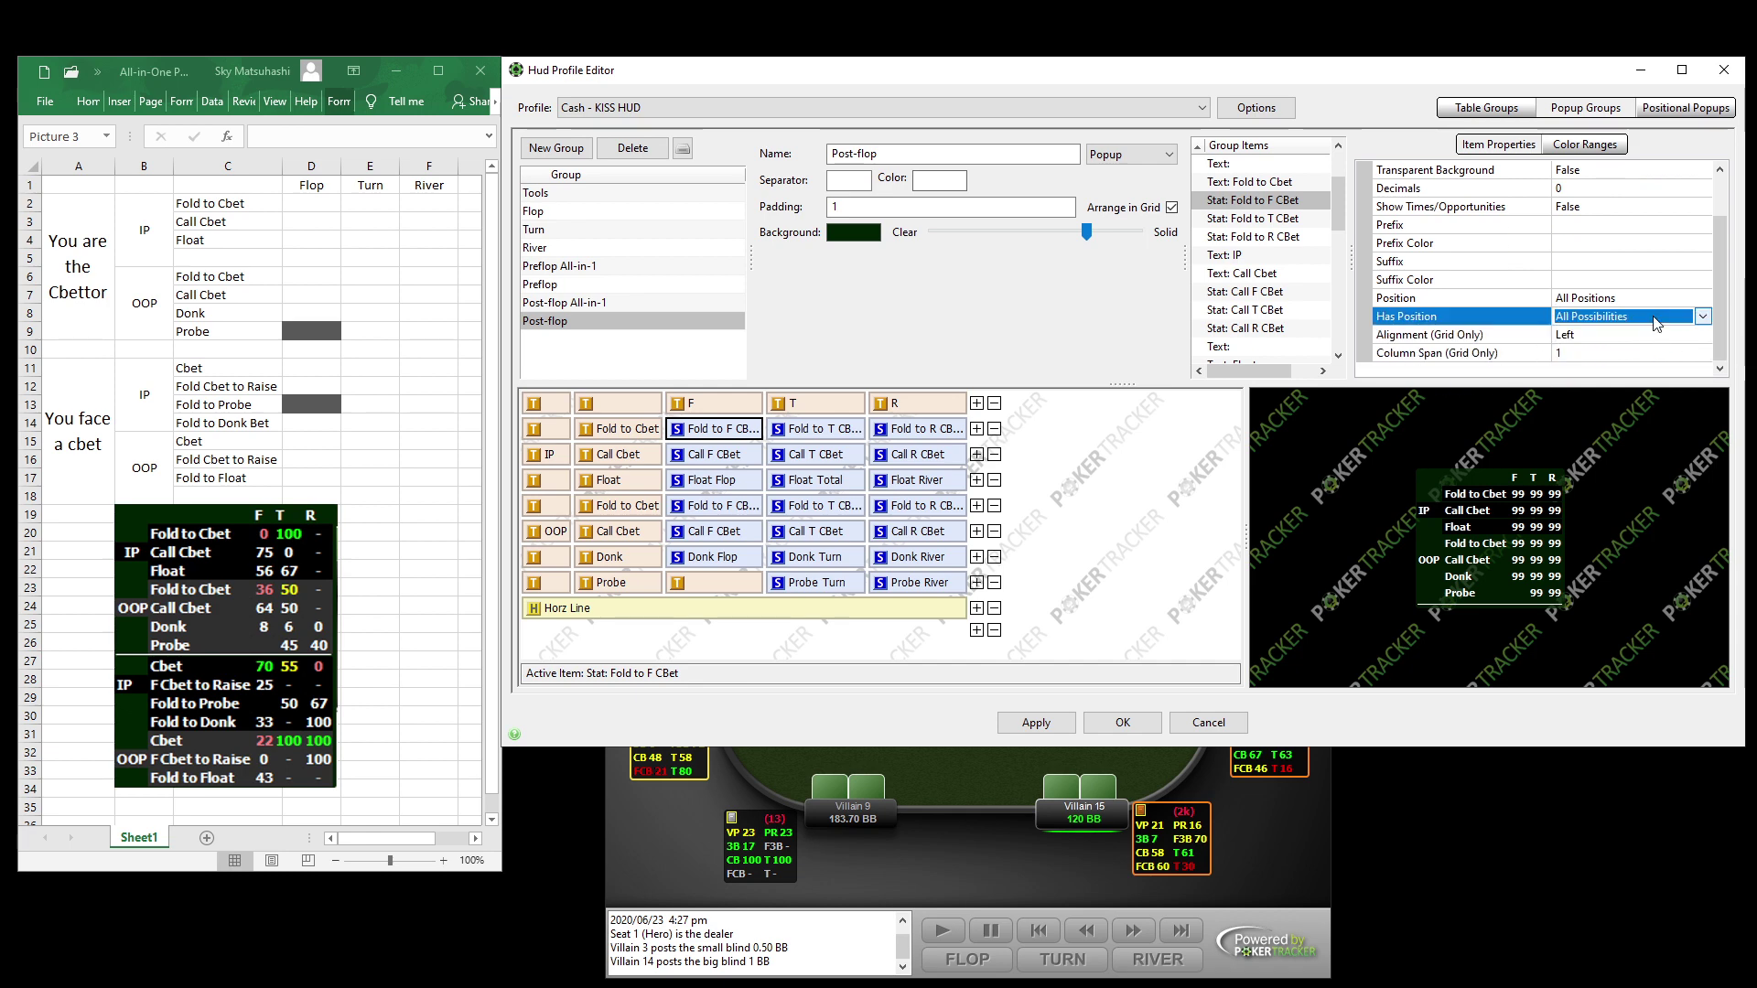
click(1653, 316)
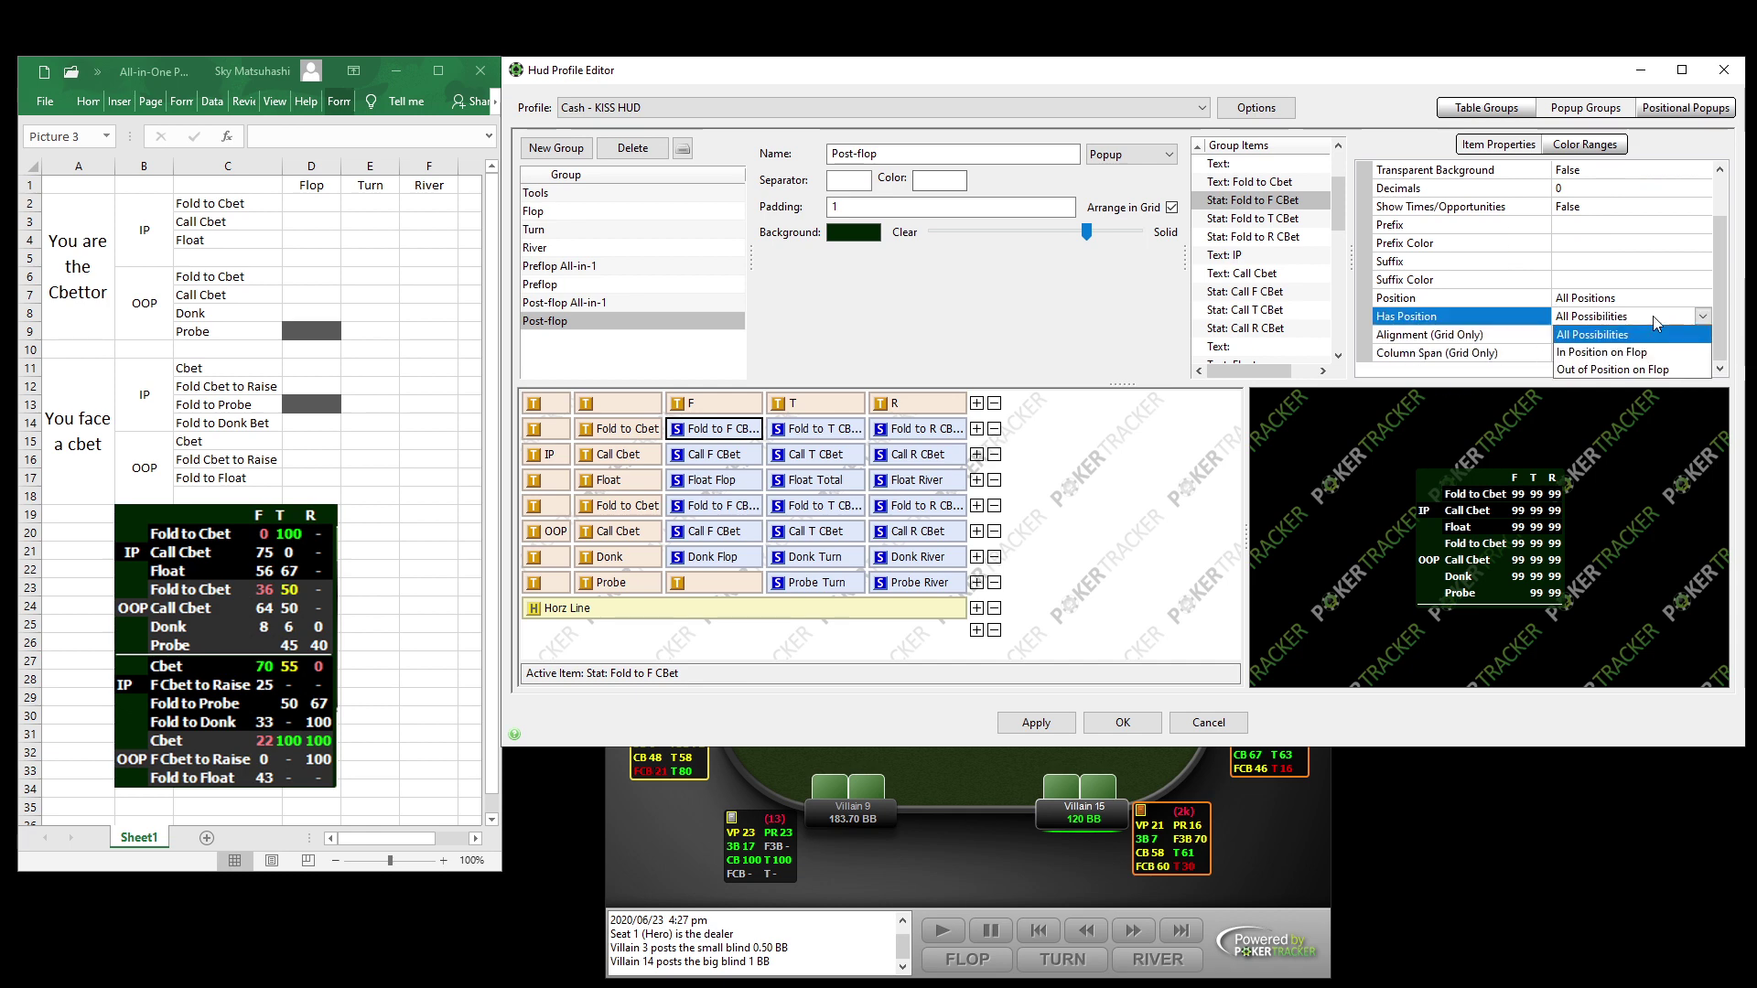
click(1704, 300)
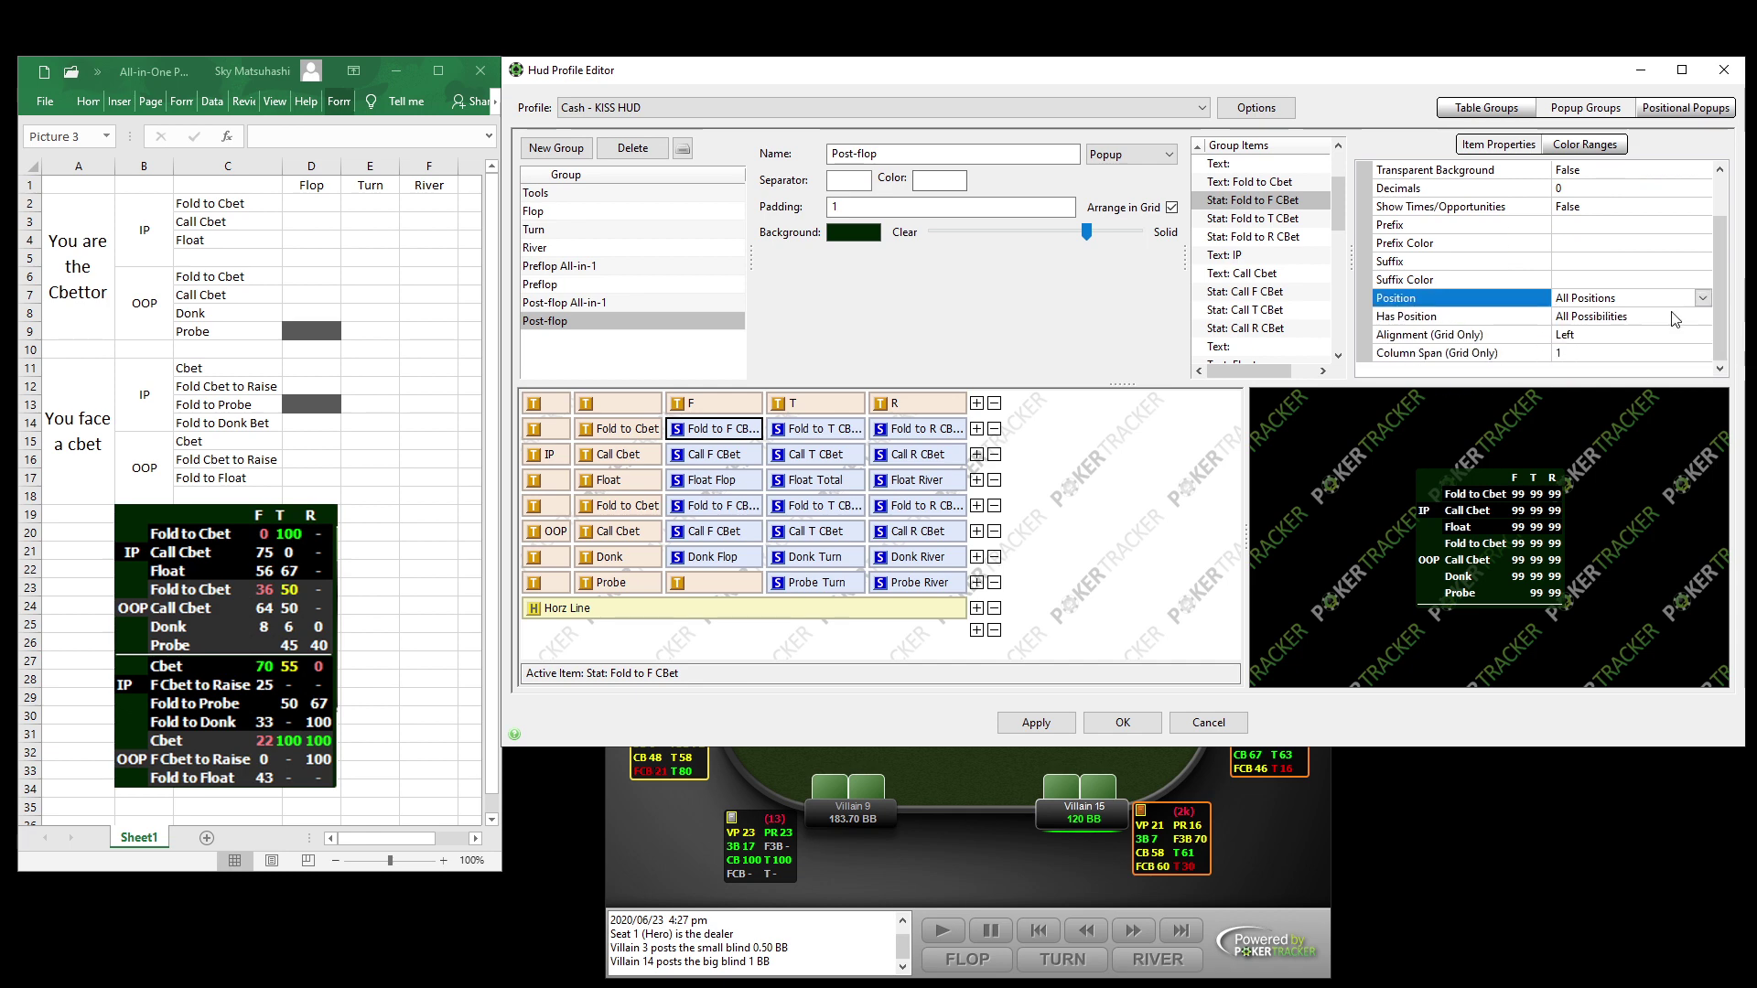
ctrl+click(711, 454)
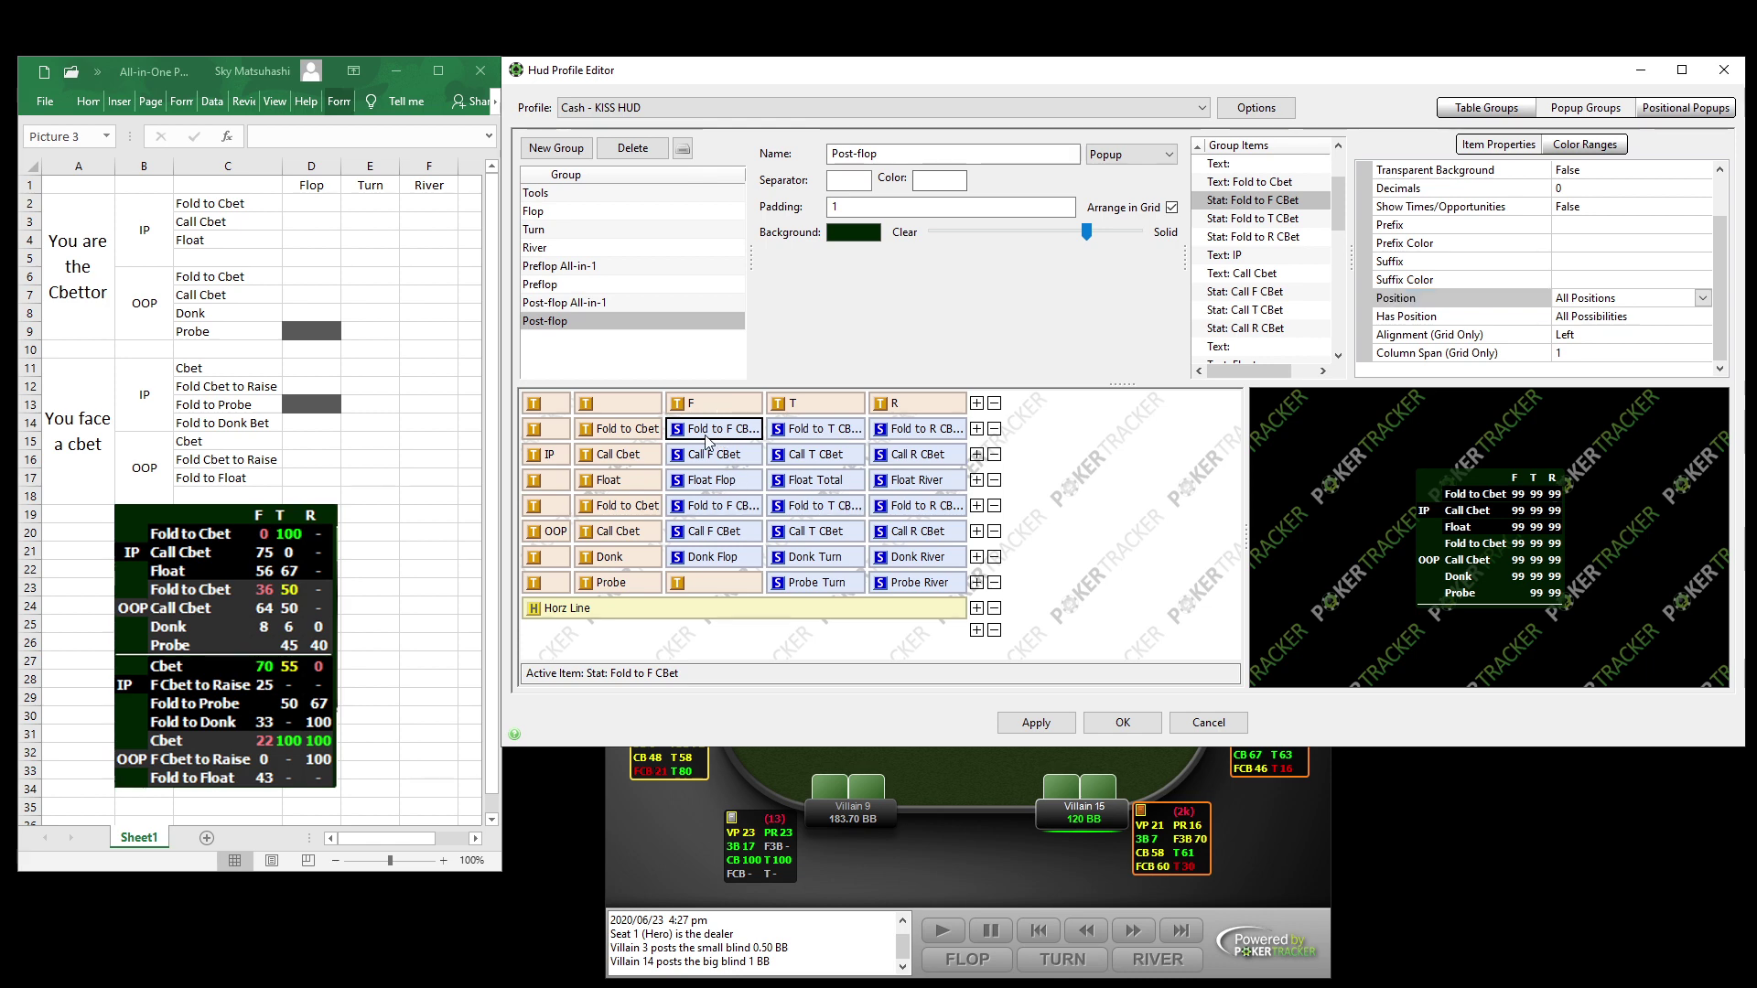
ctrl+click(711, 485)
click(1603, 373)
click(1605, 357)
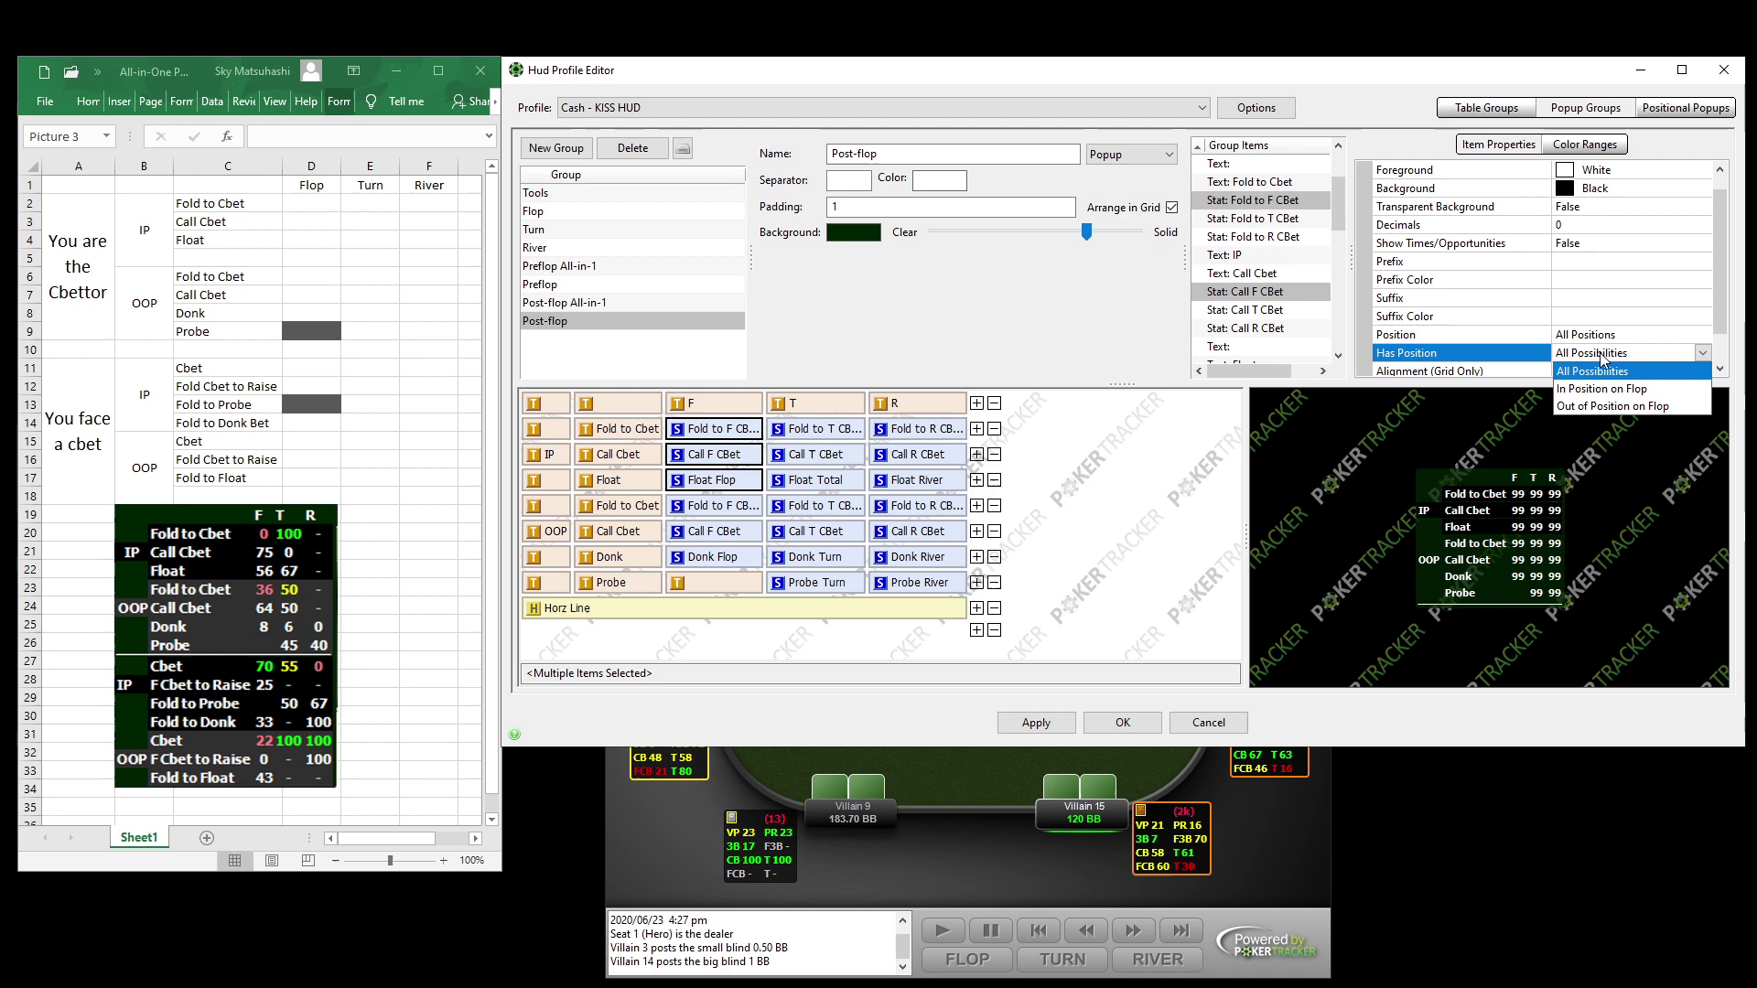
click(1602, 395)
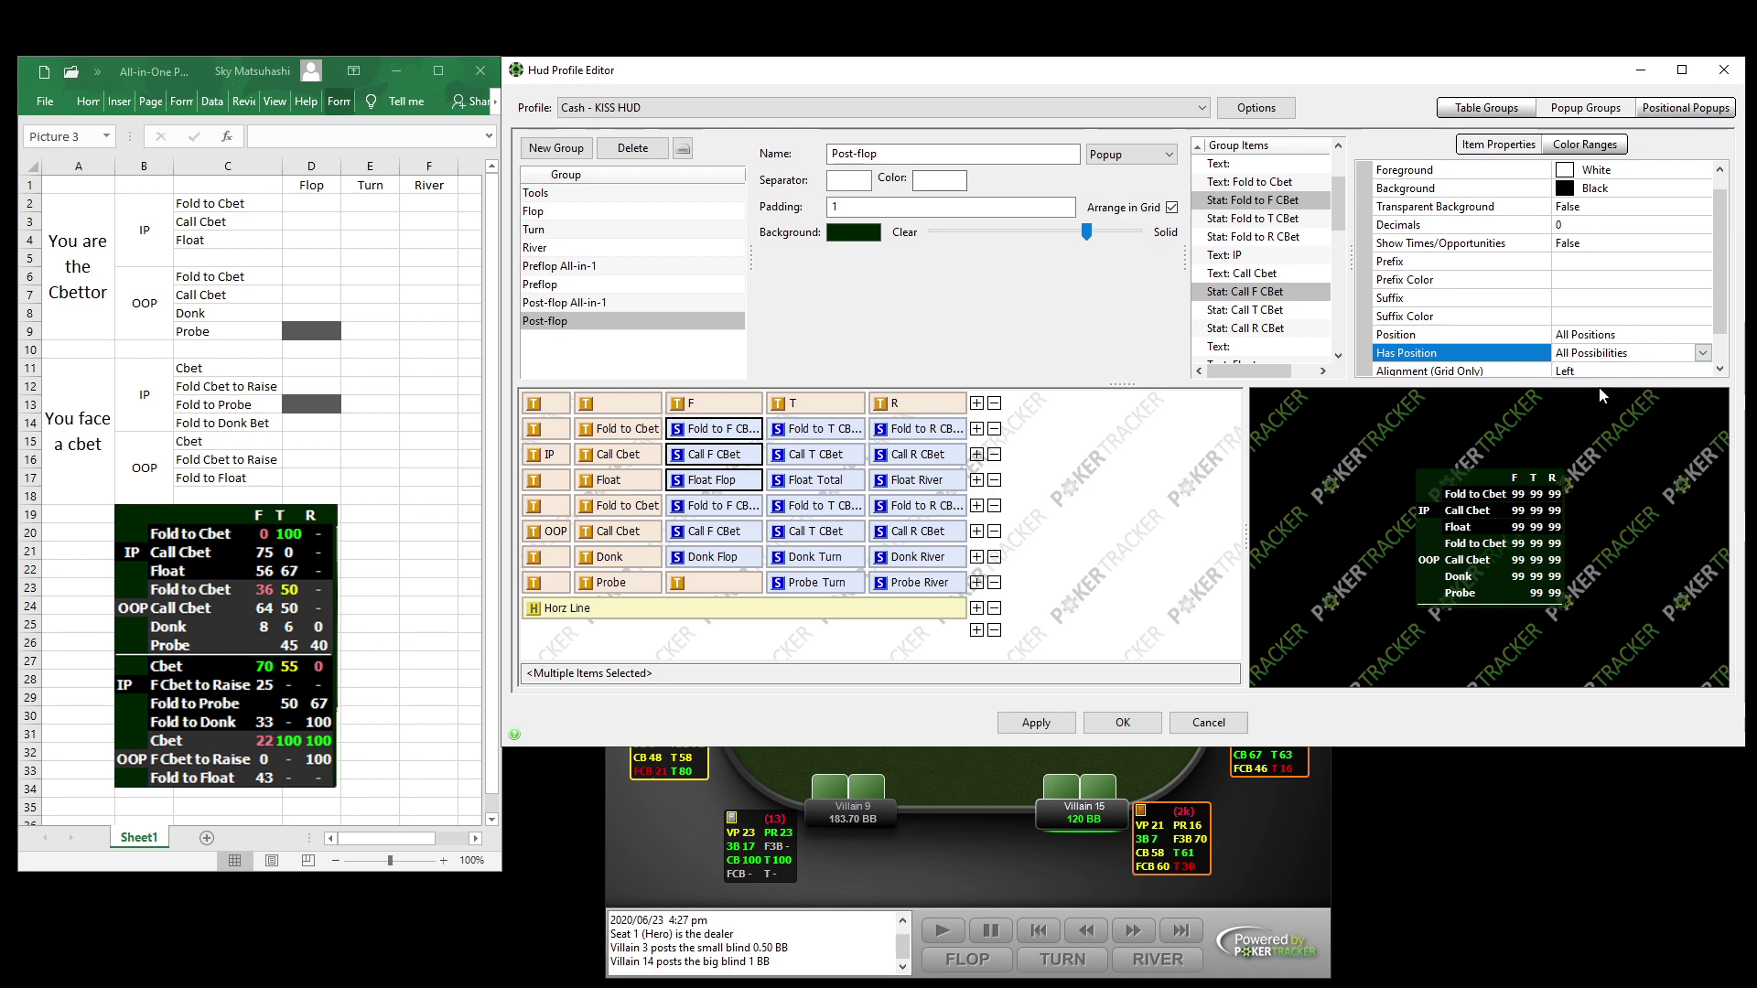
Set Fold to T CBet, Call T CBet and Float Total to In Position on Turn.
click(802, 435)
ctrl+click(803, 455)
ctrl+click(802, 485)
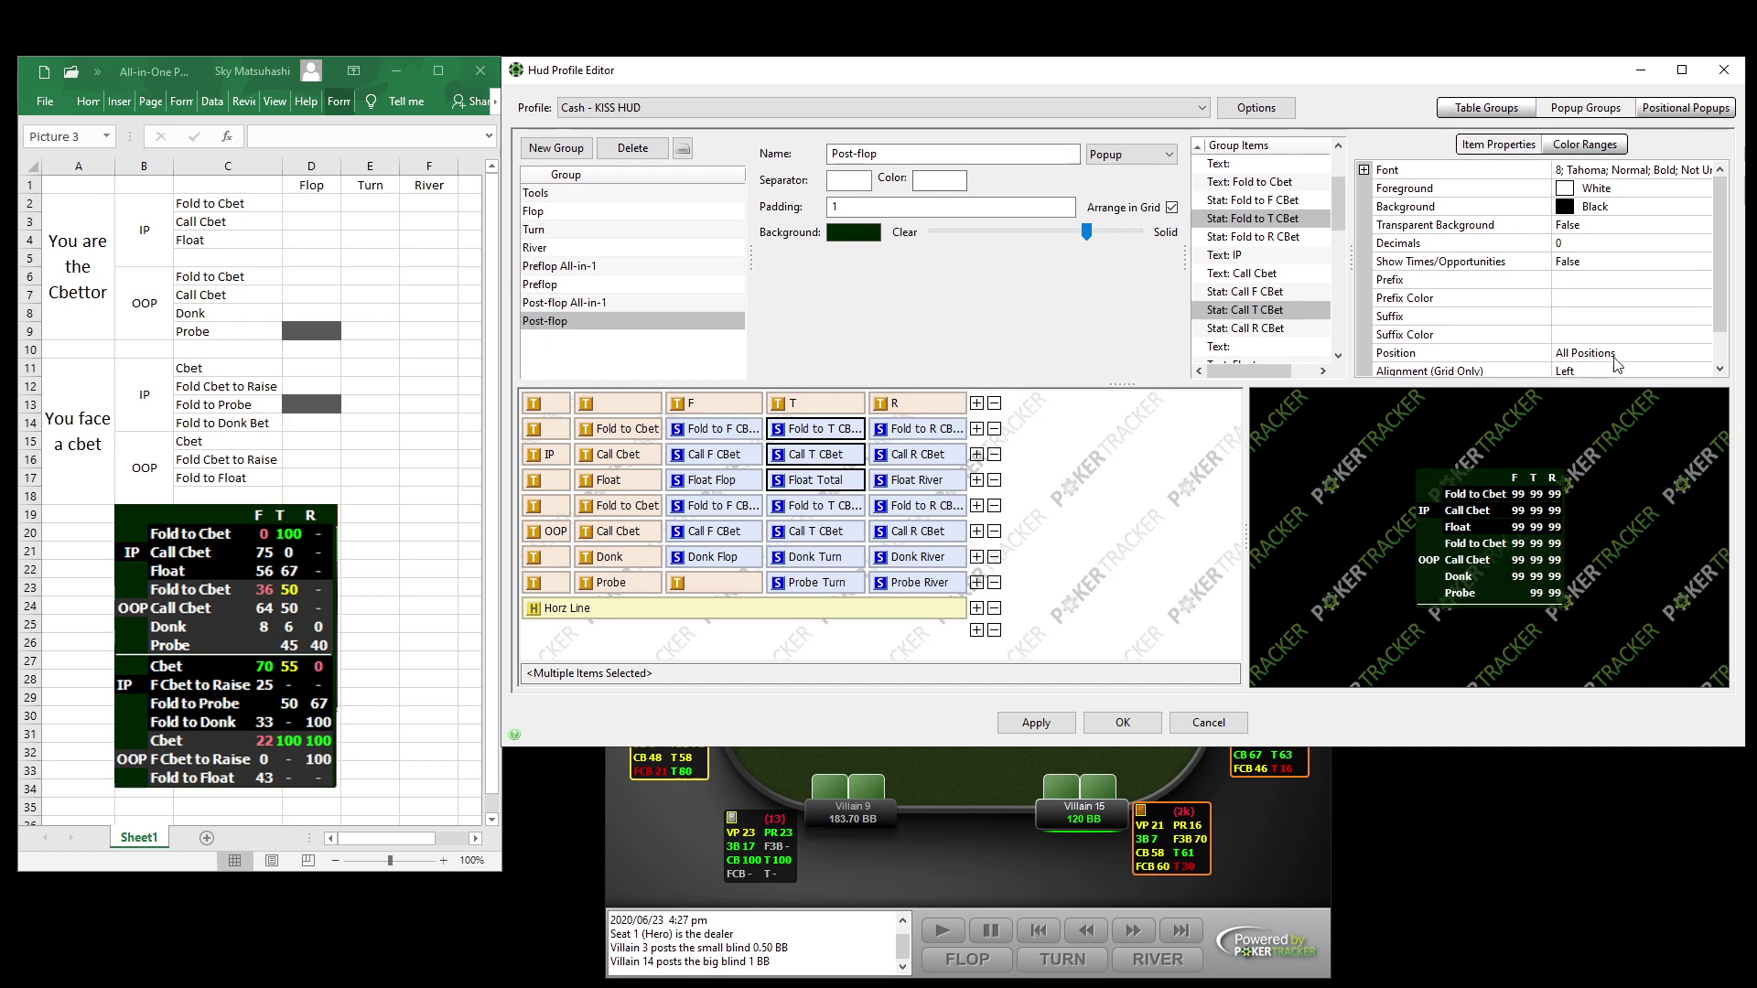
scroll(1710, 325, down, 1)
click(1590, 317)
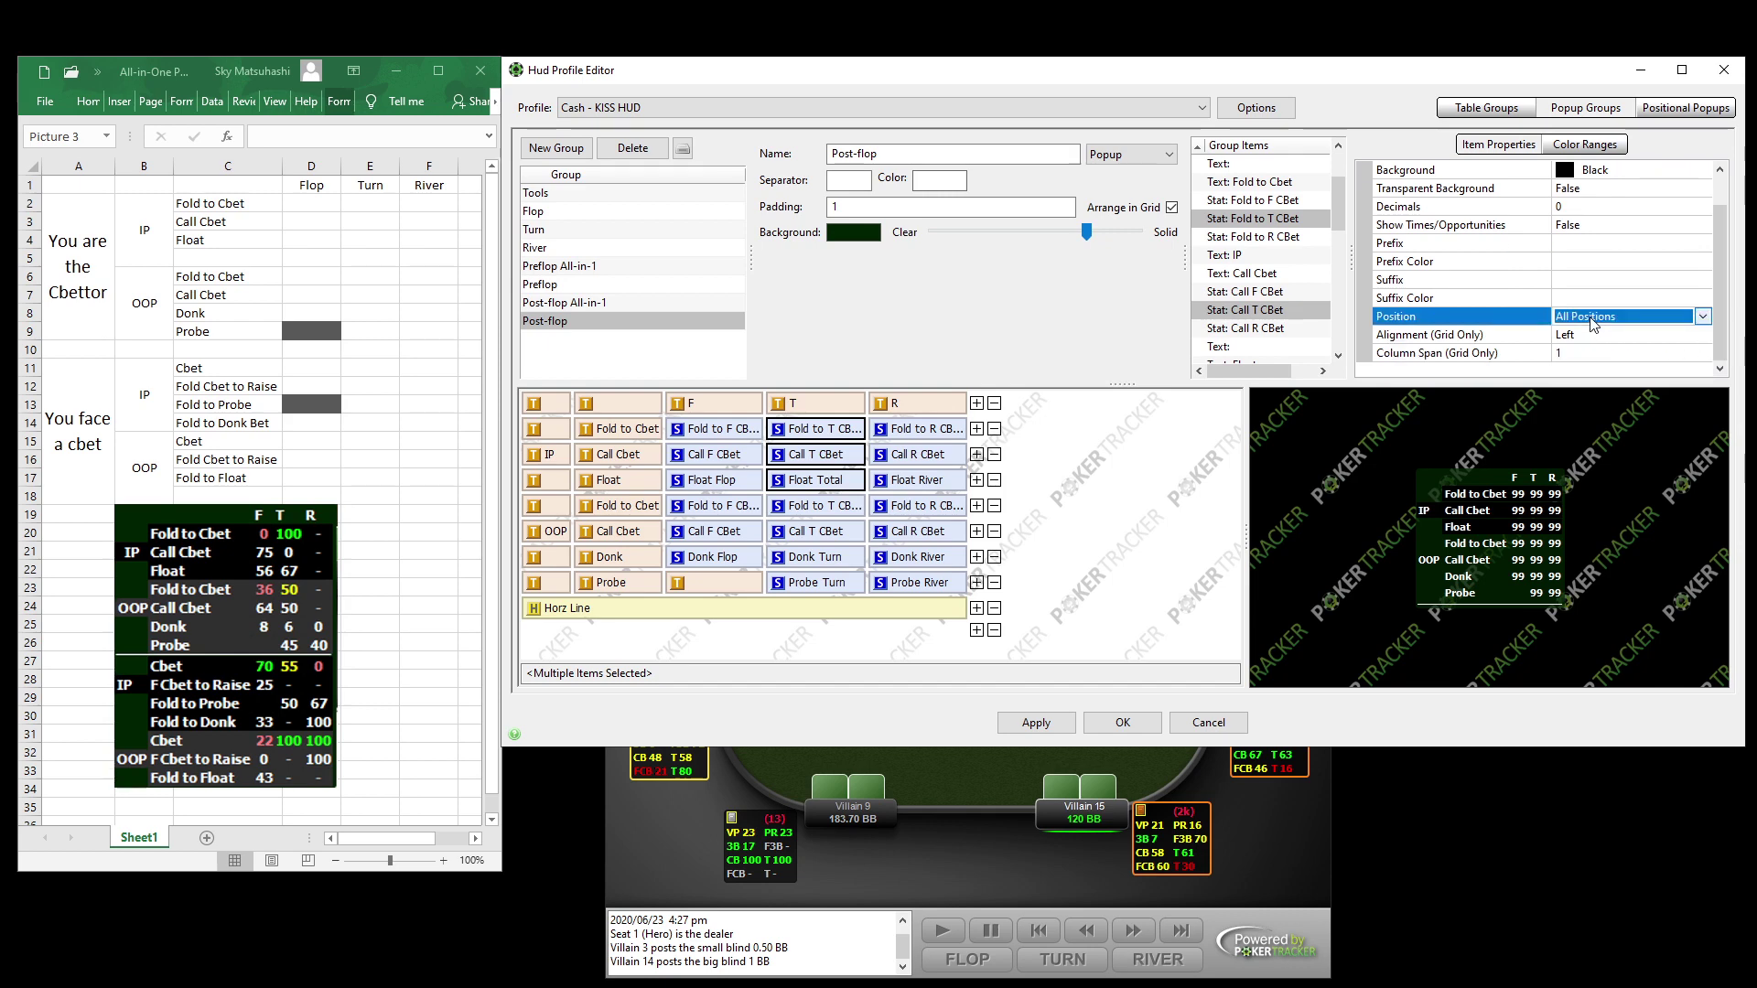
click(1589, 316)
click(811, 495)
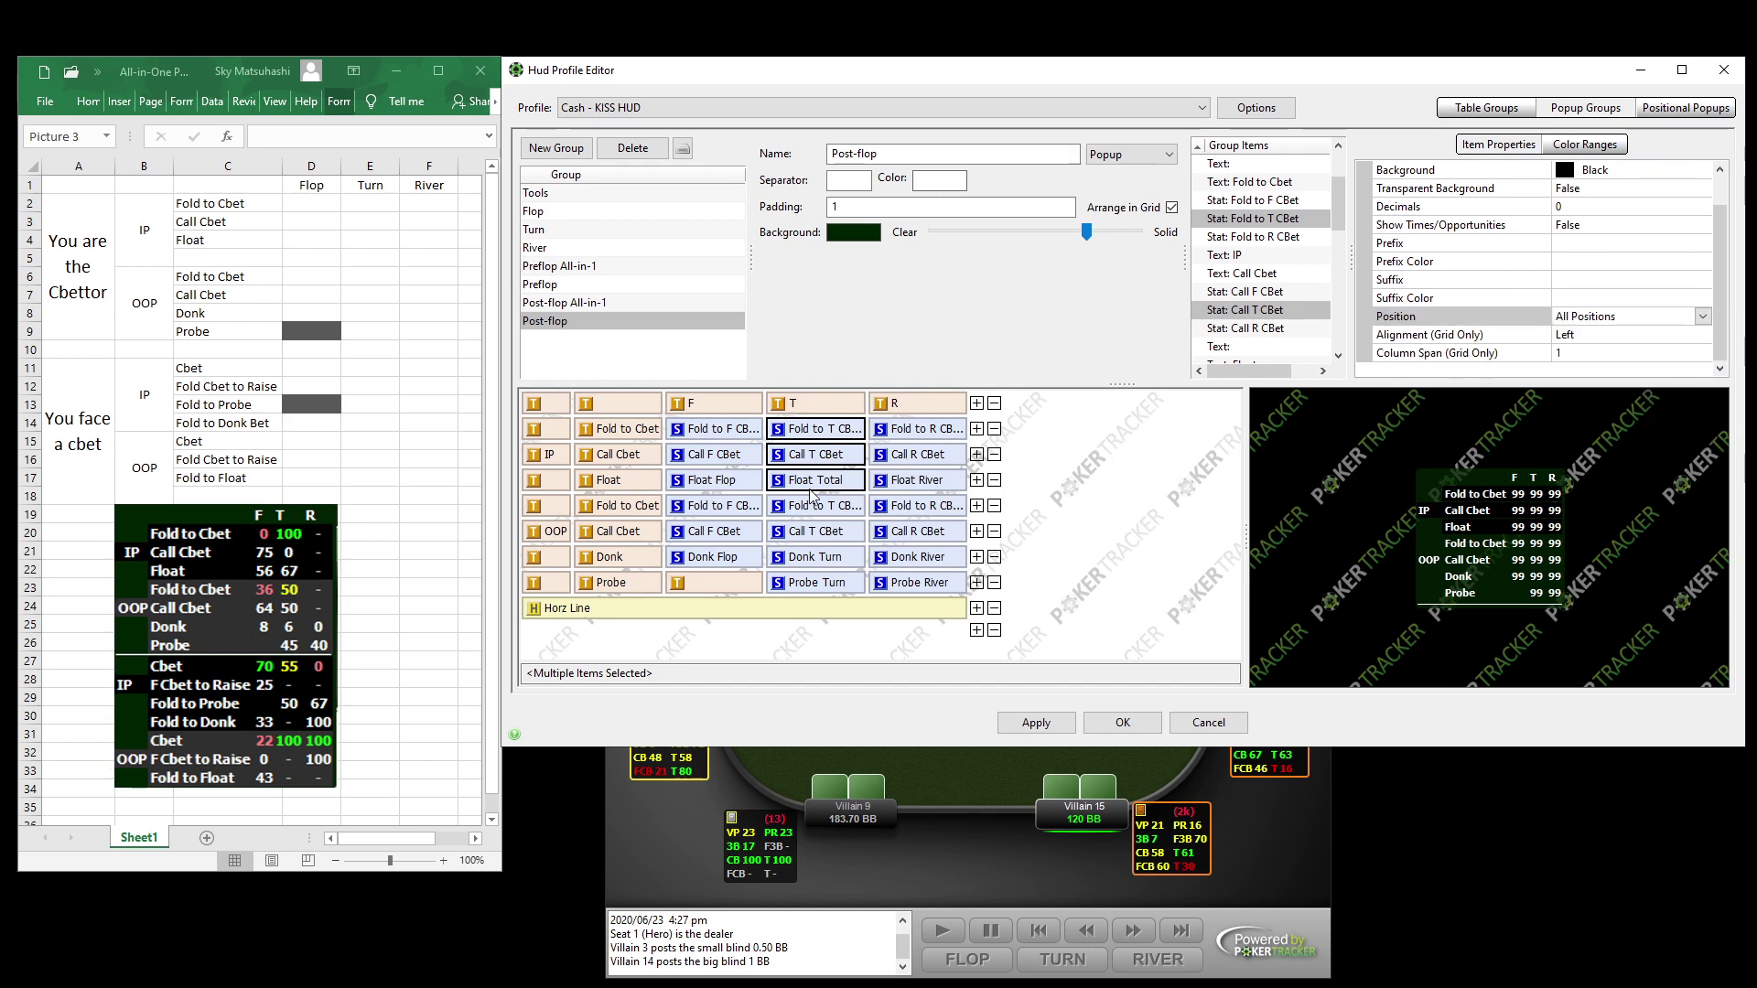
click(818, 462)
click(814, 428)
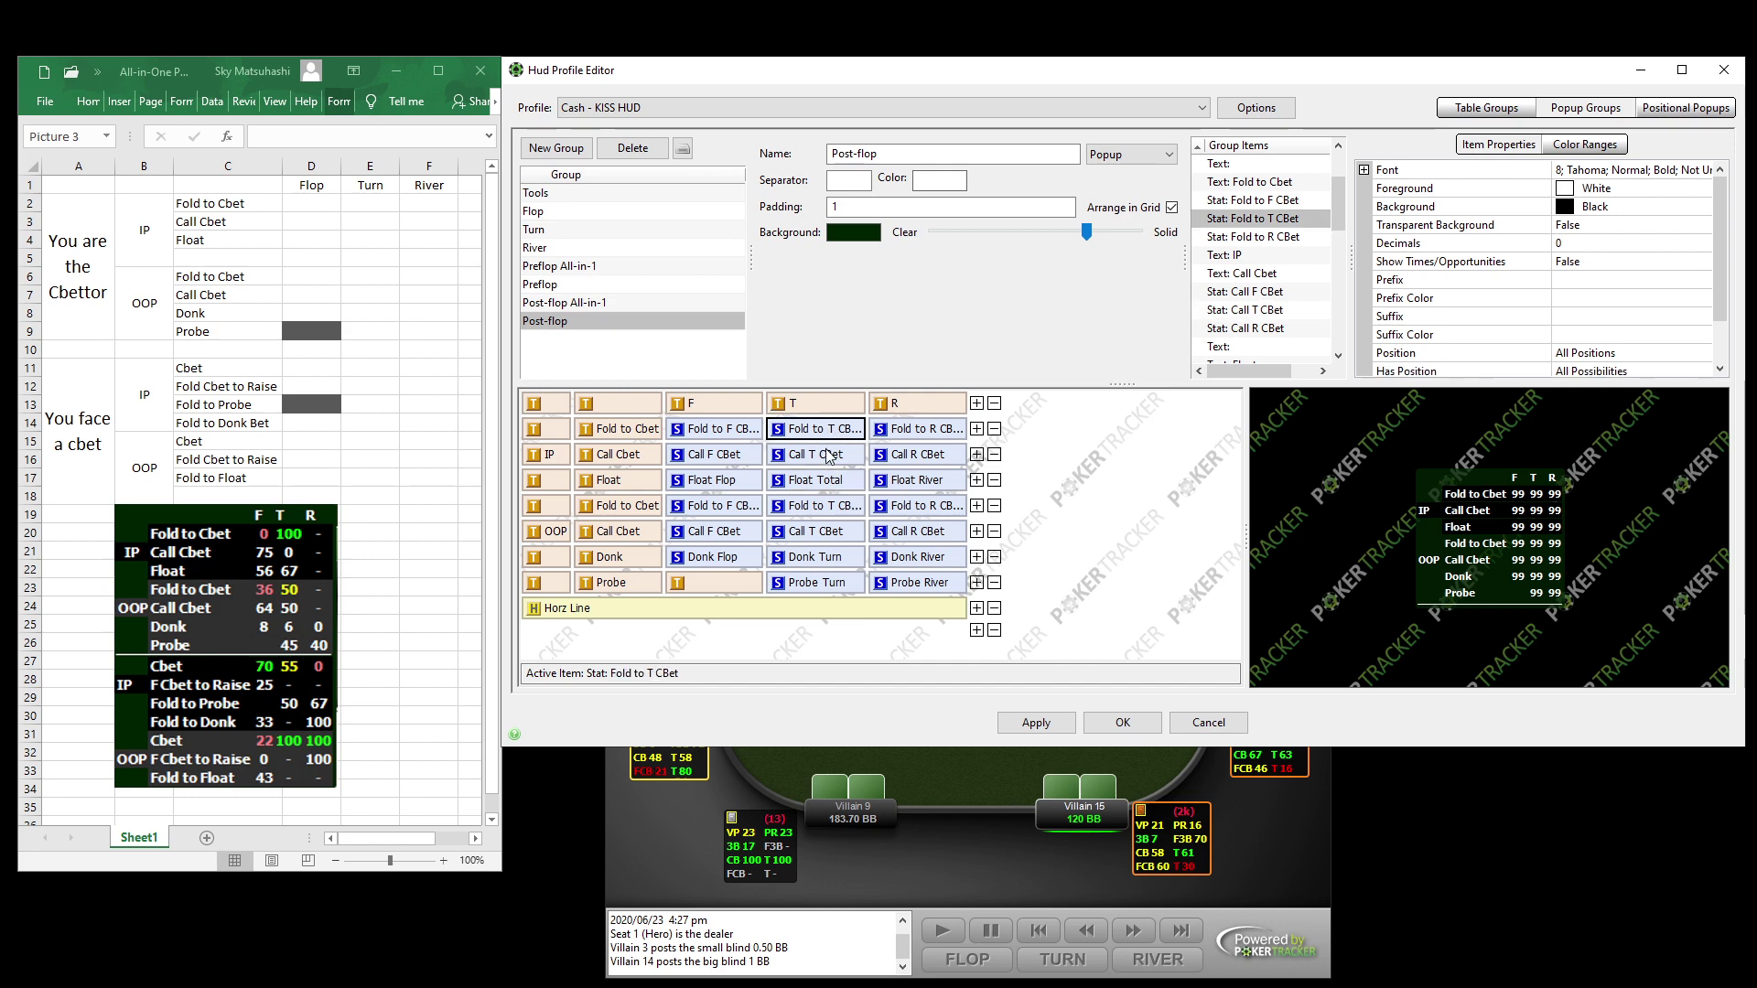
ctrl+click(829, 455)
click(1611, 372)
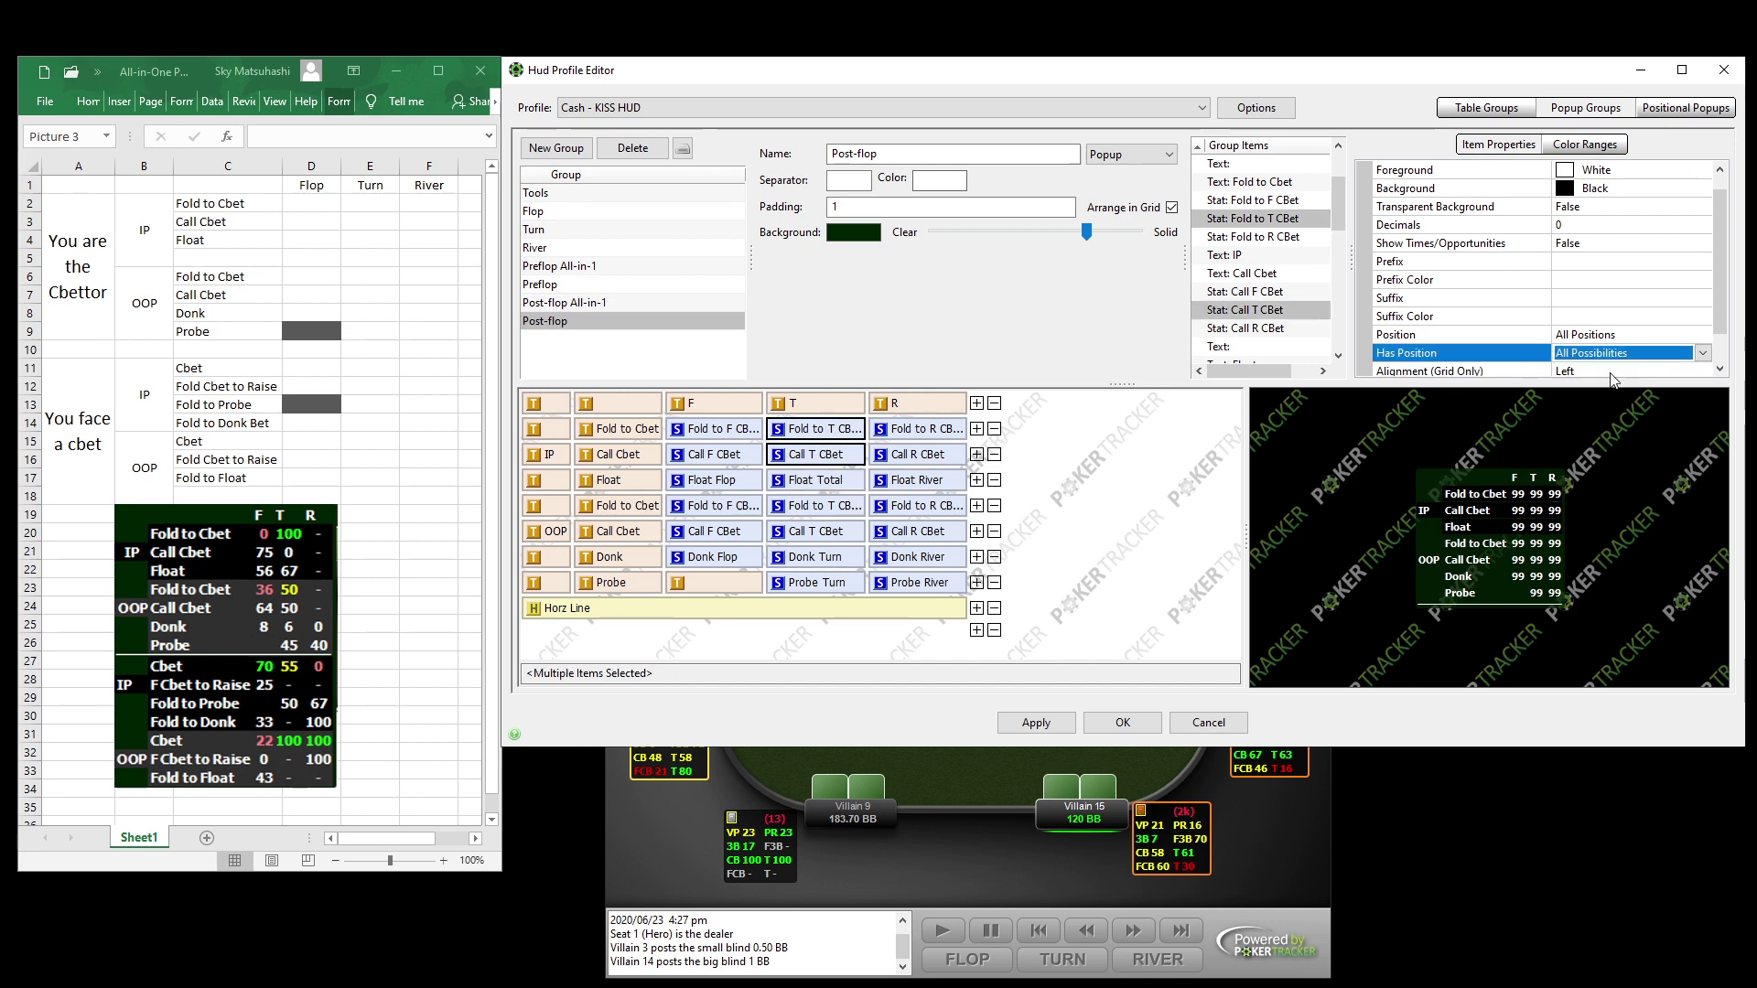
click(1606, 364)
click(1604, 369)
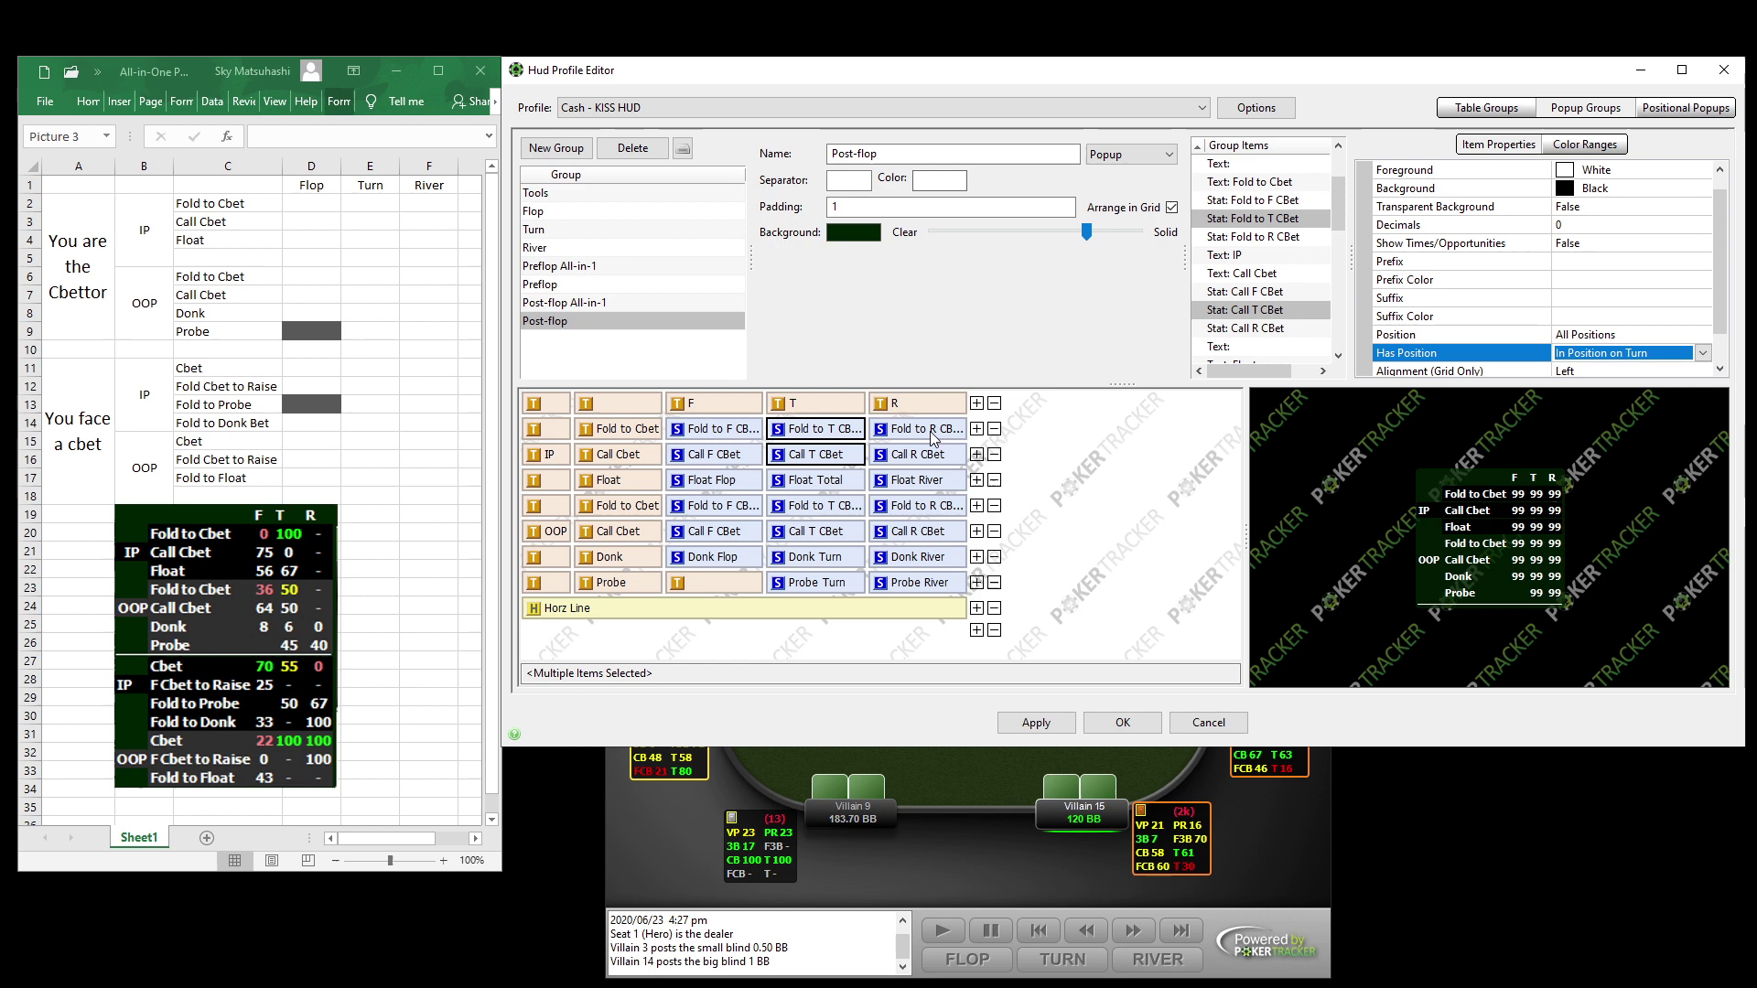
Set Fold to R CBet and Call R CBet to In Position on River.
click(918, 429)
ctrl+click(931, 458)
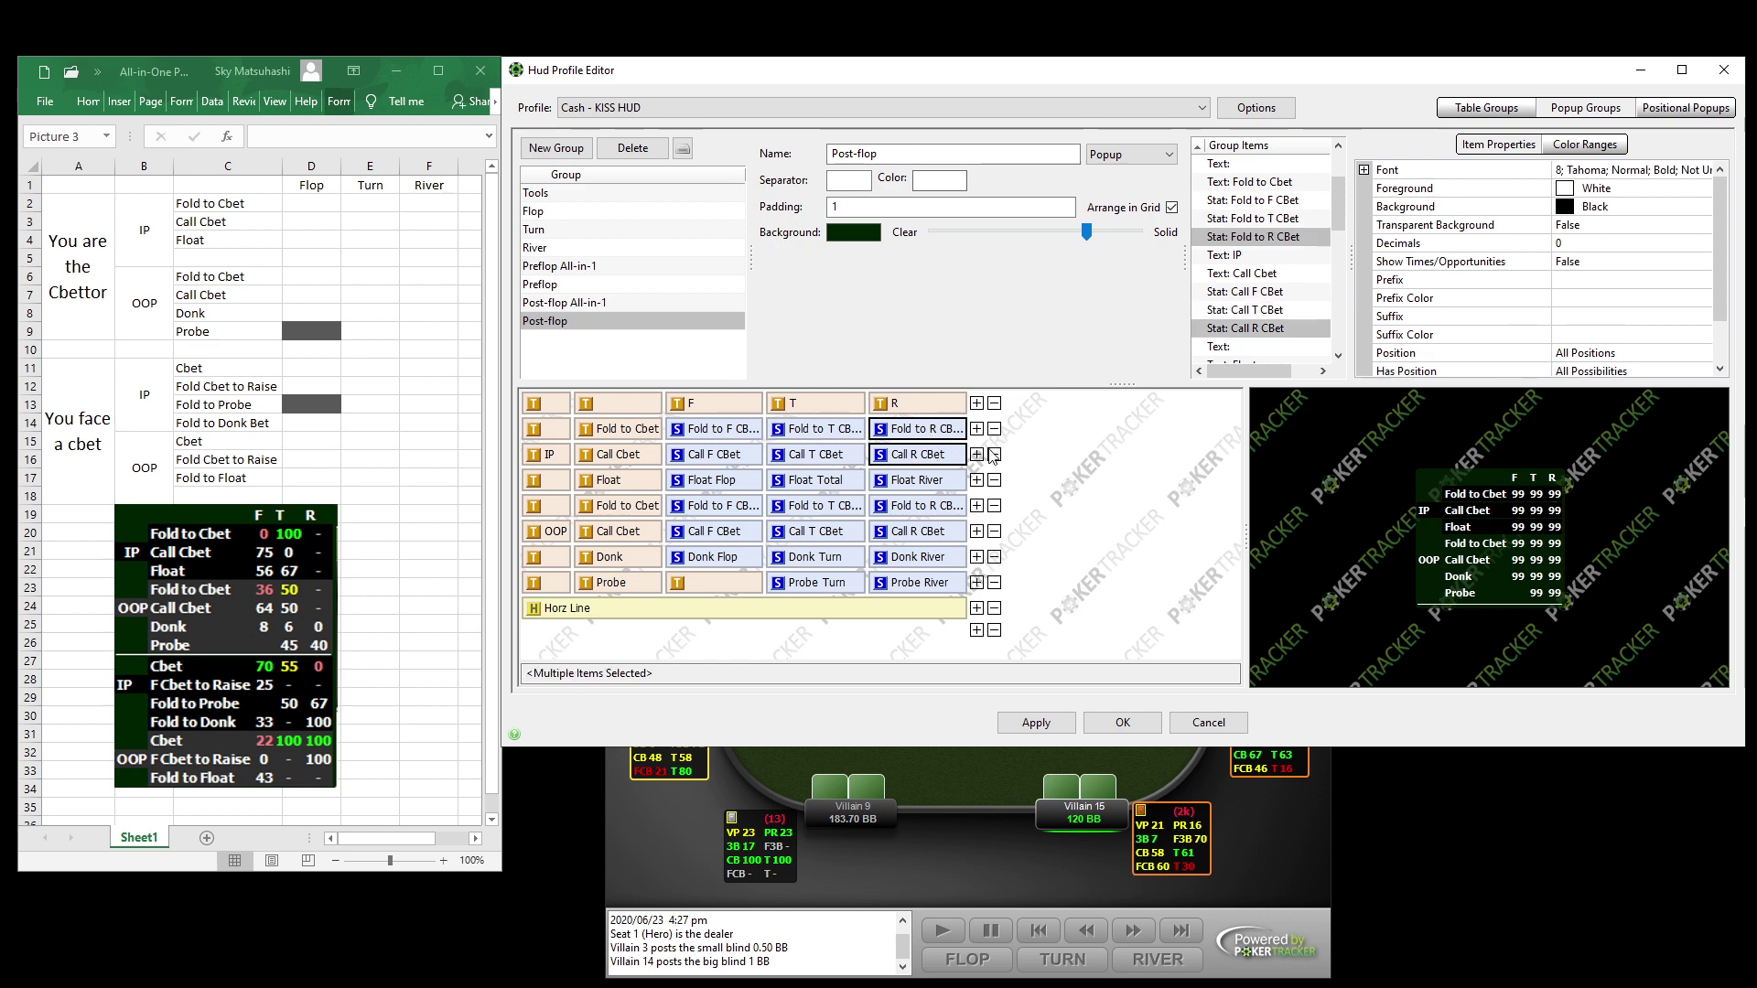
click(1602, 366)
click(1599, 356)
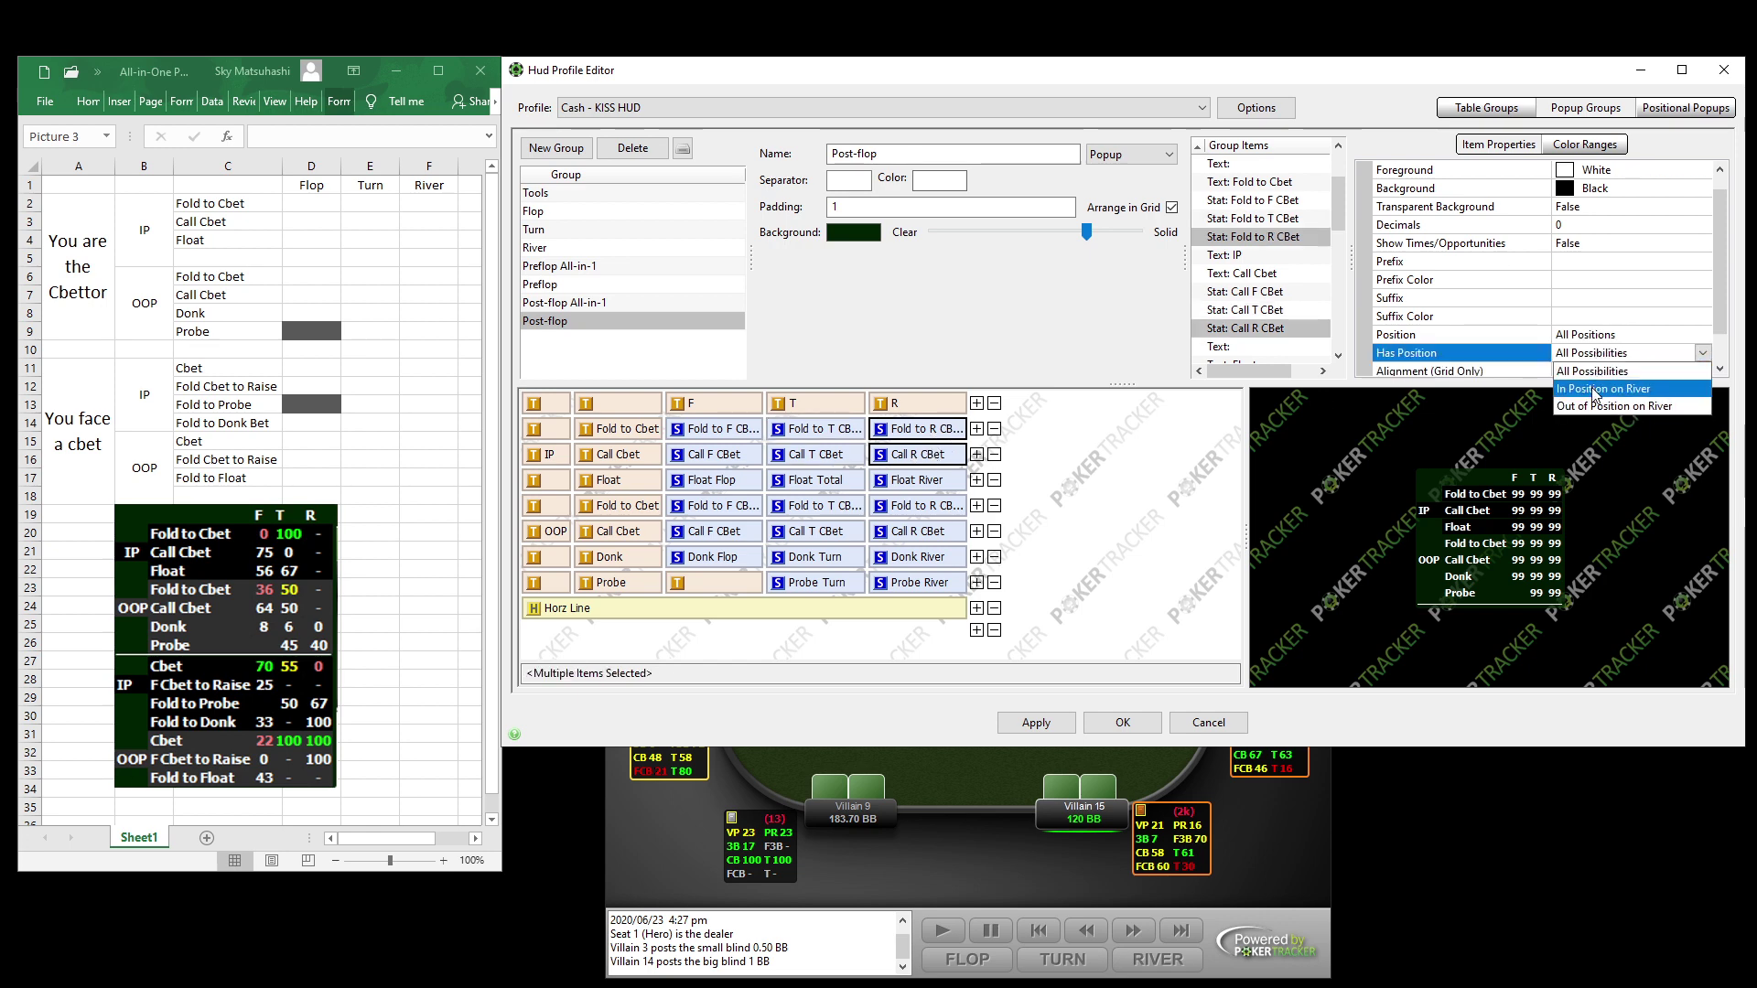
click(1597, 390)
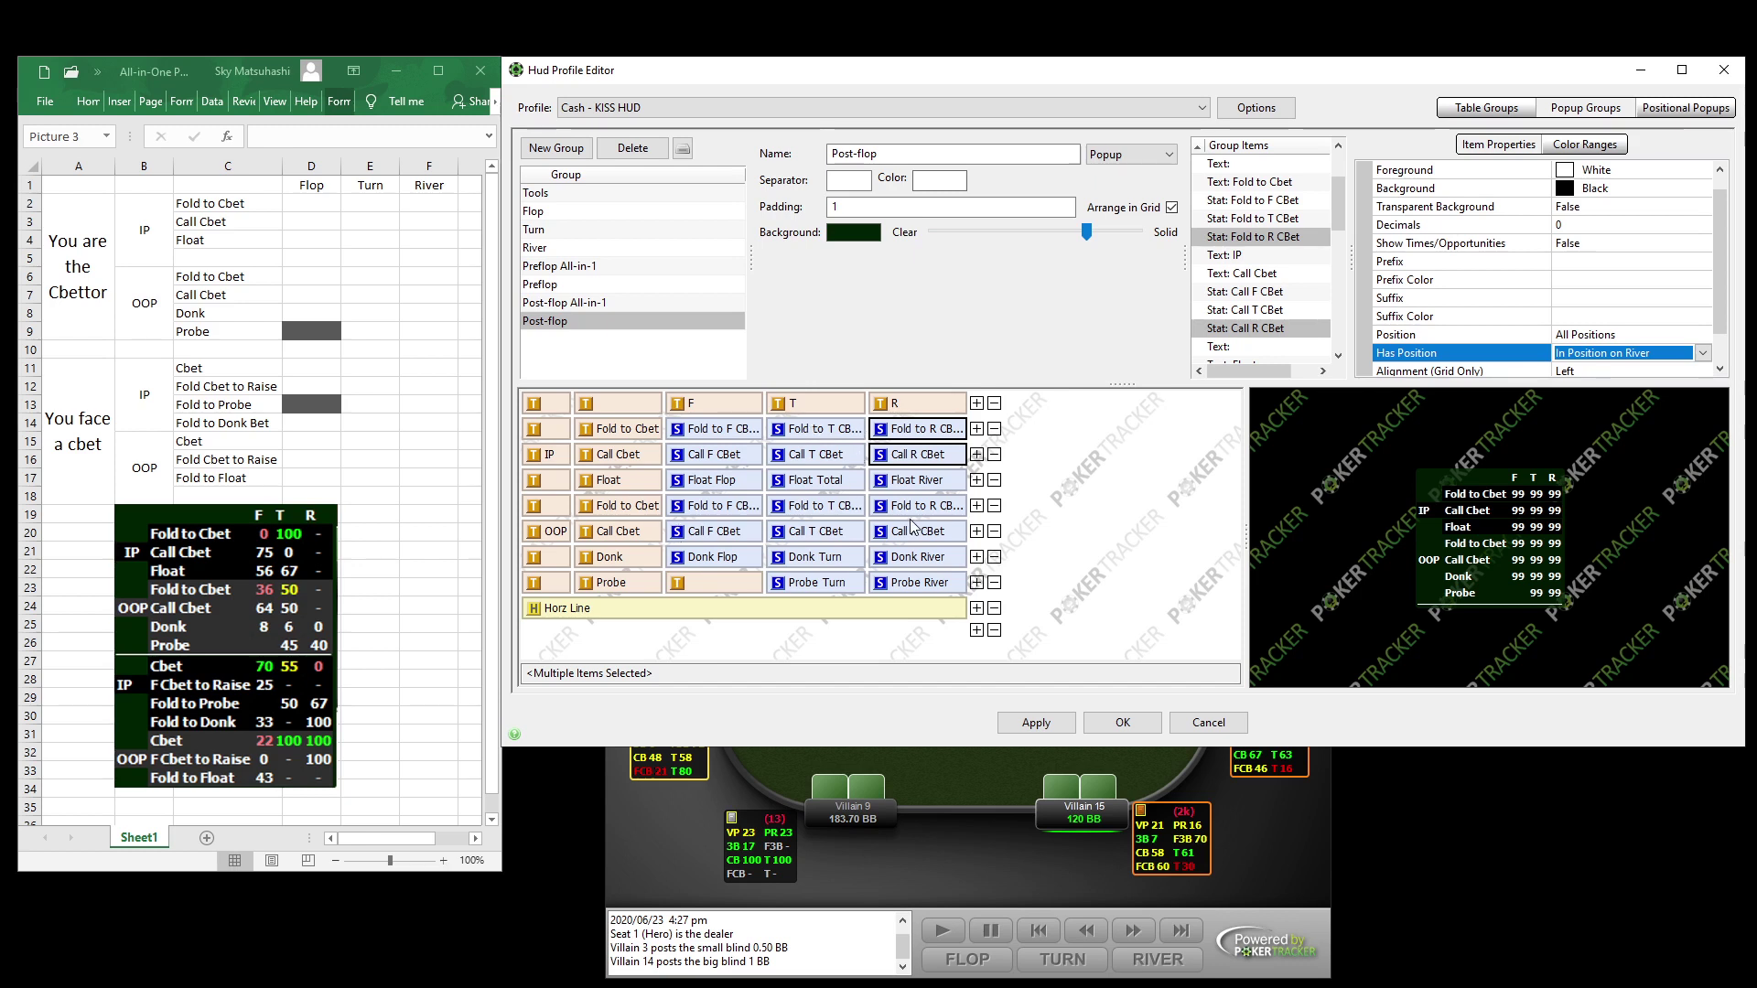
Select all OOP row labels, stats and the blank Probe spacer.
click(919, 586)
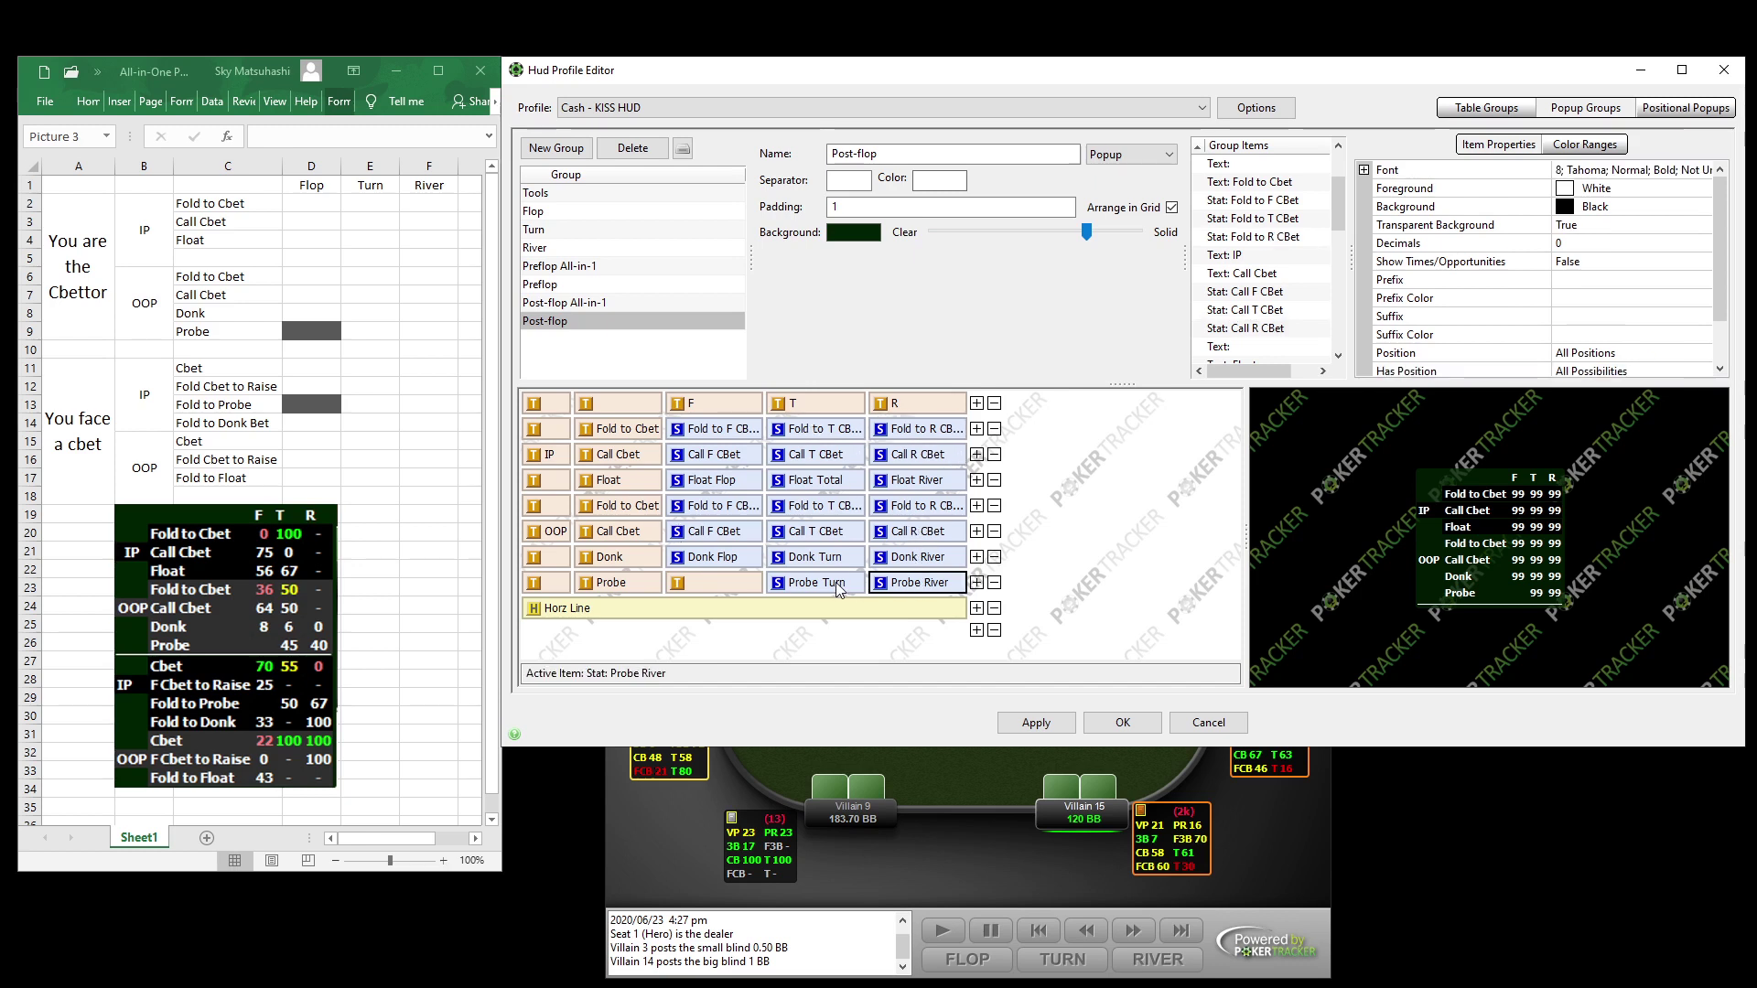
click(736, 584)
ctrl+click(640, 586)
ctrl+click(615, 559)
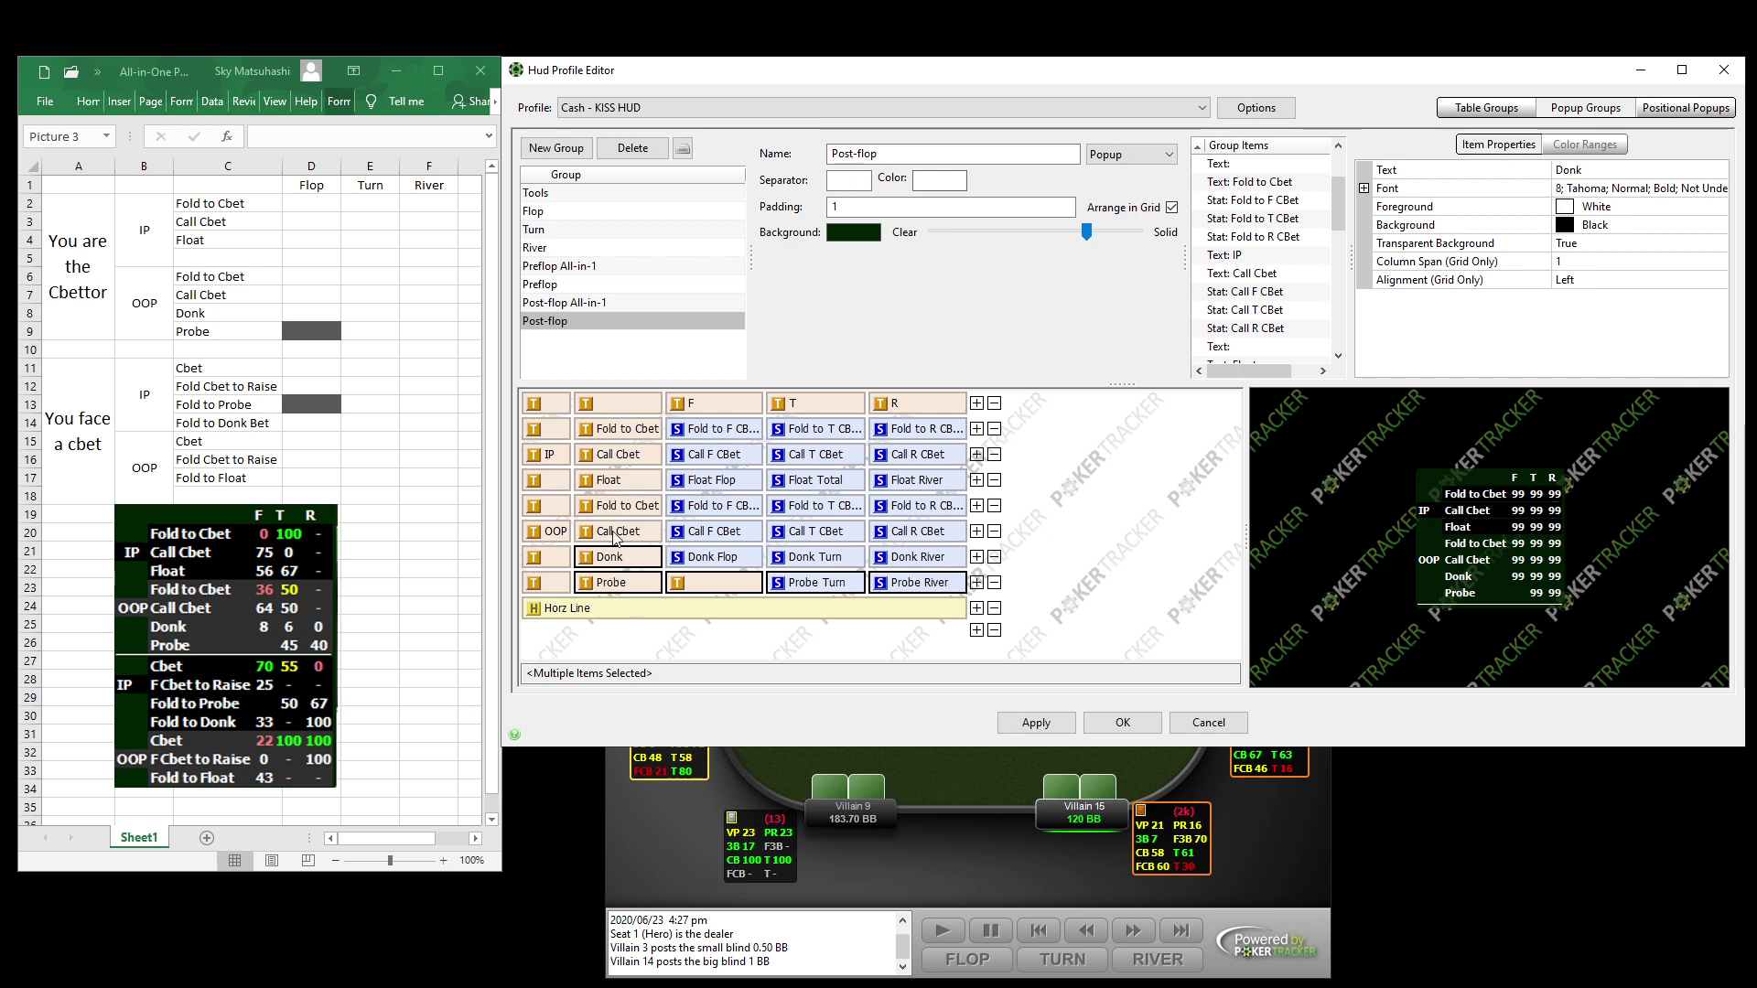
ctrl+click(615, 537)
ctrl+click(560, 534)
ctrl+click(640, 509)
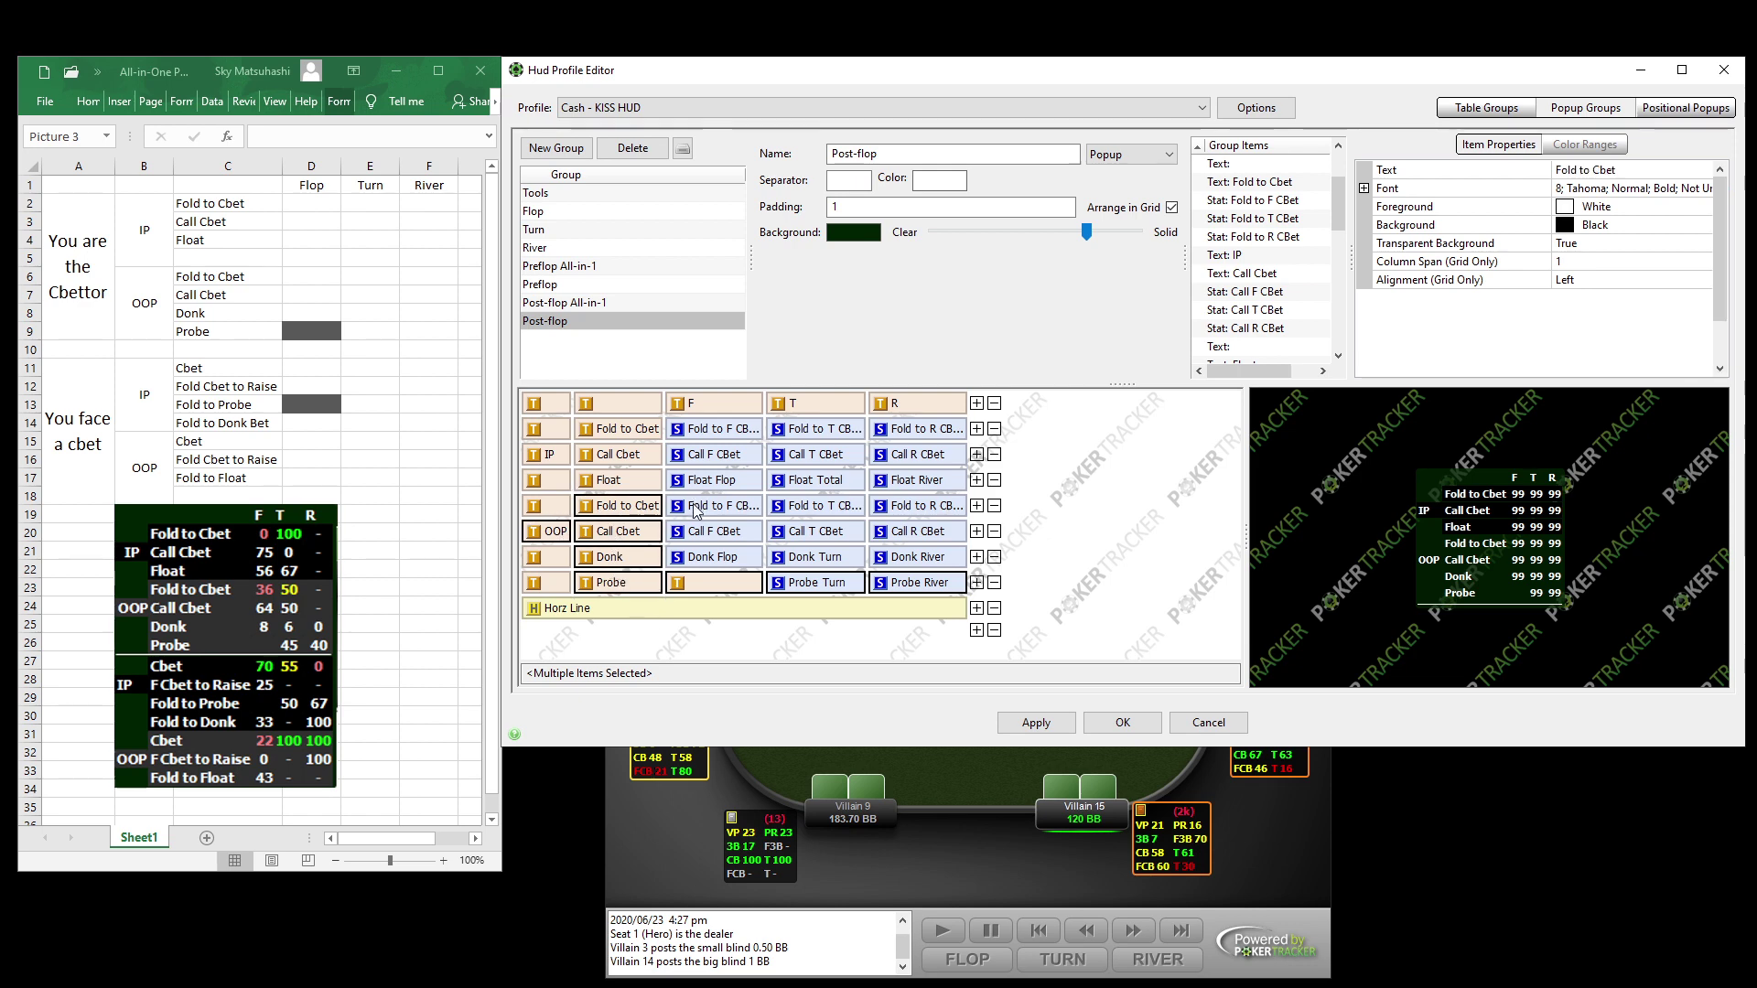
ctrl+click(696, 509)
ctrl+click(703, 532)
ctrl+click(742, 558)
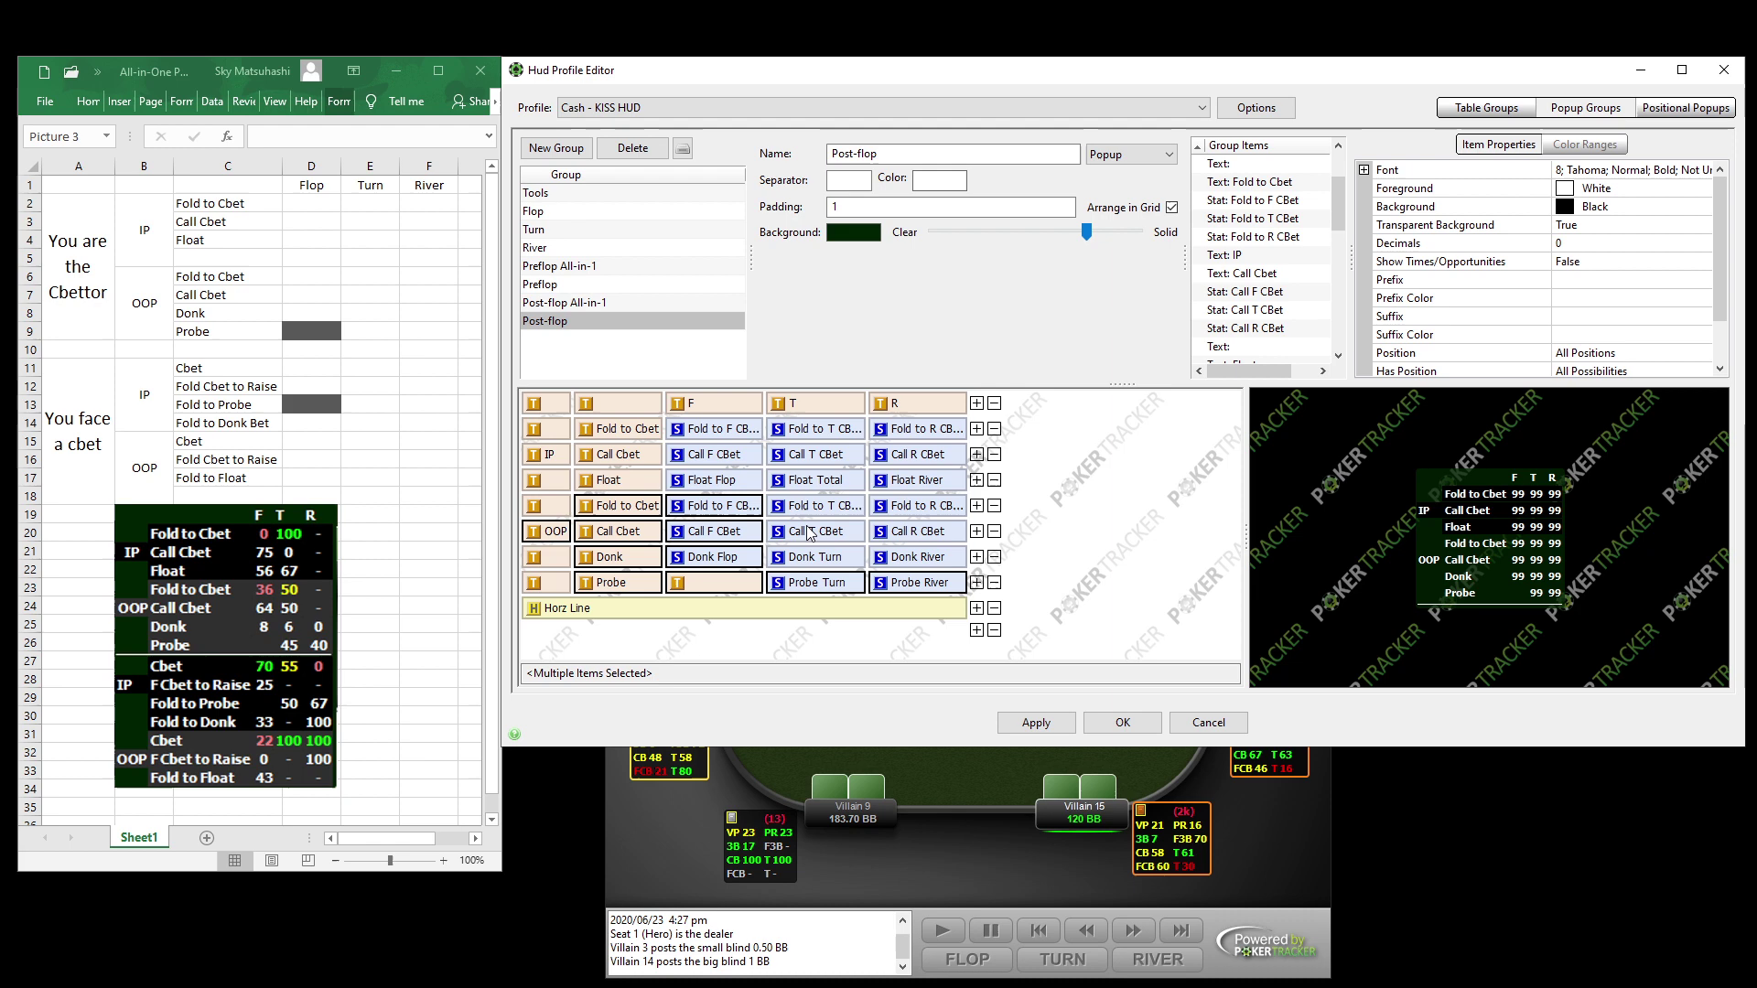
ctrl+click(810, 533)
ctrl+click(813, 511)
ctrl+click(885, 511)
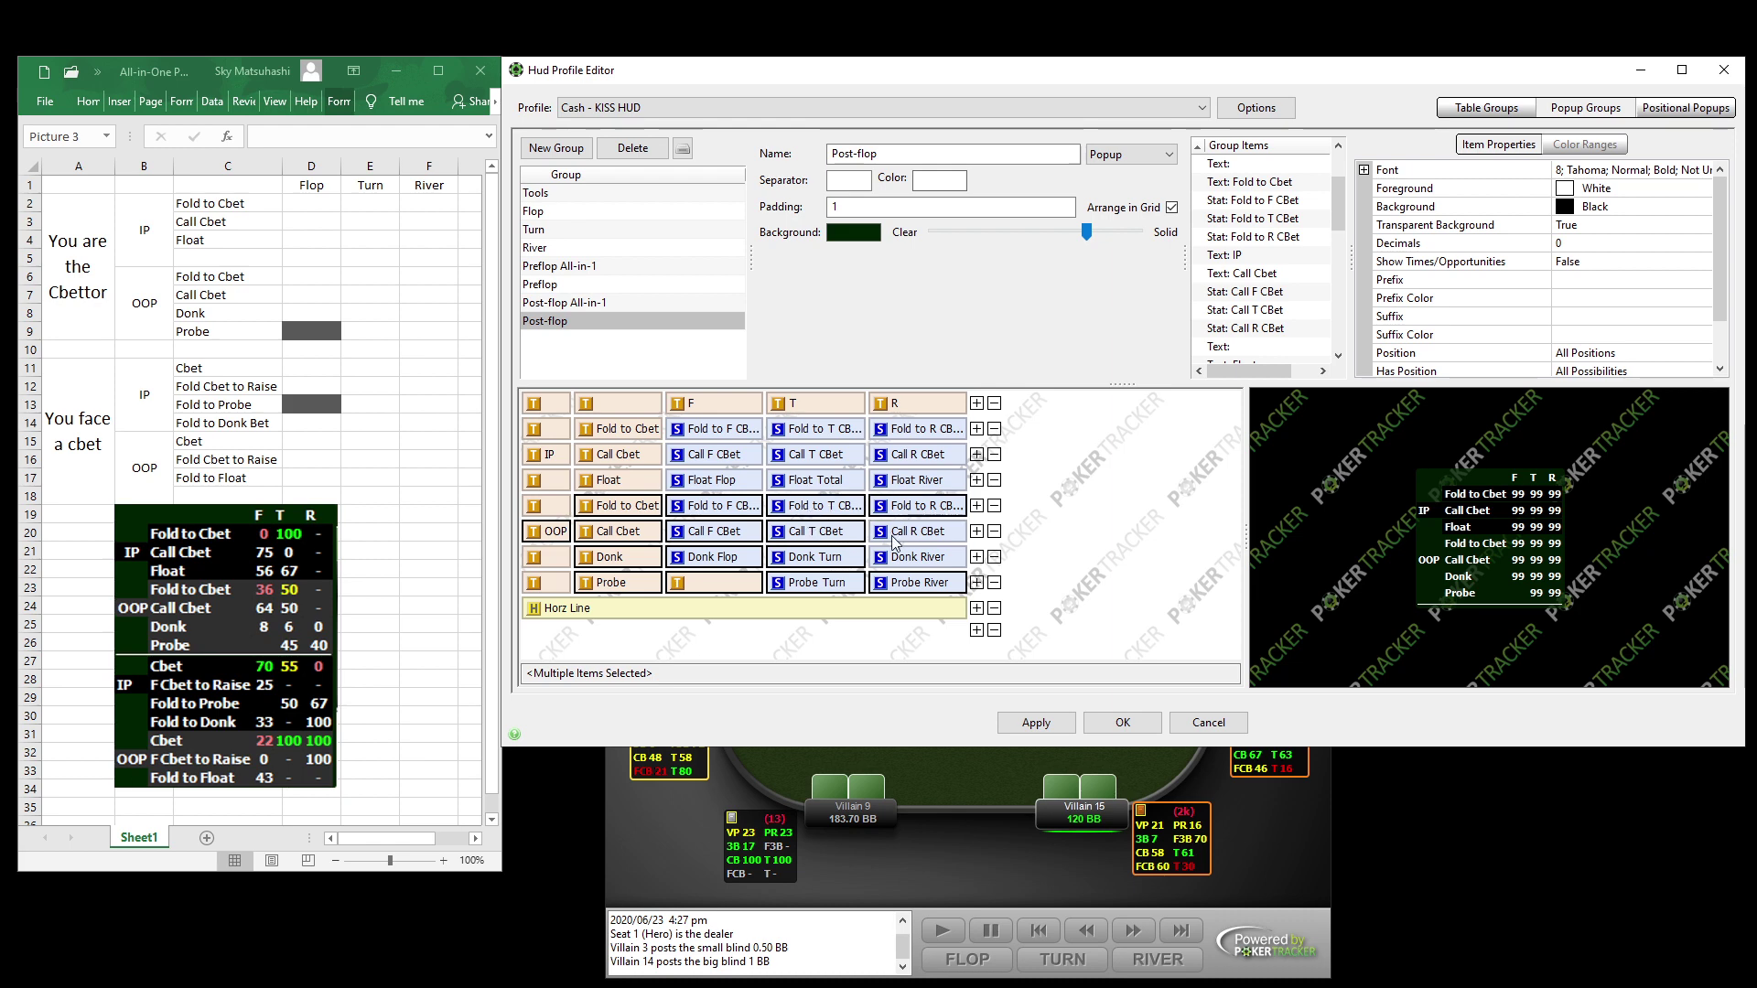
ctrl+click(896, 543)
ctrl+click(901, 560)
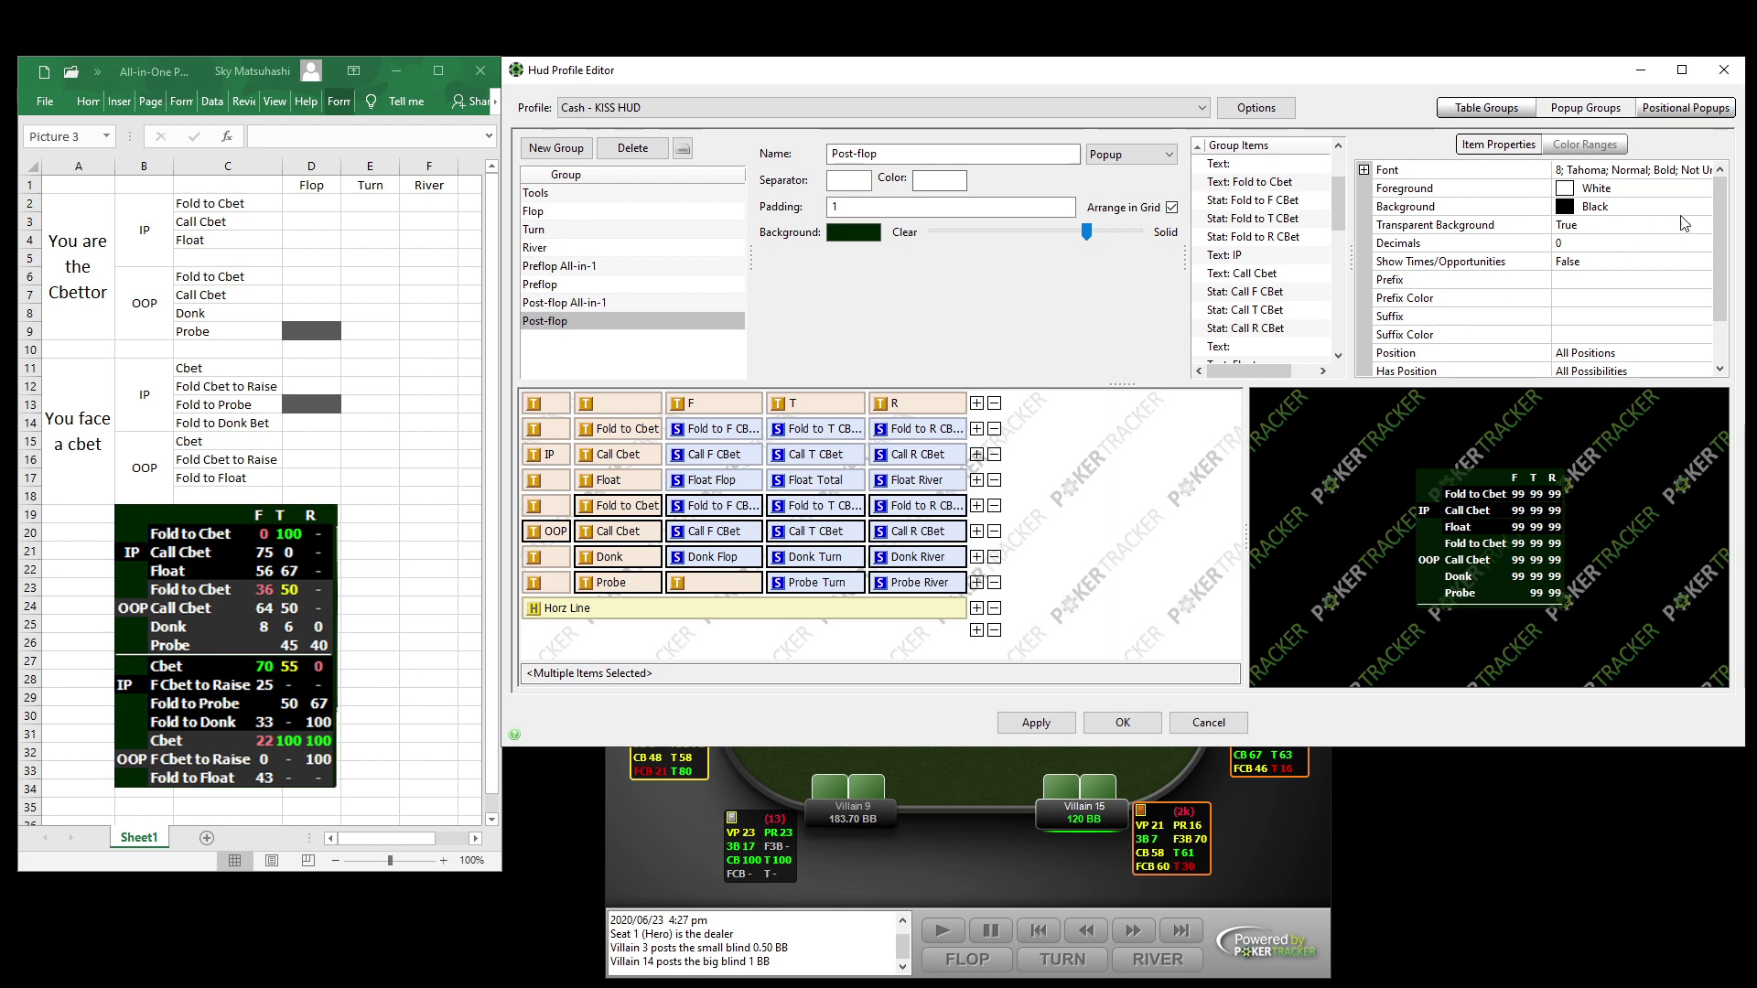
Give the selected OOP cells an opaque grey (80,80,80) background and apply it.
click(1648, 207)
click(1702, 208)
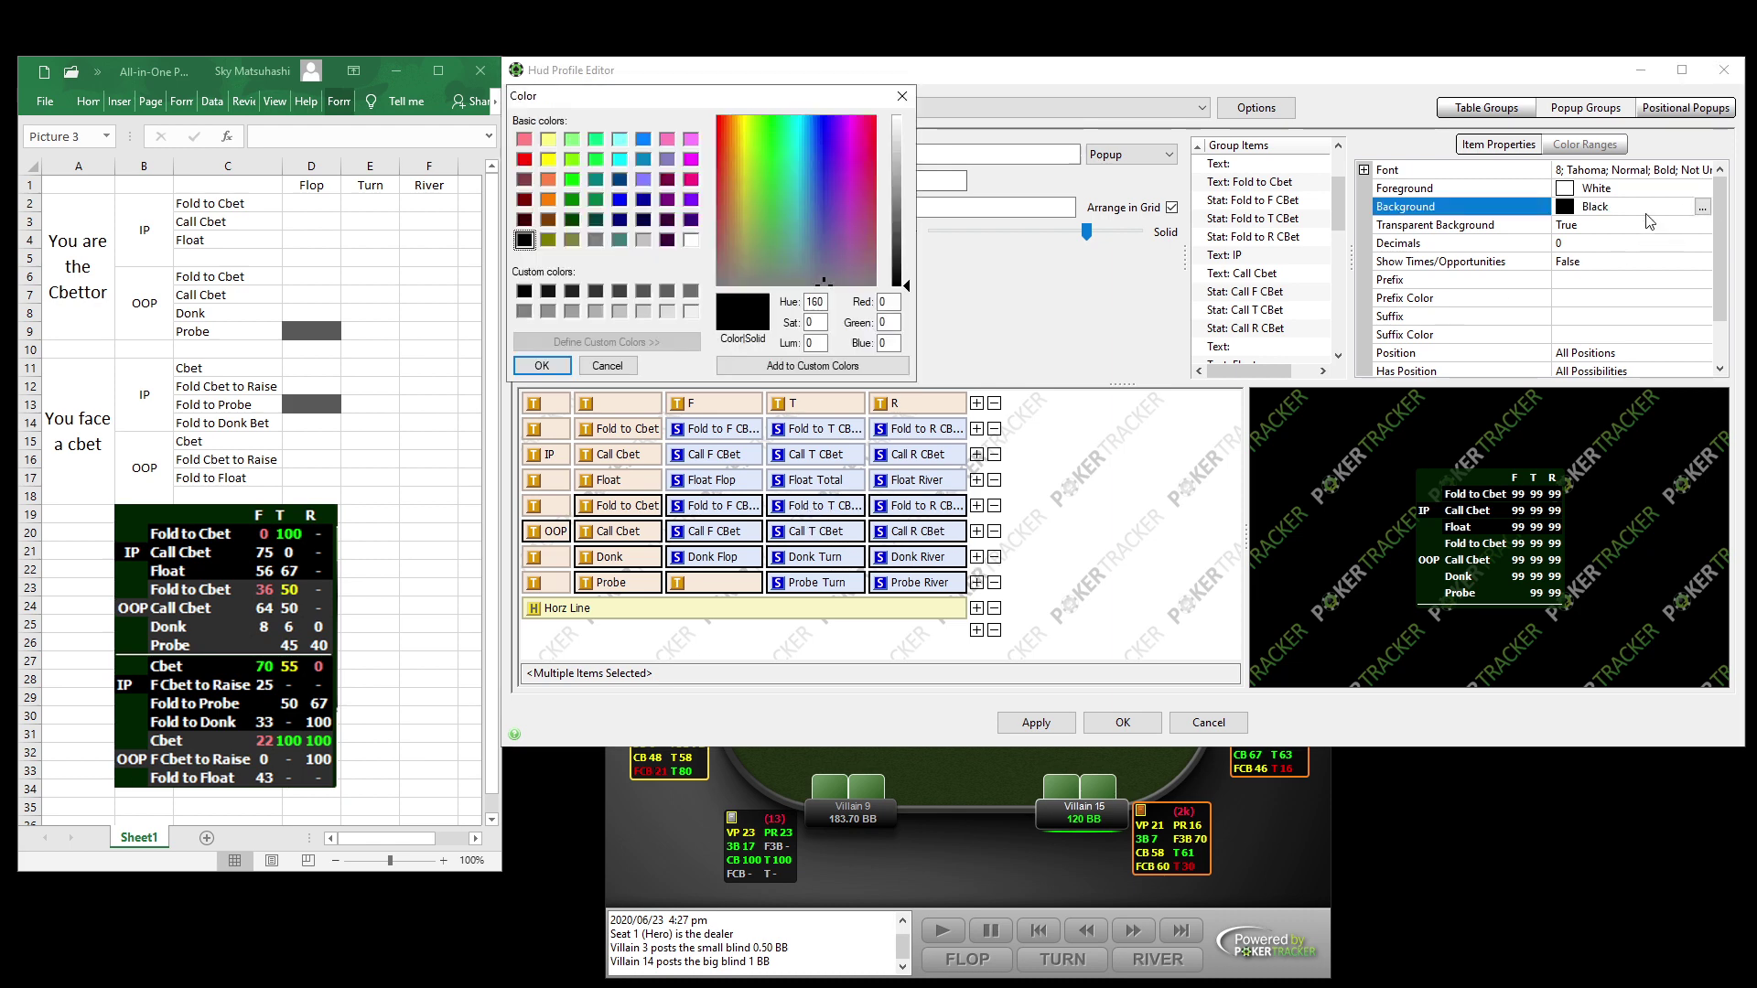
click(640, 291)
click(542, 365)
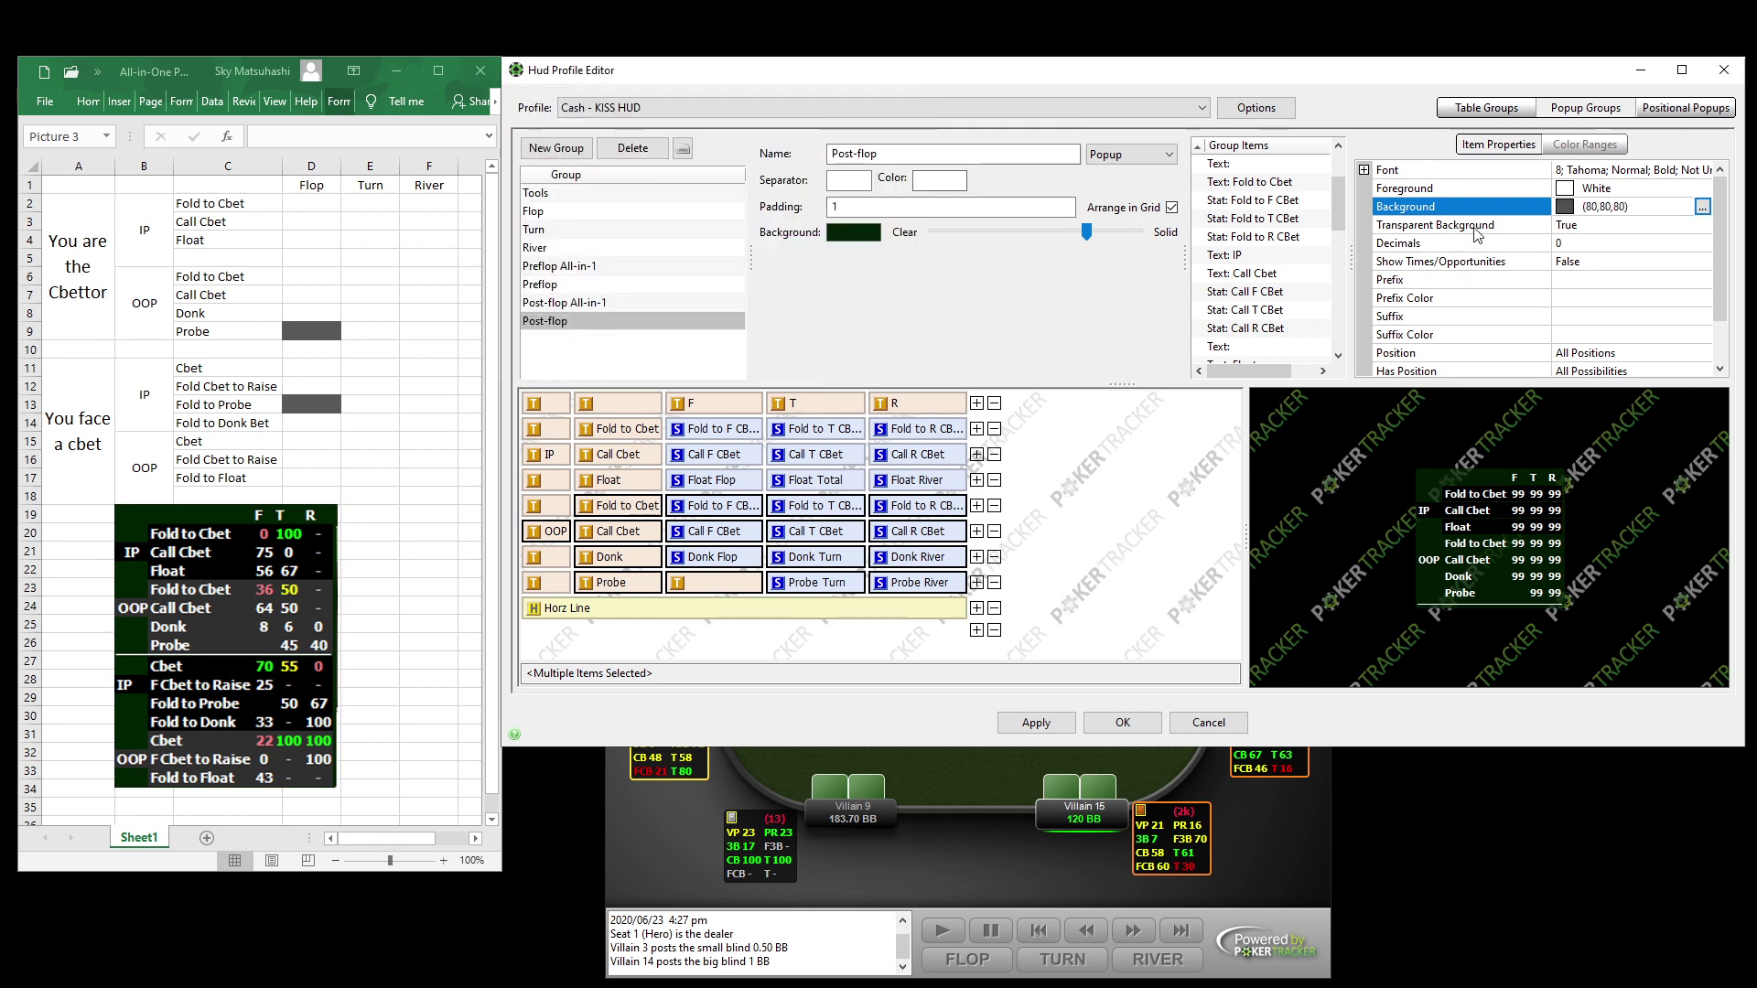
double_click(1562, 224)
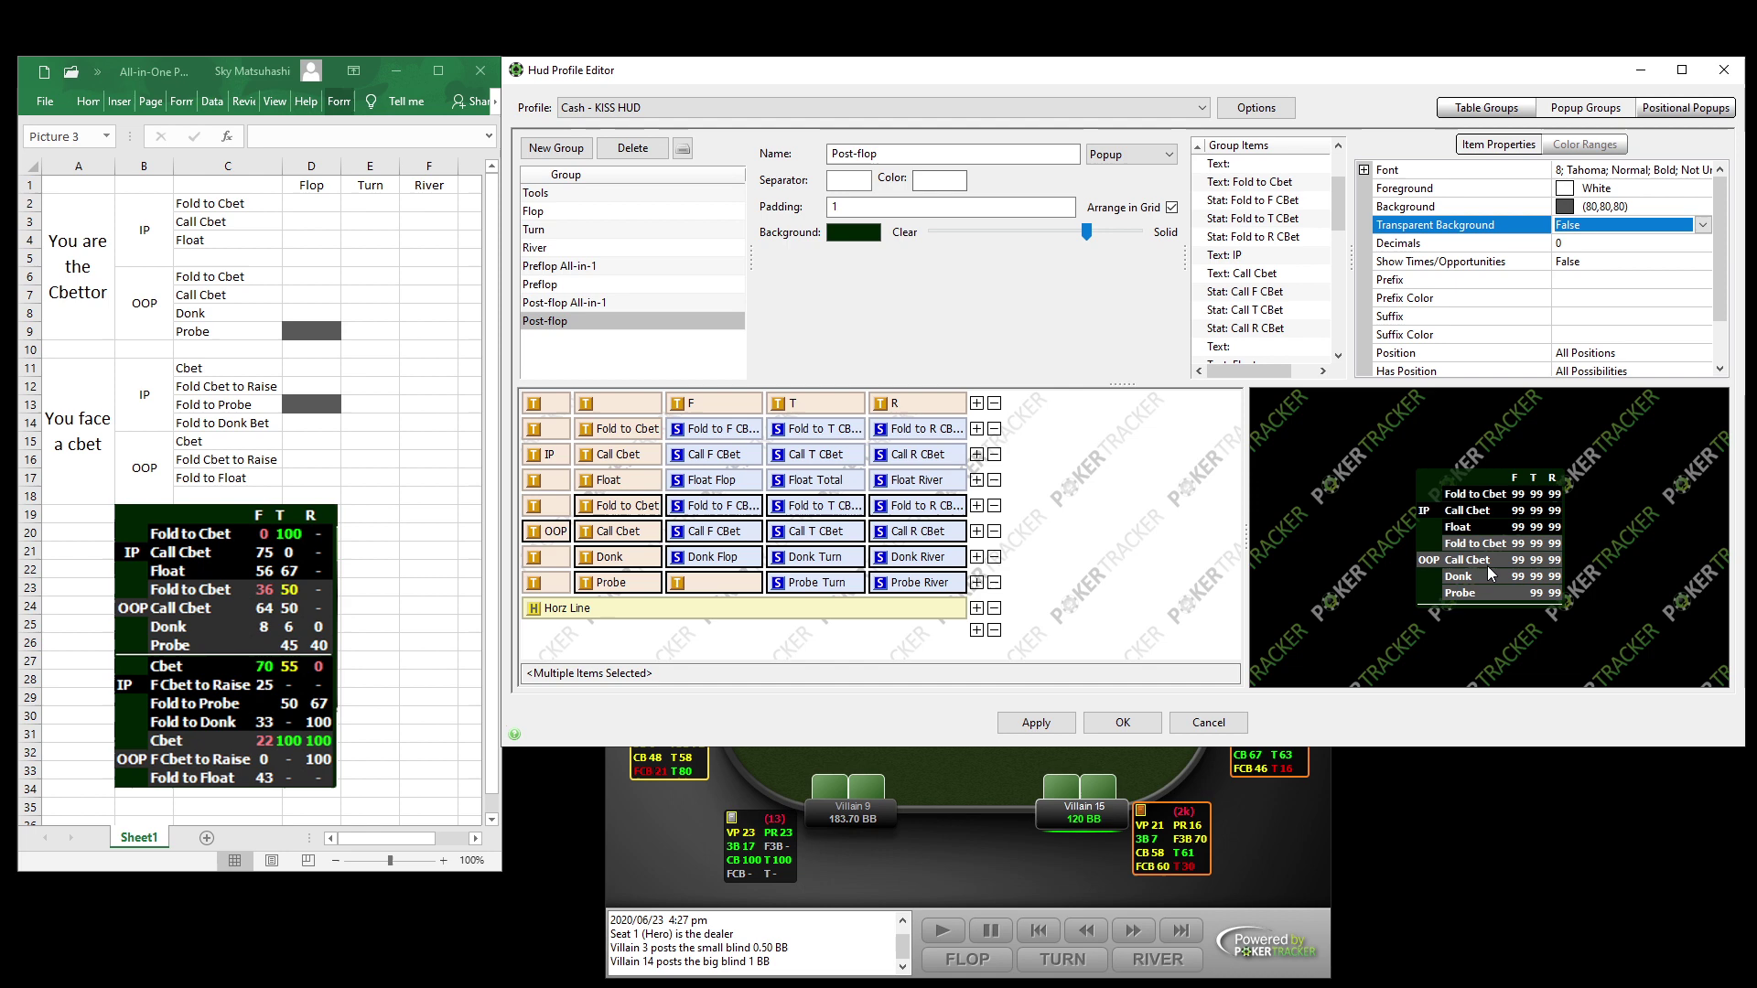
click(1037, 723)
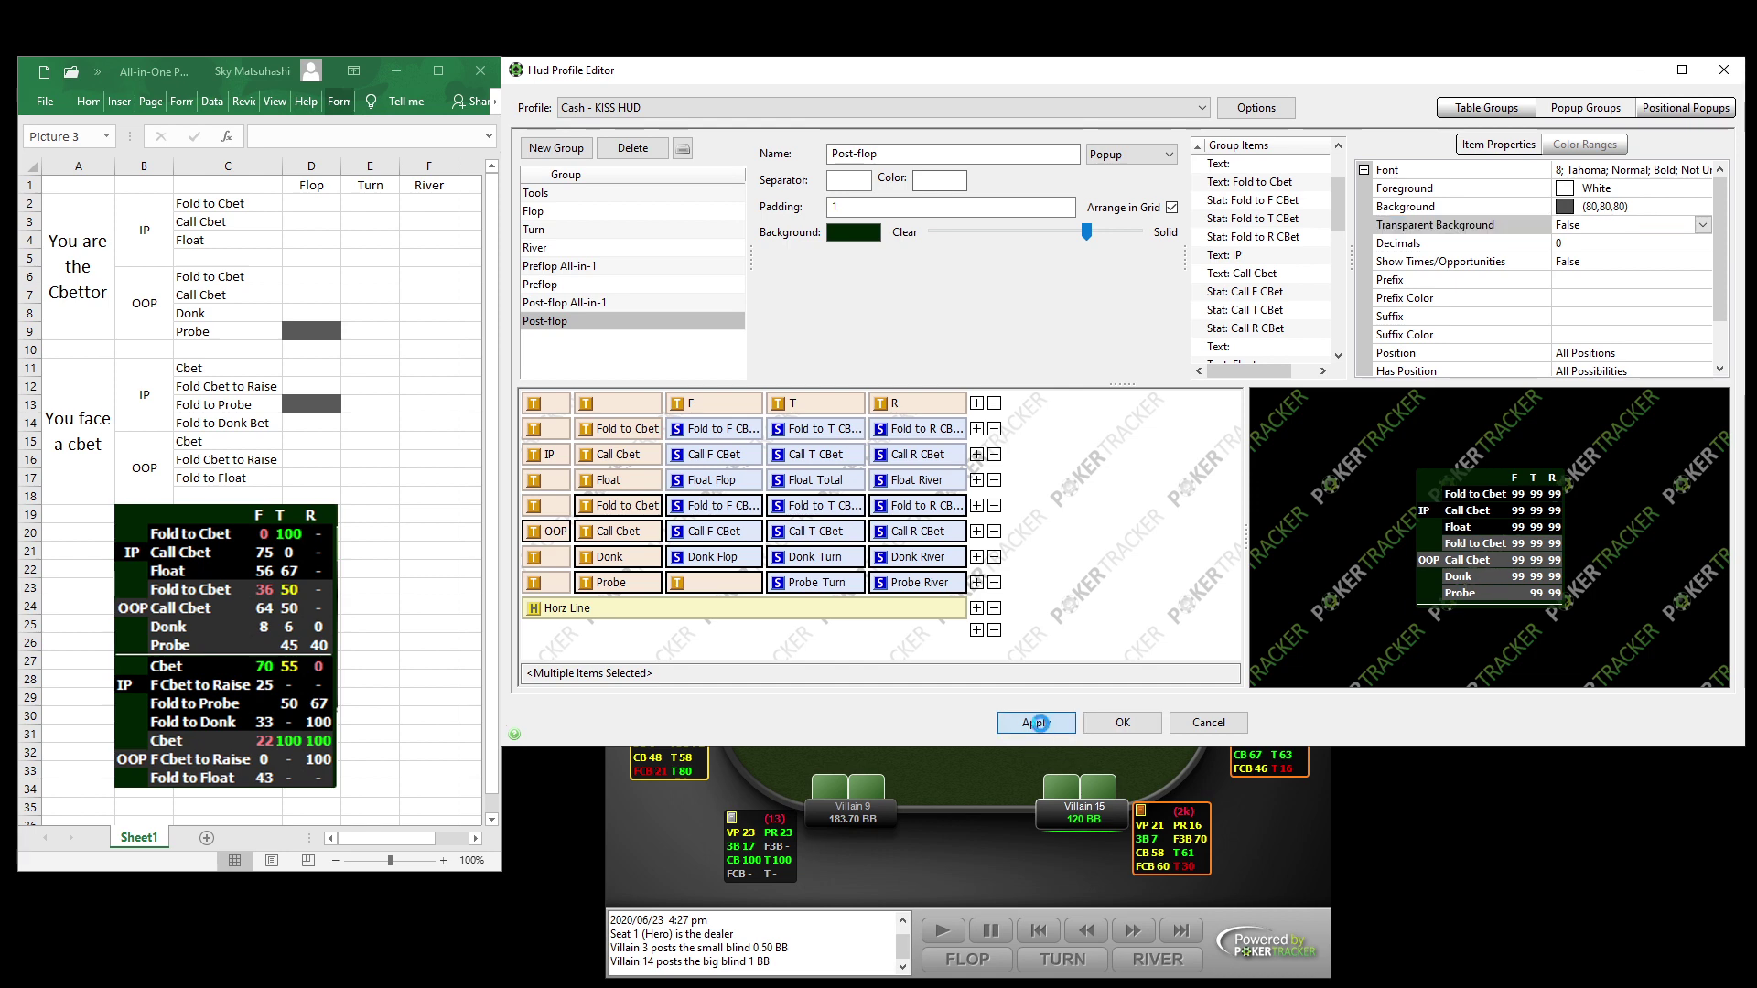
Assign the Post-flop popup to Player Stats' CBet Turn, apply, and bring the replayer forward.
click(835, 199)
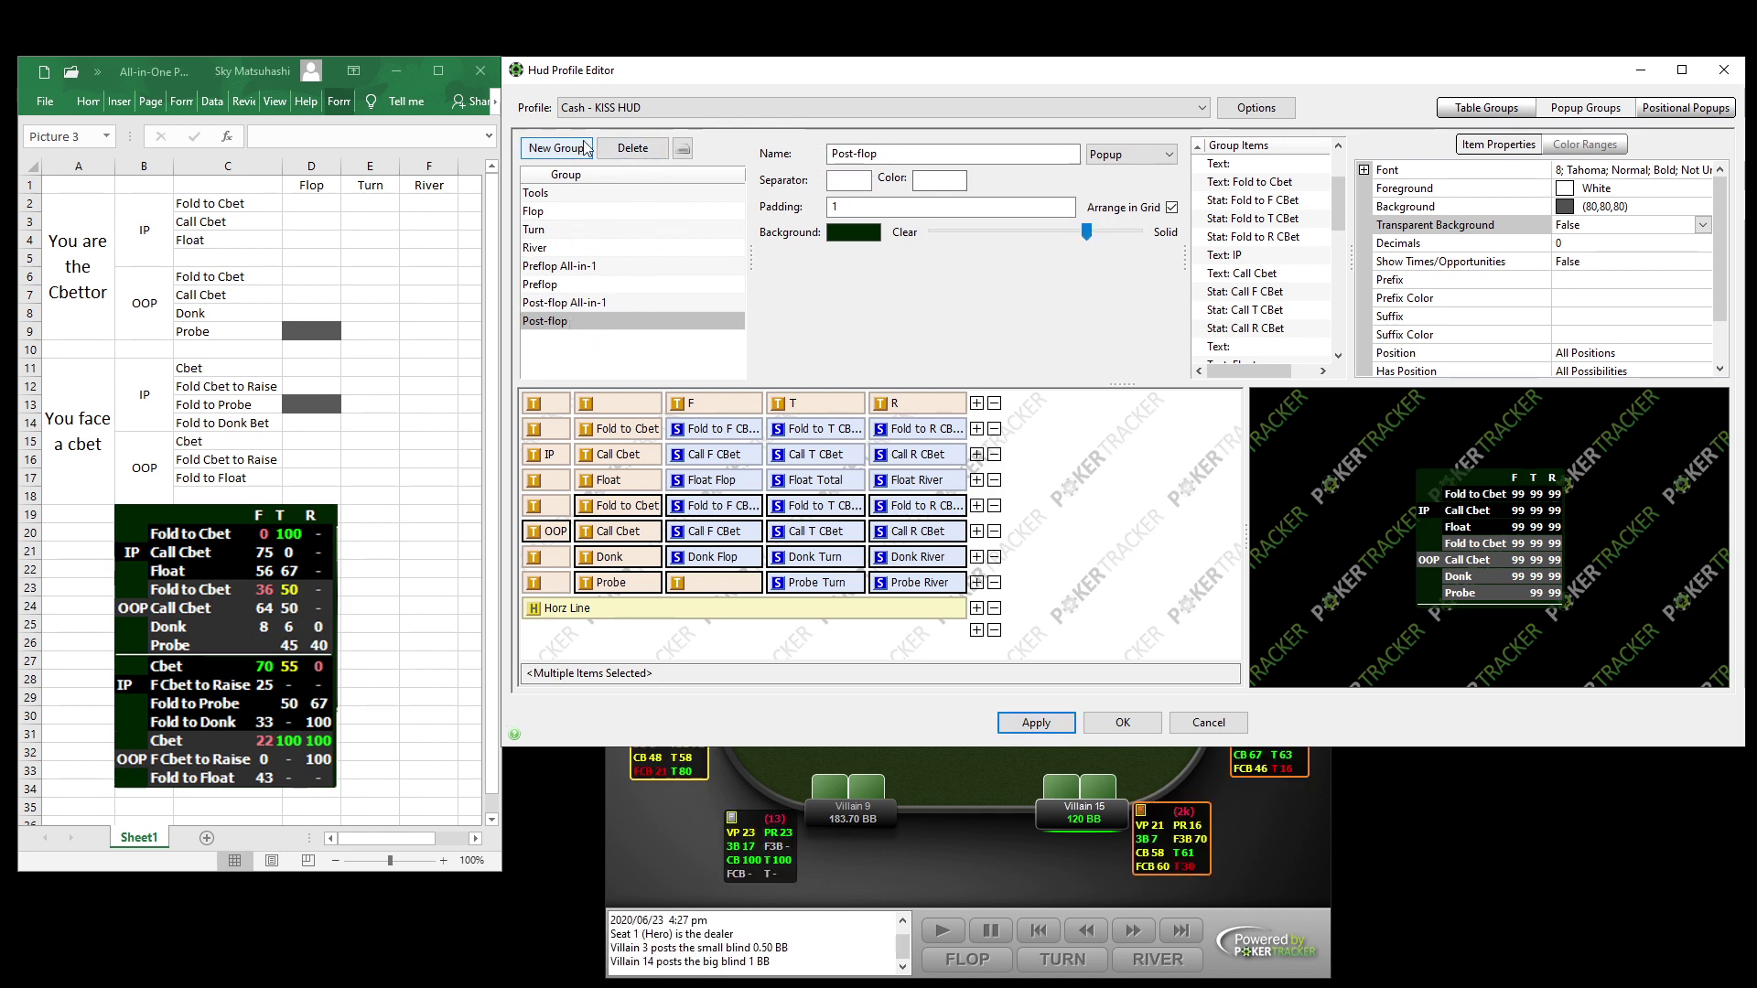
click(1464, 108)
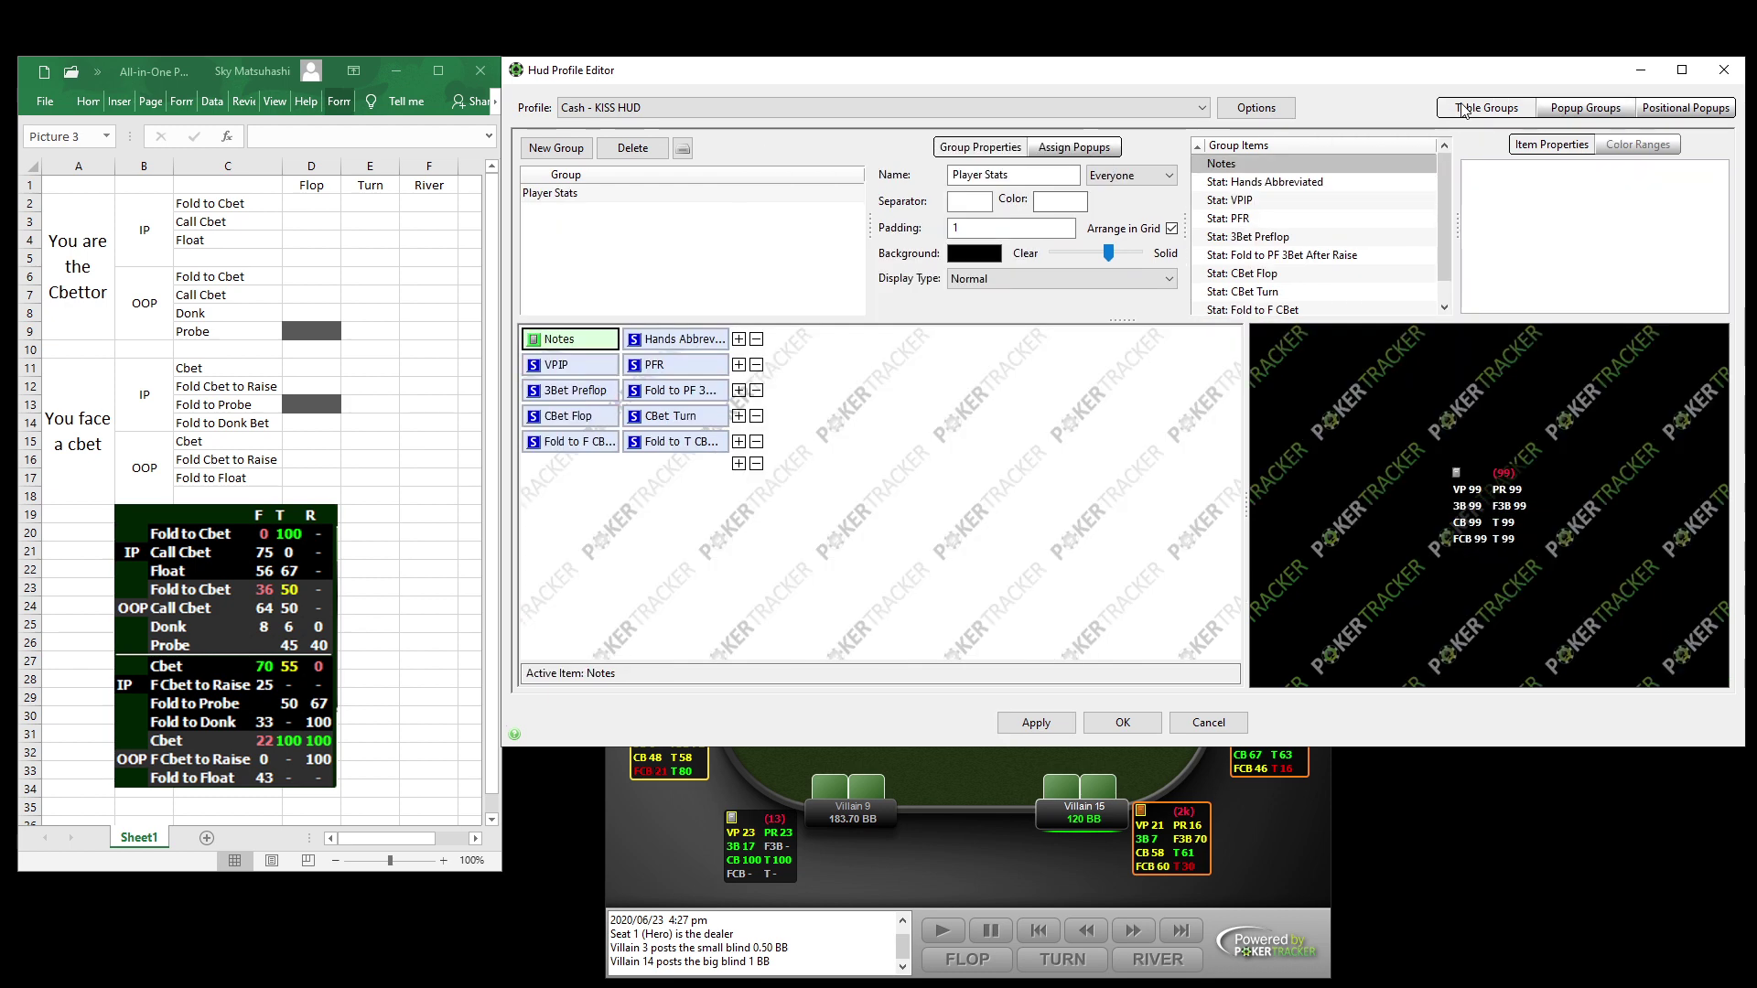
click(651, 423)
scroll(1647, 275, down, 3)
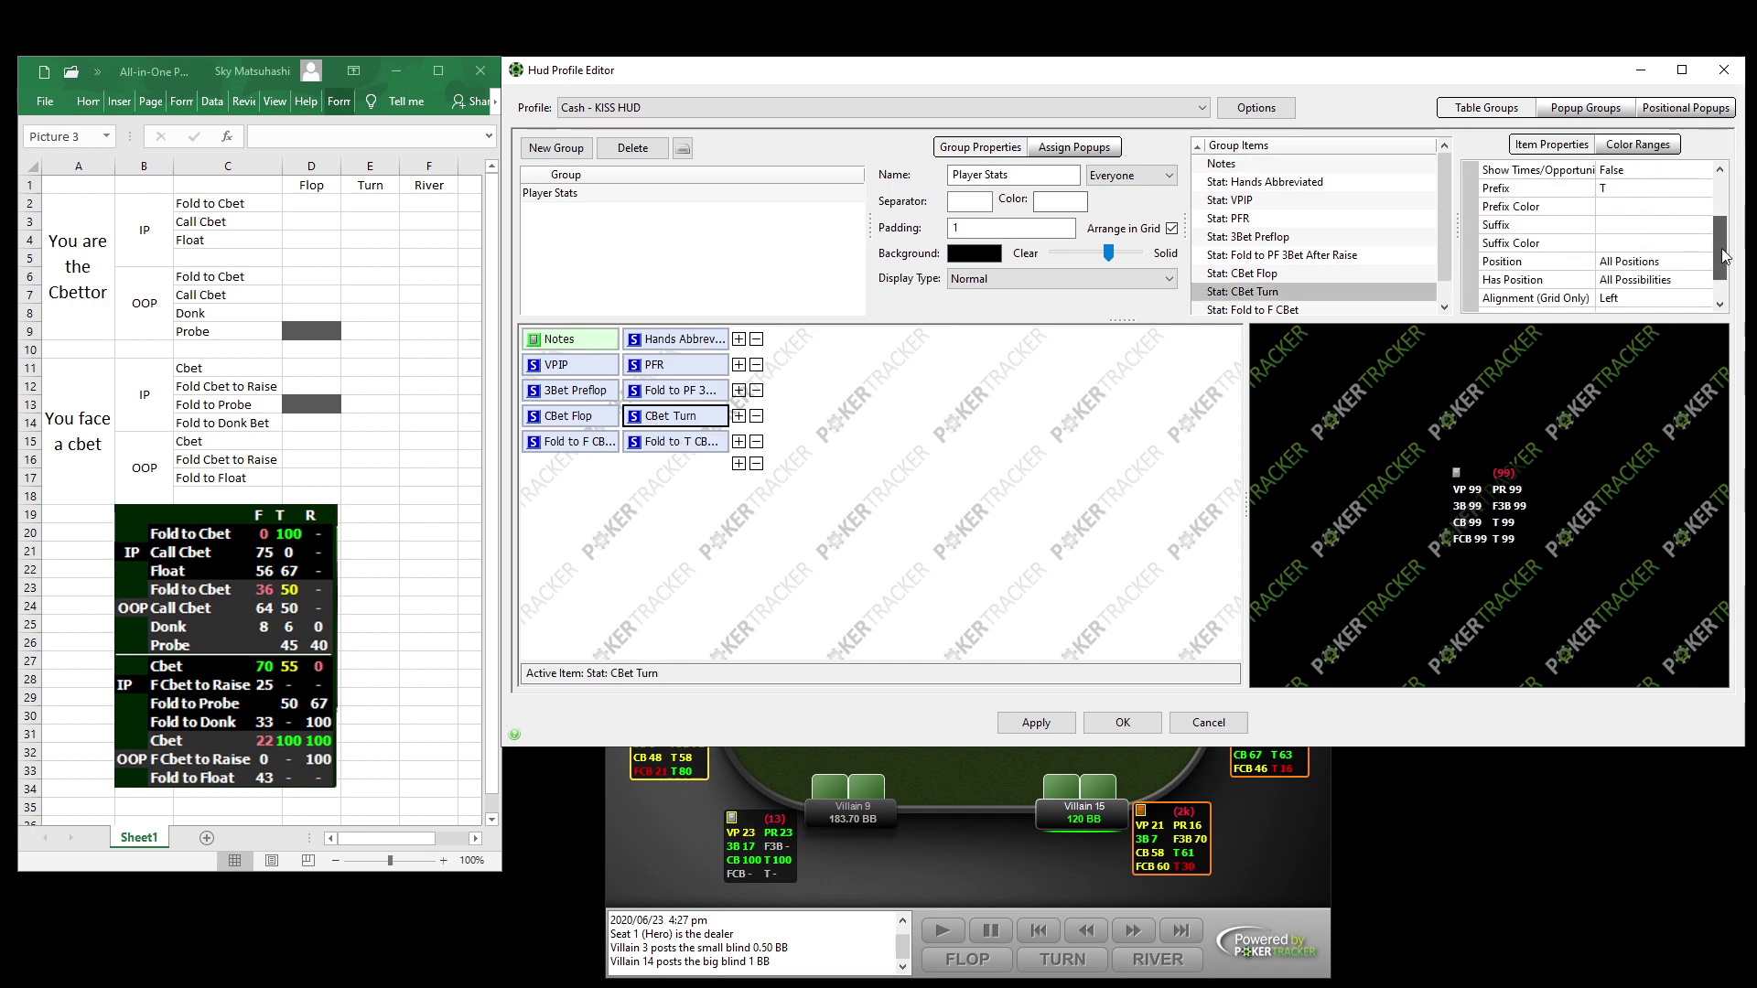
click(1646, 302)
click(1646, 300)
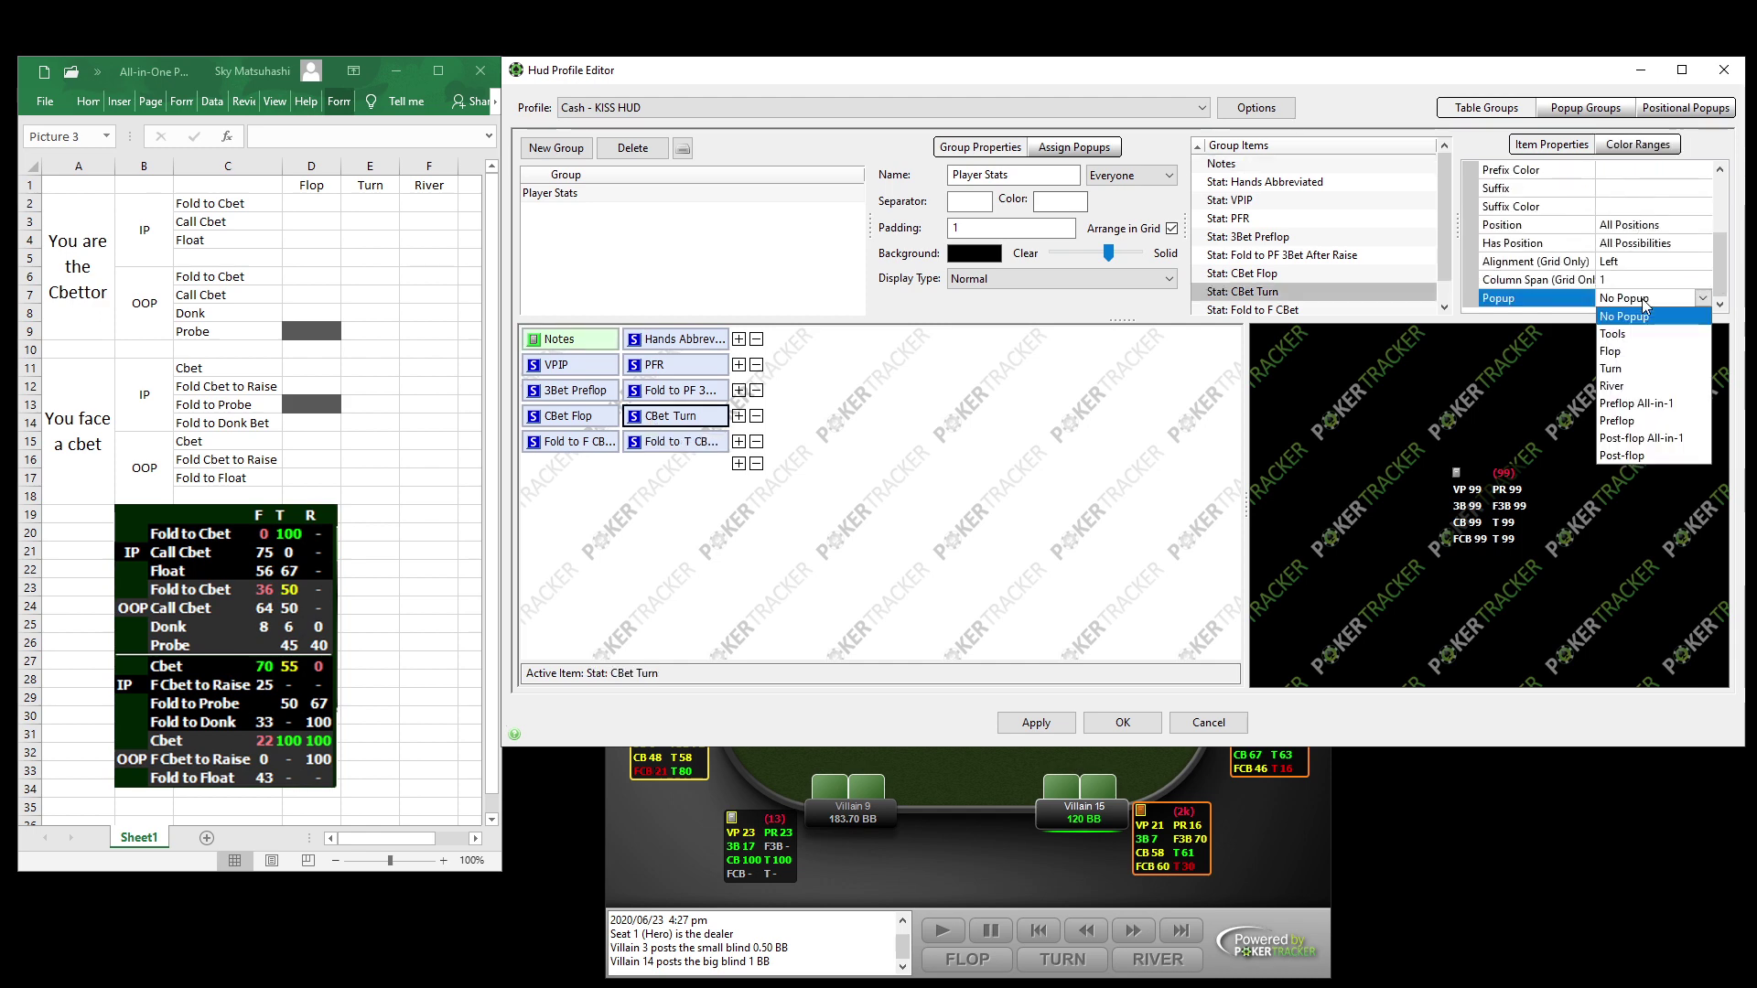
click(1625, 455)
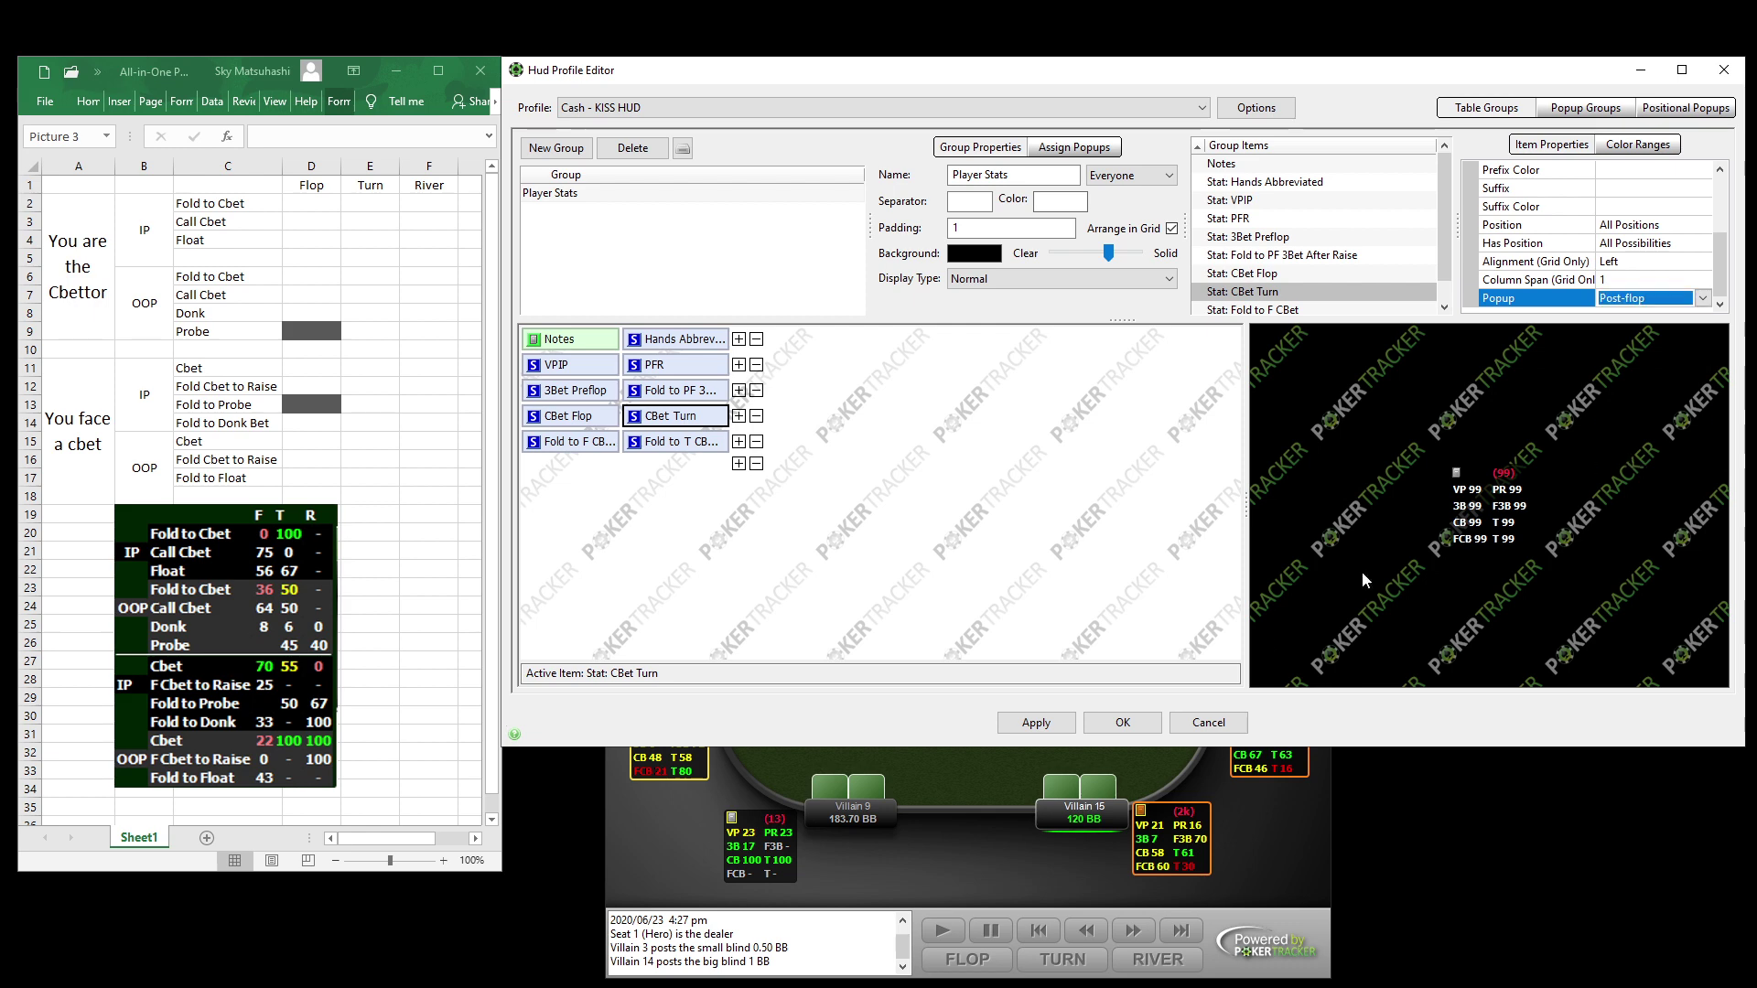
click(1052, 722)
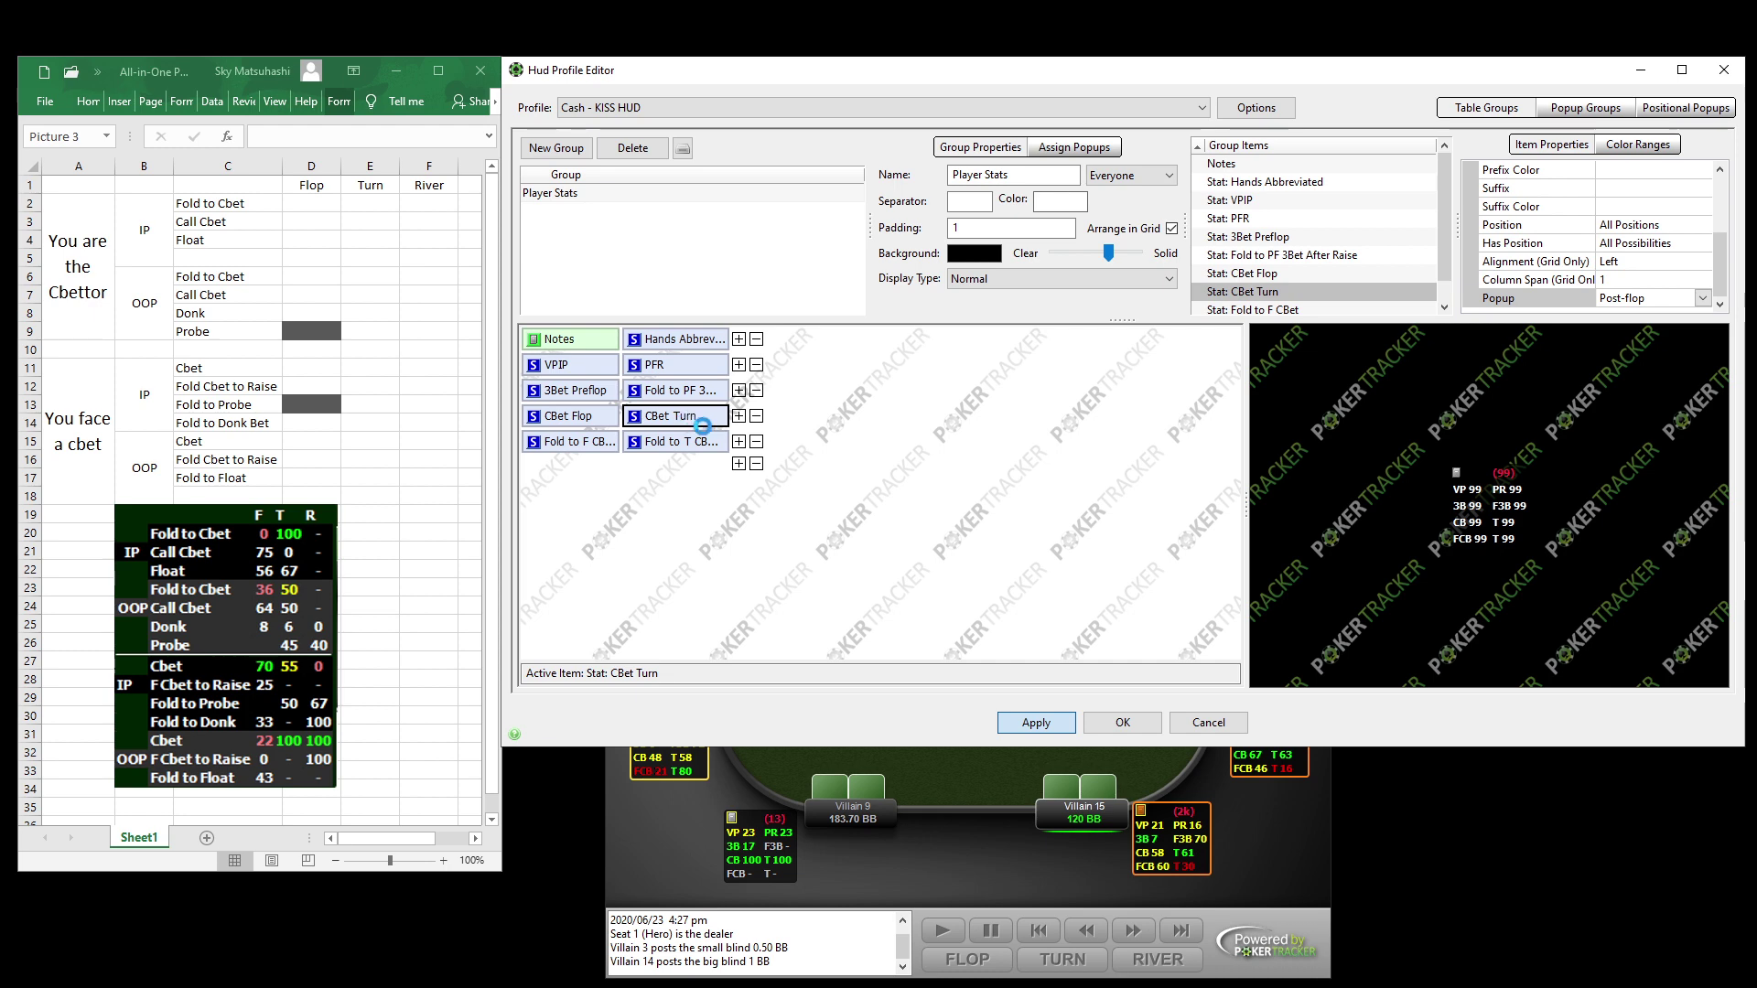
click(964, 806)
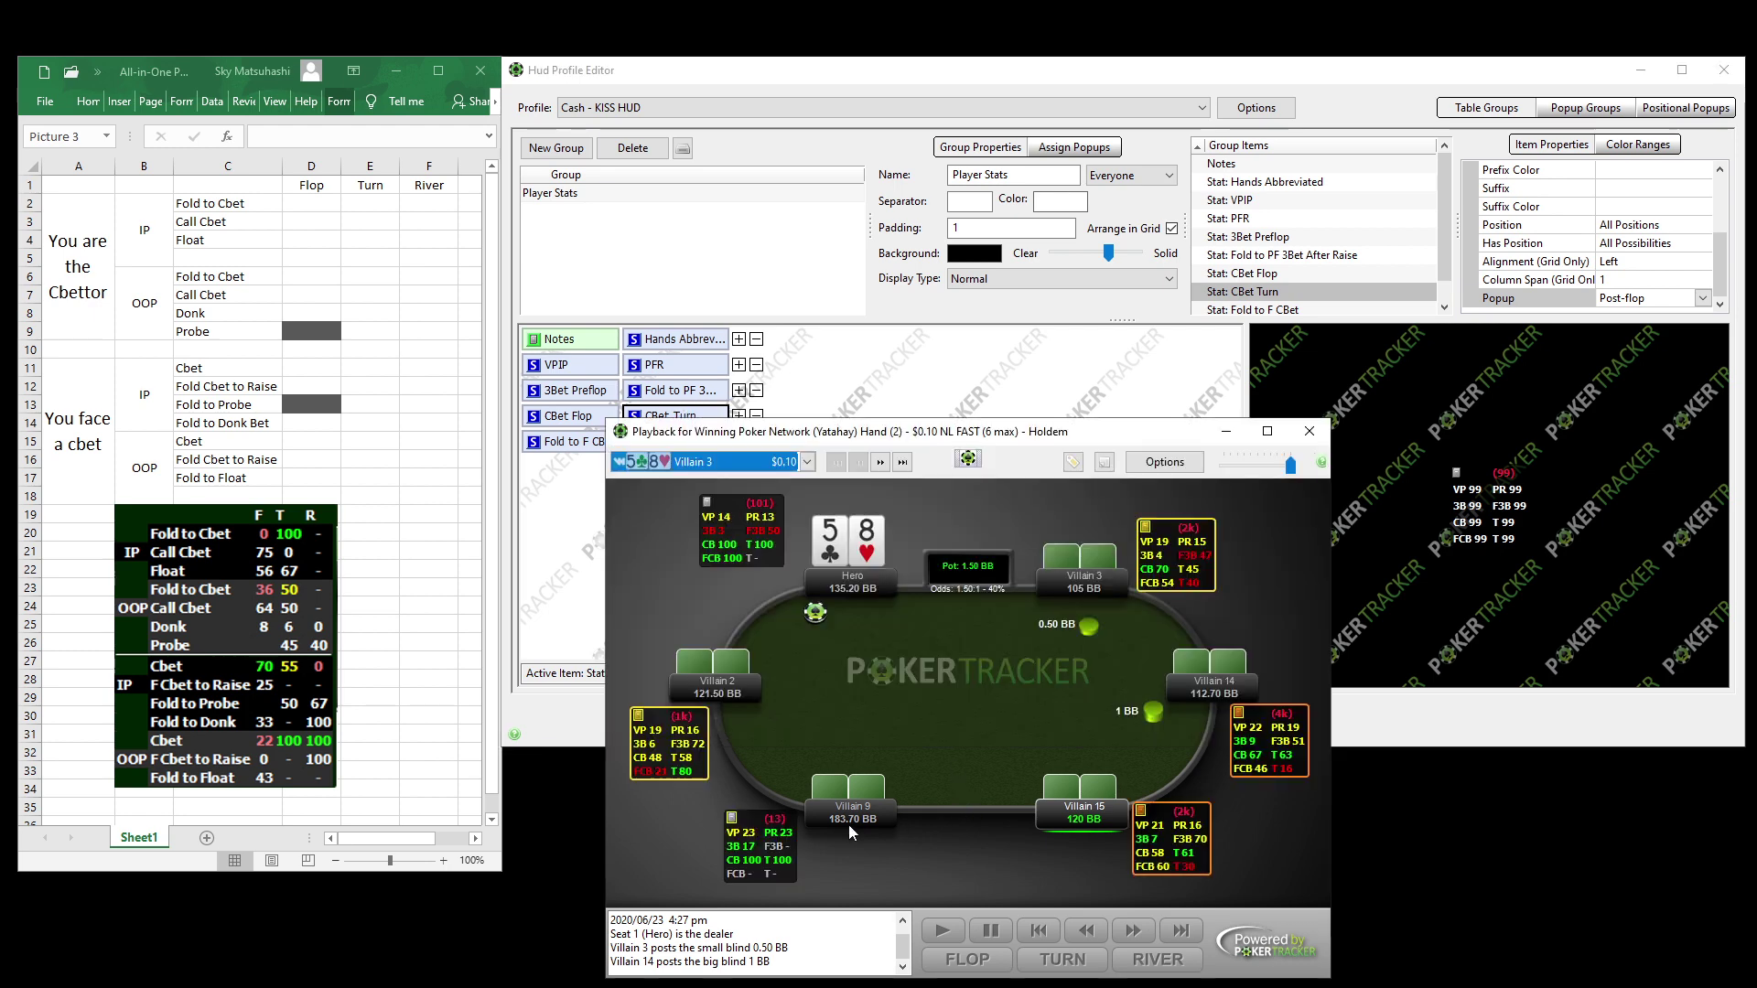
Preview the Post-flop popup from Villain 2's turn c-bet stat, then return to the HUD editor.
click(651, 760)
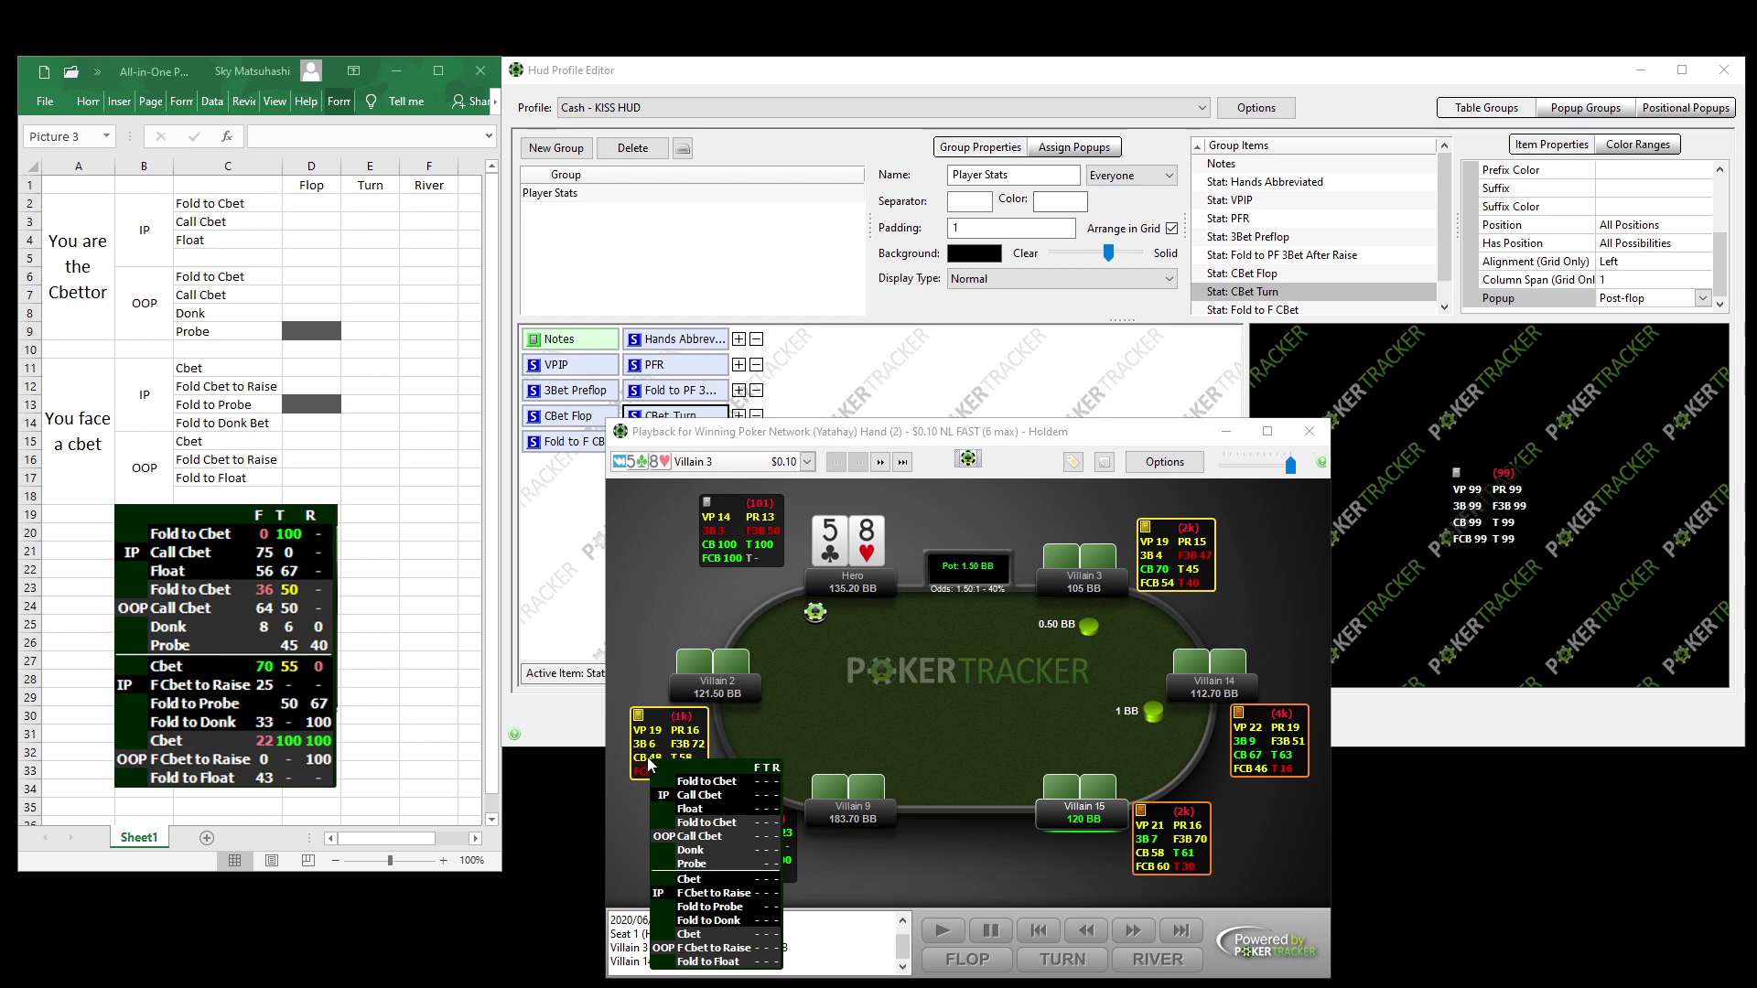
click(688, 767)
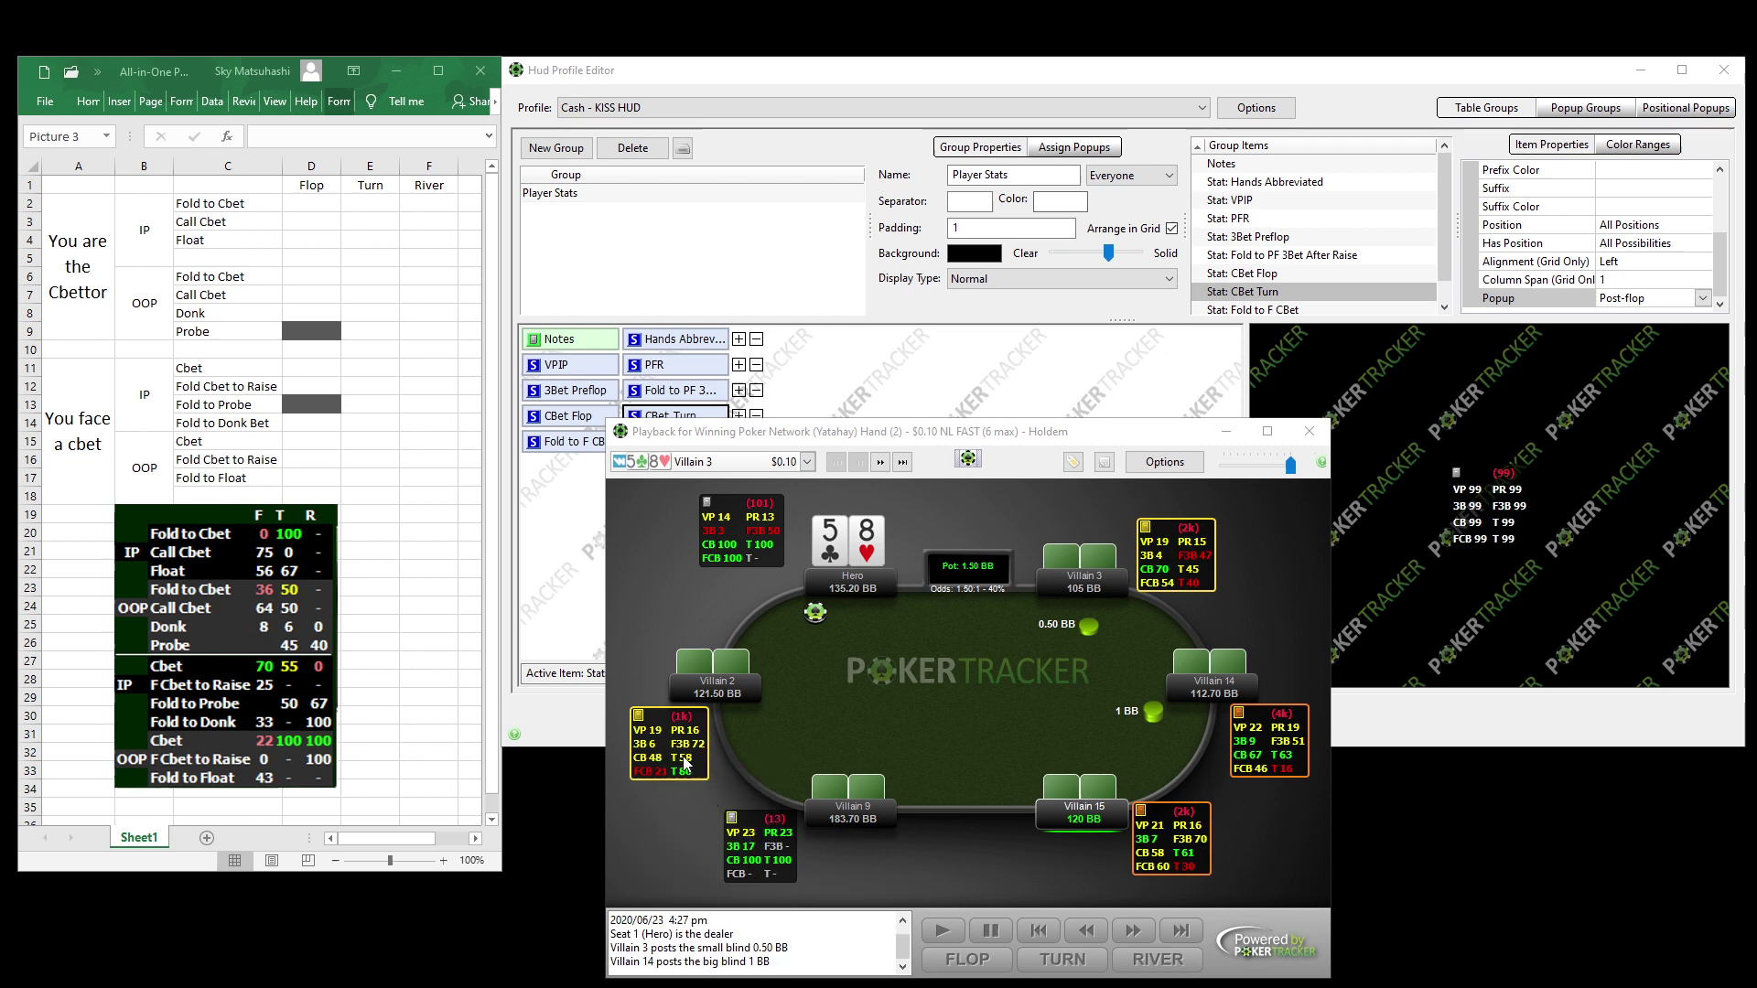
mouse_move(685, 762)
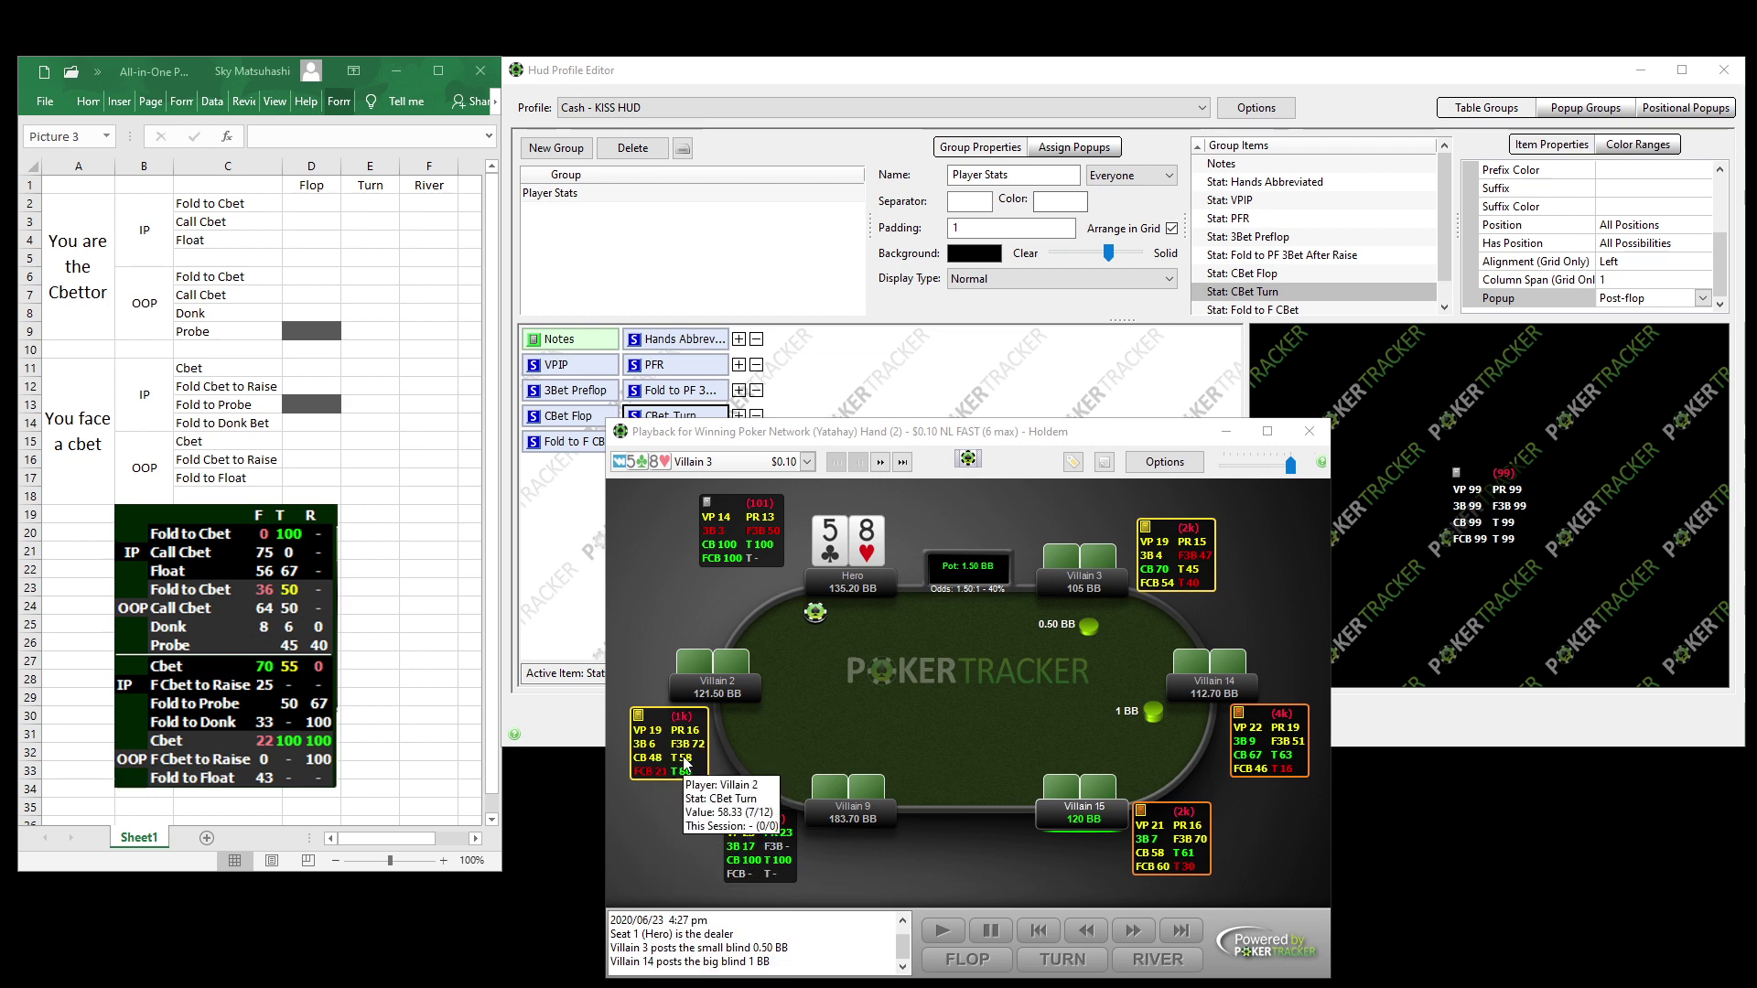
click(685, 763)
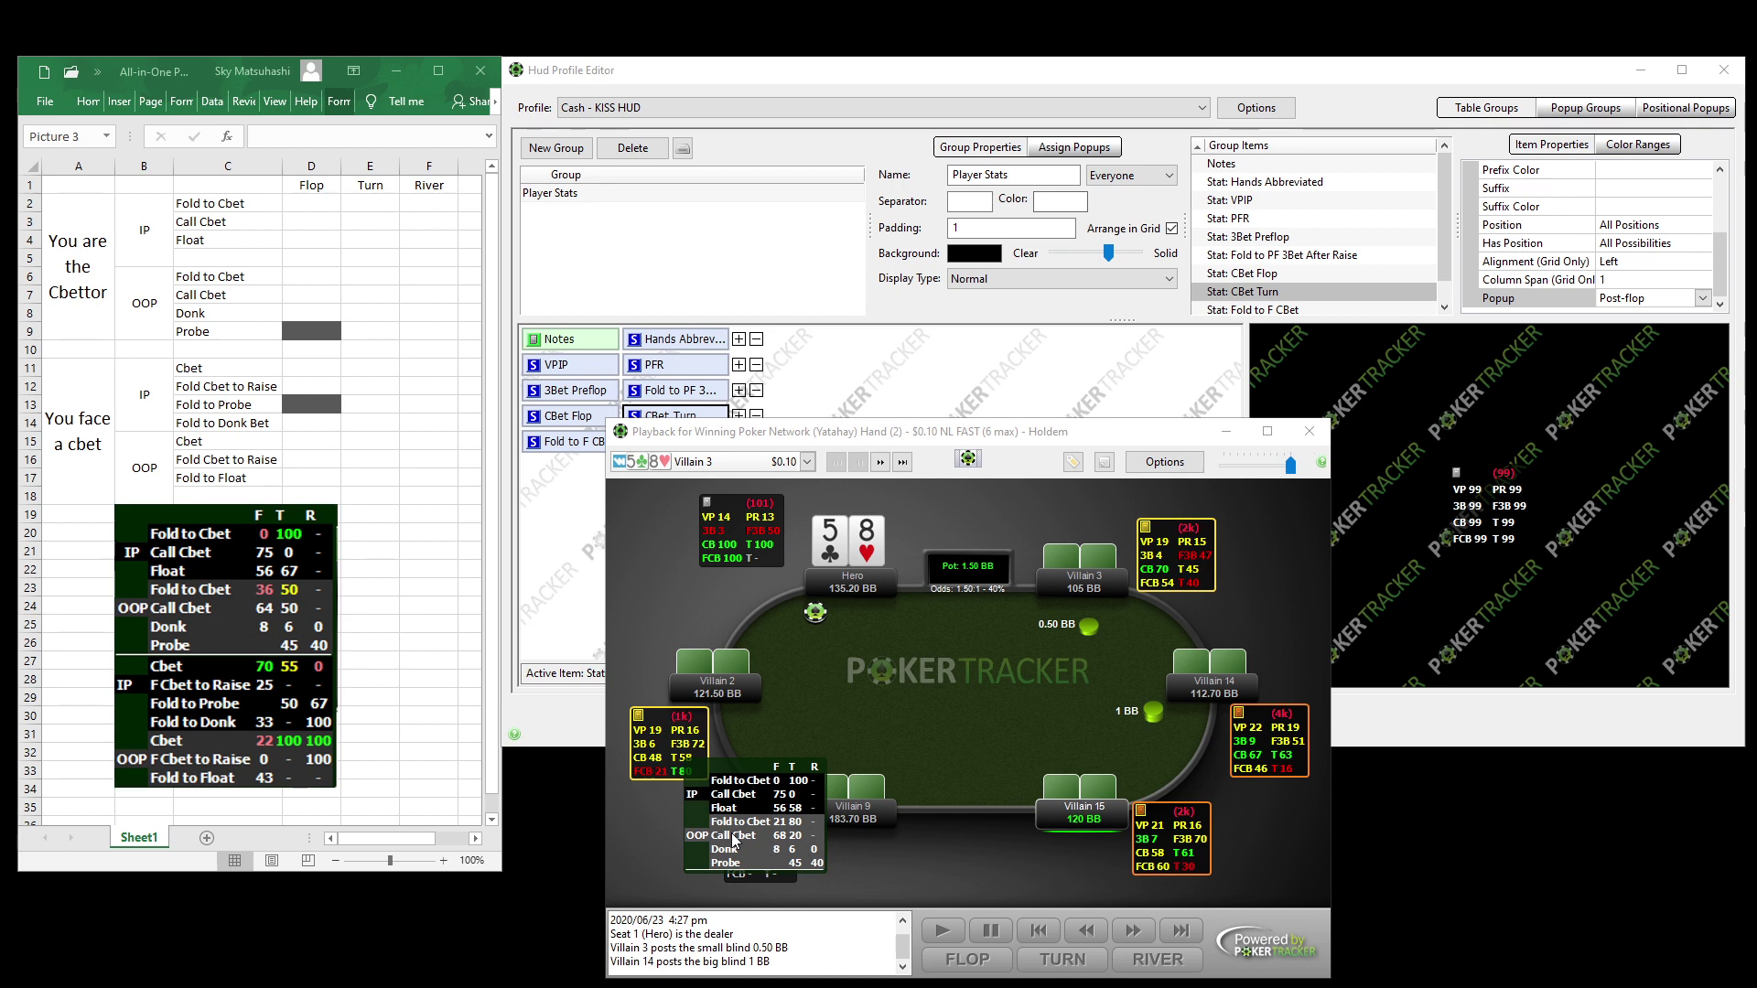
click(856, 299)
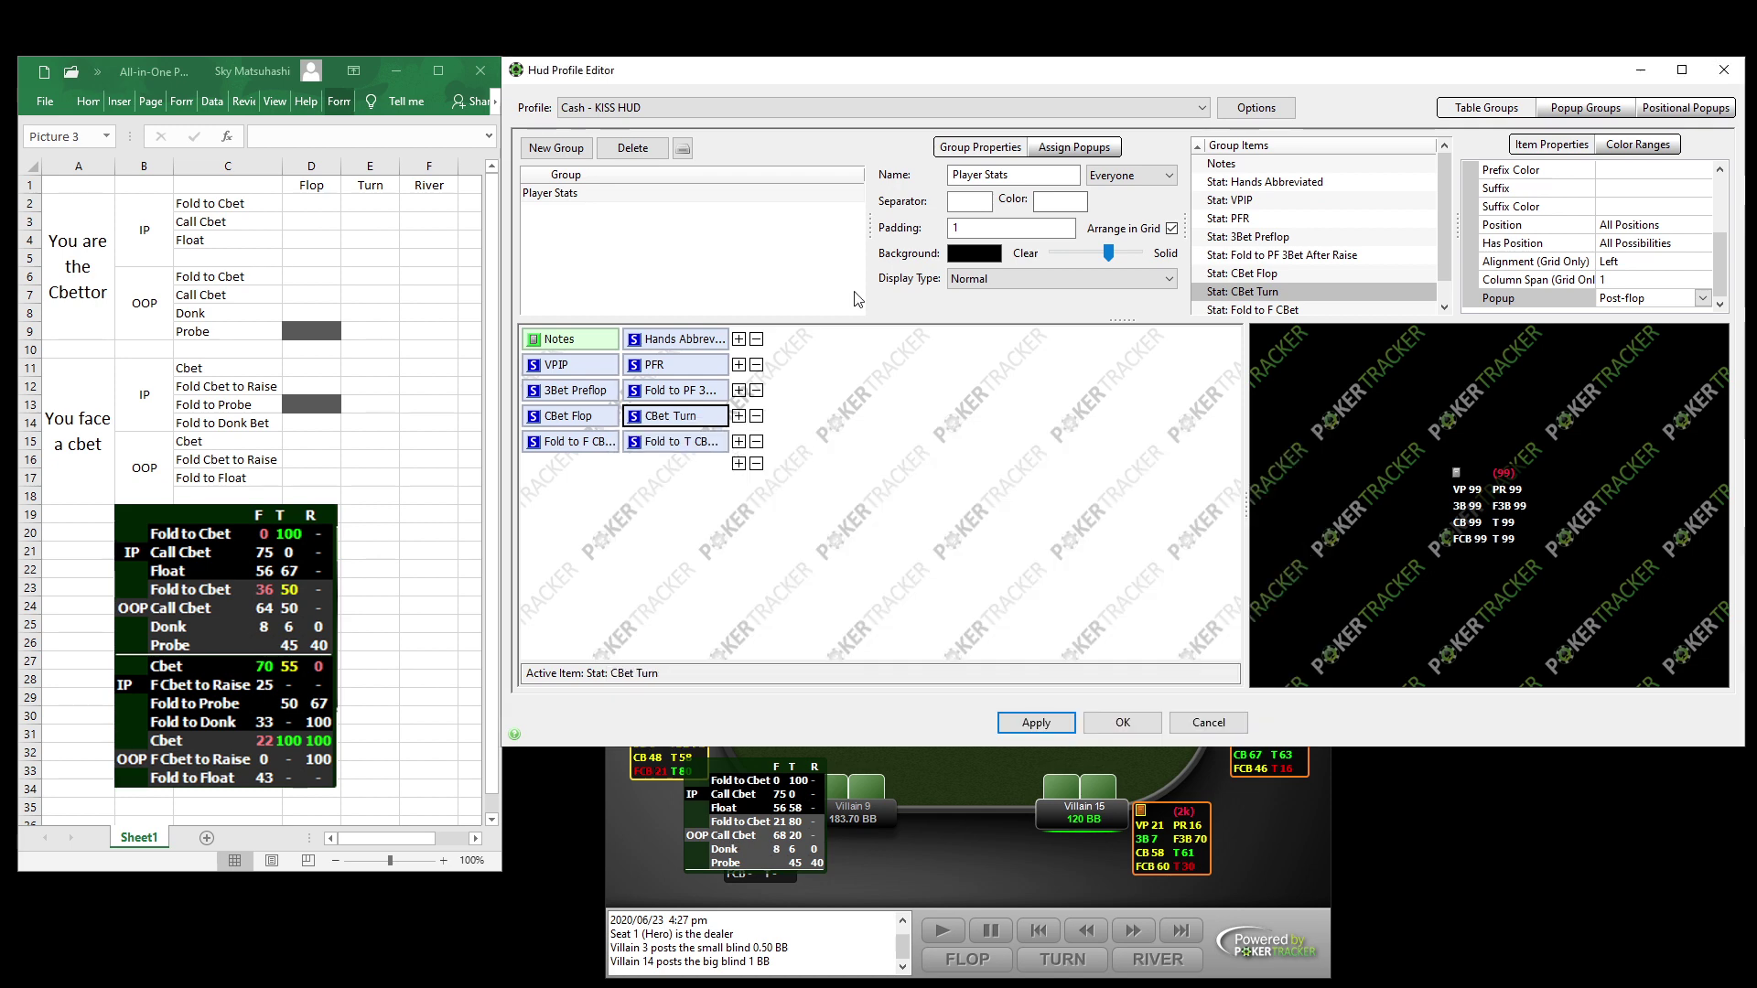
Add an empty text item on a new row below the Post-flop popup's separator line.
click(1585, 107)
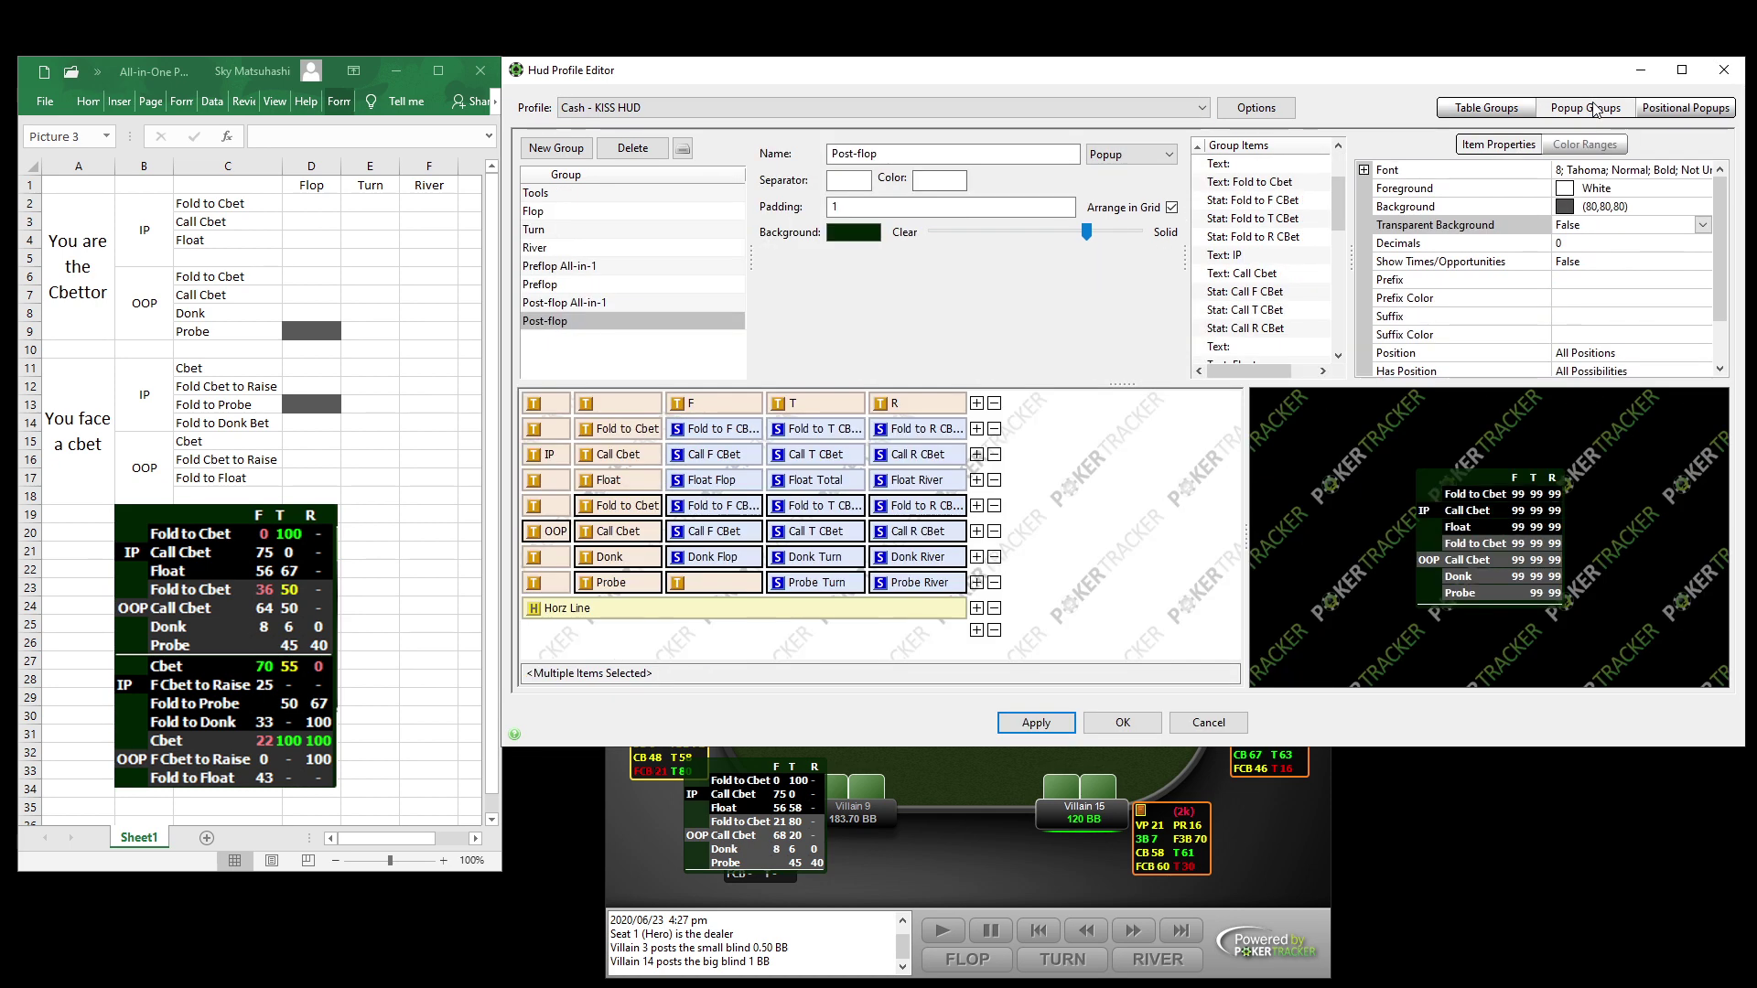
click(976, 630)
click(1025, 661)
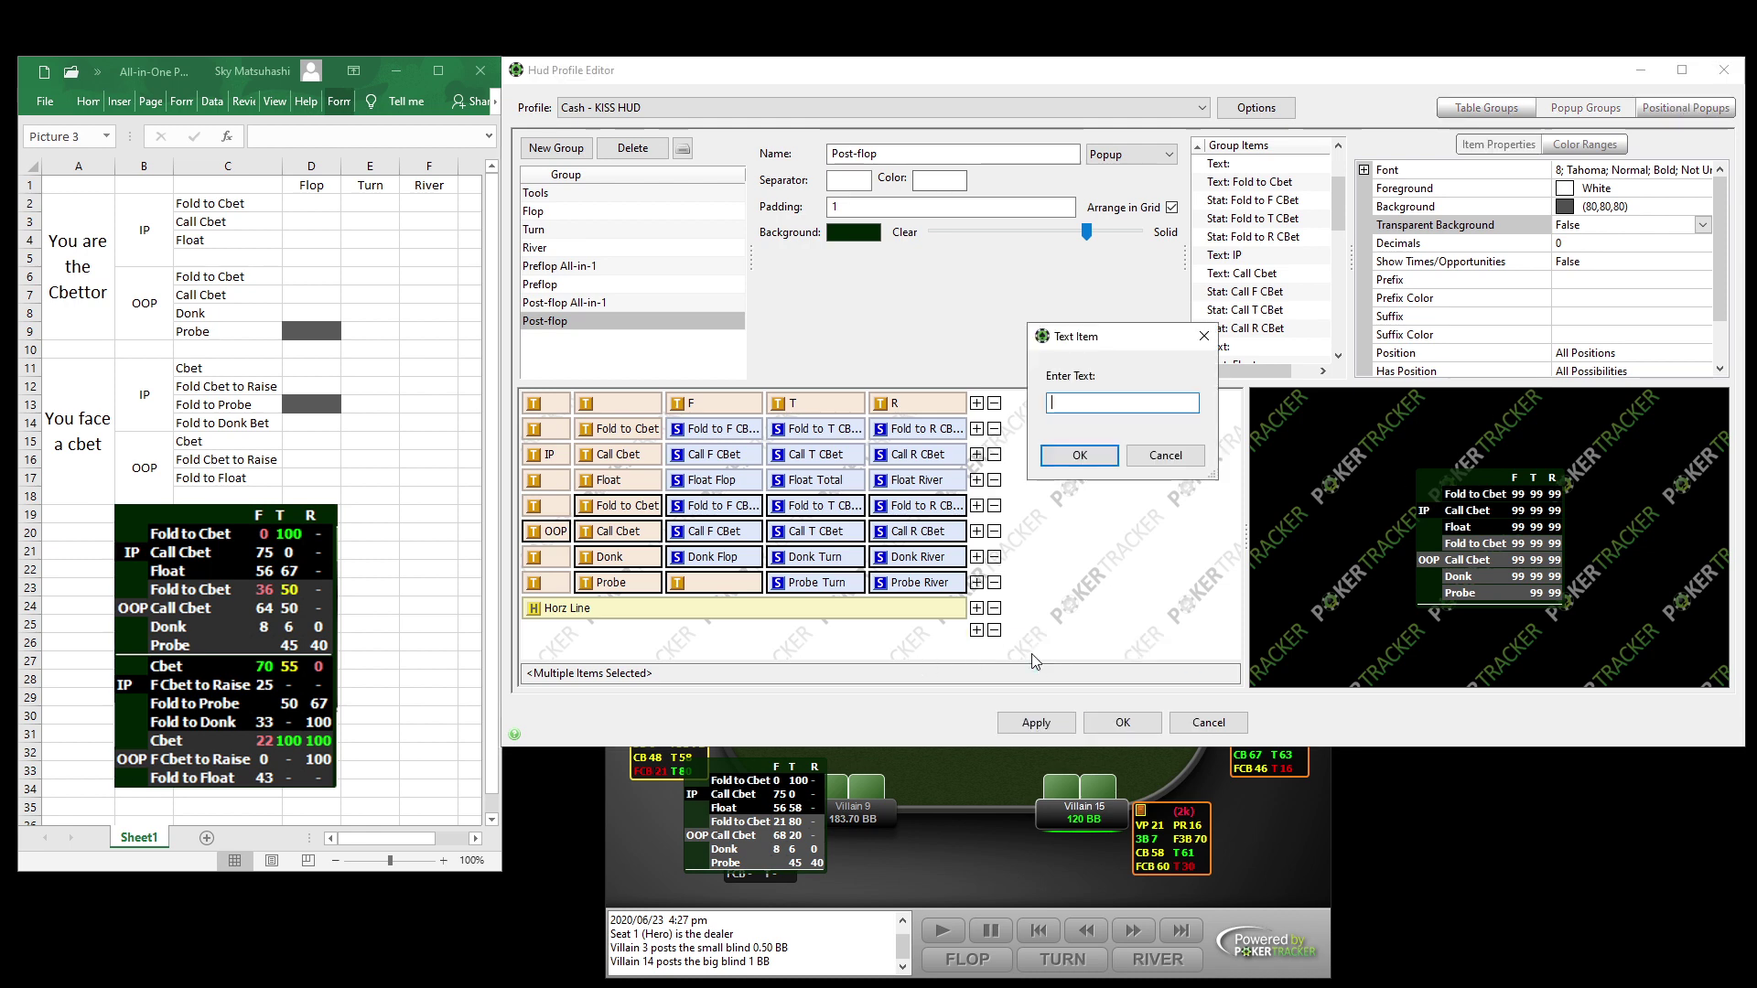
click(1087, 465)
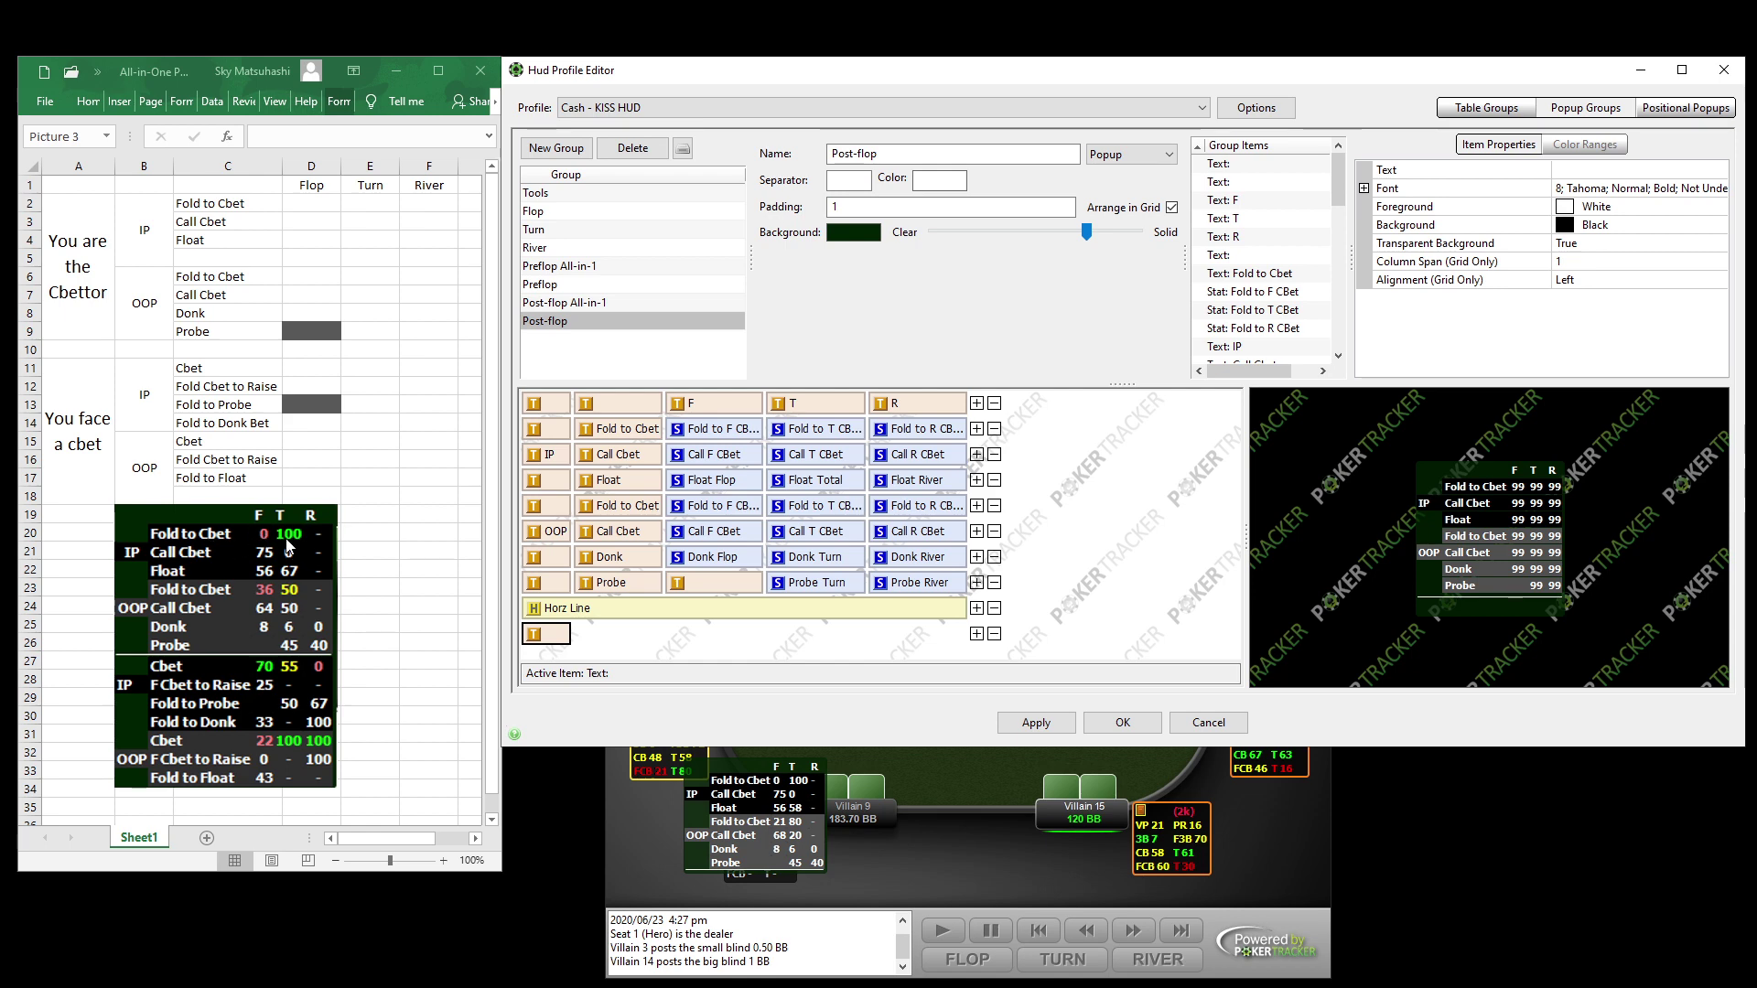
View Fold to F CBet's Color Ranges and browse the presets without applying one.
click(701, 434)
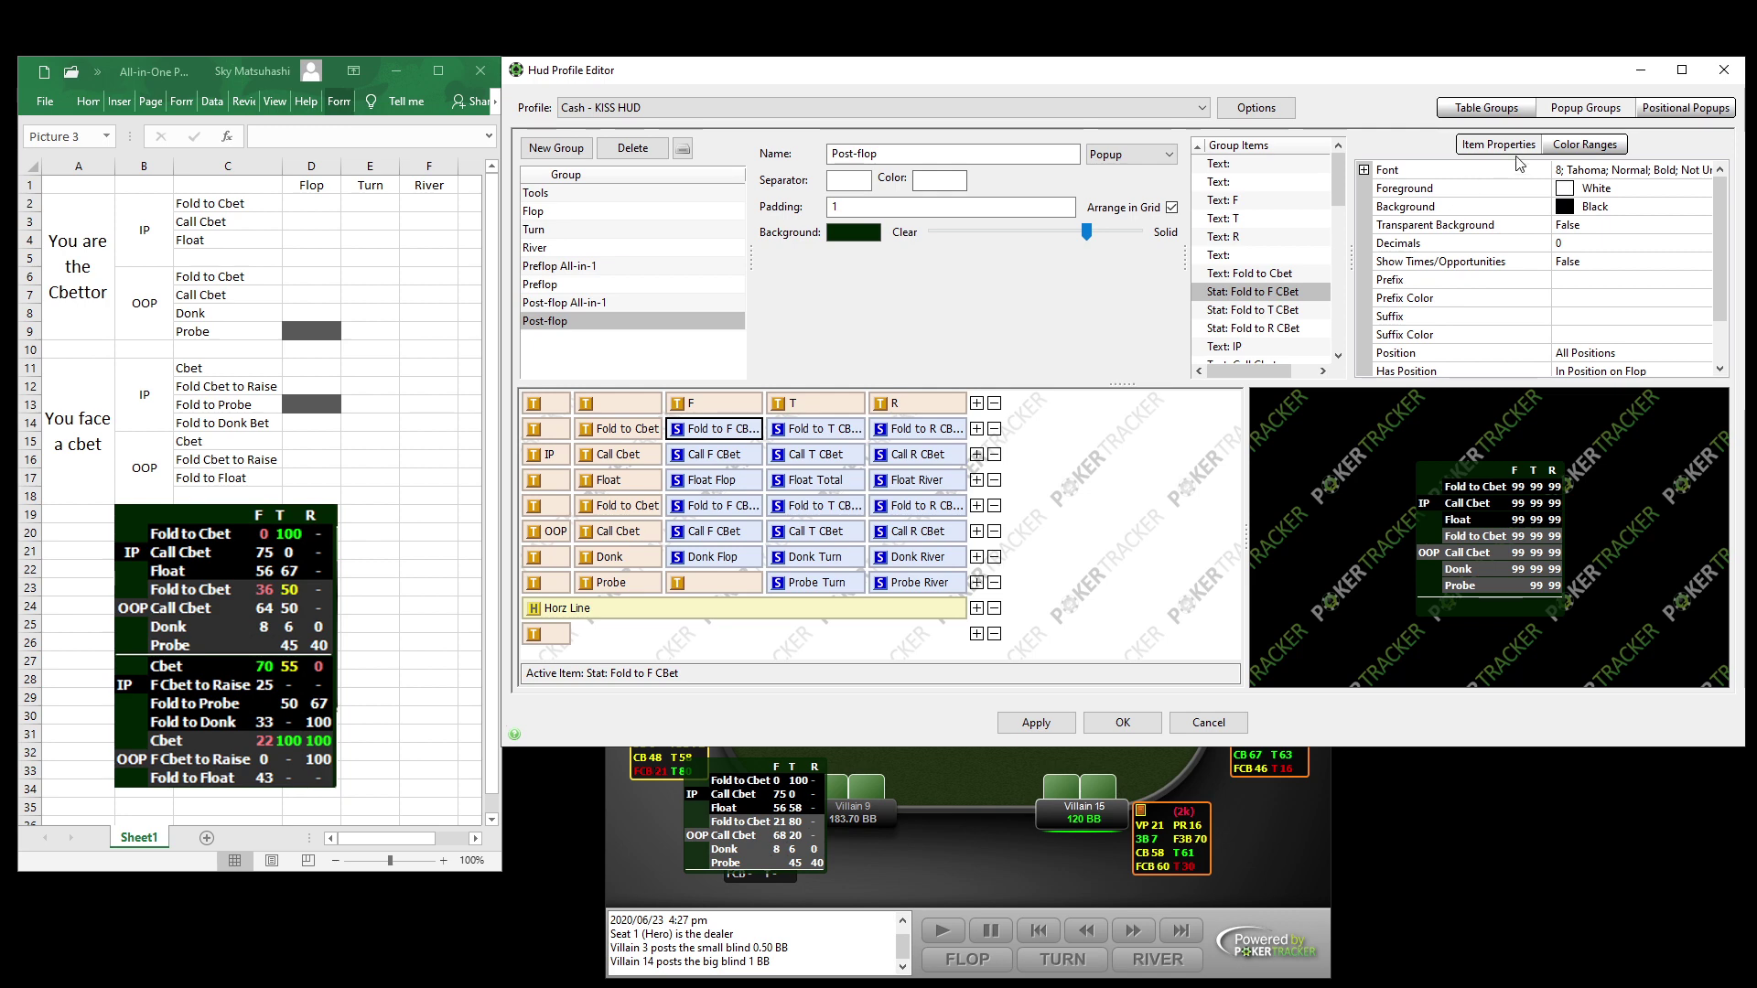
click(1574, 145)
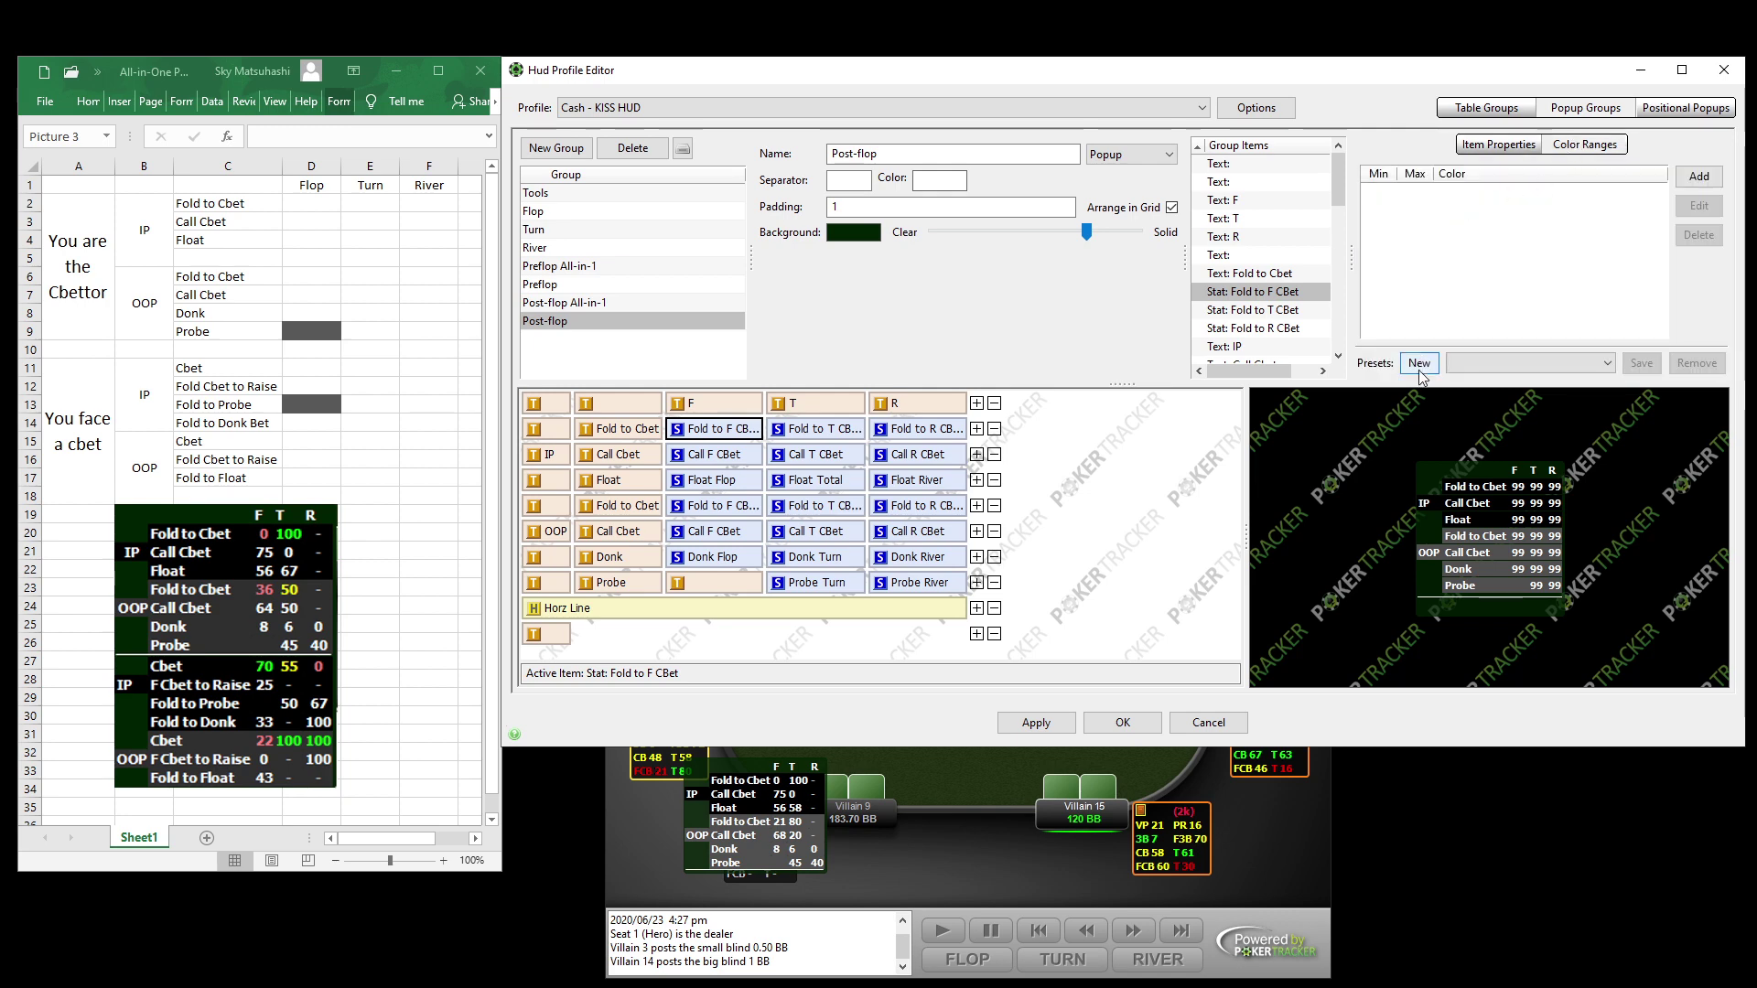
click(1501, 364)
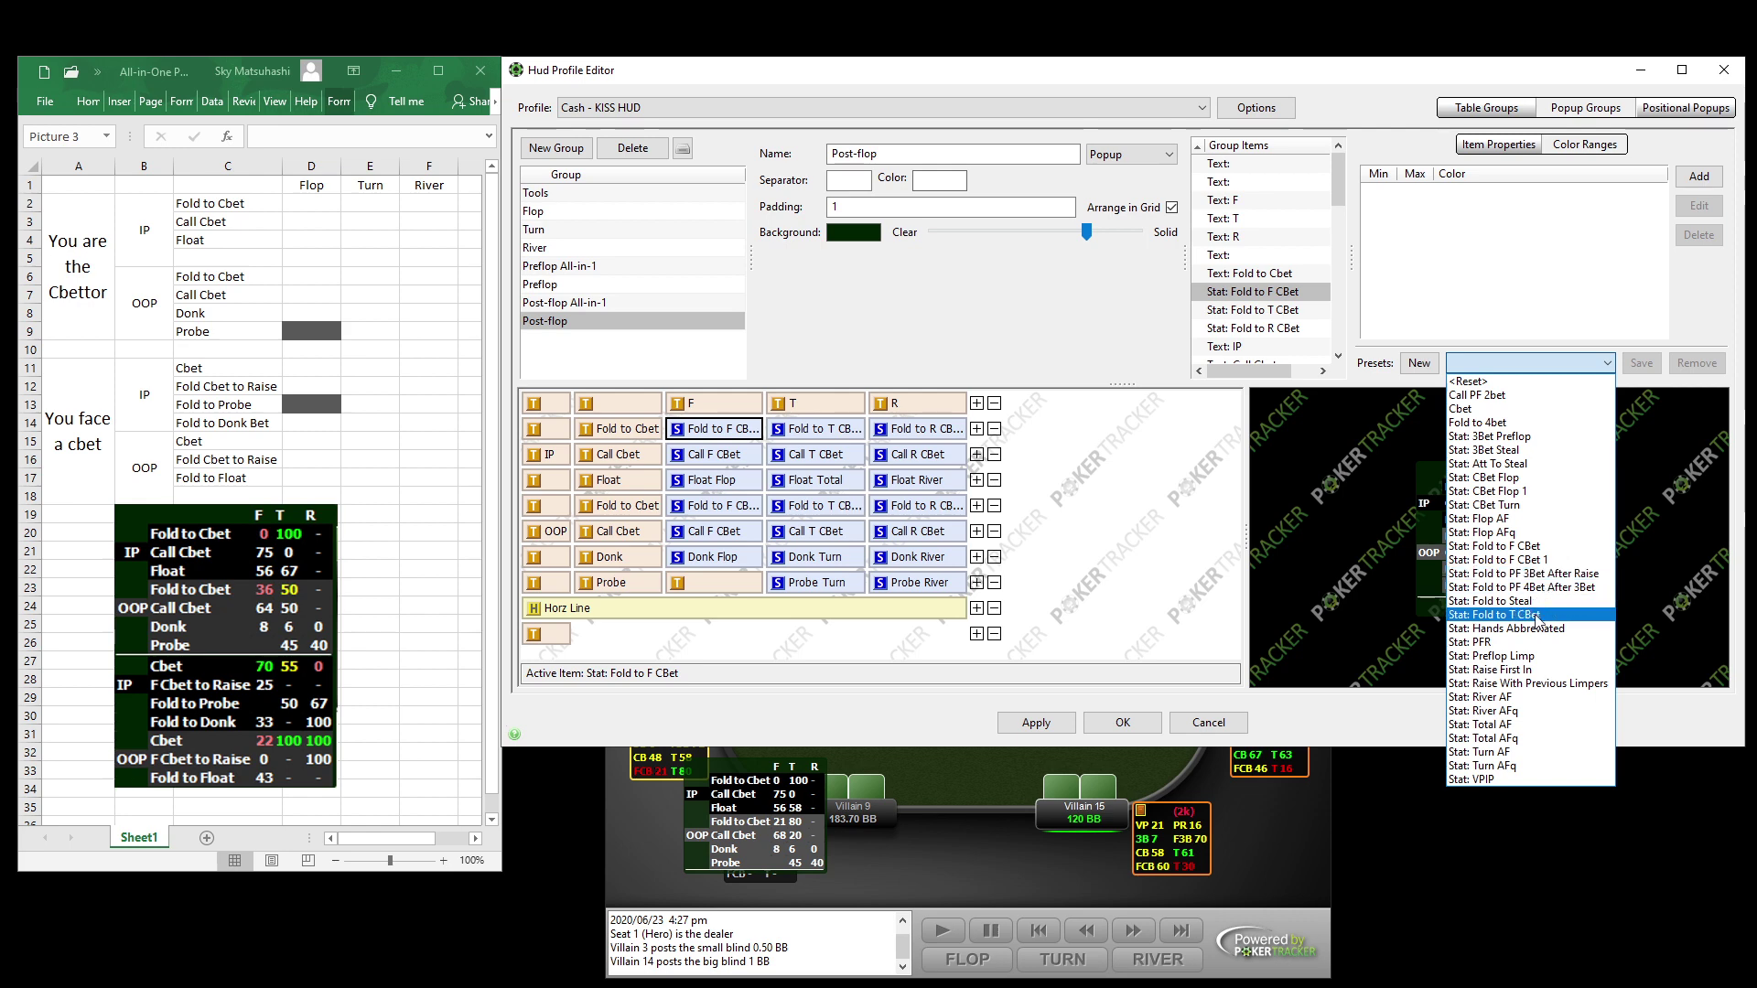
click(1498, 252)
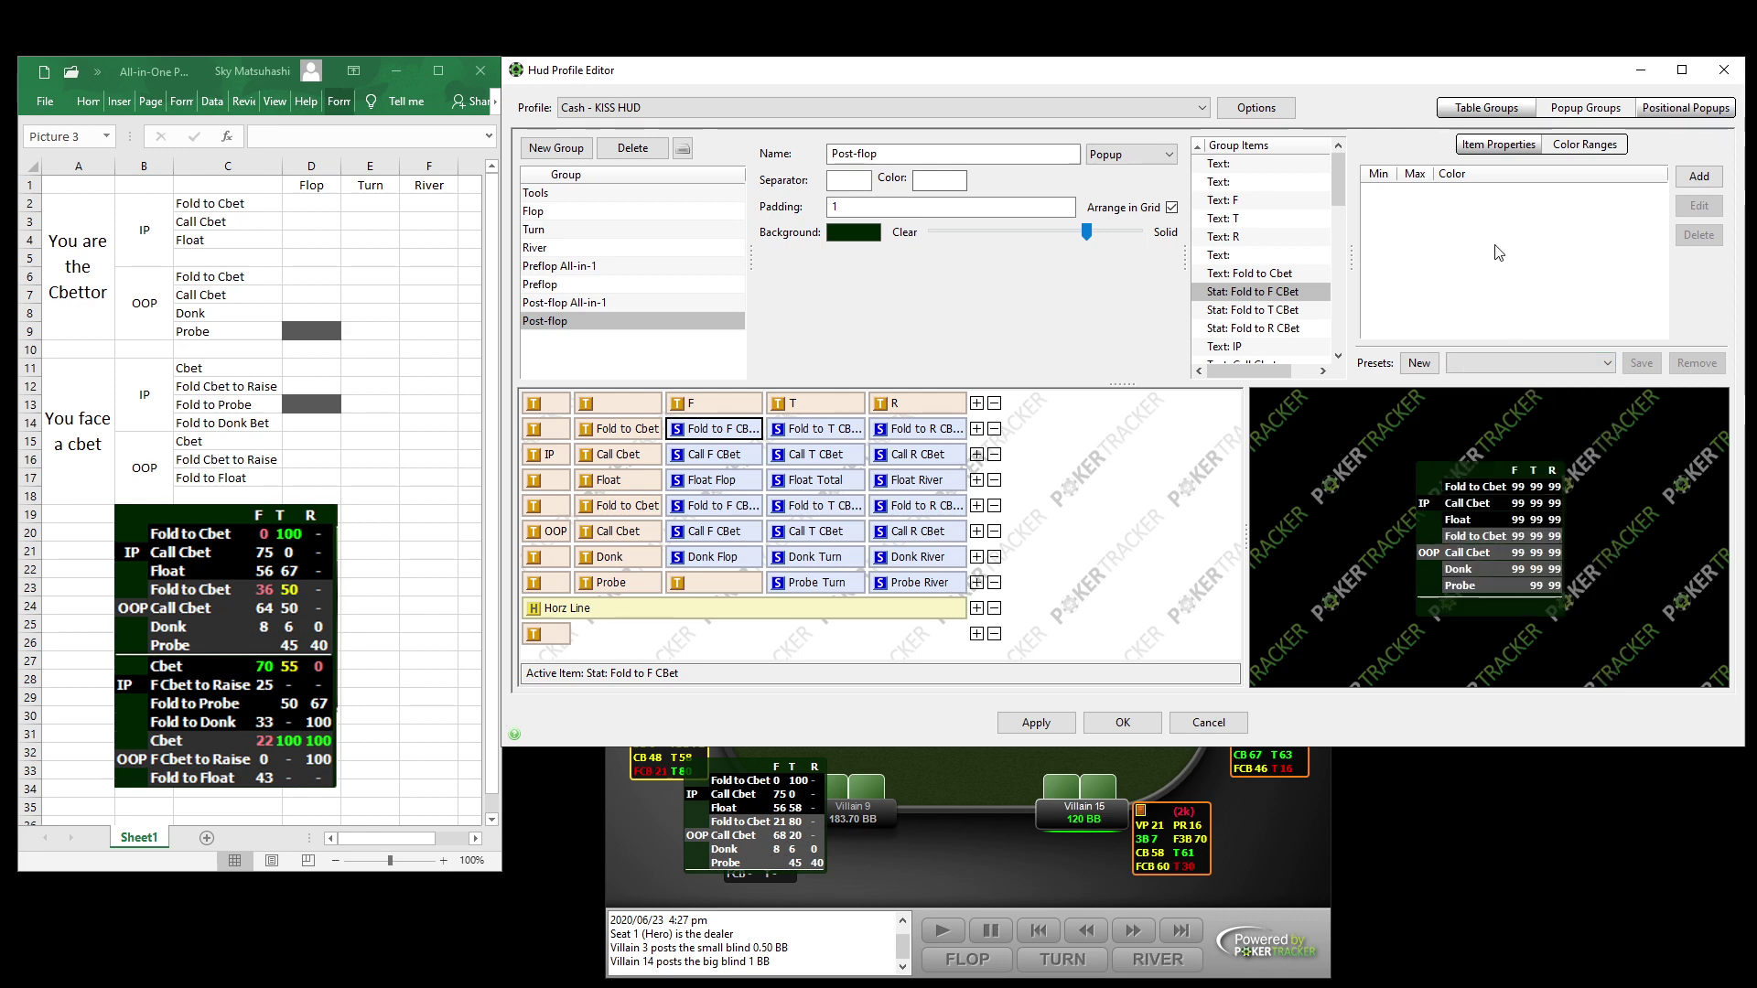